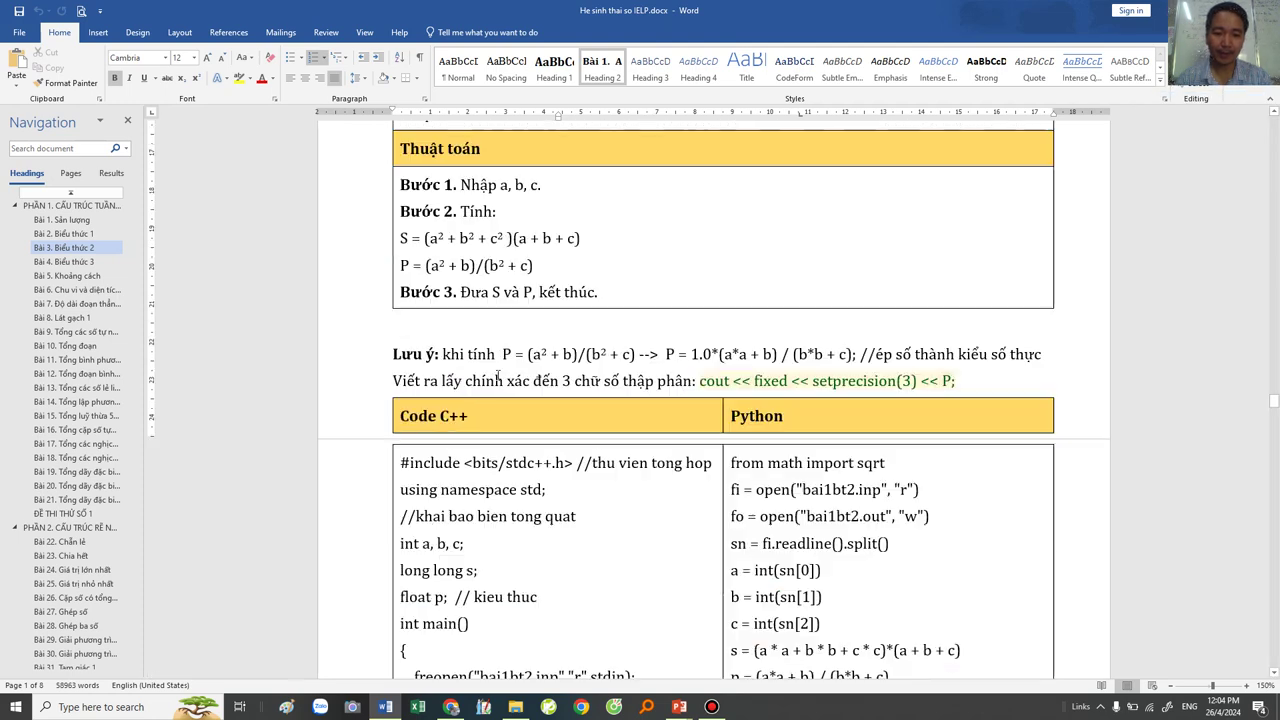
pyautogui.scroll(-7, 668, 360)
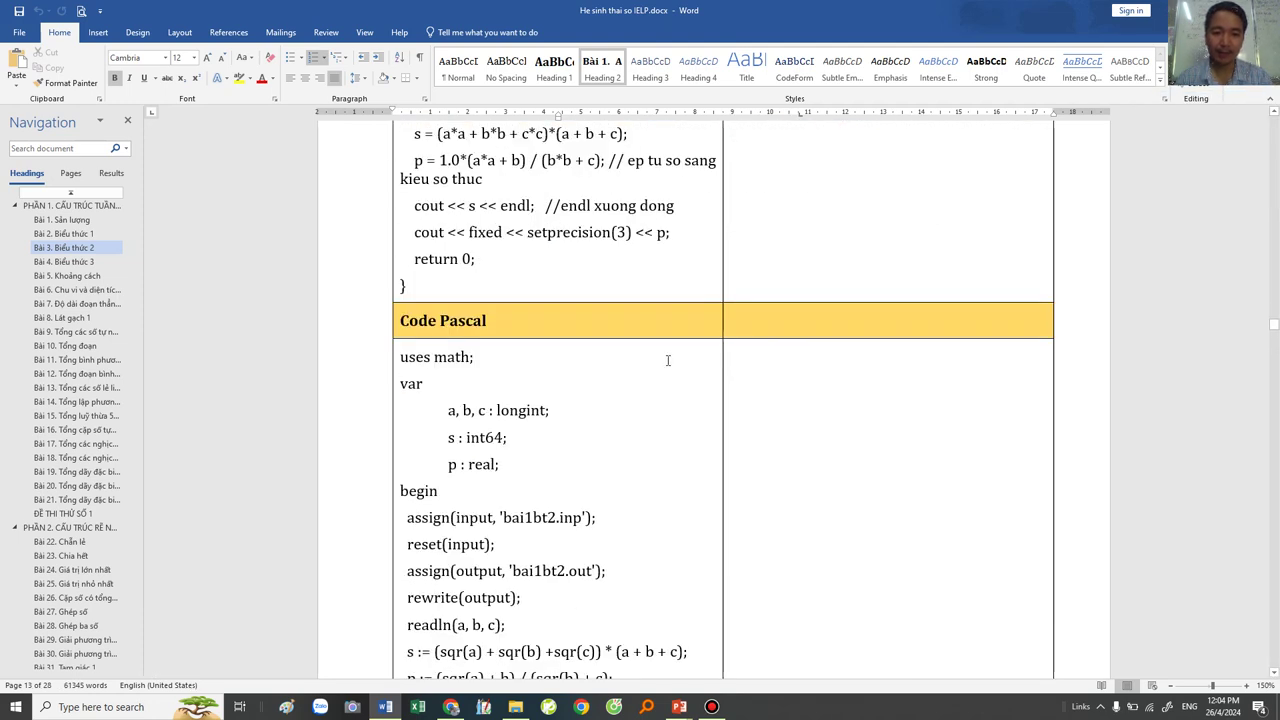
# Step: Look over the current exercise's Pascal code cell in the textbook
pyautogui.scroll(2, 403, 240)
pyautogui.click(396, 241)
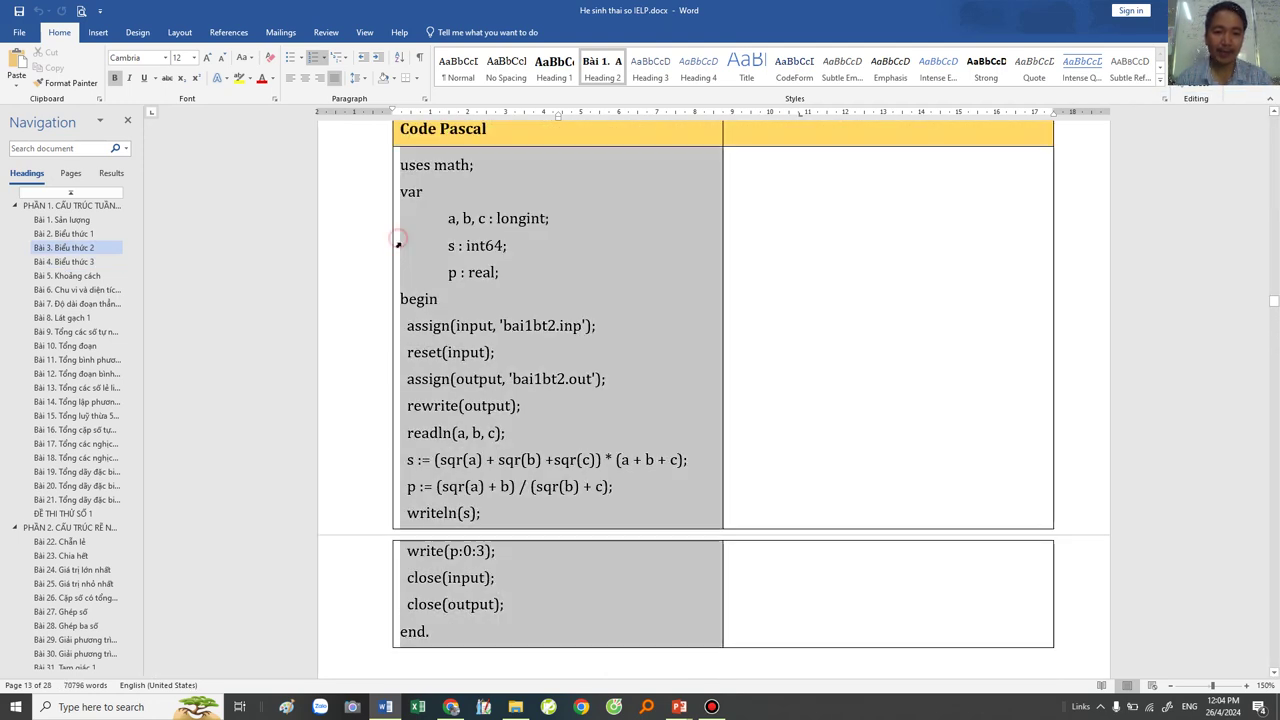
pyautogui.scroll(1, 466, 298)
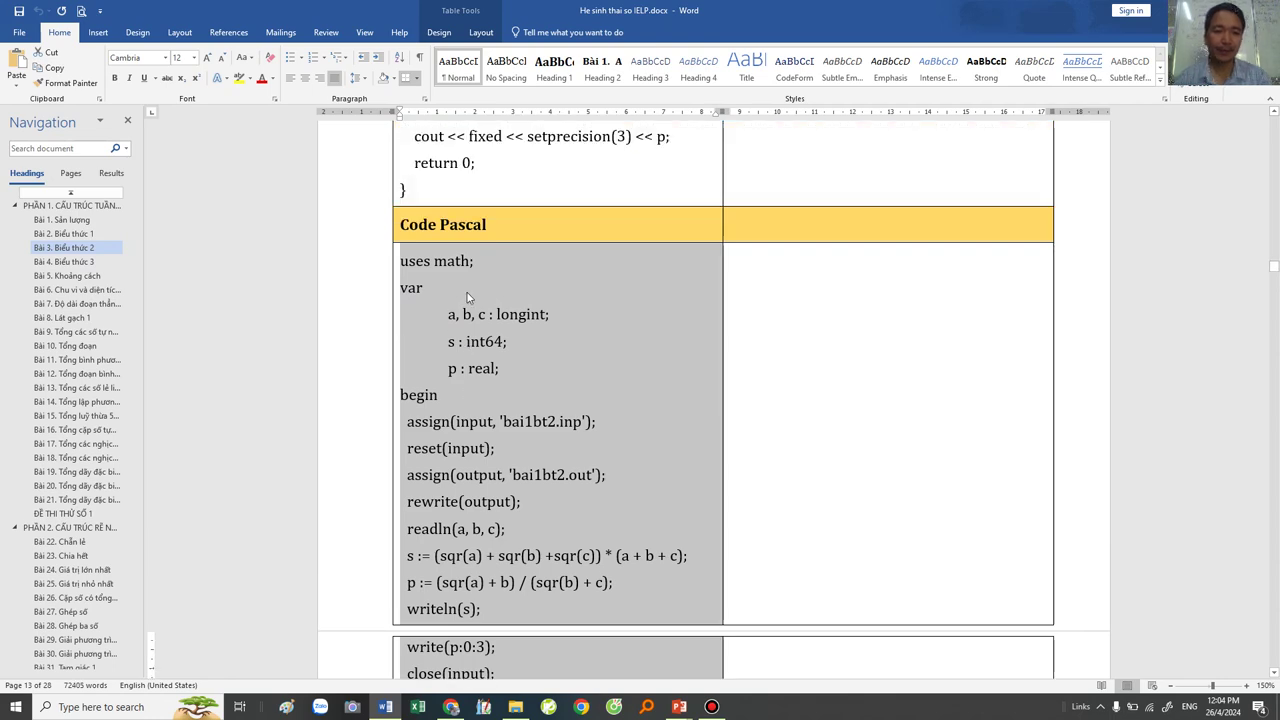
# Step: Jump to PHẦN 1, scroll up to the cover page, and minimise Word
pyautogui.click(88, 205)
pyautogui.scroll(20, 727, 244)
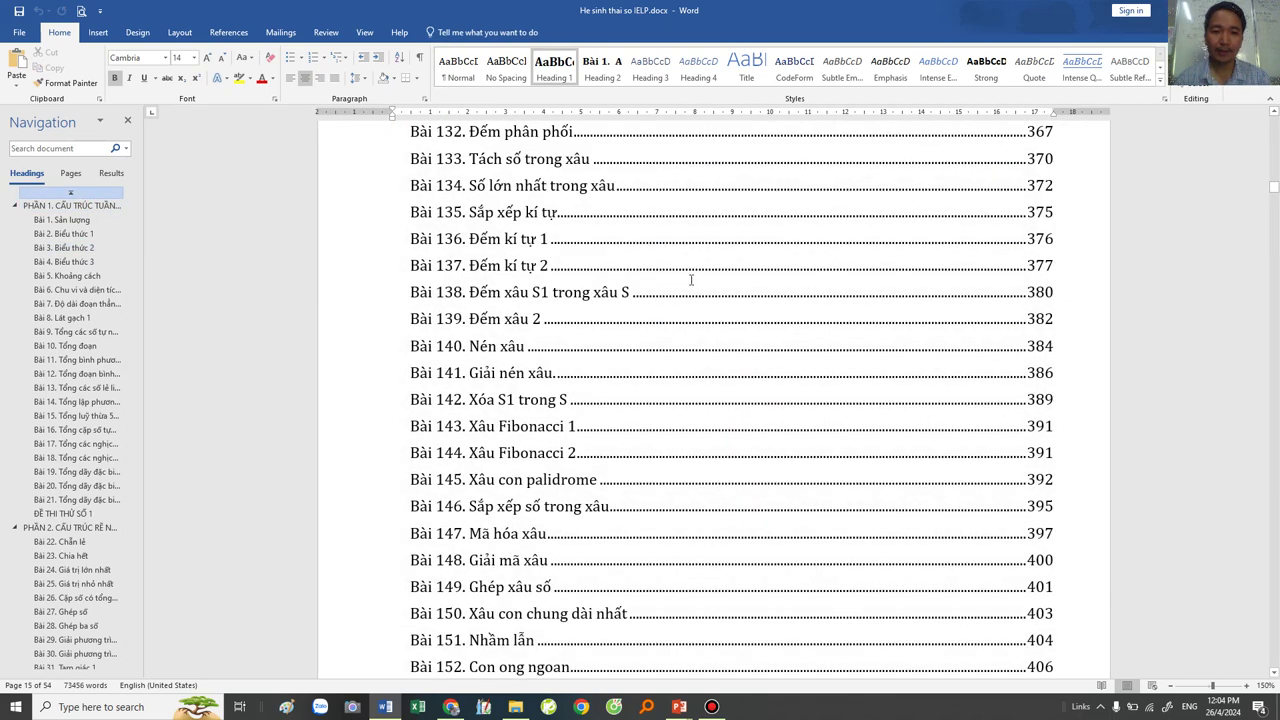
pyautogui.scroll(20, 925, 303)
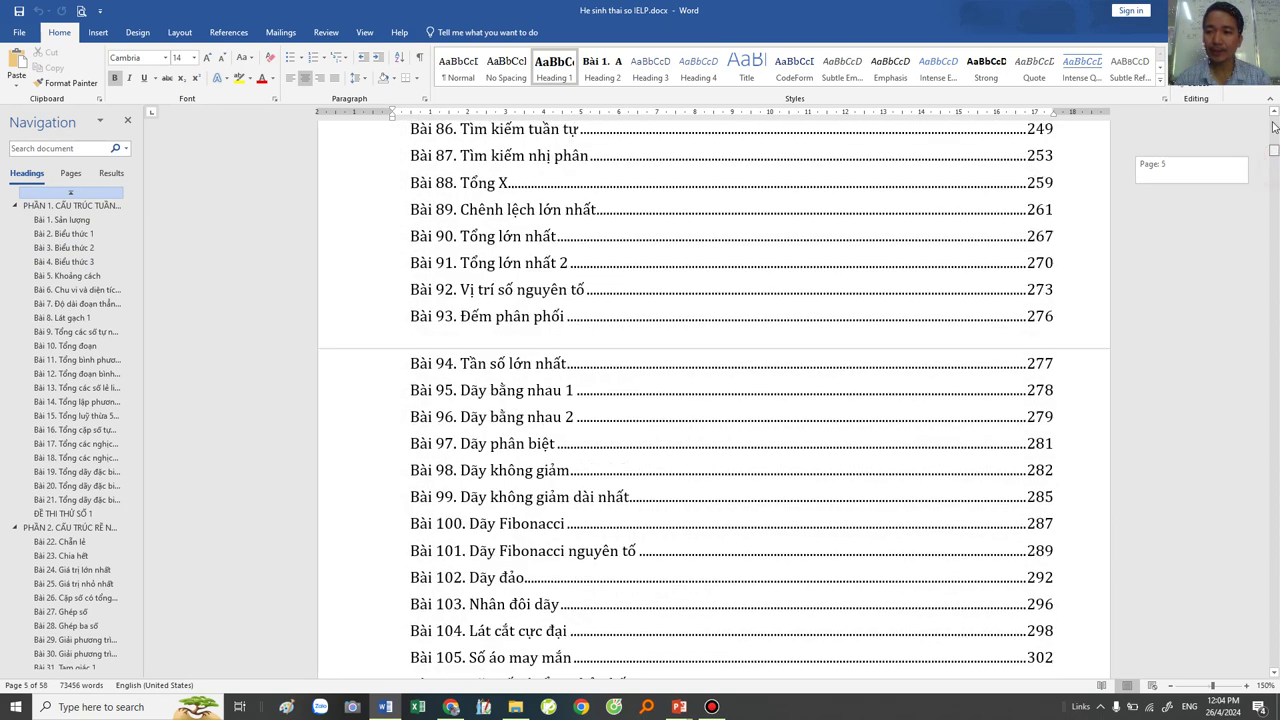
pyautogui.keyDown('ctrl'); pyautogui.scroll(-7, 836, 351); pyautogui.keyUp('ctrl')
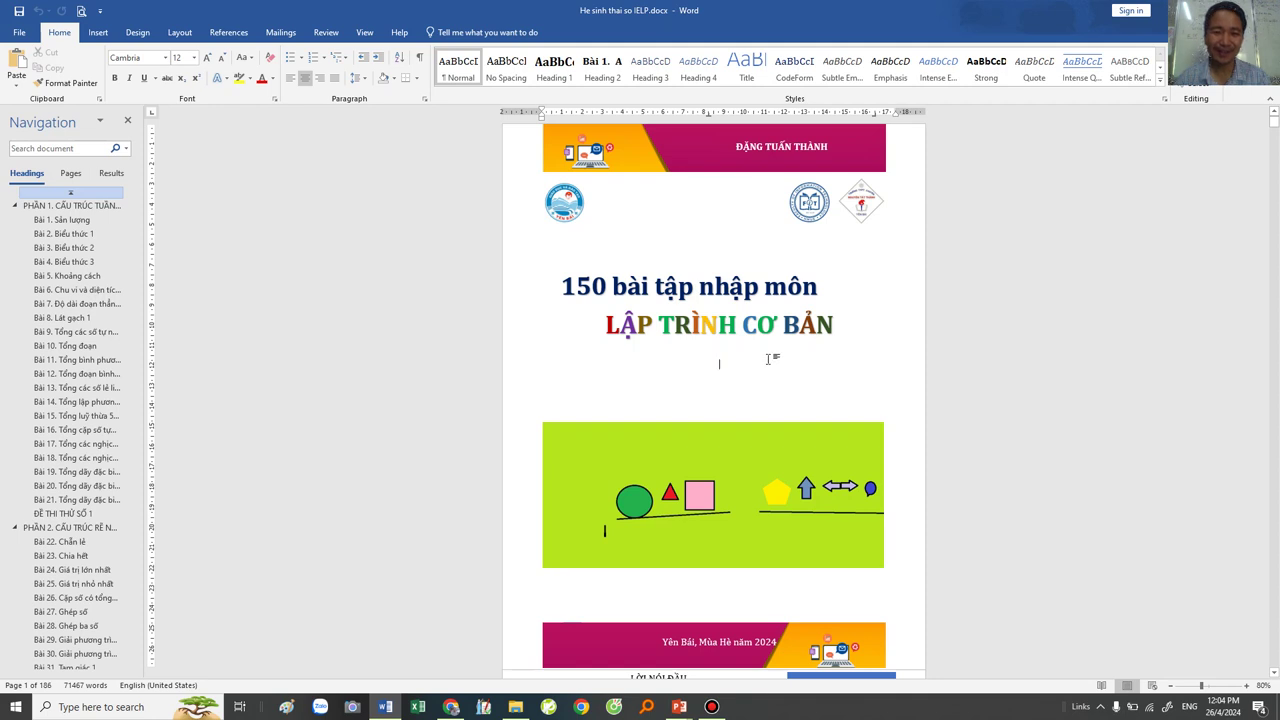
pyautogui.scroll(8, 770, 357)
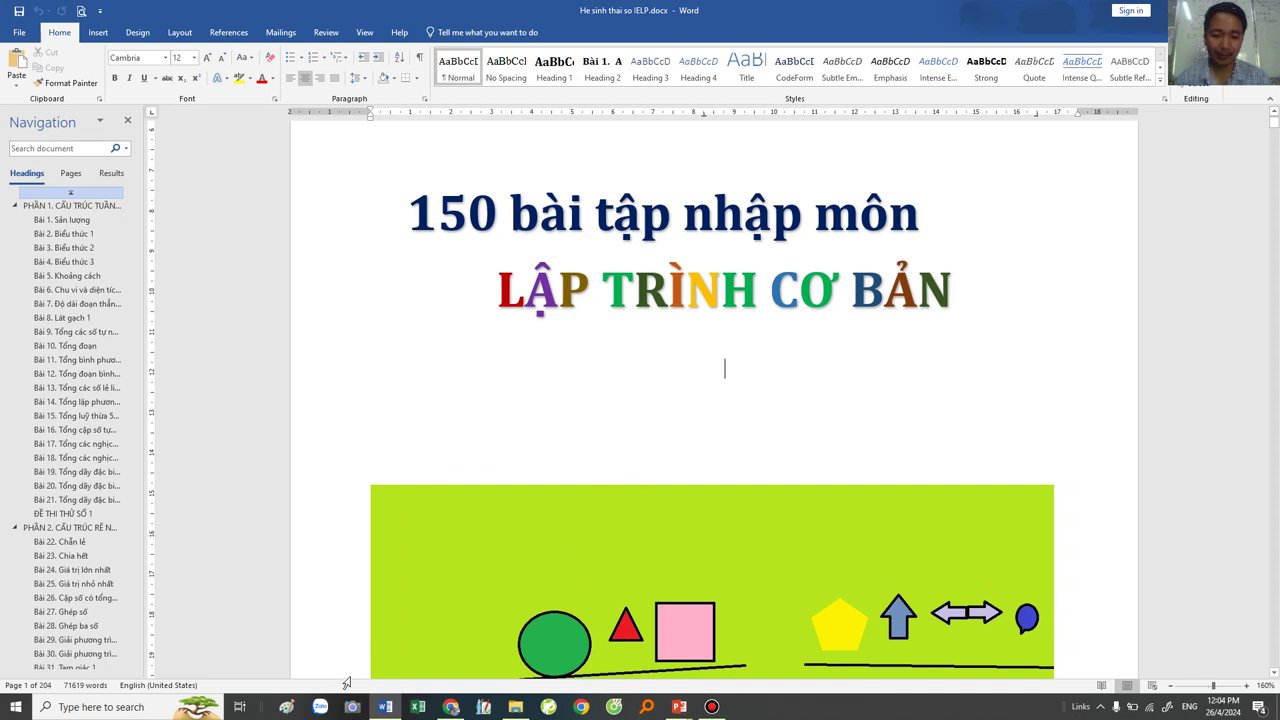
pyautogui.click(385, 707)
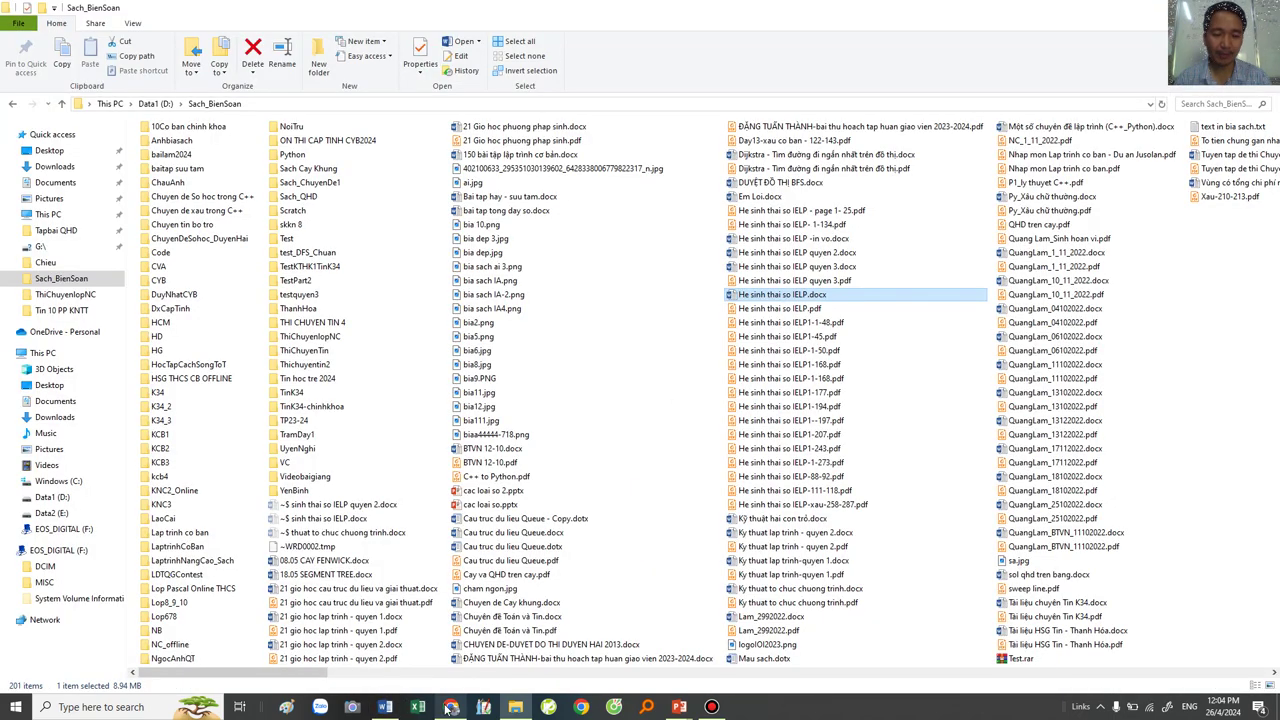
pyautogui.moveTo(451, 707)
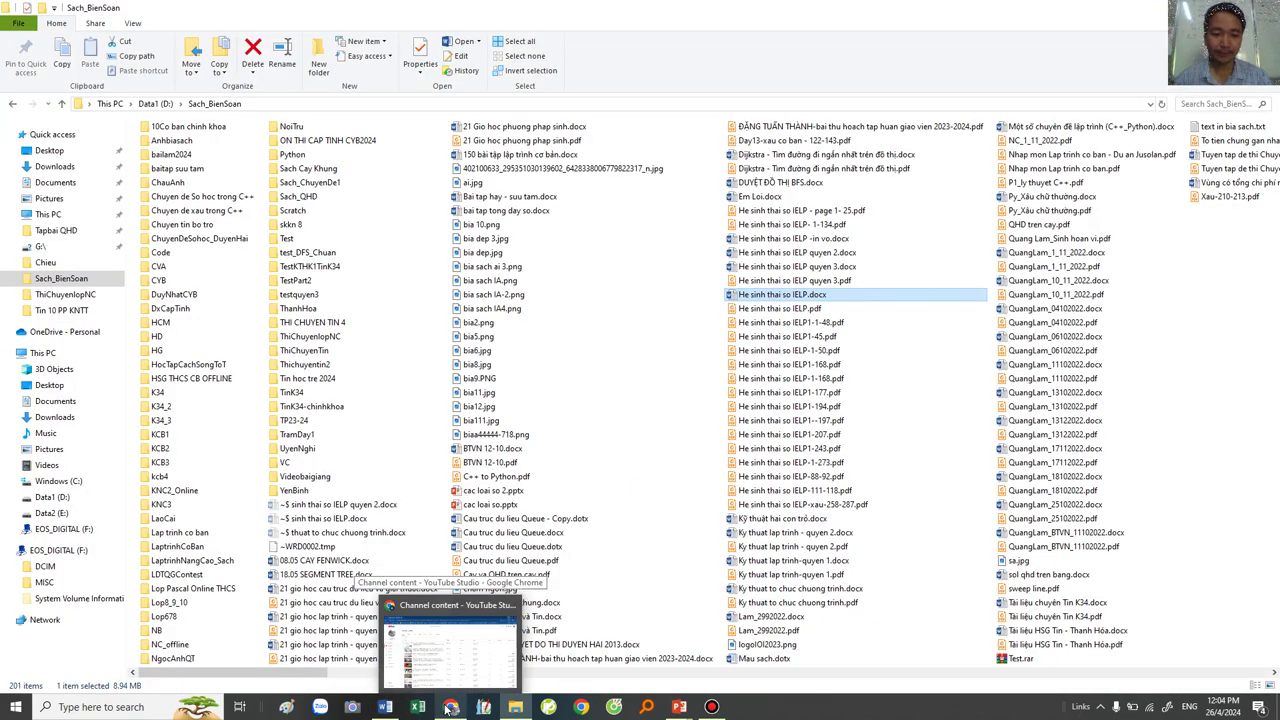
# Step: Bring Word back, go to Bài 3. Biểu thức 2 and select its Pascal code cell
pyautogui.click(385, 707)
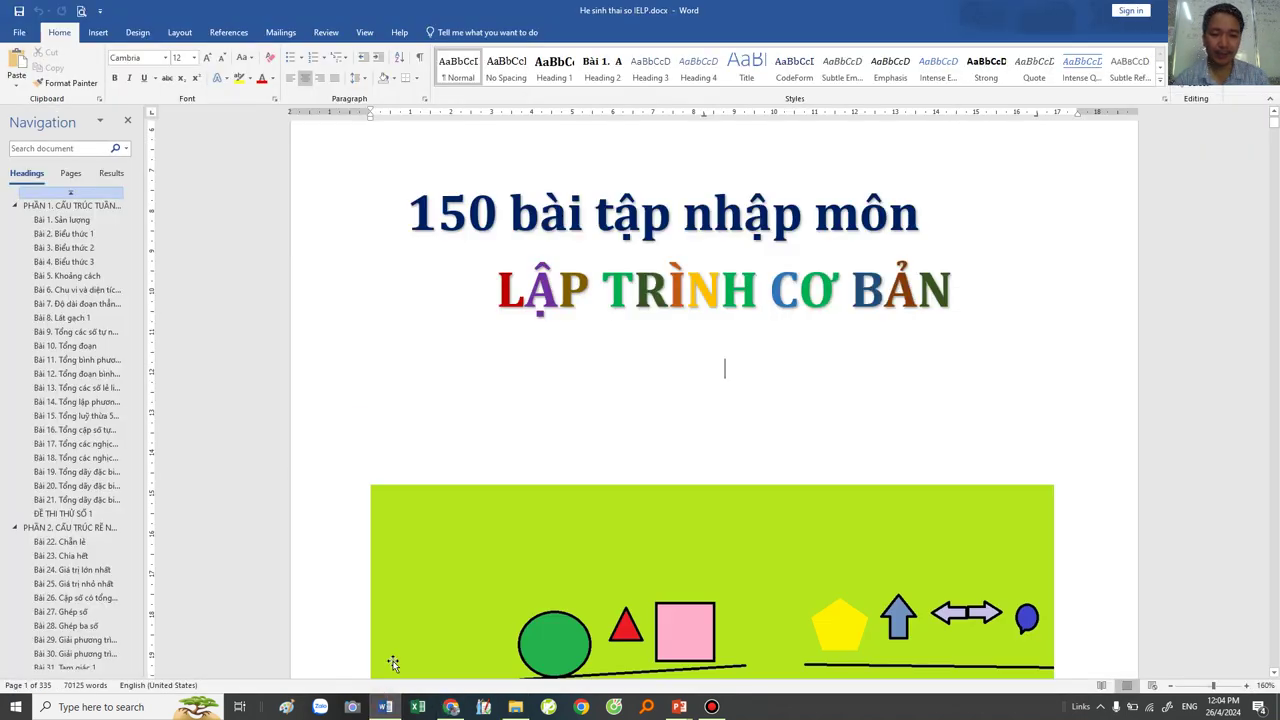
pyautogui.click(70, 248)
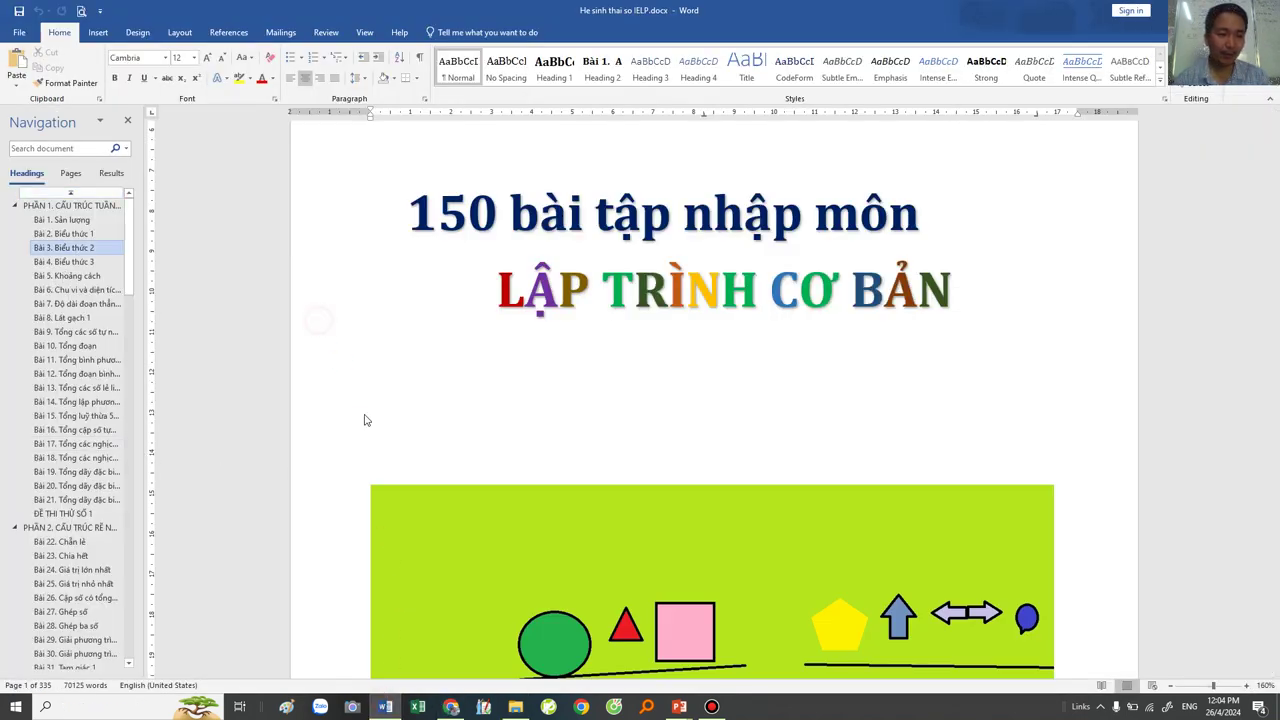
pyautogui.scroll(-6, 482, 405)
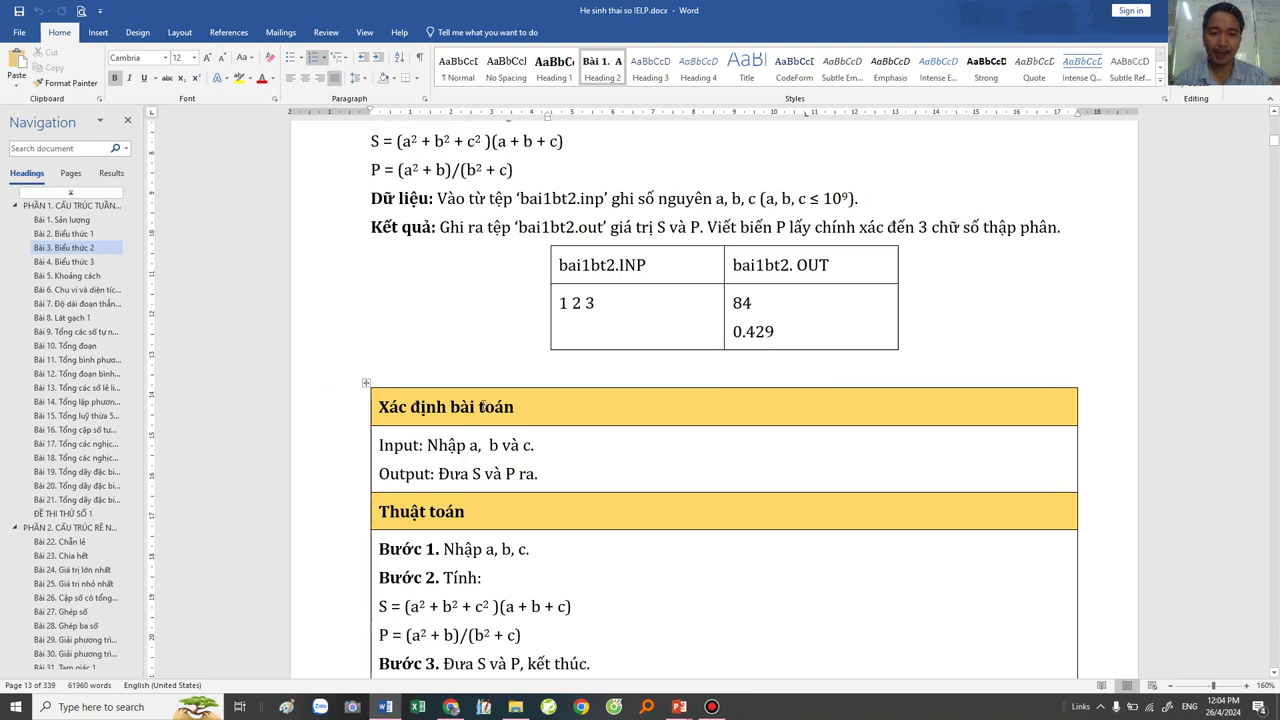
pyautogui.scroll(-6, 392, 410)
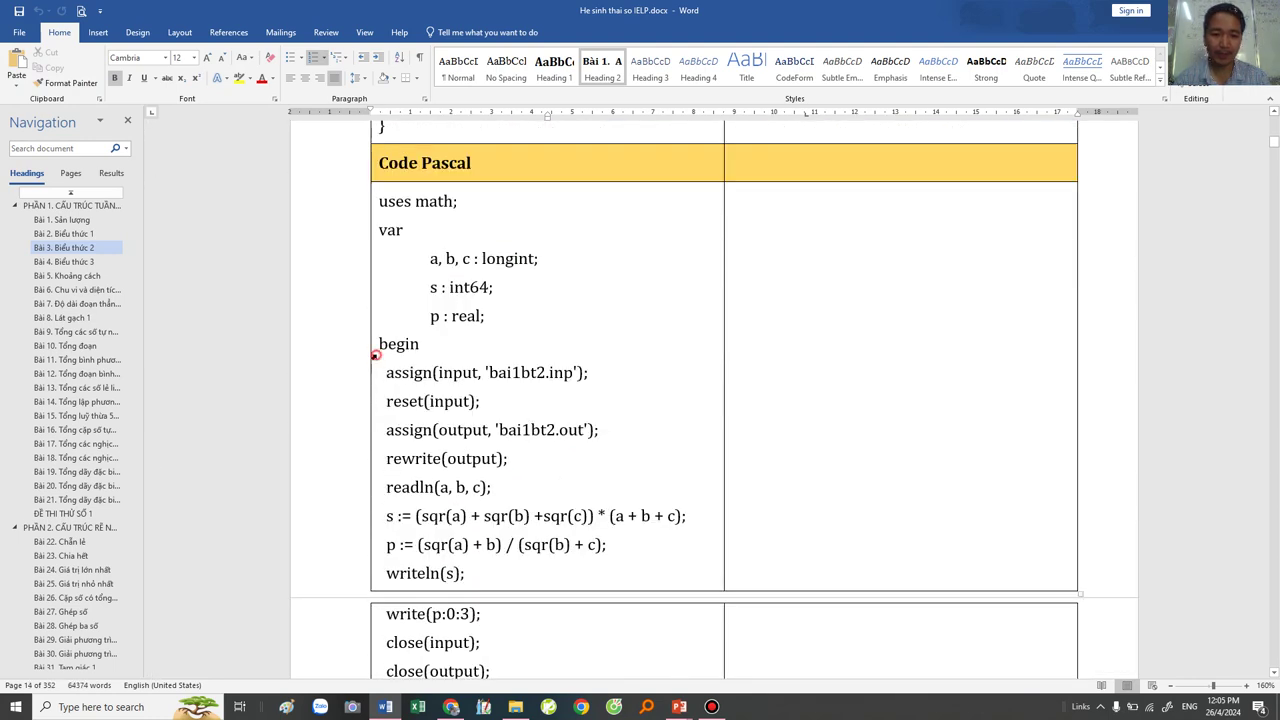
pyautogui.click(372, 352)
pyautogui.press('super+c')
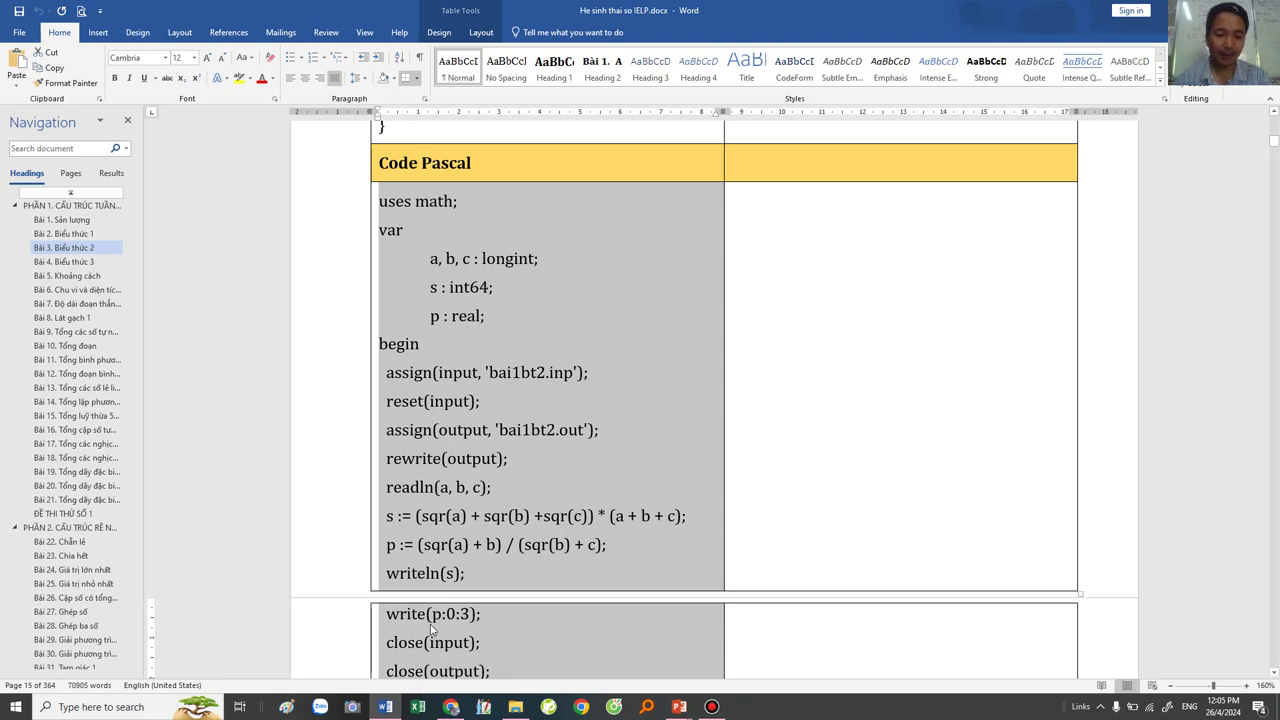
# Step: Launch Free Pascal from a Start search for 'free' and accept the config prompts
pyautogui.click(537, 461)
pyautogui.press('super')
pyautogui.write('e')
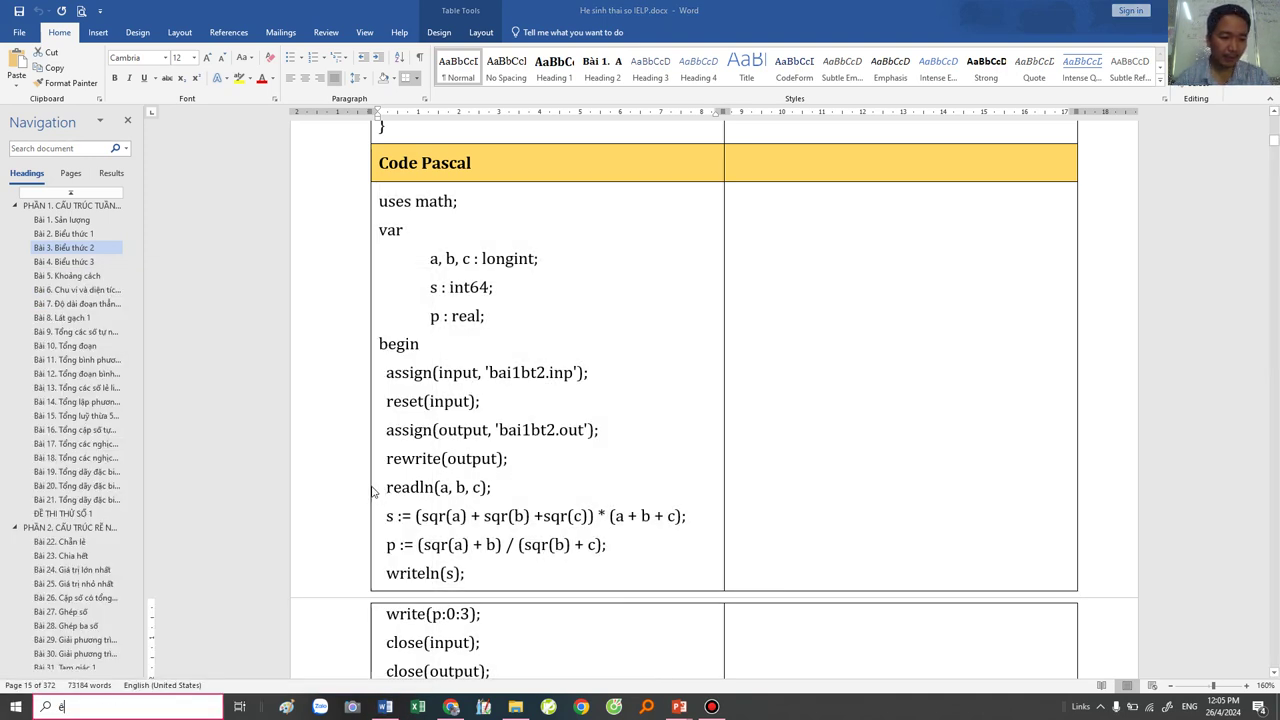
pyautogui.press('BackSpace')
pyautogui.write('fre')
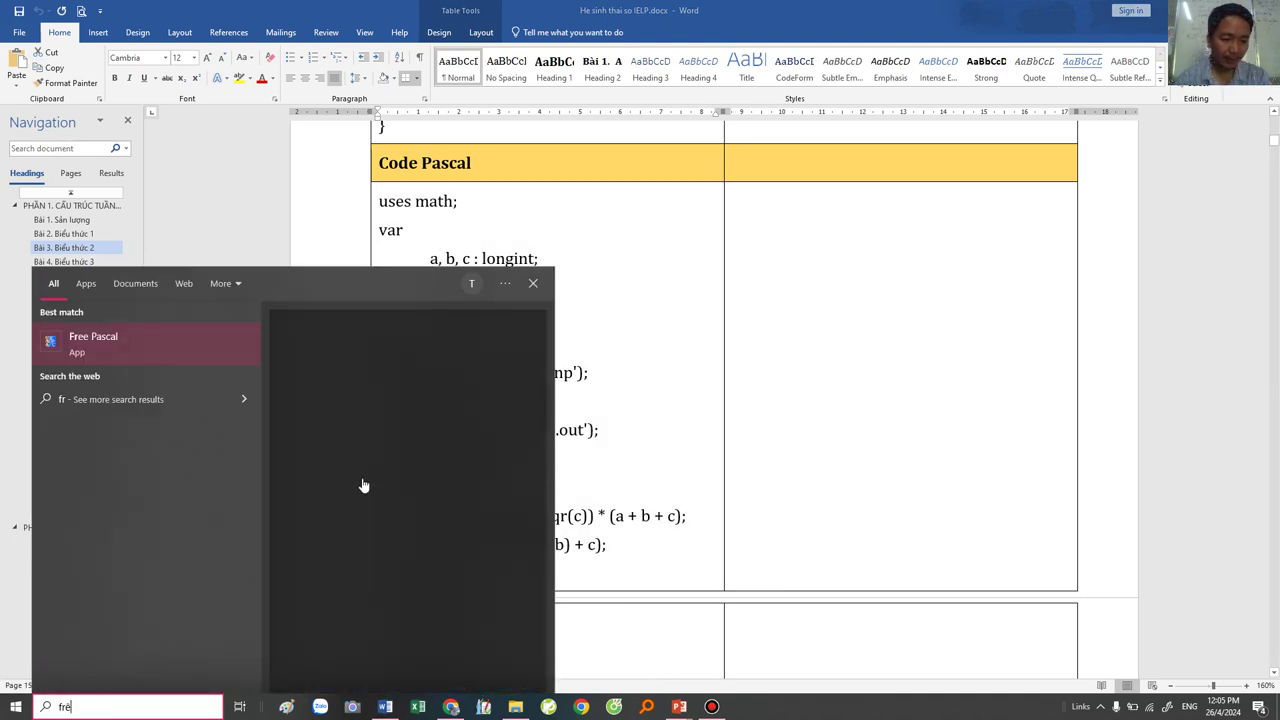
pyautogui.write('e')
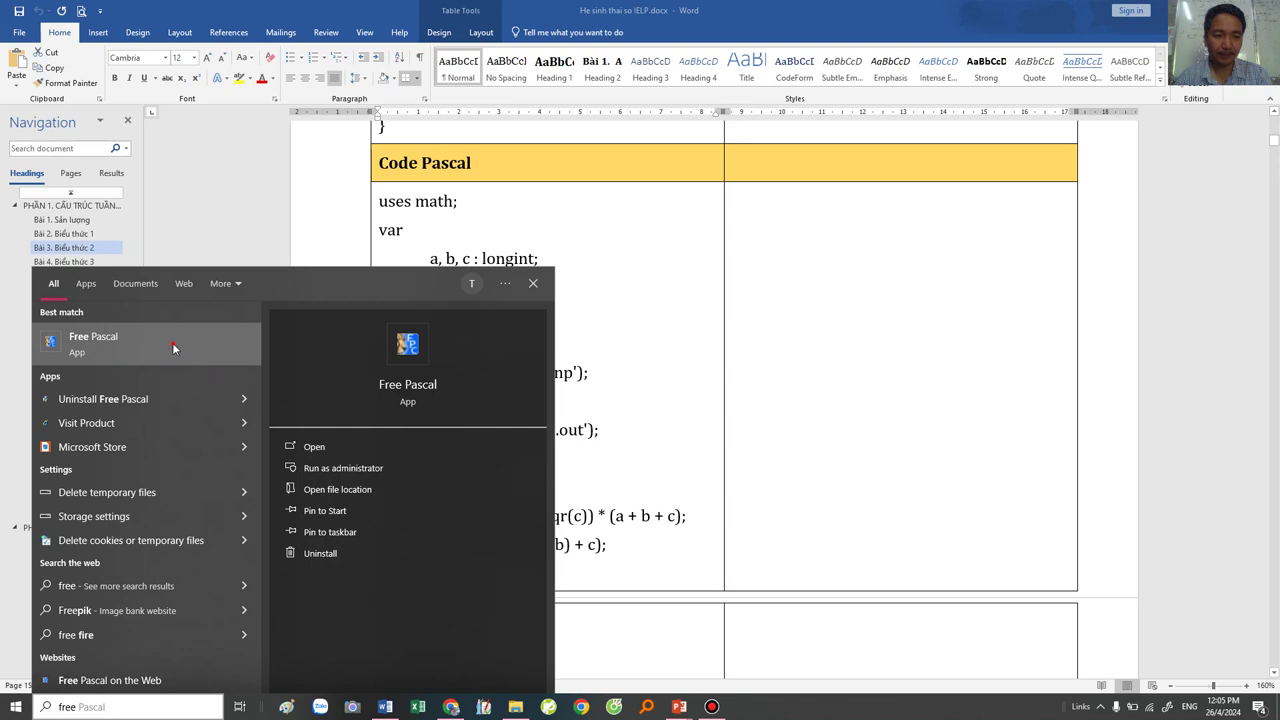
pyautogui.press('Return')
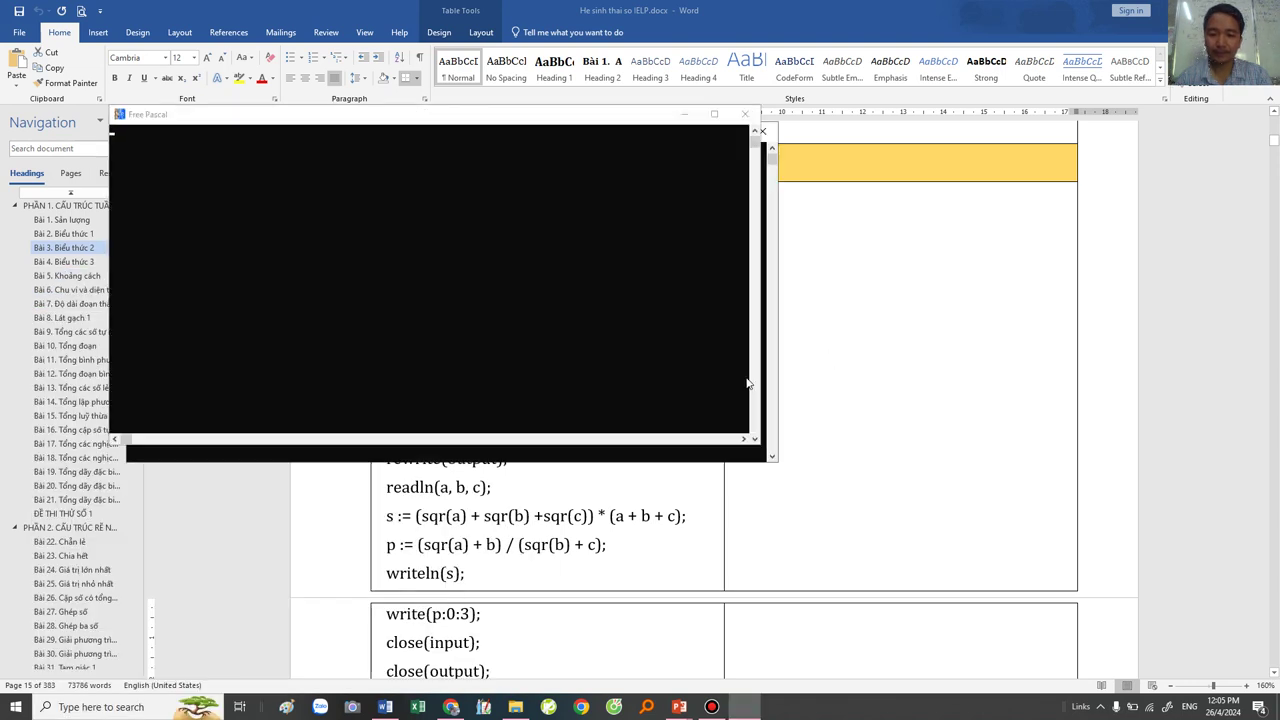
pyautogui.click(391, 316)
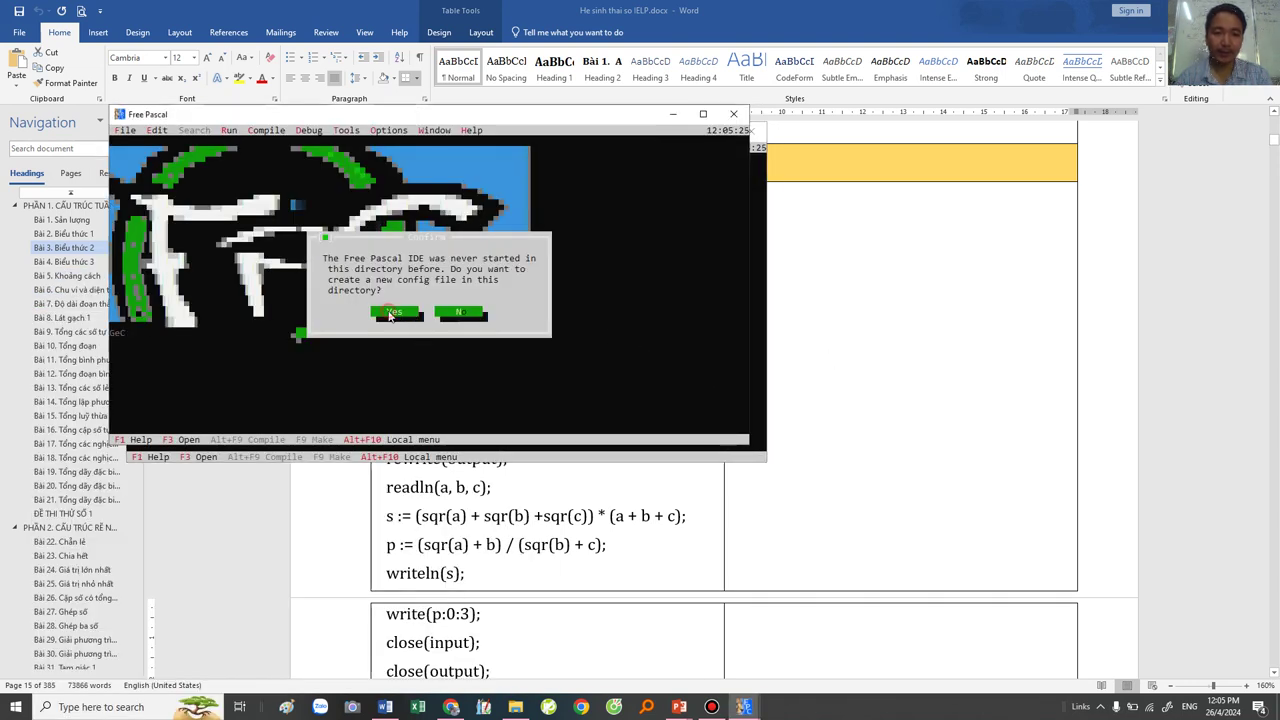
pyautogui.click(400, 310)
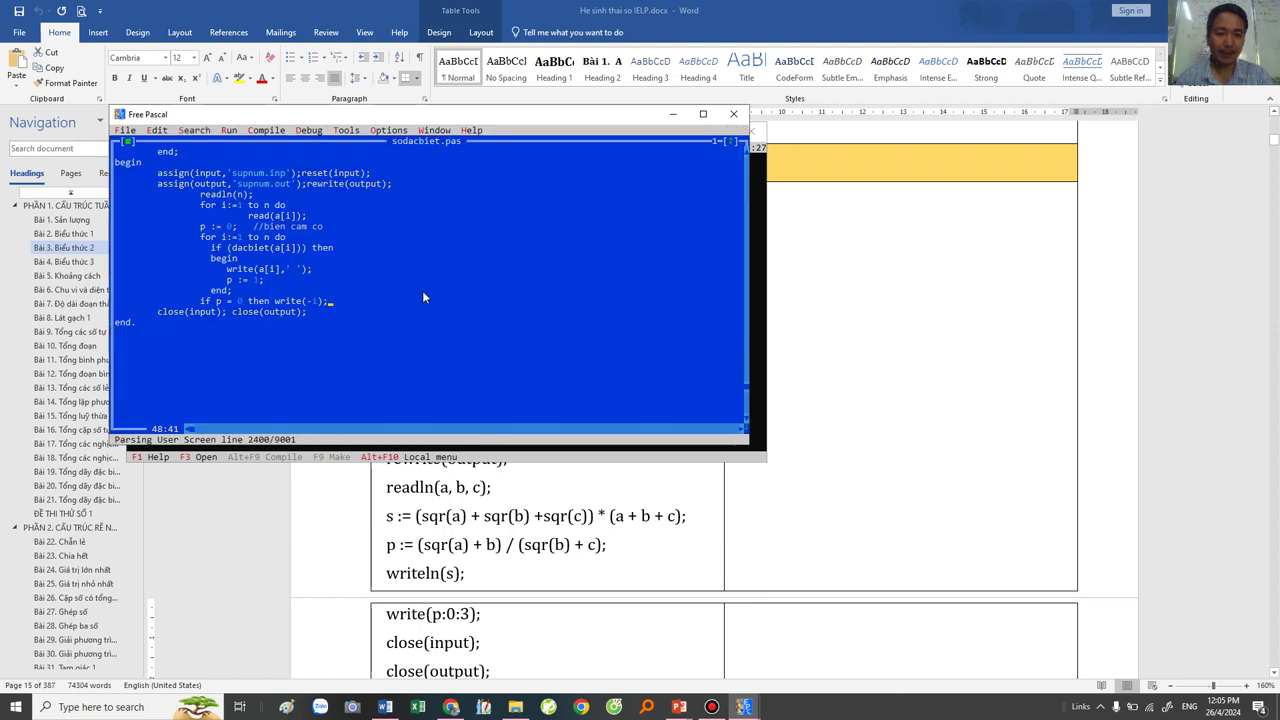
# Step: Close sodacbiet.pas and the duplicate IDE window, then maximise Free Pascal
pyautogui.click(127, 141)
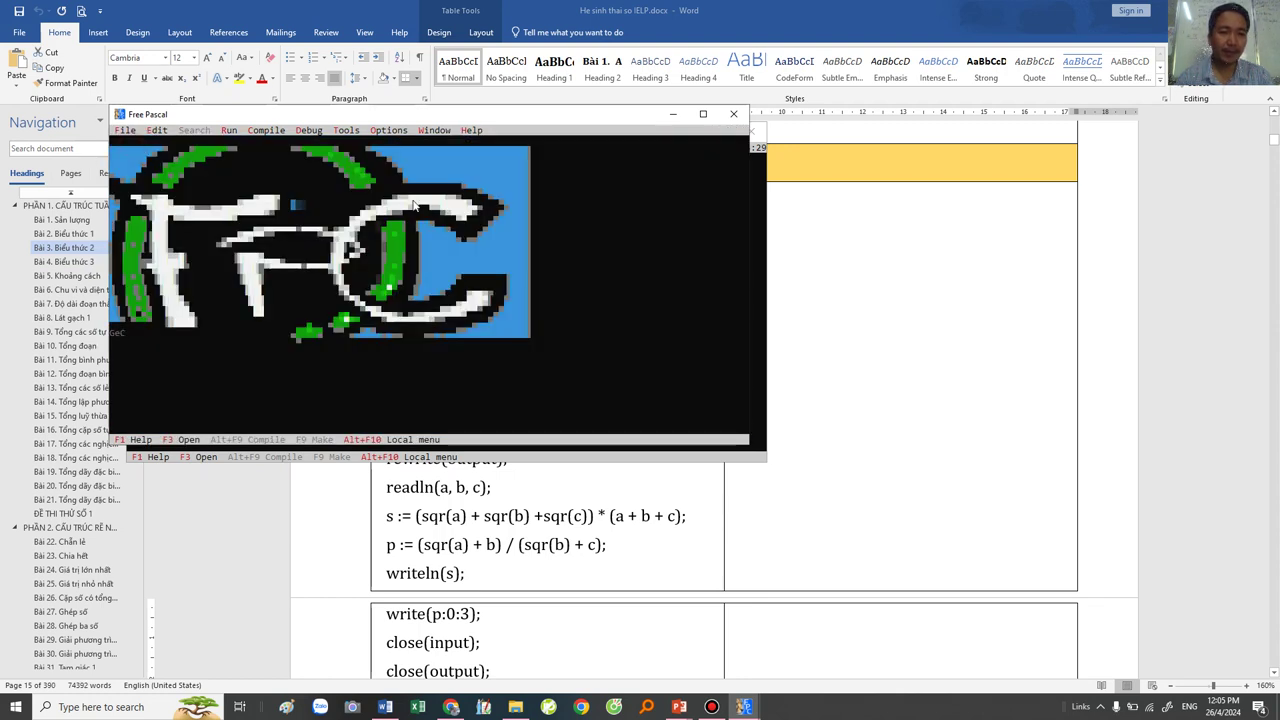
pyautogui.click(733, 114)
pyautogui.click(414, 331)
pyautogui.click(414, 320)
pyautogui.click(146, 158)
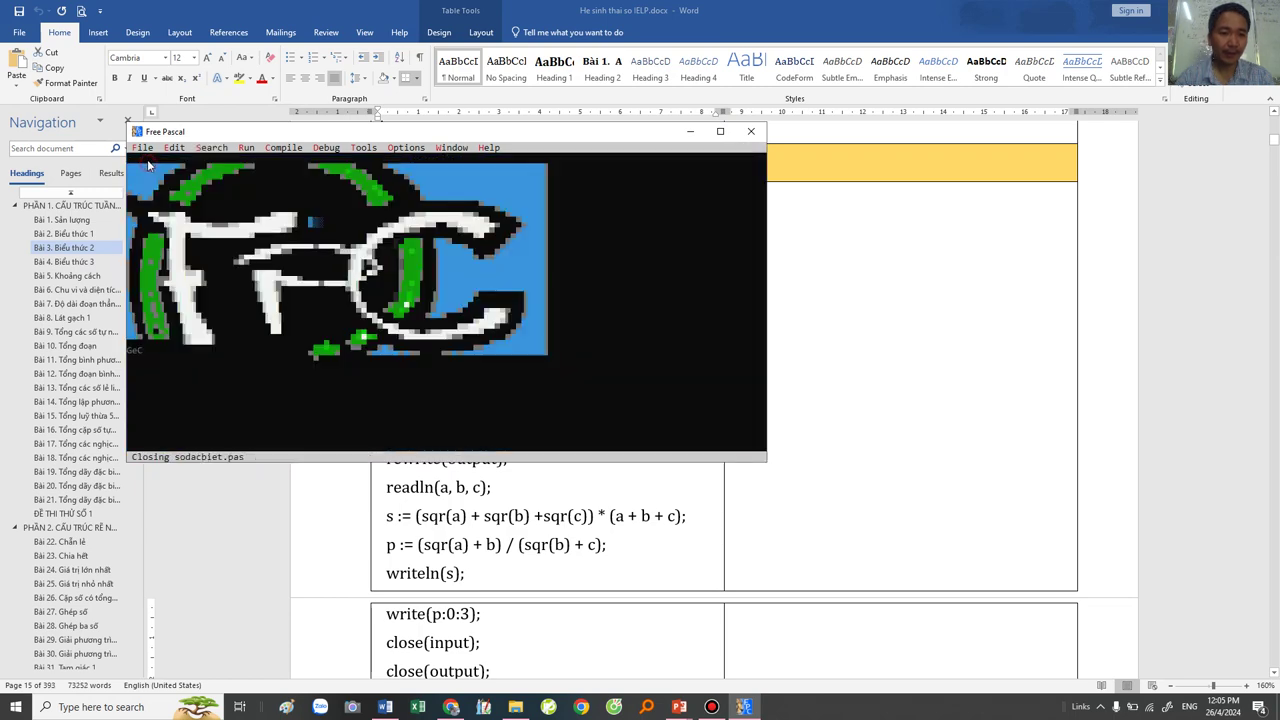
pyautogui.doubleClick(271, 132)
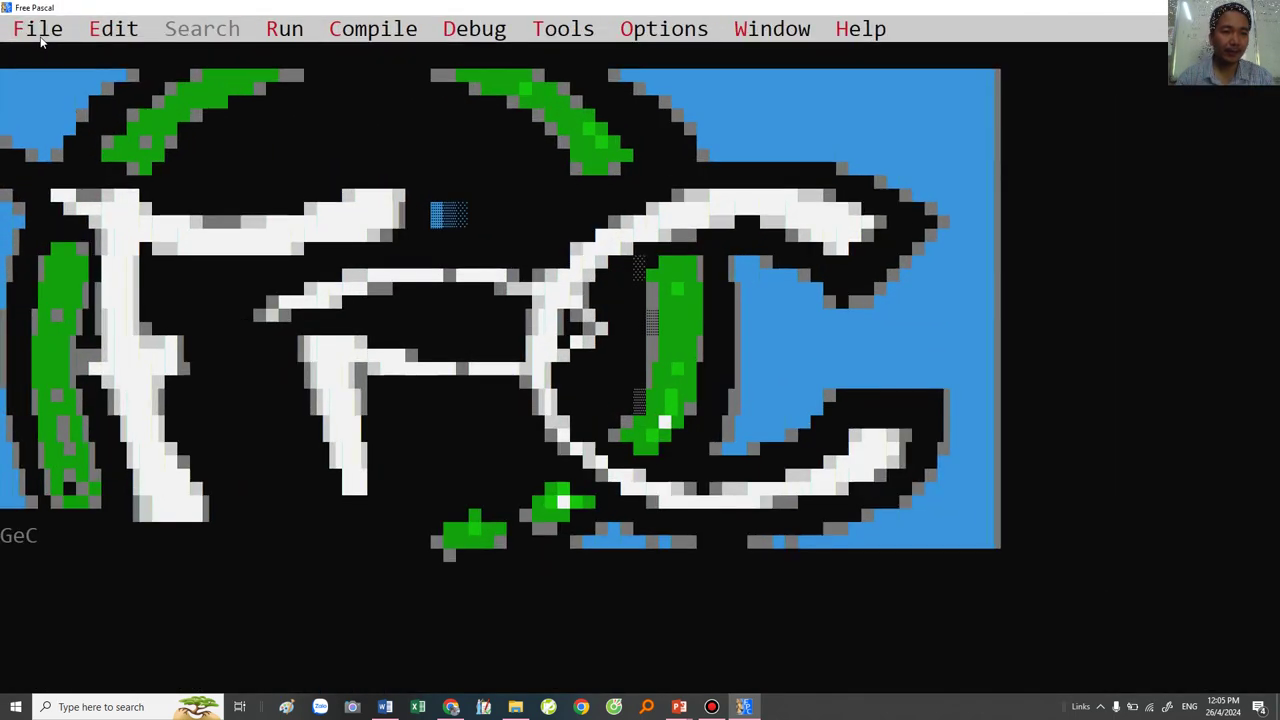
pyautogui.click(40, 30)
# Step: Create noname01.pas and paste the Bài 3 program using bai1bt2.inp and bai1bt2.out
pyautogui.click(48, 85)
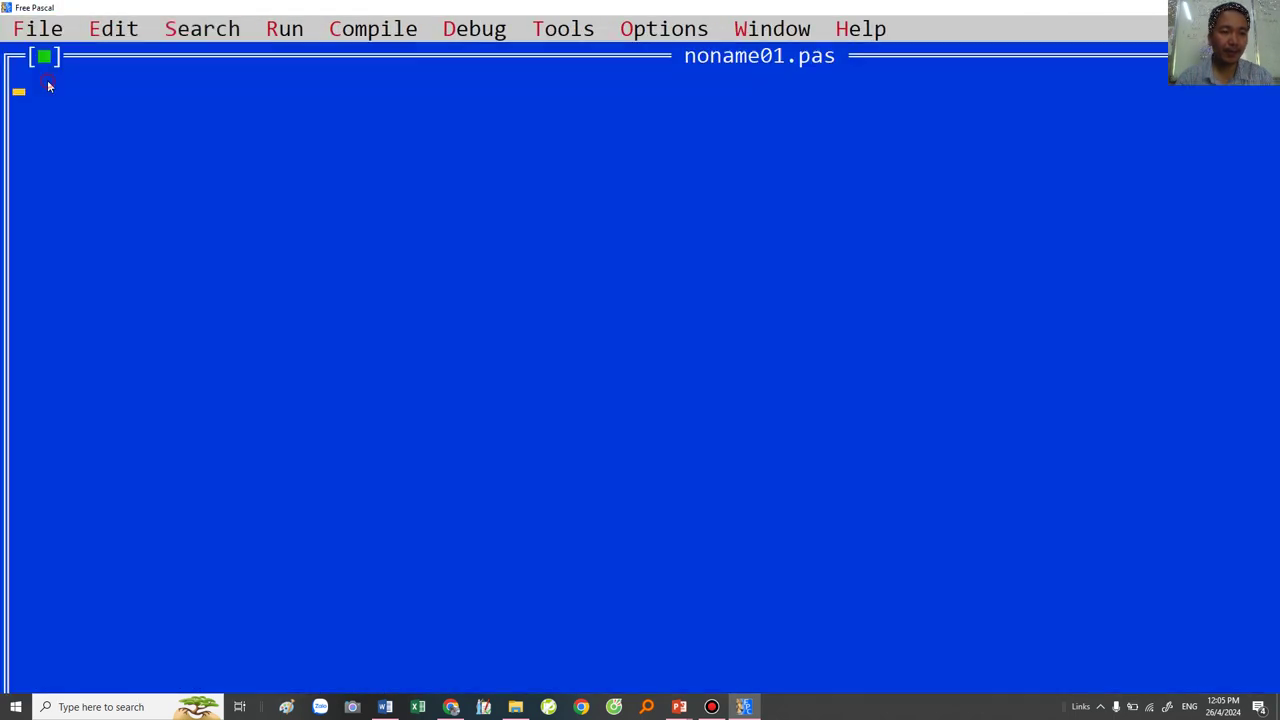
pyautogui.click(117, 37)
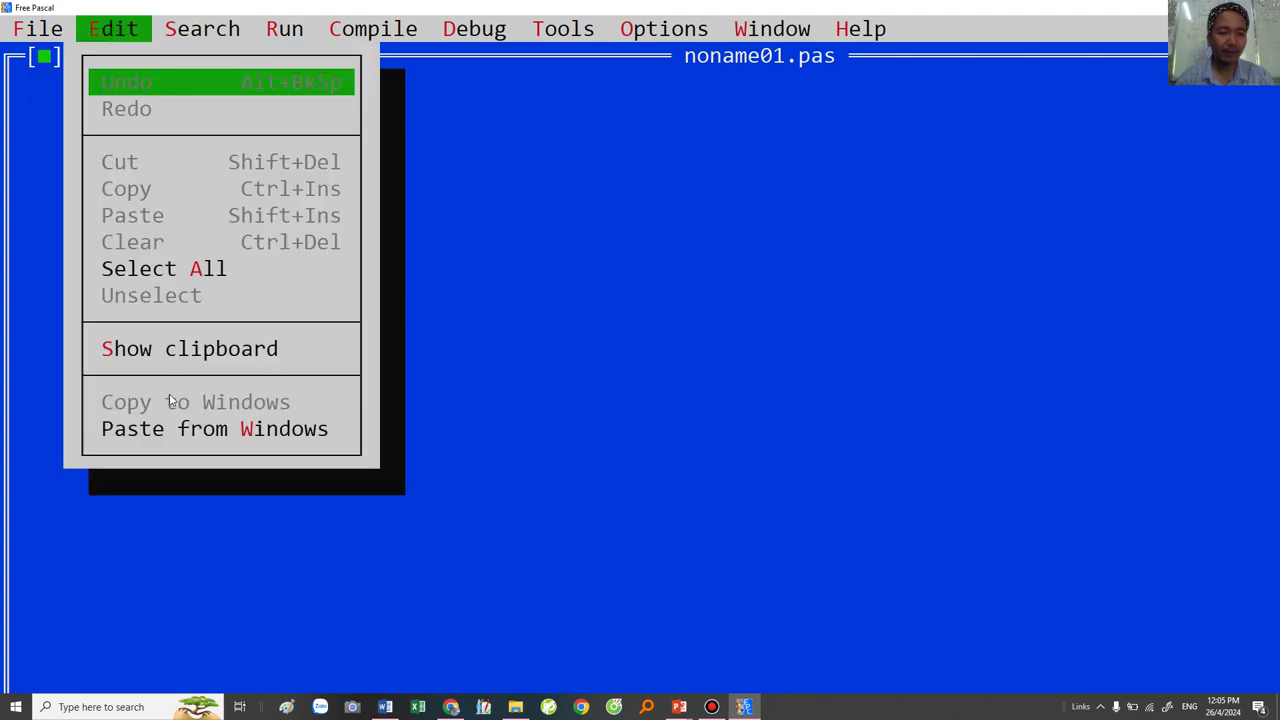
pyautogui.click(171, 430)
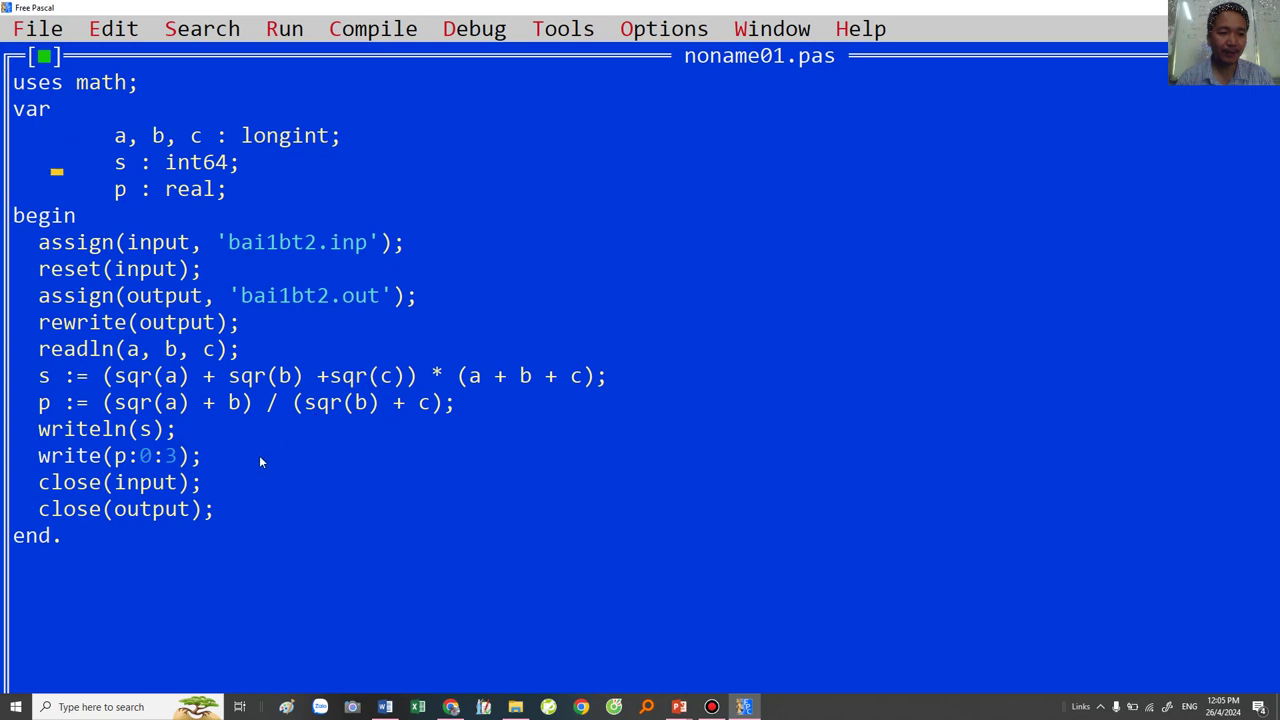
pyautogui.moveTo(117, 378); pyautogui.dragTo(424, 404)
pyautogui.click(353, 458)
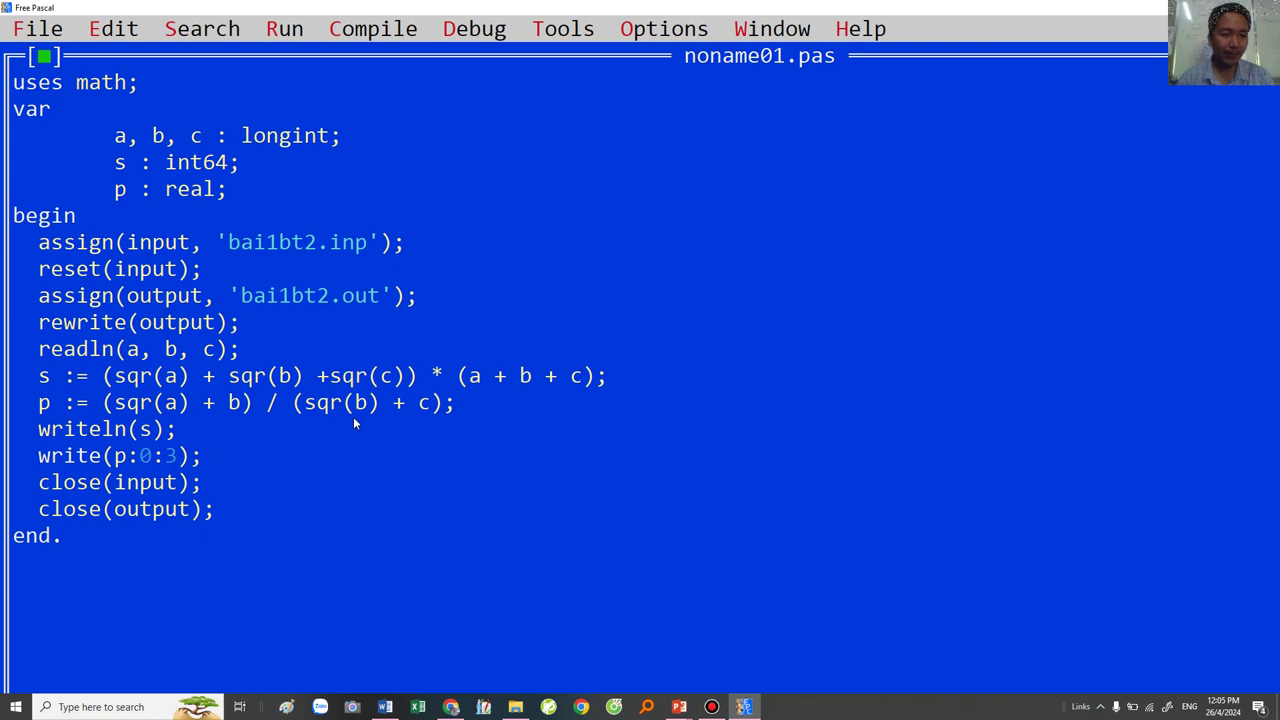
# Step: Create the input file bai1bt2.inp from the code, enter 1 2 3, and save it
pyautogui.rightClick(290, 250)
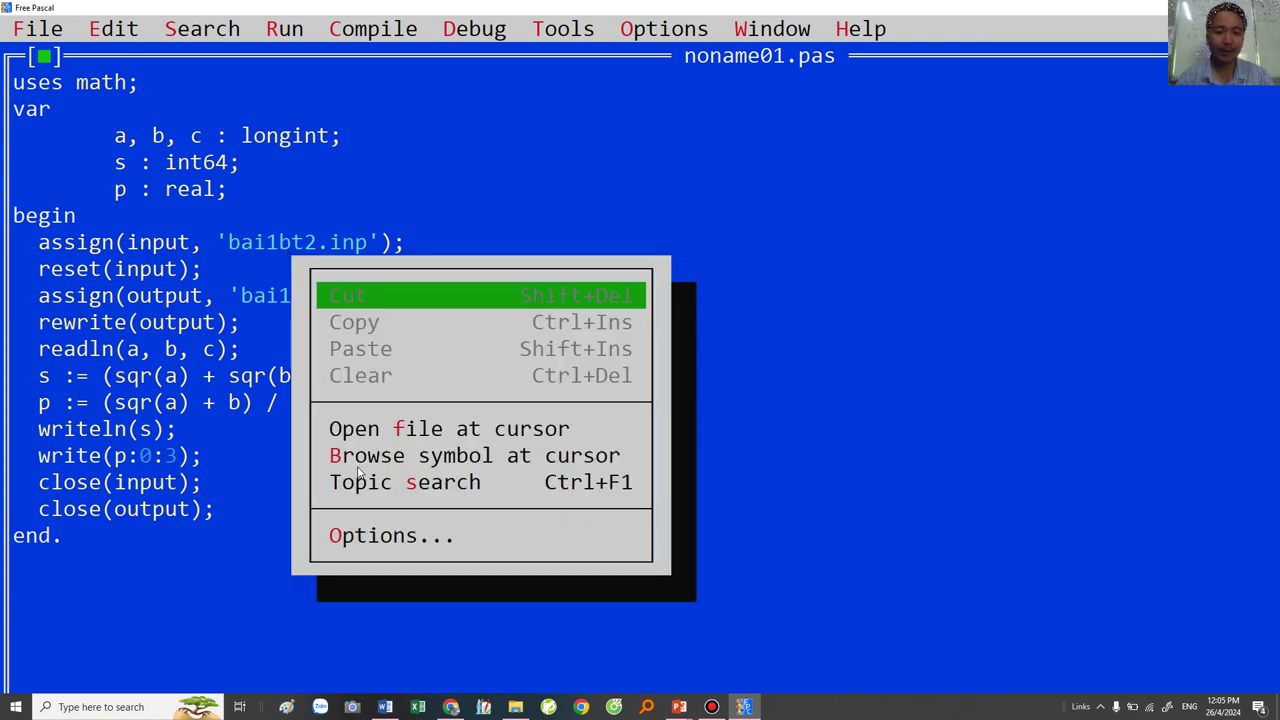
pyautogui.click(270, 259)
pyautogui.rightClick(266, 245)
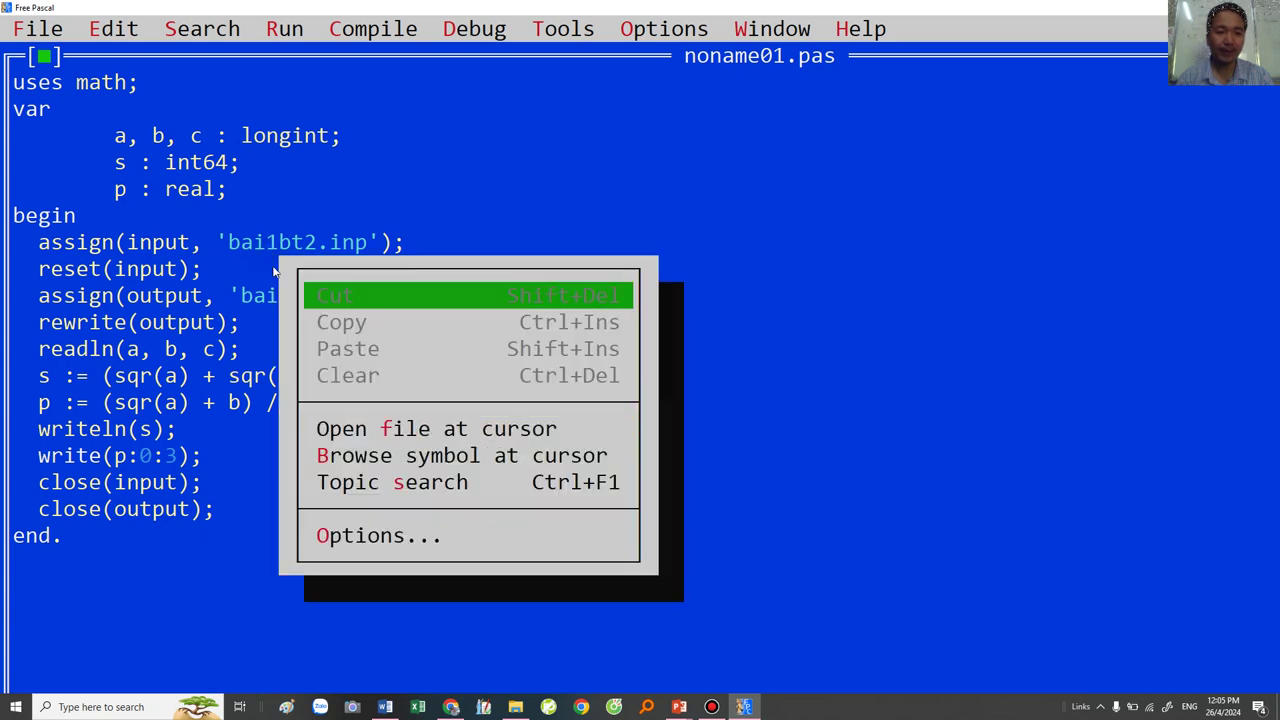
pyautogui.click(388, 432)
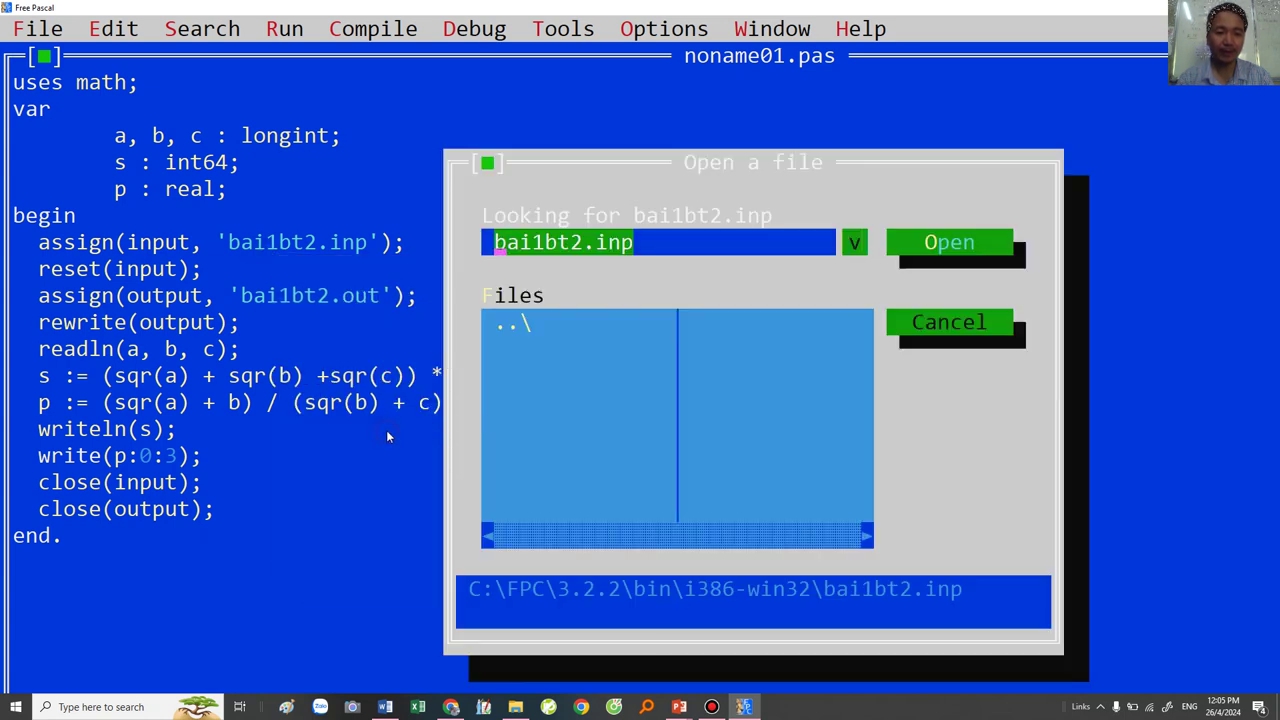
pyautogui.click(941, 245)
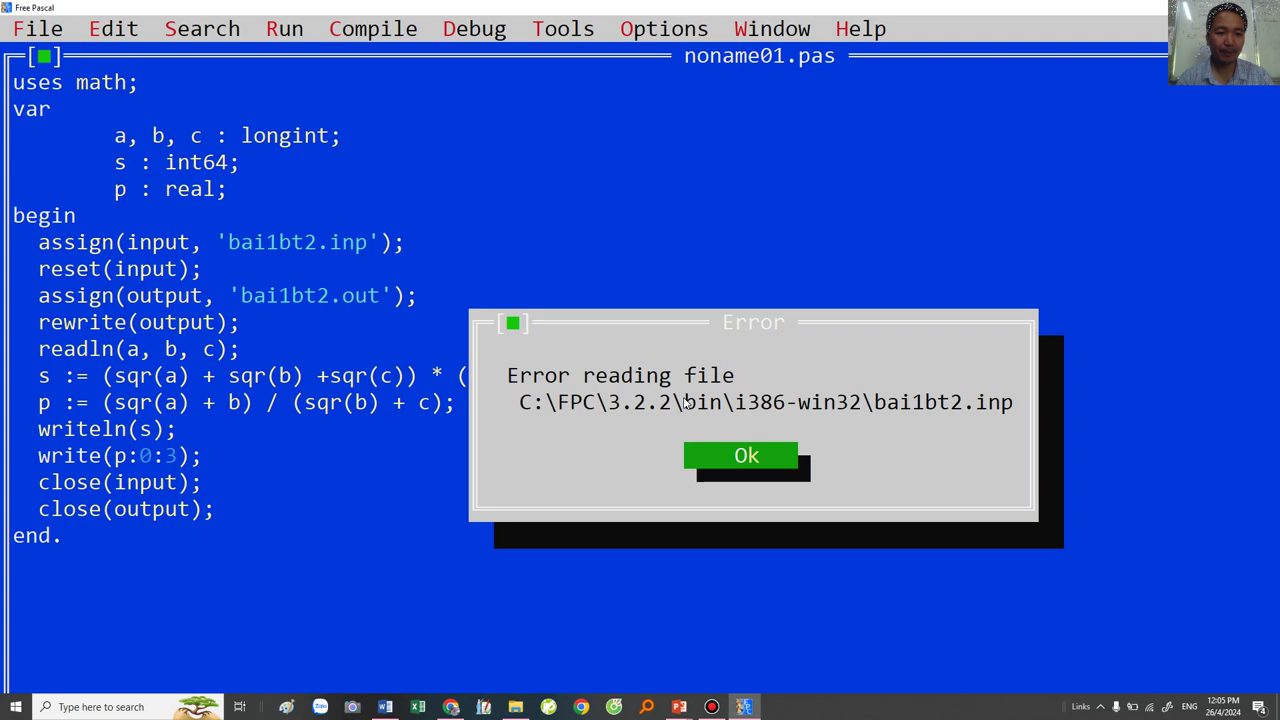
pyautogui.click(703, 458)
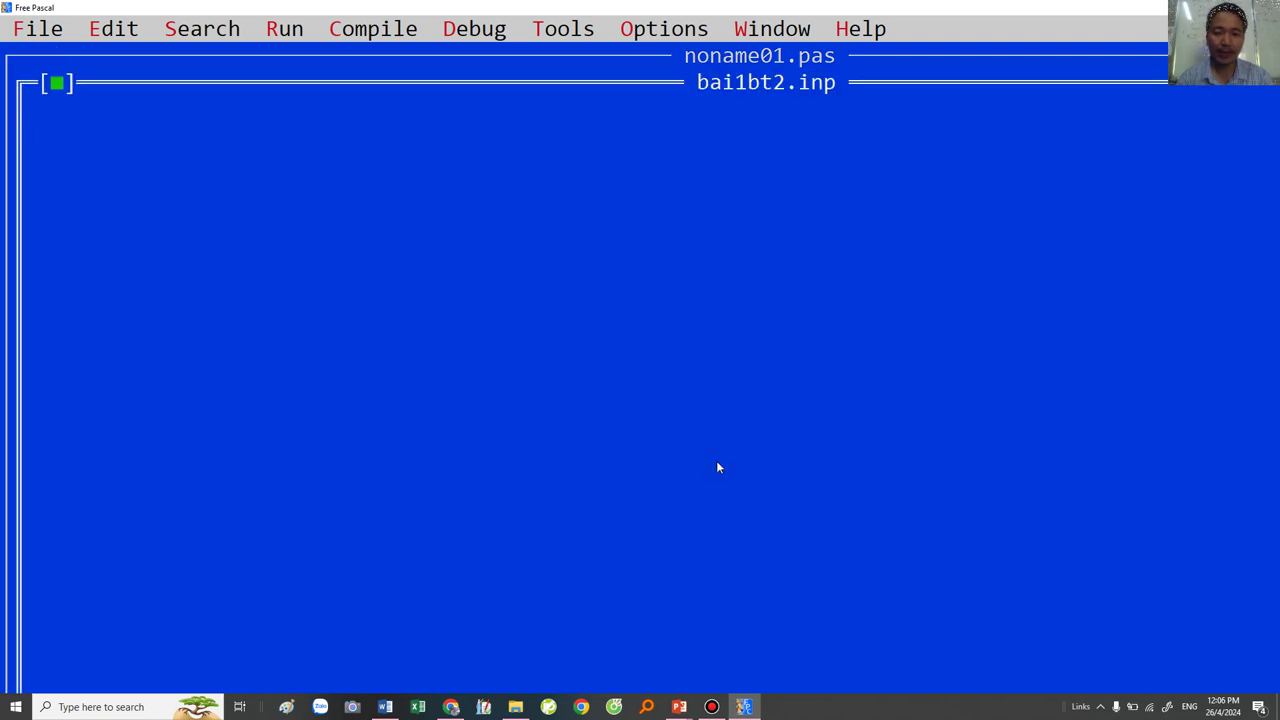
pyautogui.write('1 2 3')
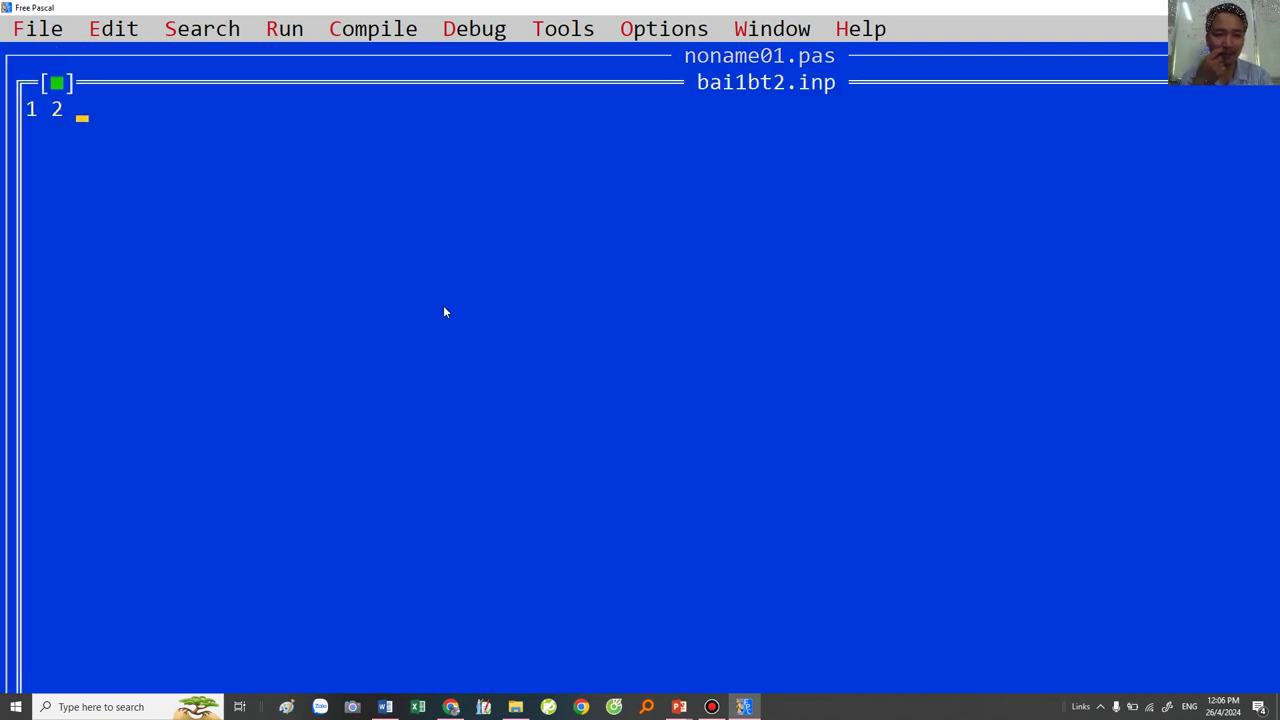
pyautogui.click(57, 83)
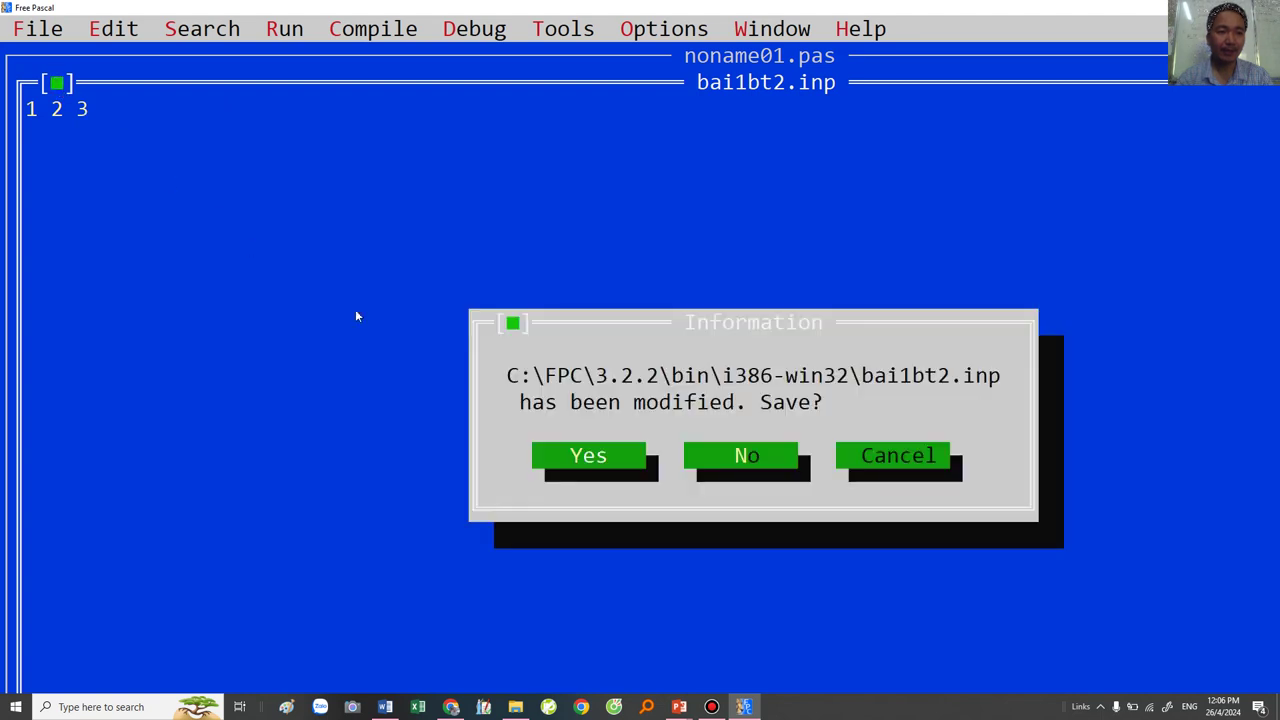
pyautogui.click(580, 455)
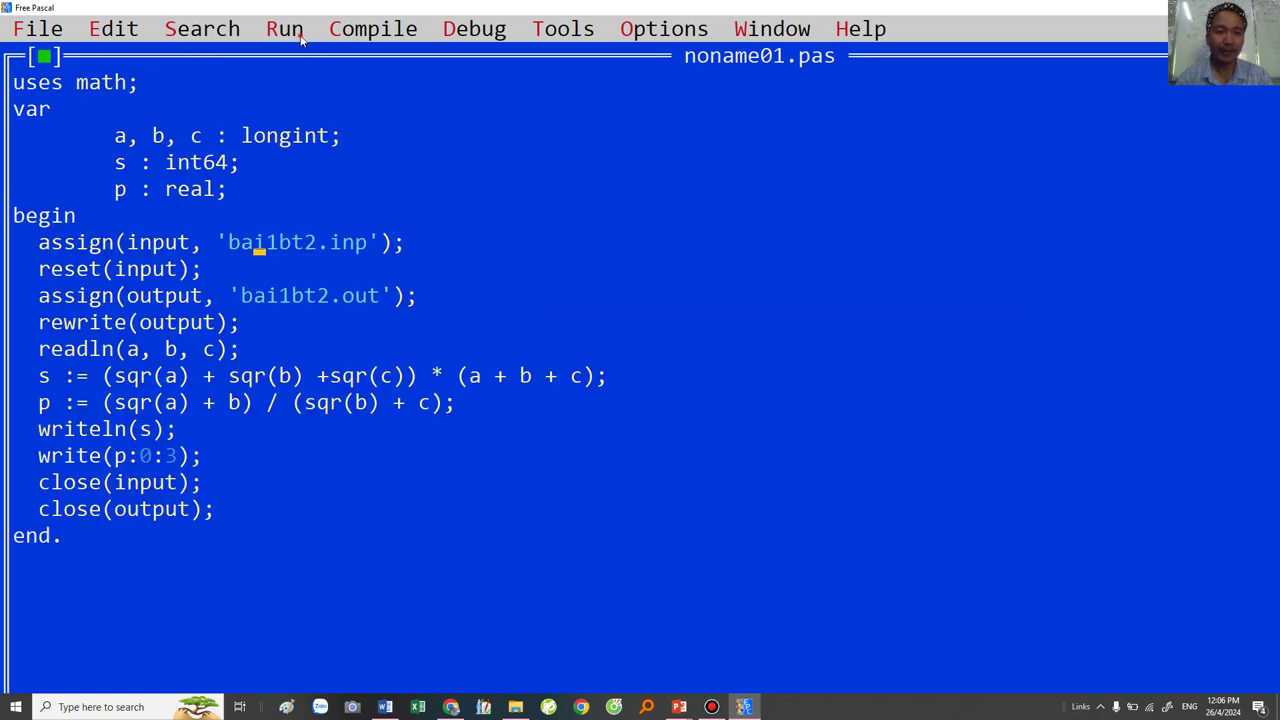
# Step: Run the program, saving it as bai1bt2, then return from the console to the source
pyautogui.click(300, 36)
pyautogui.click(306, 84)
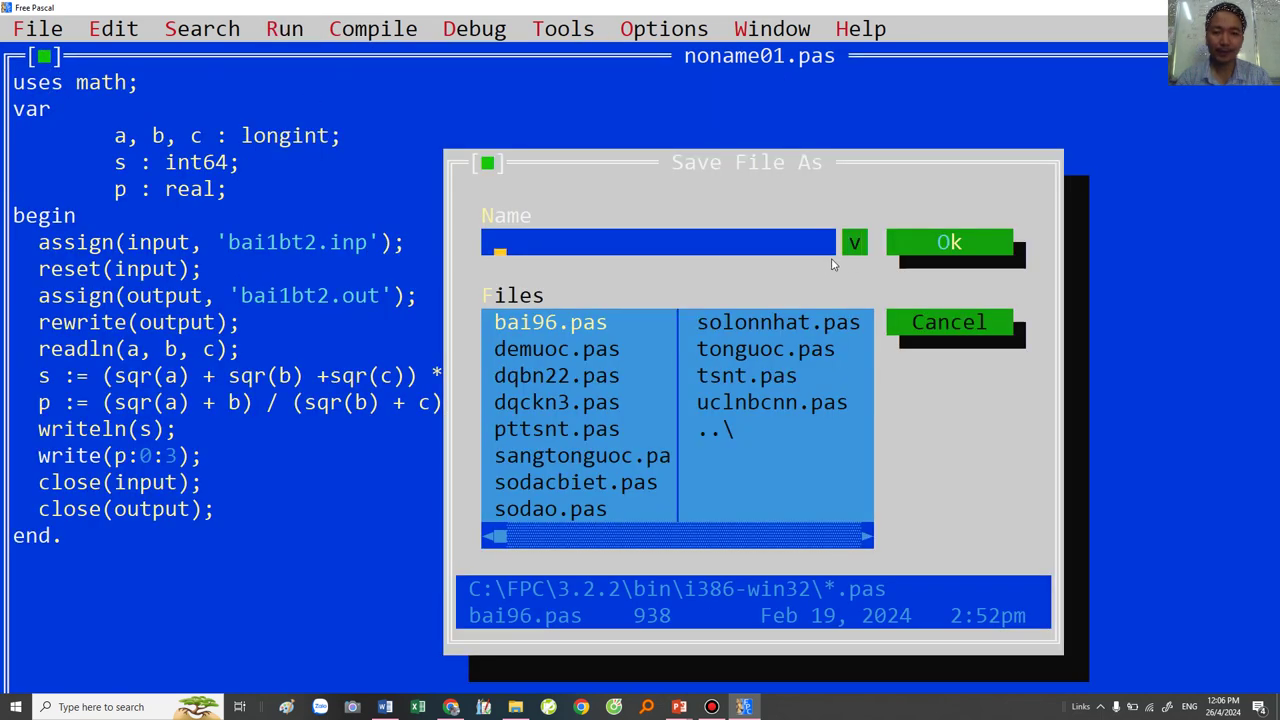
pyautogui.write('bai1bt2')
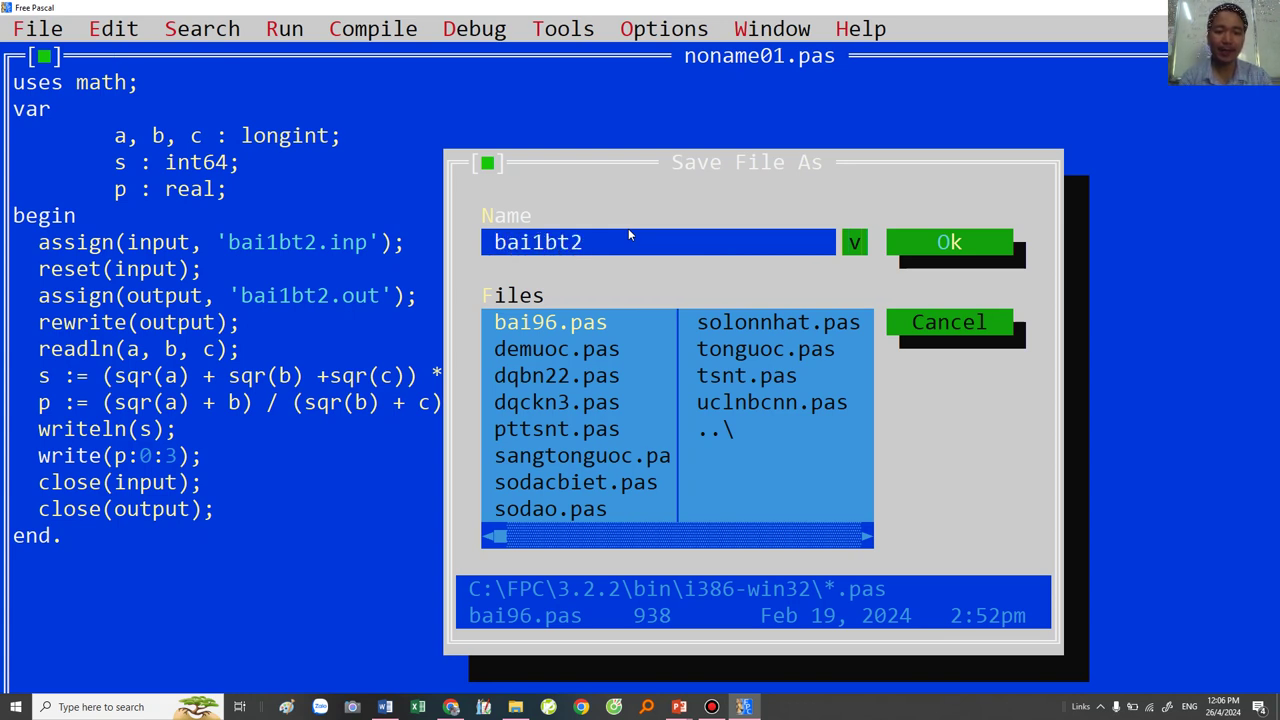
pyautogui.press('Return')
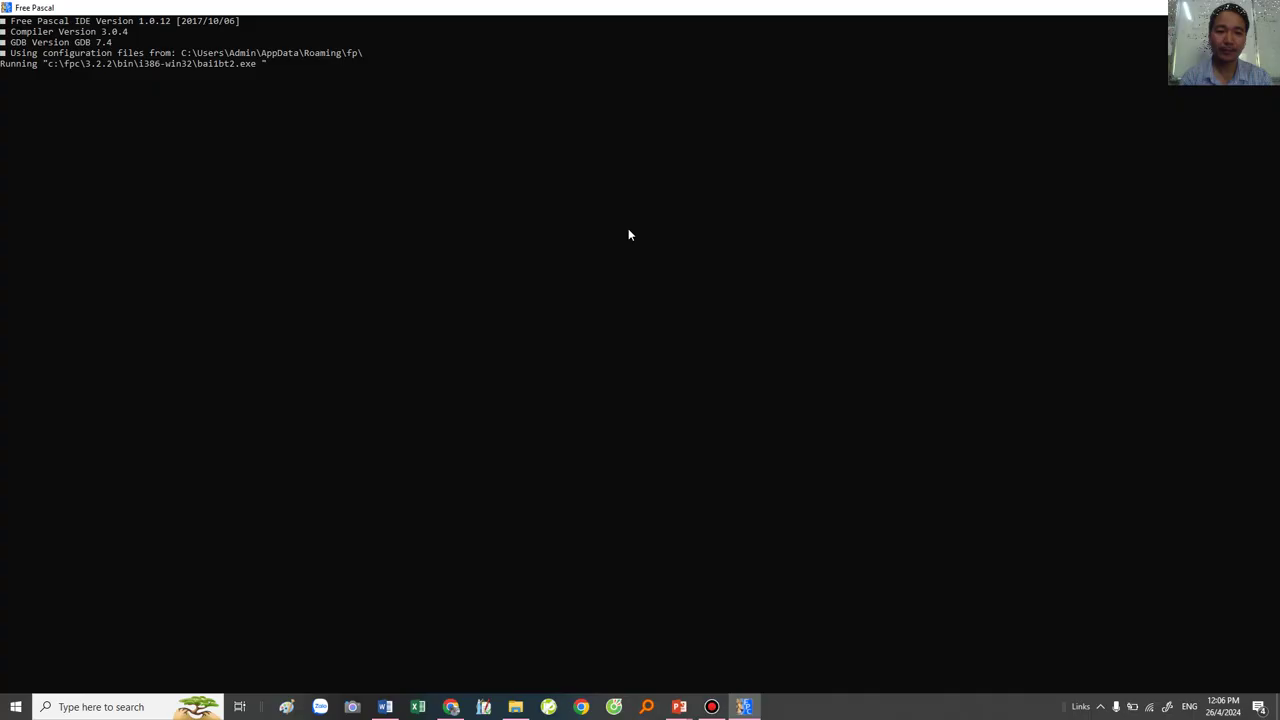
pyautogui.click(234, 88)
pyautogui.hotkey('alt', 'Return')
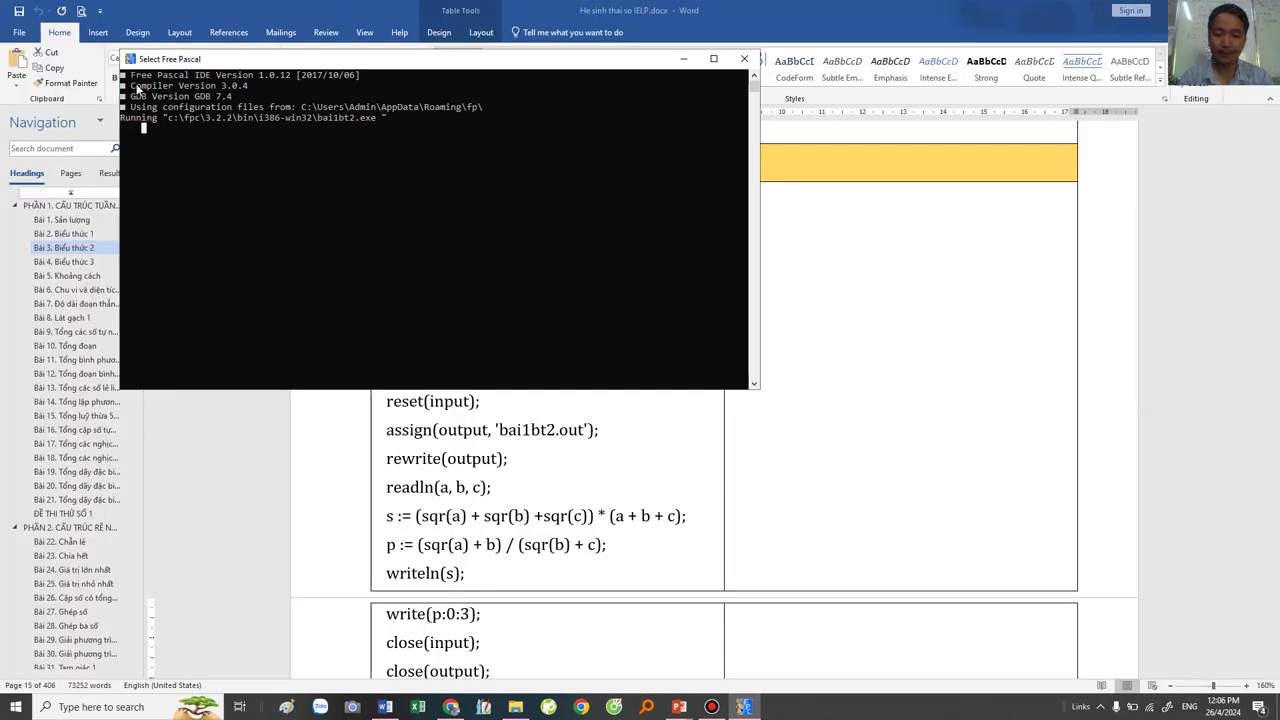
pyautogui.press('Escape')
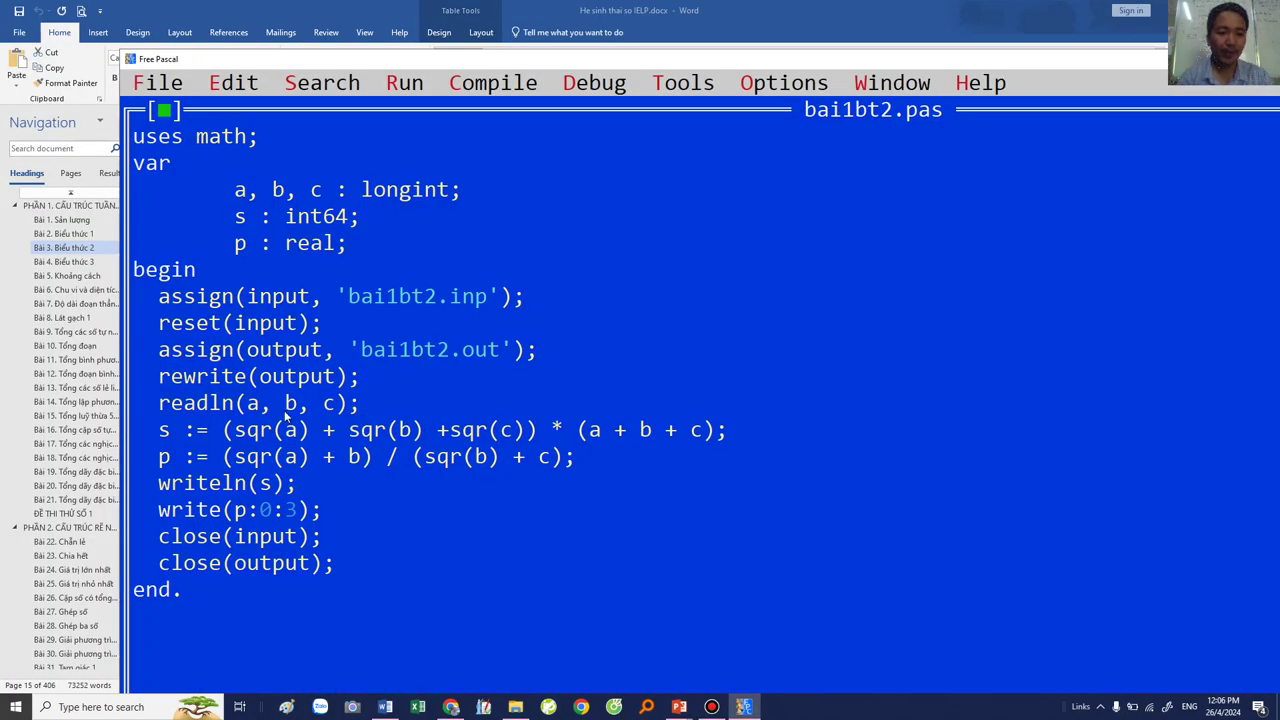
# Step: Check that bai1bt2.out shows 84 and 0.429, then open bai1bt2.inp
pyautogui.rightClick(388, 349)
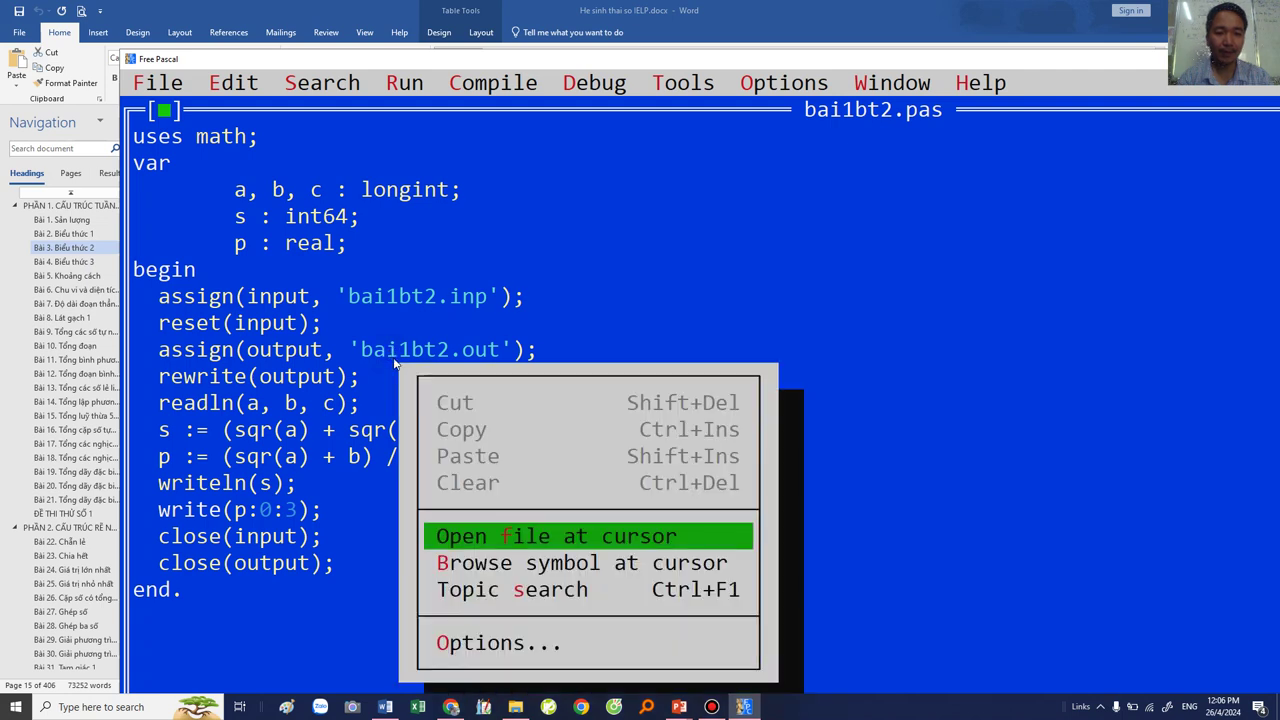
pyautogui.click(475, 540)
pyautogui.moveTo(148, 163); pyautogui.dragTo(254, 221)
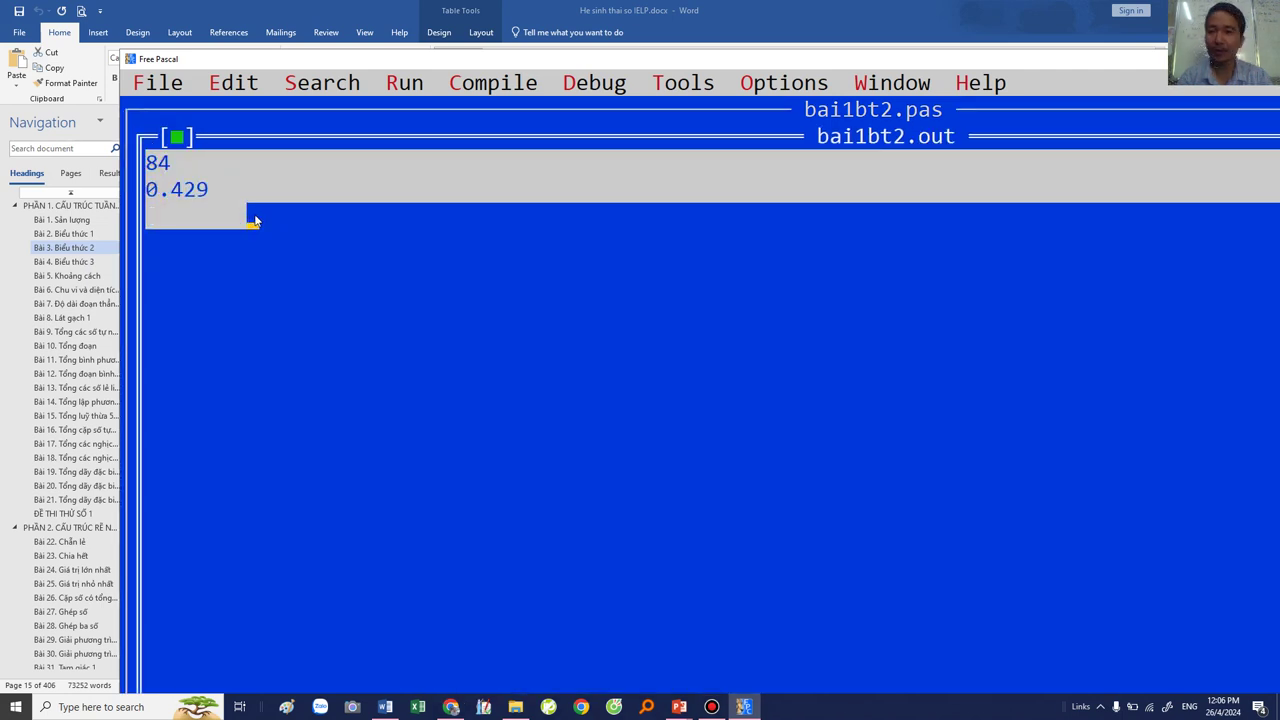
pyautogui.click(176, 137)
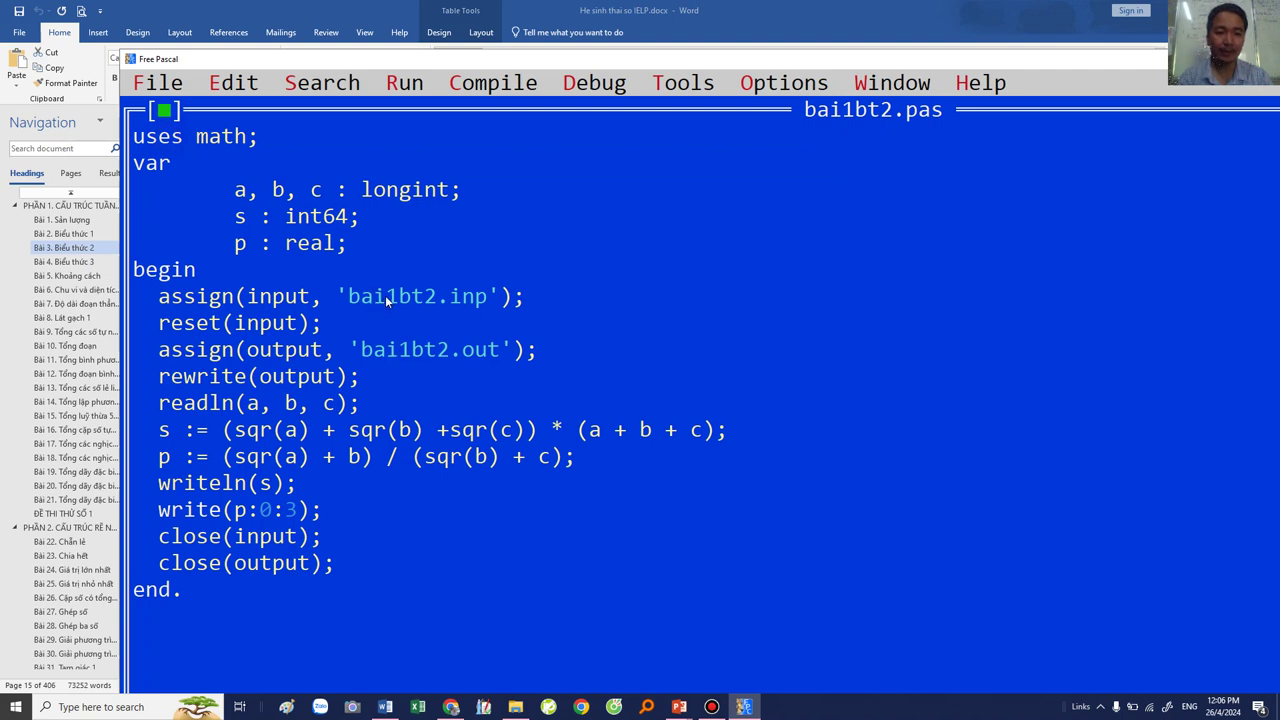
pyautogui.rightClick(385, 295)
pyautogui.click(461, 482)
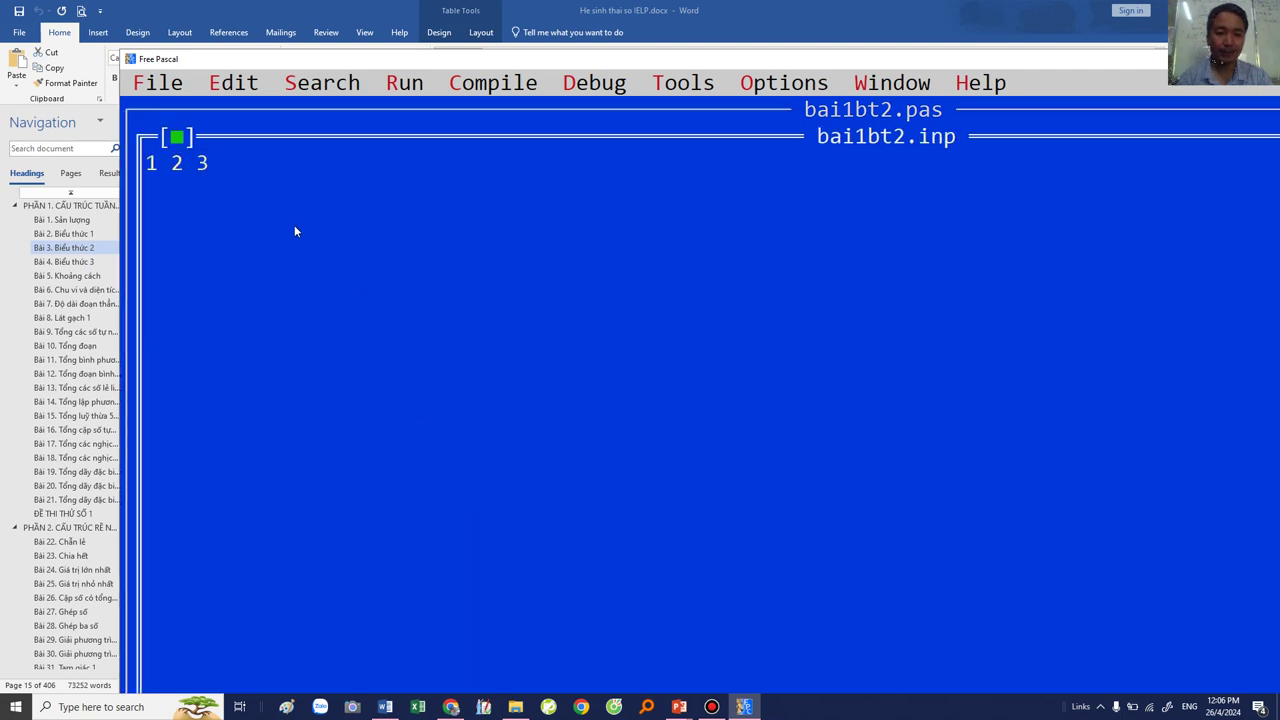
# Step: Change bai1bt2.inp from 1 2 3 to 1 2 4 and save it
pyautogui.click(222, 163)
pyautogui.press('BackSpace')
pyautogui.write('4')
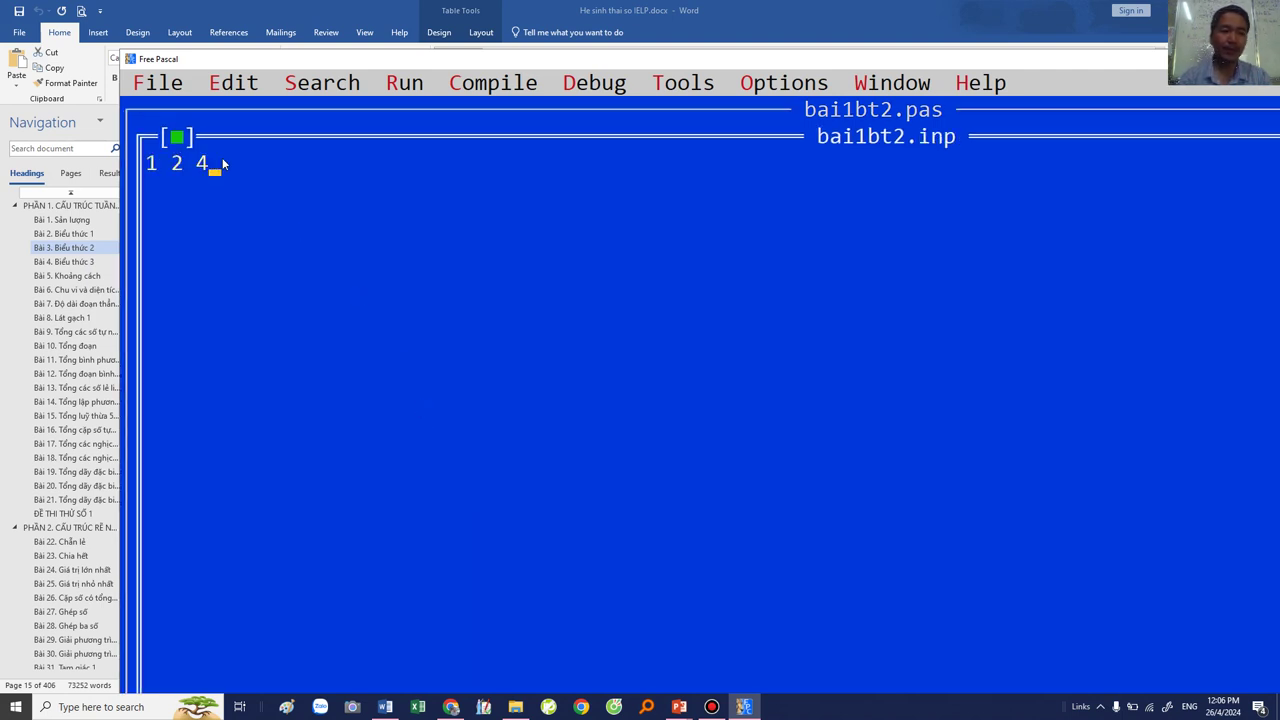
pyautogui.click(176, 137)
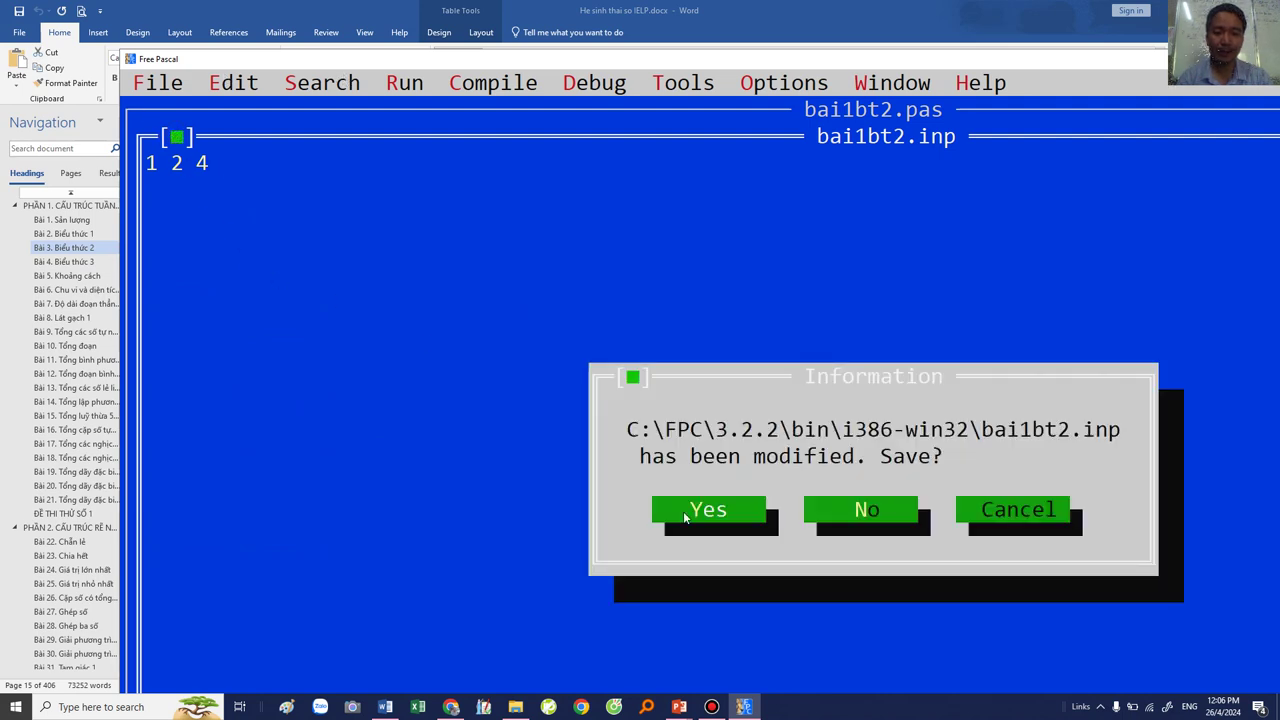
pyautogui.click(686, 517)
# Step: Run the program on the new input and show the desktop
pyautogui.click(397, 85)
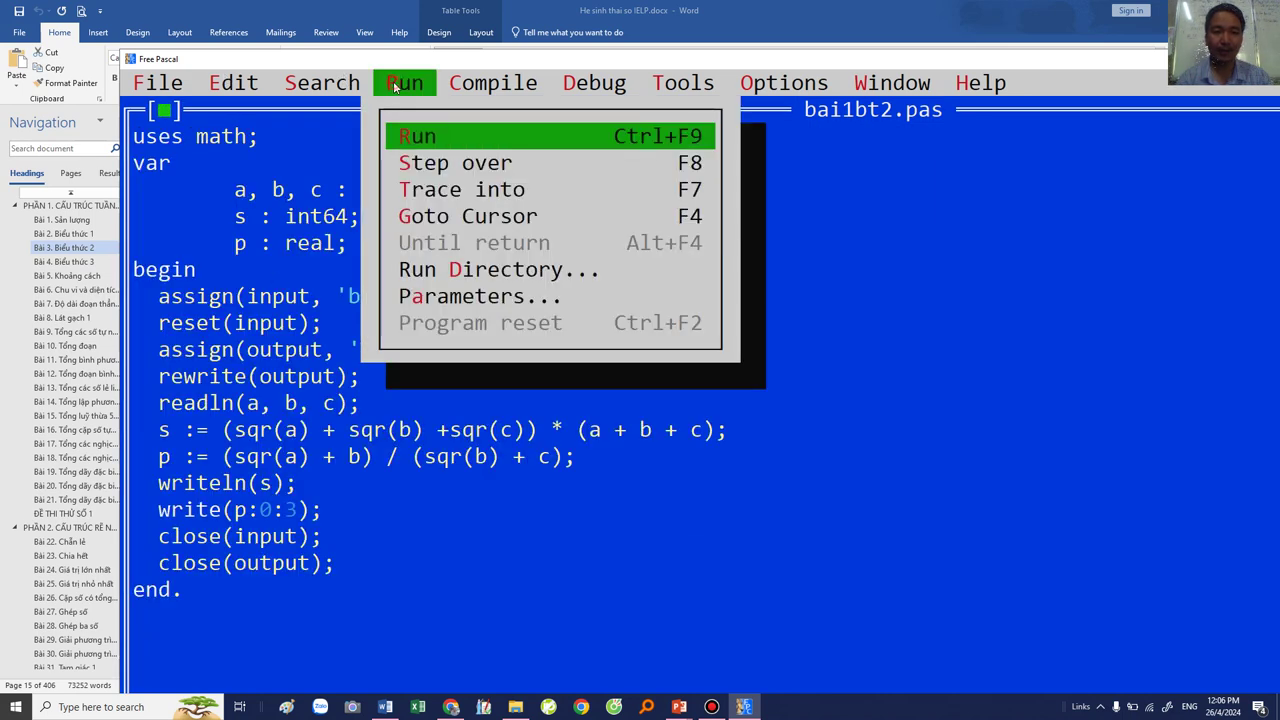
pyautogui.click(415, 138)
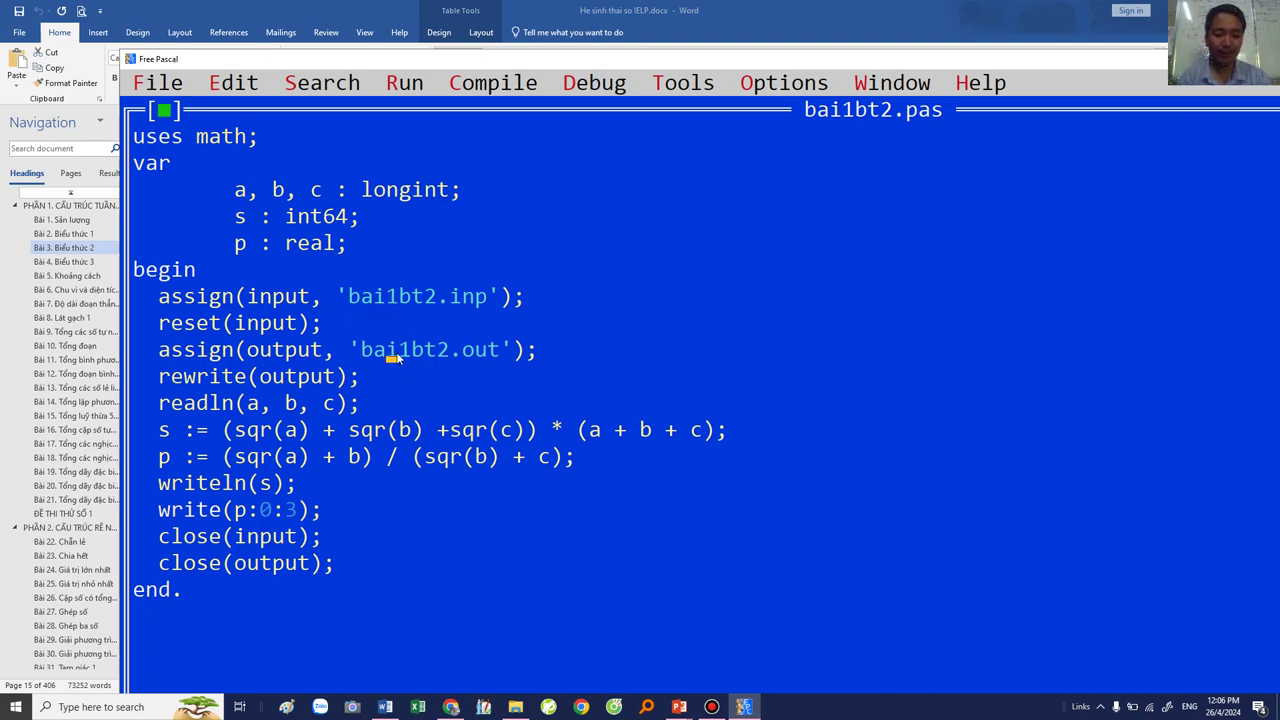
pyautogui.press('super+d')
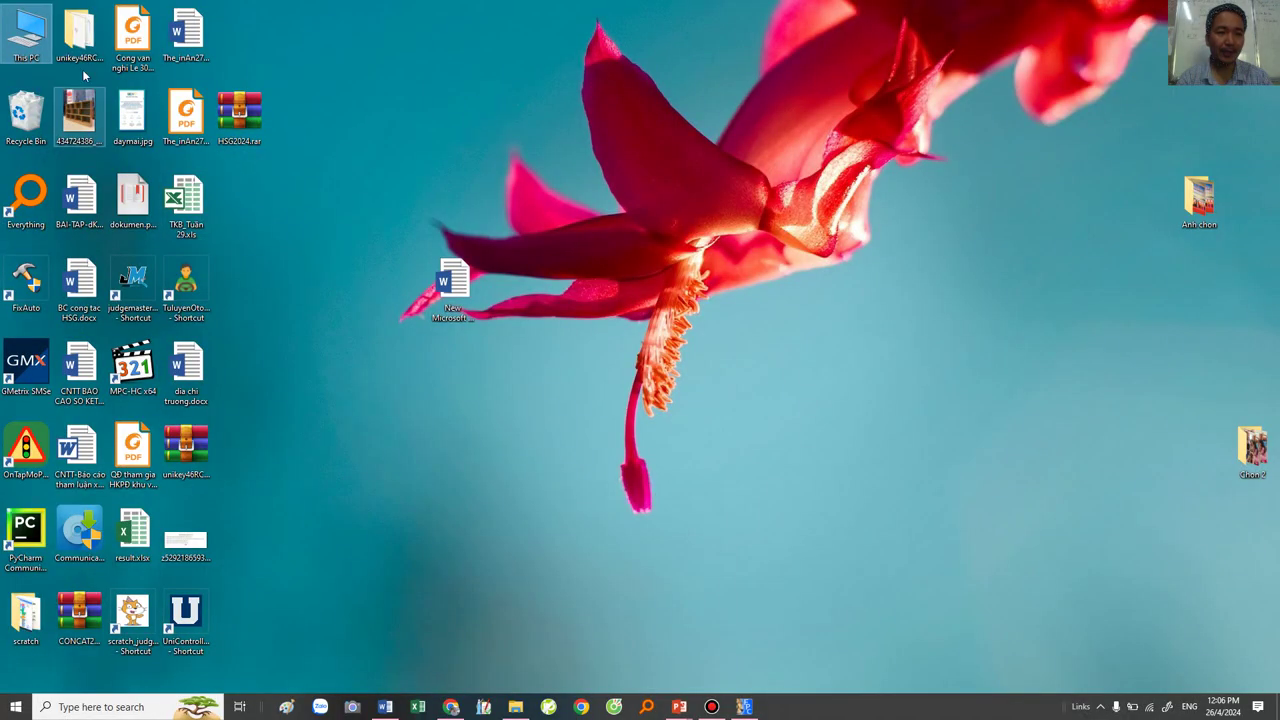
# Step: Open the C:\FPC\3.2.2\bin\i386-win32 folder starting from This PC
pyautogui.doubleClick(12, 40)
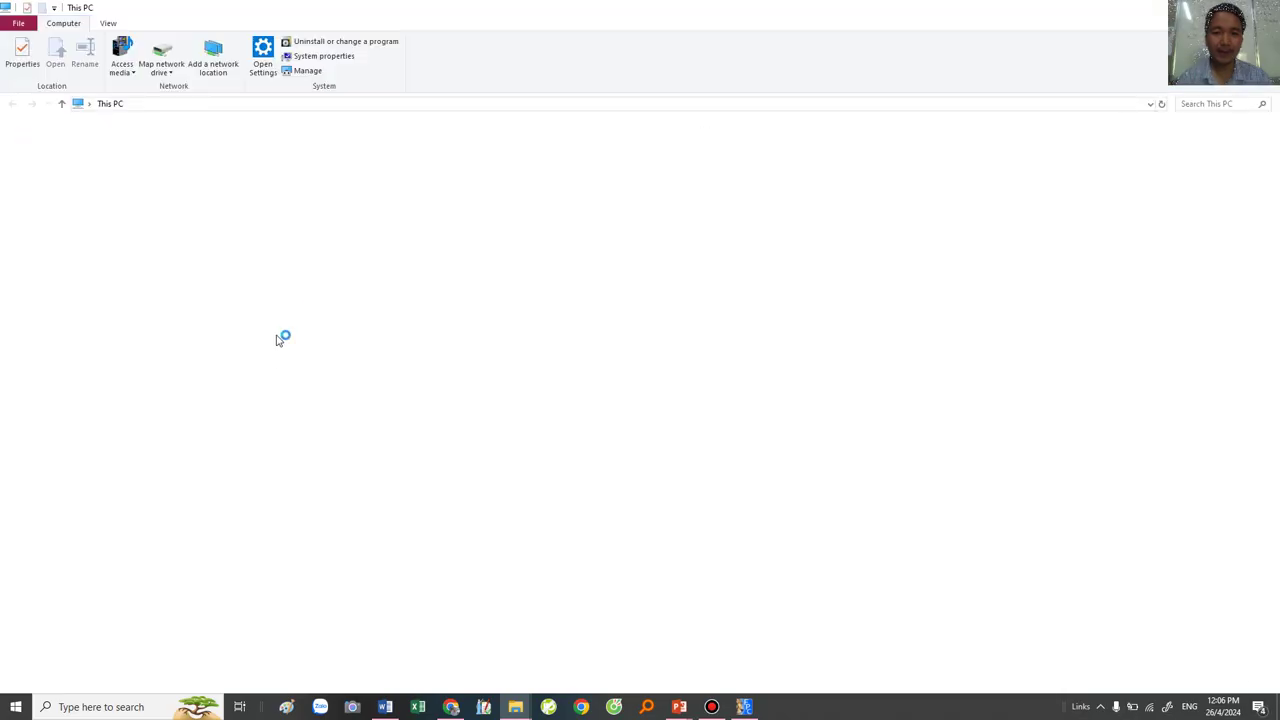
pyautogui.doubleClick(206, 250)
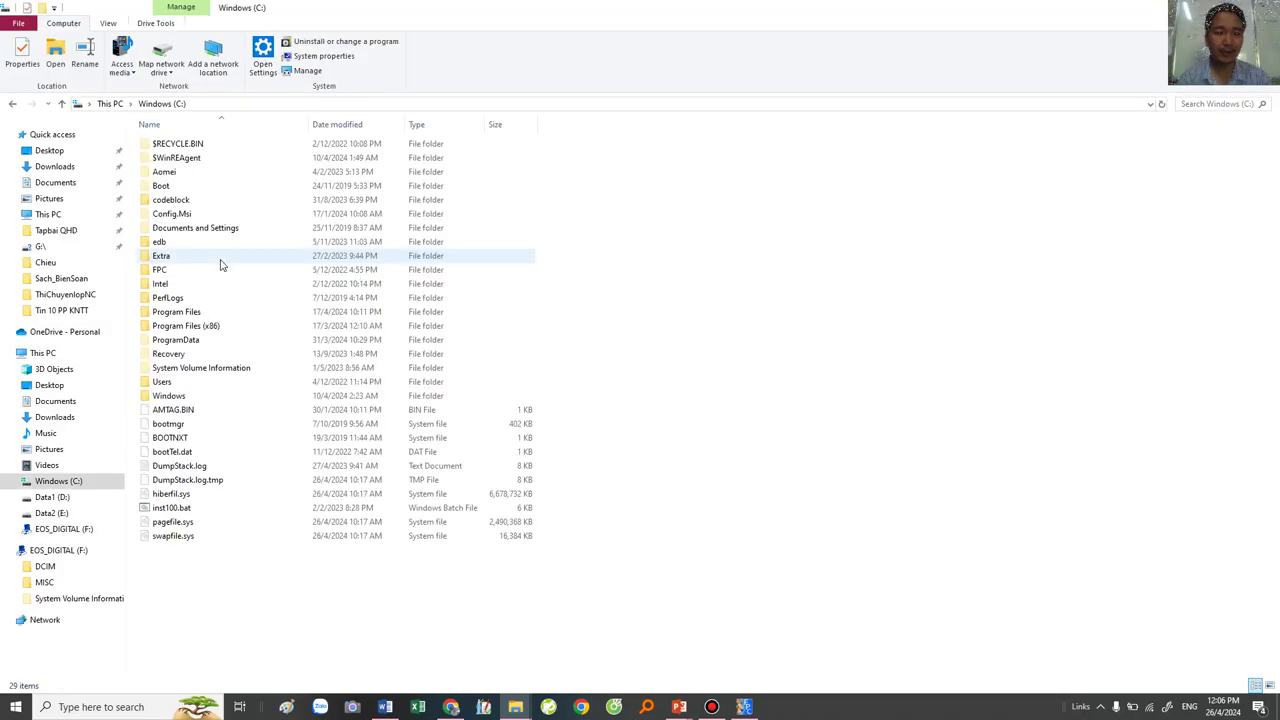
pyautogui.doubleClick(170, 273)
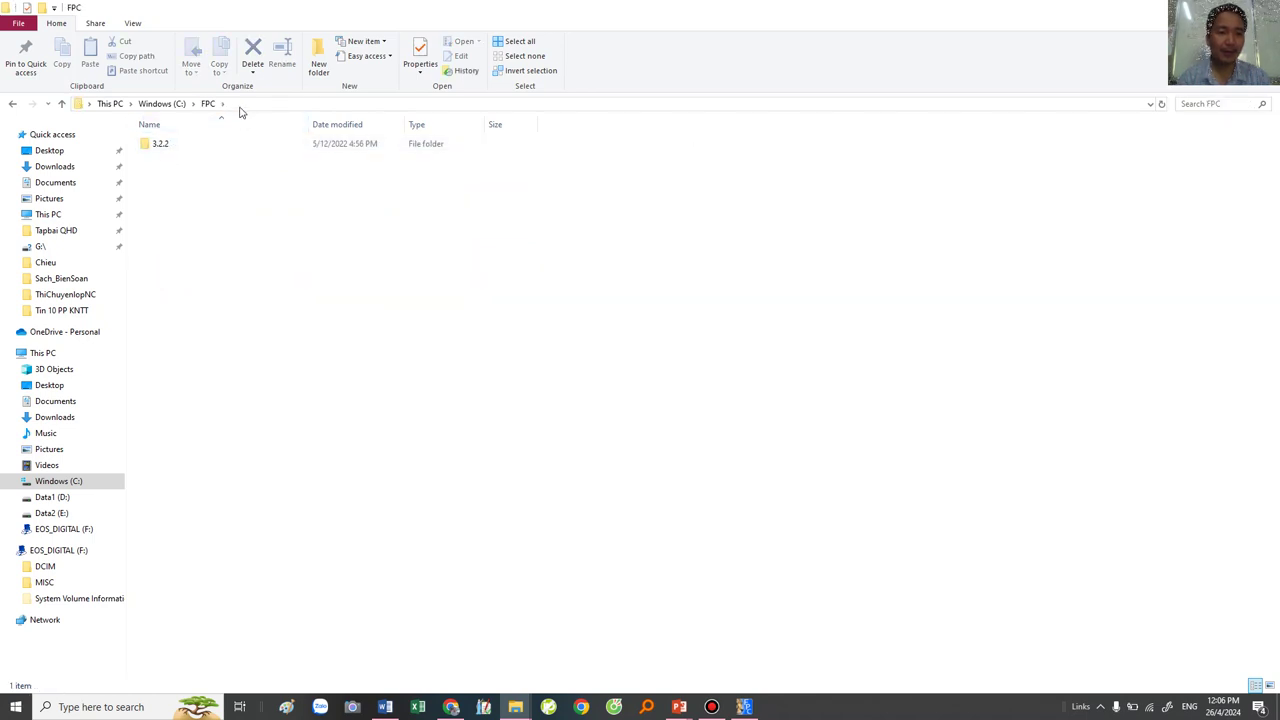
pyautogui.doubleClick(172, 146)
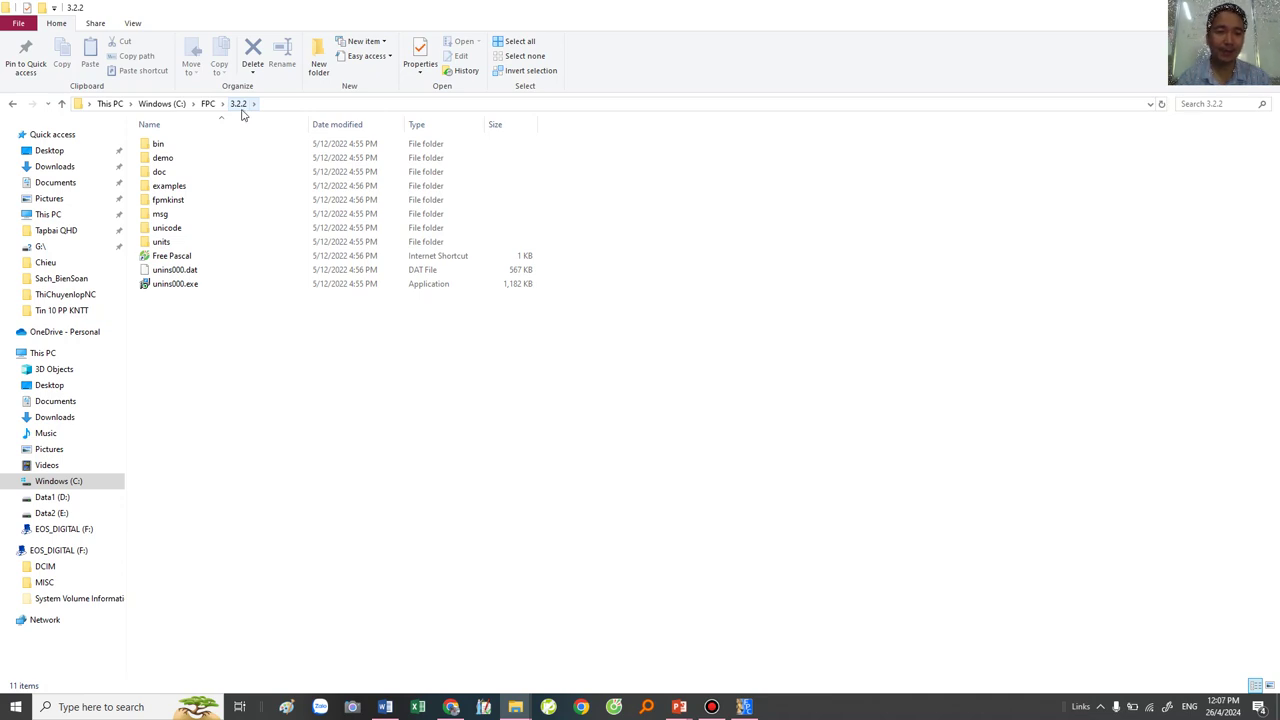
pyautogui.doubleClick(160, 144)
pyautogui.doubleClick(170, 146)
# Step: Select bai1bt2.out in the folder and shrink the Explorer window
pyautogui.scroll(-1, 210, 467)
pyautogui.scroll(-5, 210, 467)
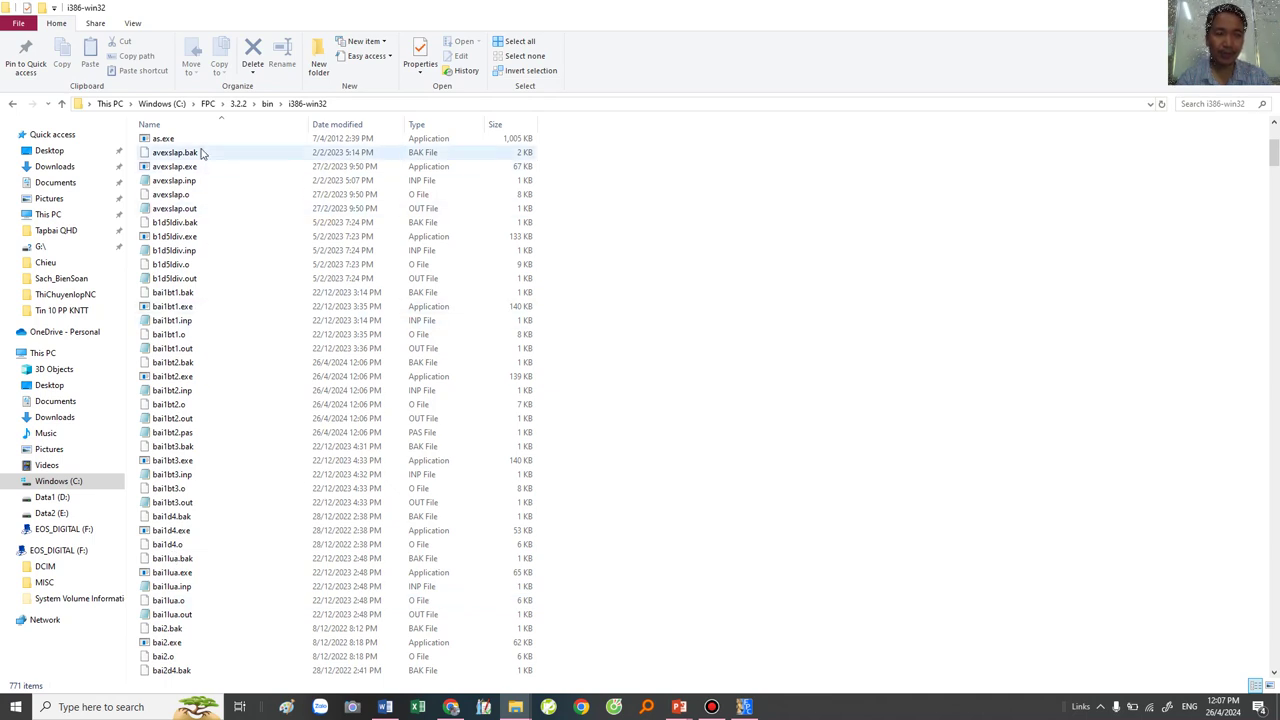
pyautogui.scroll(-2, 220, 510)
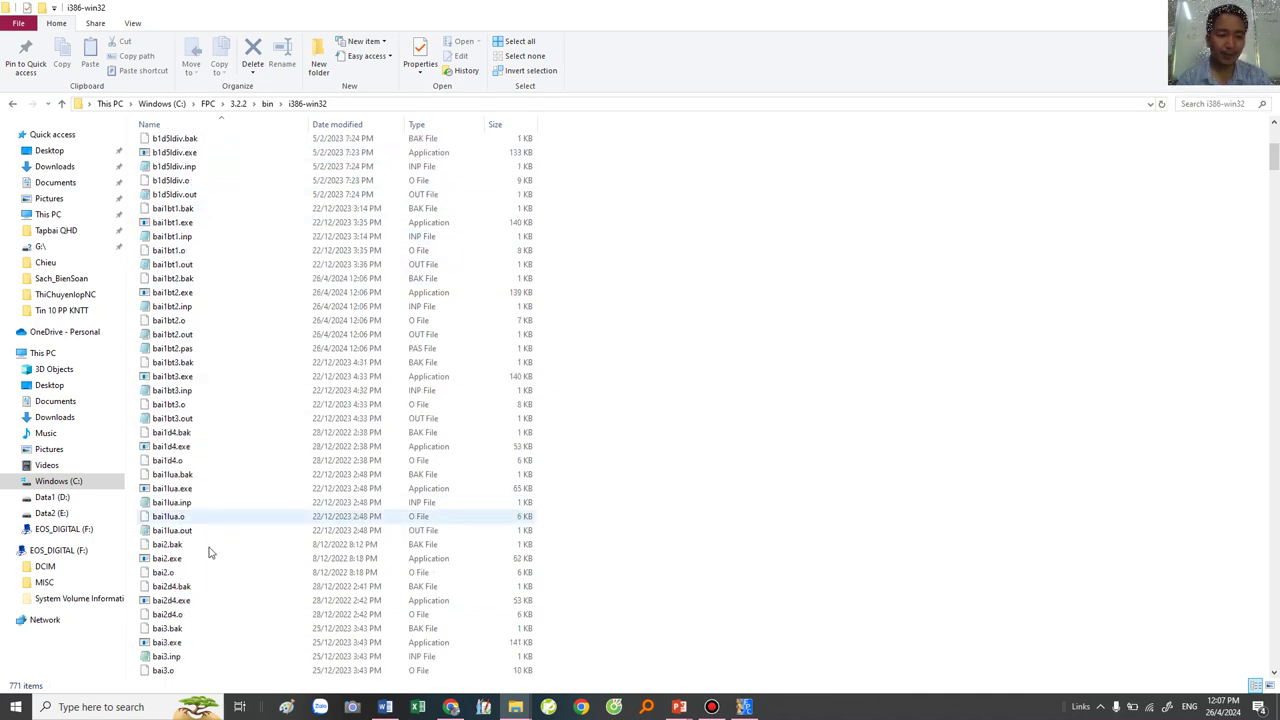
pyautogui.scroll(-3, 205, 555)
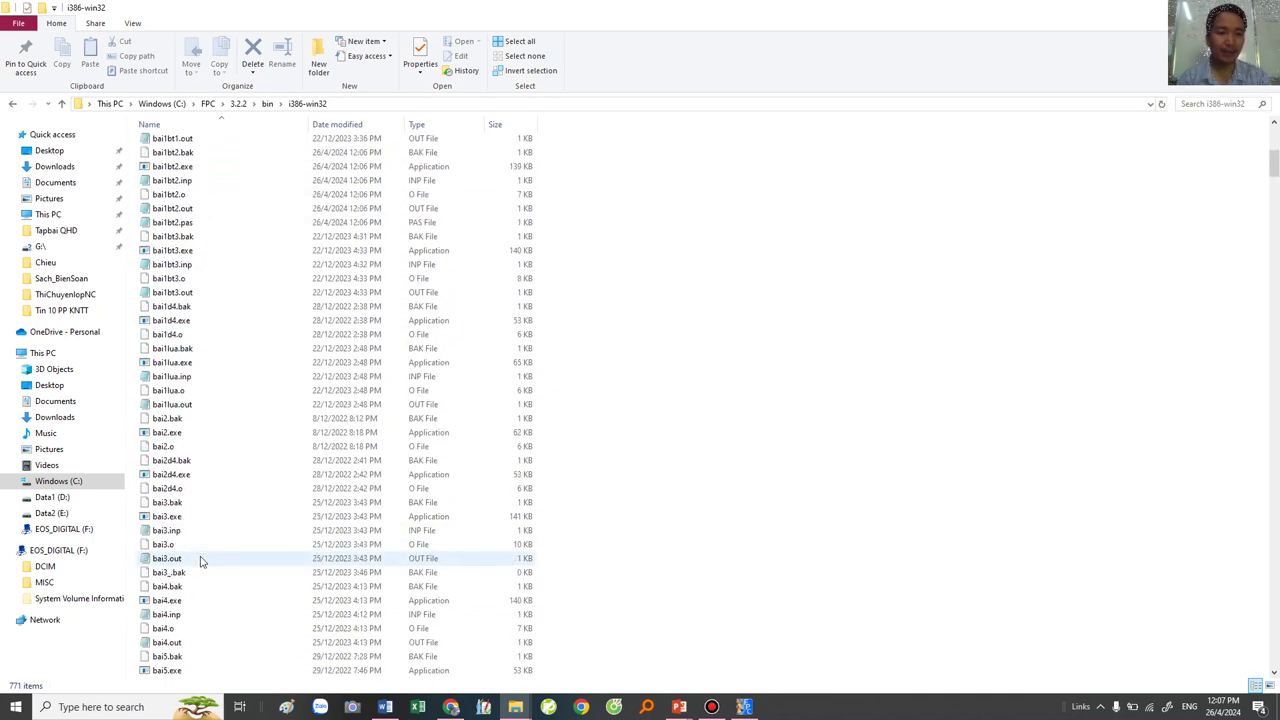
pyautogui.click(168, 208)
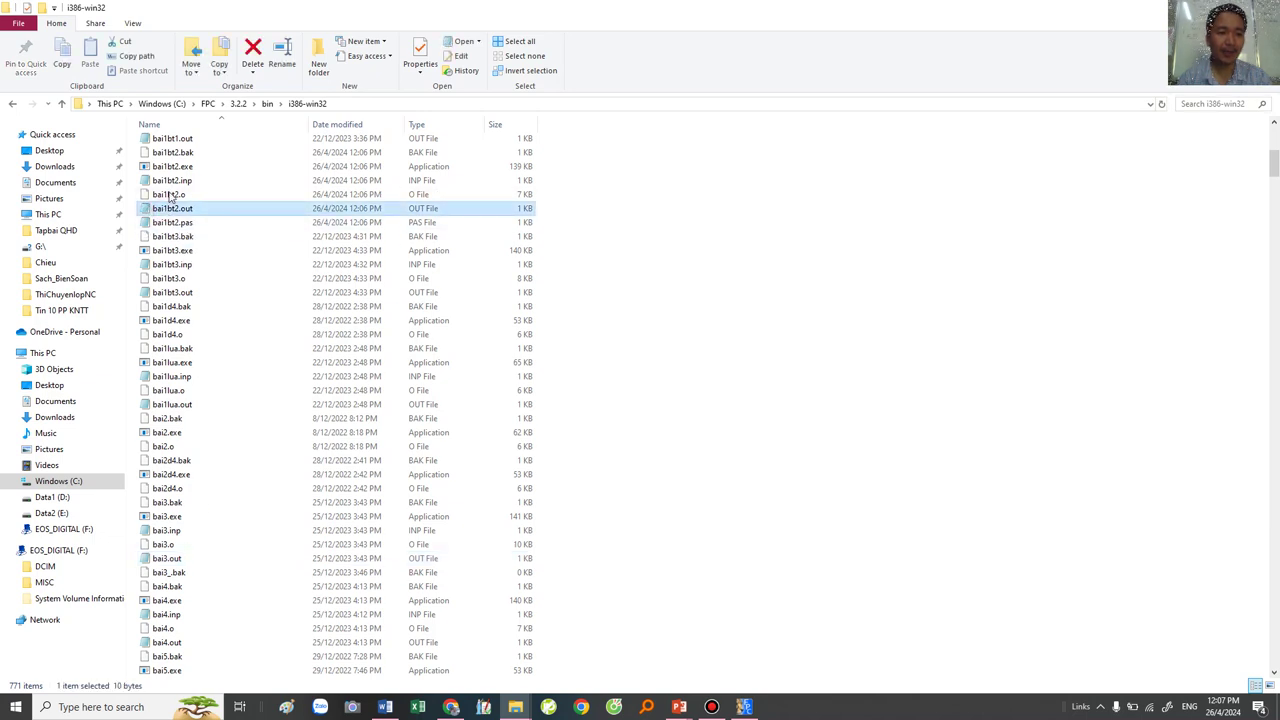
pyautogui.moveTo(875, 7); pyautogui.dragTo(385, 31)
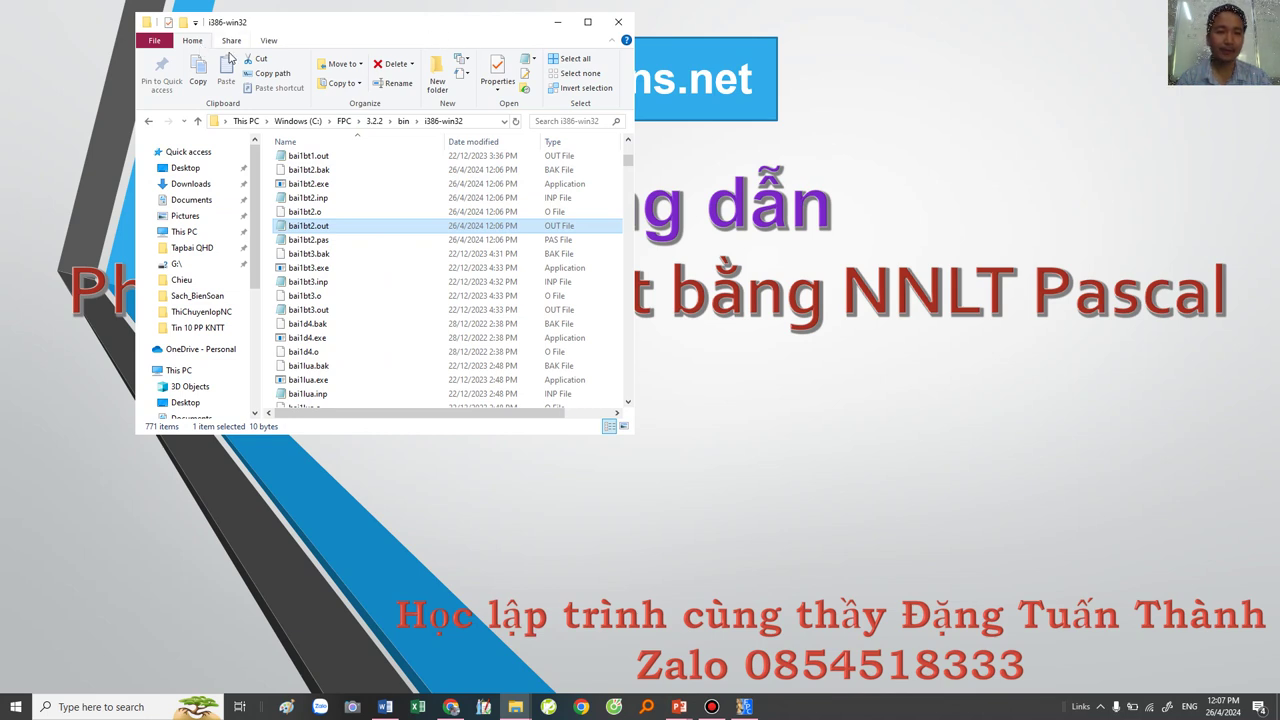
# Step: Open a second Explorer window on the right showing the Desktop
pyautogui.hotkey('ctrl', 'n')
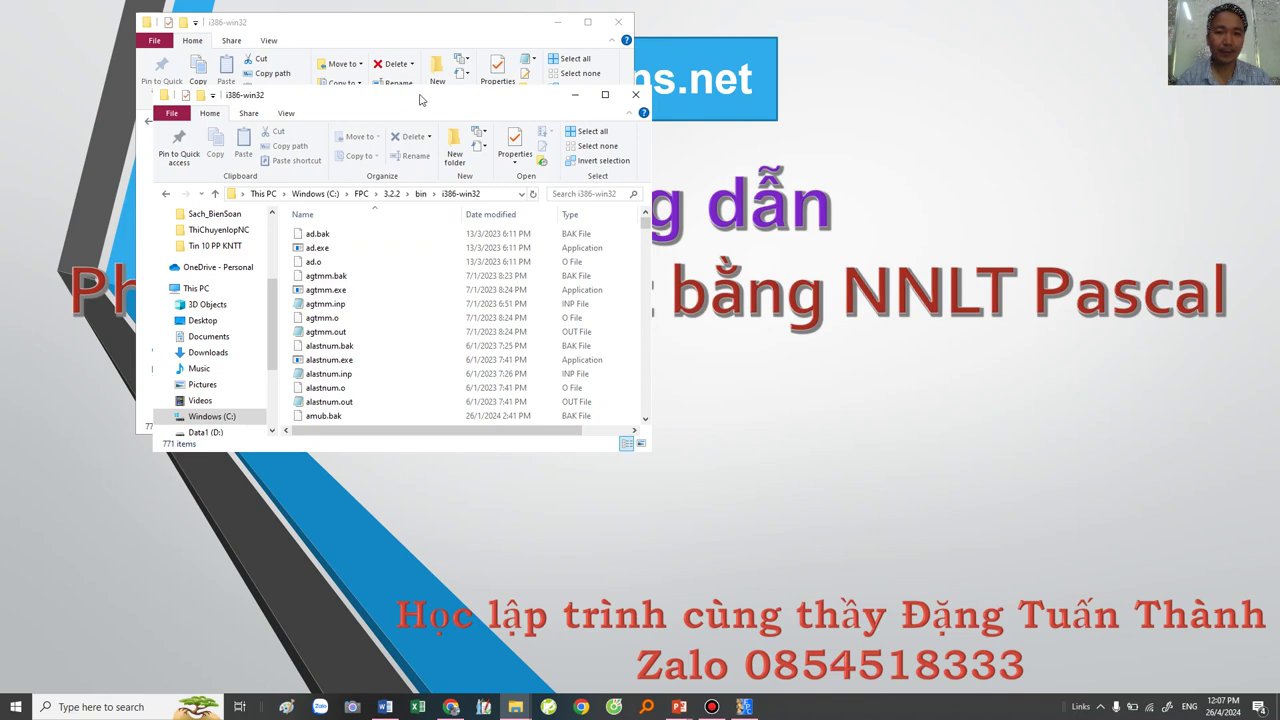
pyautogui.moveTo(406, 100); pyautogui.dragTo(978, 114)
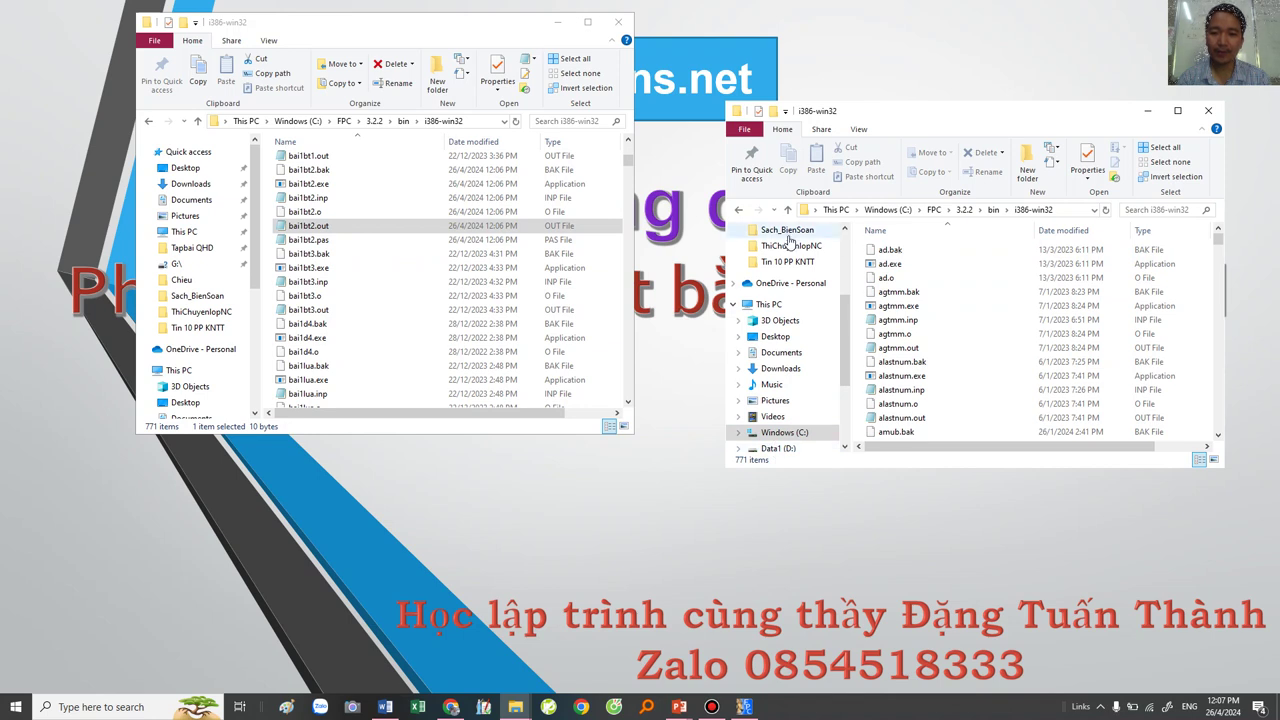
pyautogui.scroll(3, 790, 300)
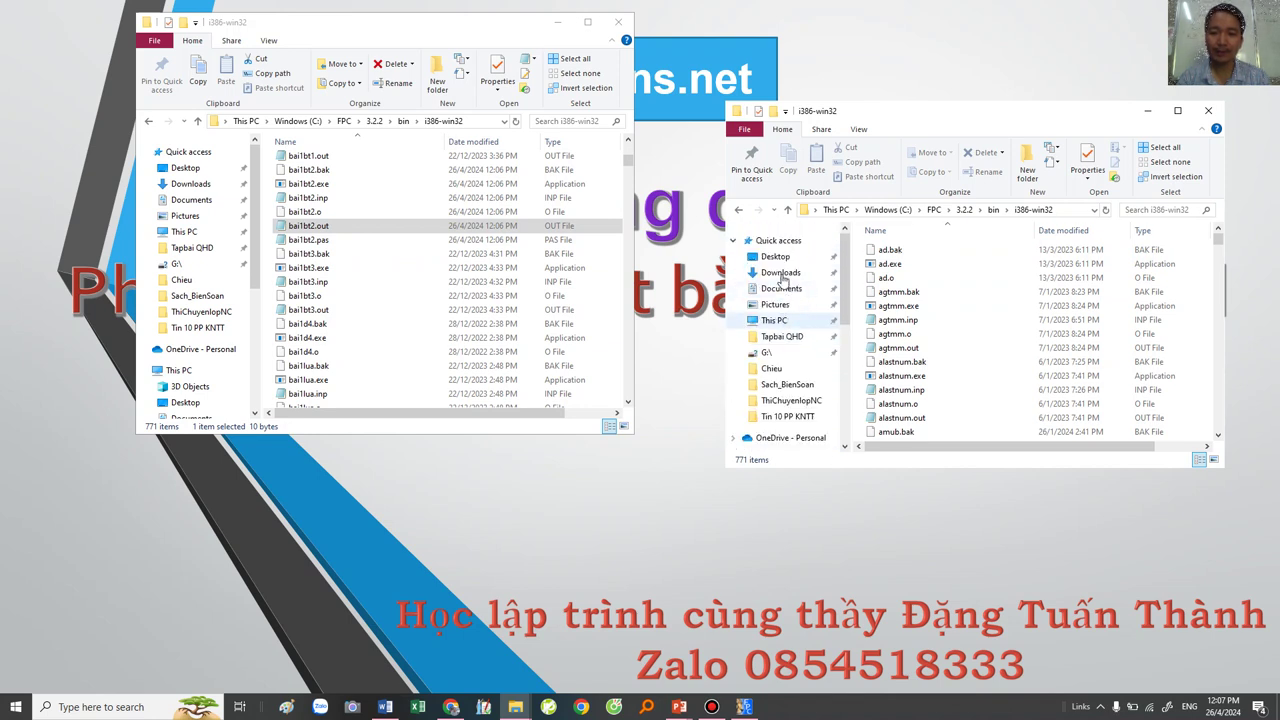
pyautogui.scroll(-3, 785, 368)
pyautogui.click(769, 288)
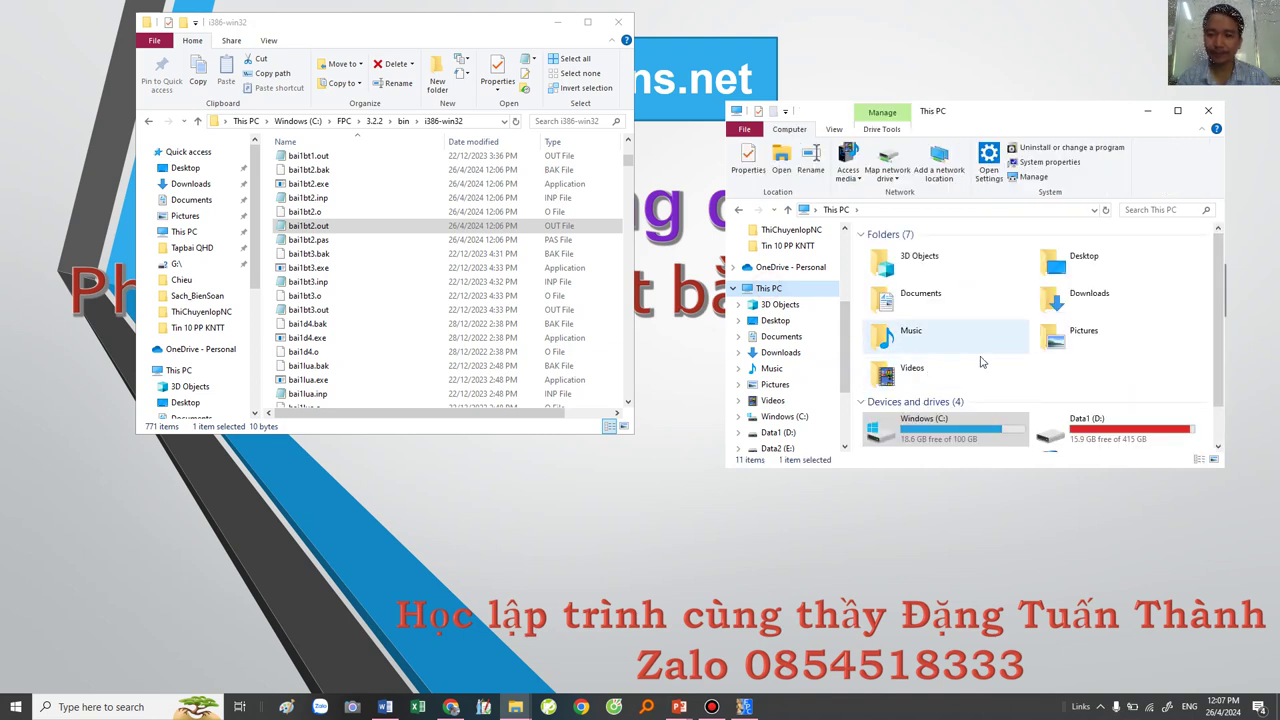
pyautogui.scroll(-1, 740, 390)
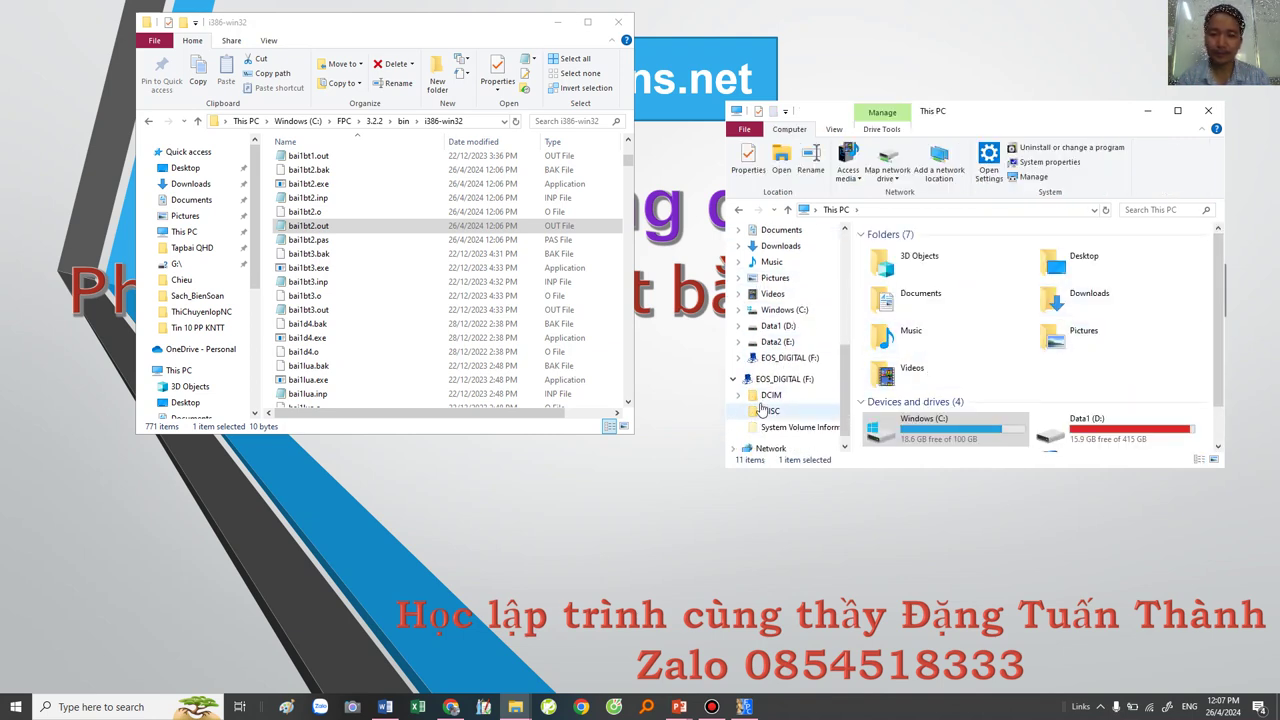
pyautogui.scroll(2, 779, 385)
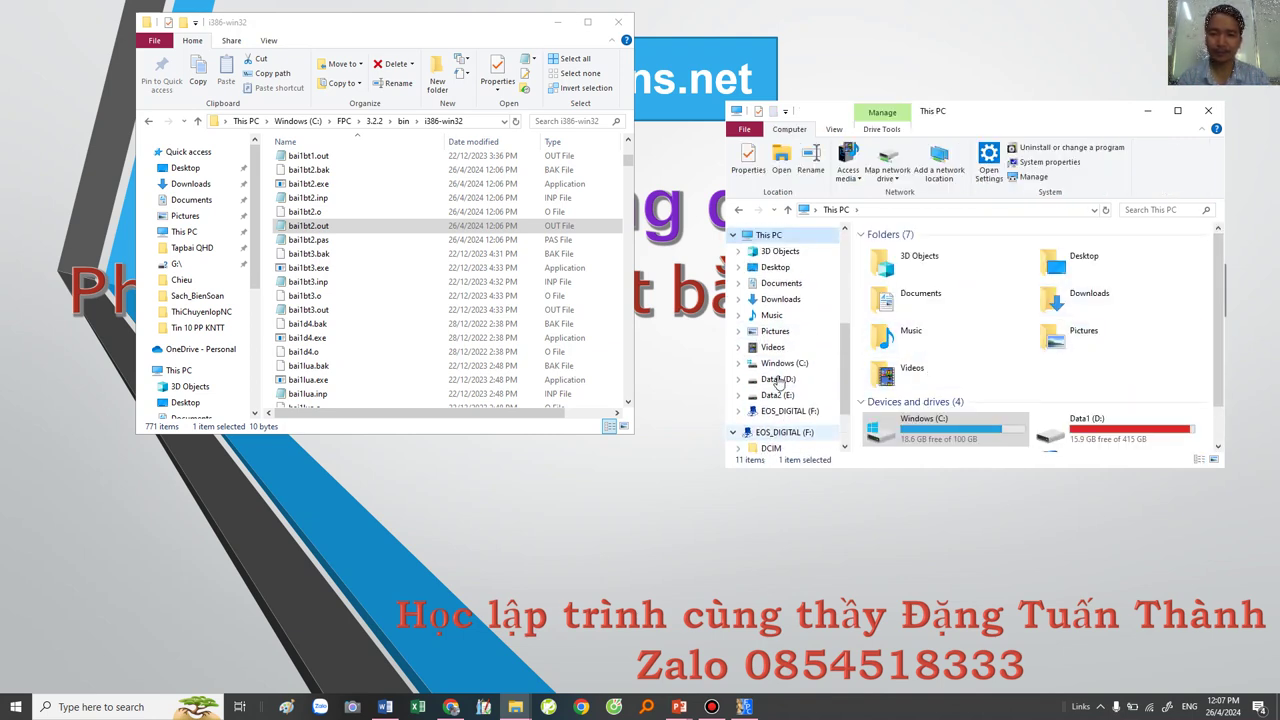
pyautogui.click(776, 267)
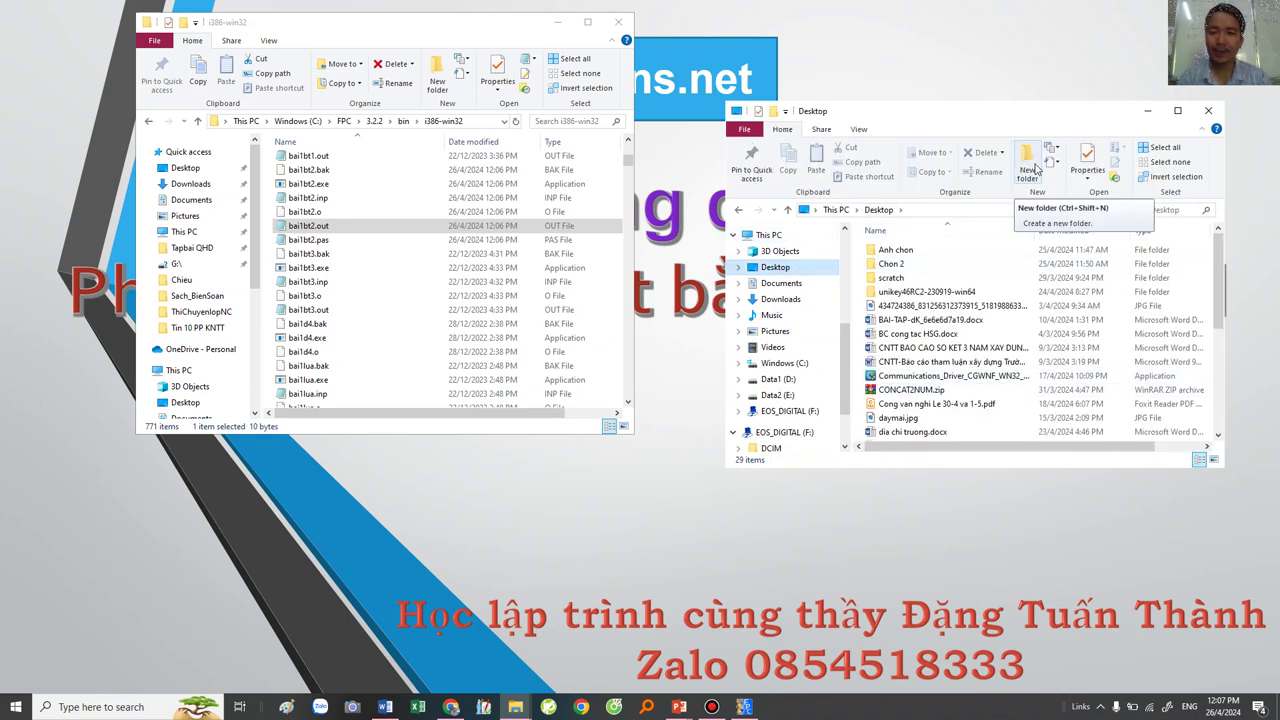
# Step: Create a Desktop folder named bai1bt2, open it, and start a new subfolder inside
pyautogui.click(1036, 168)
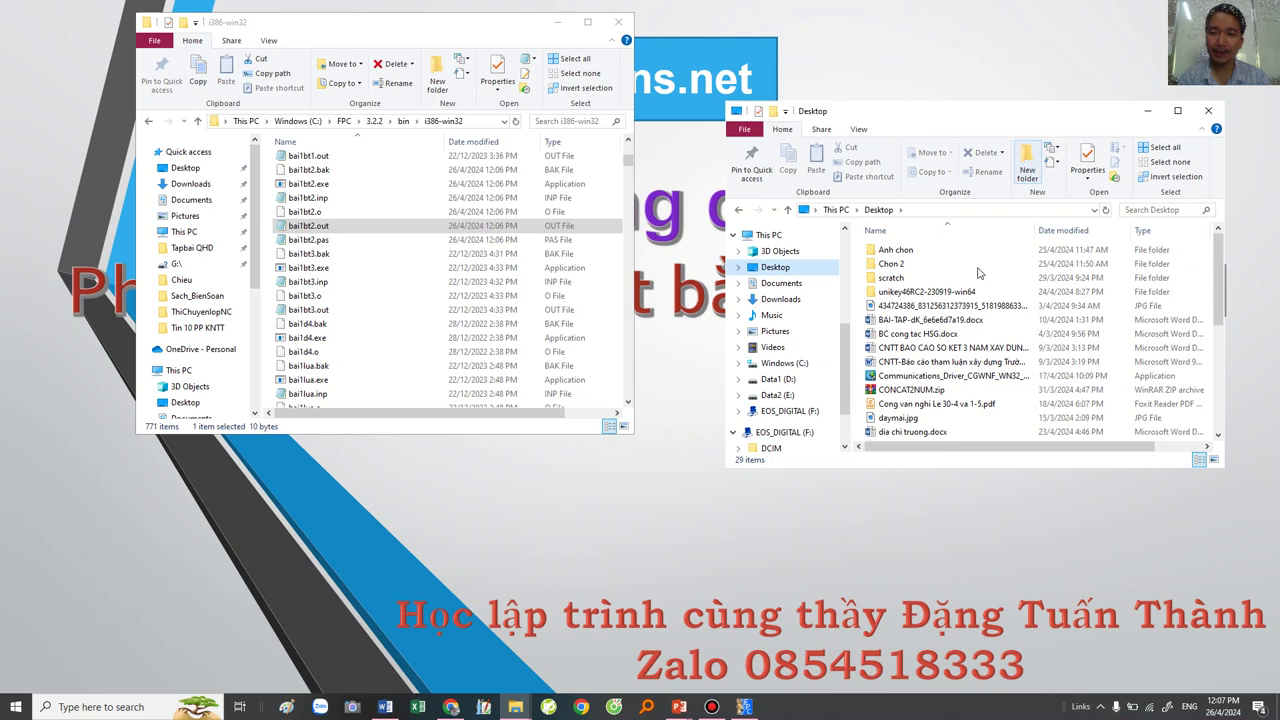
pyautogui.write('bai1bt2')
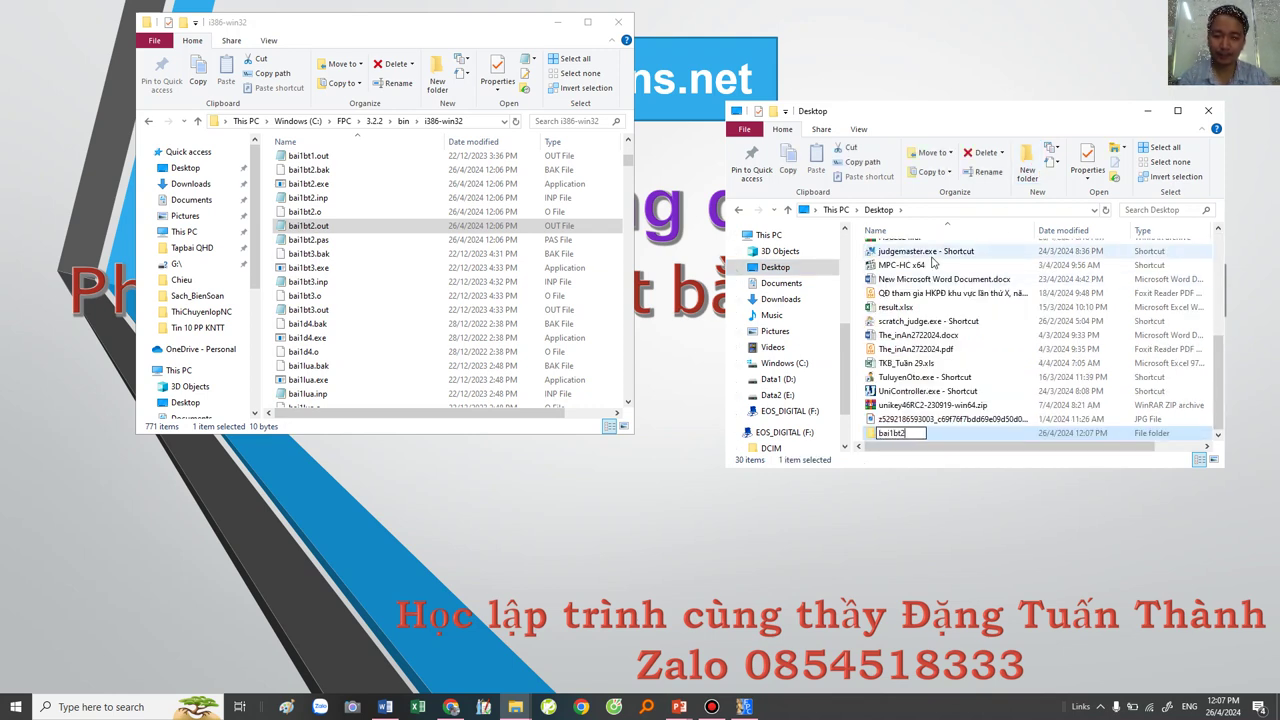
pyautogui.press('Return')
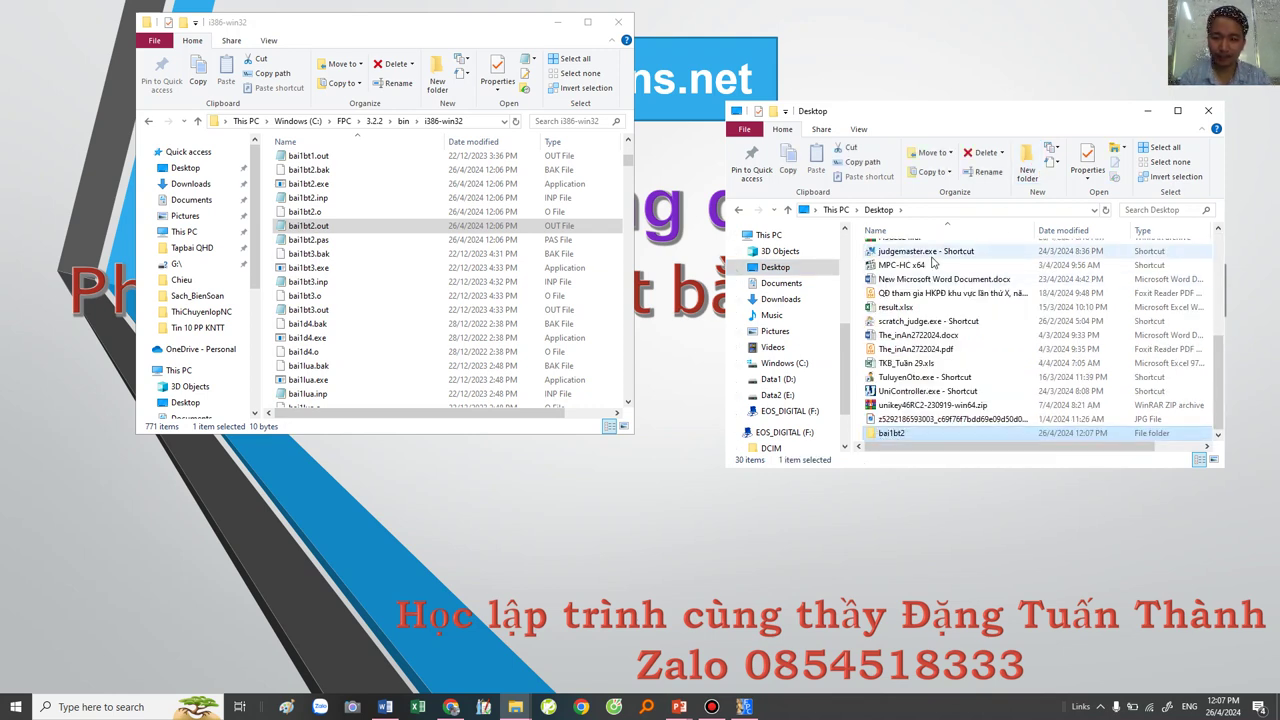
pyautogui.press('Return')
pyautogui.rightClick(893, 267)
pyautogui.click(1027, 160)
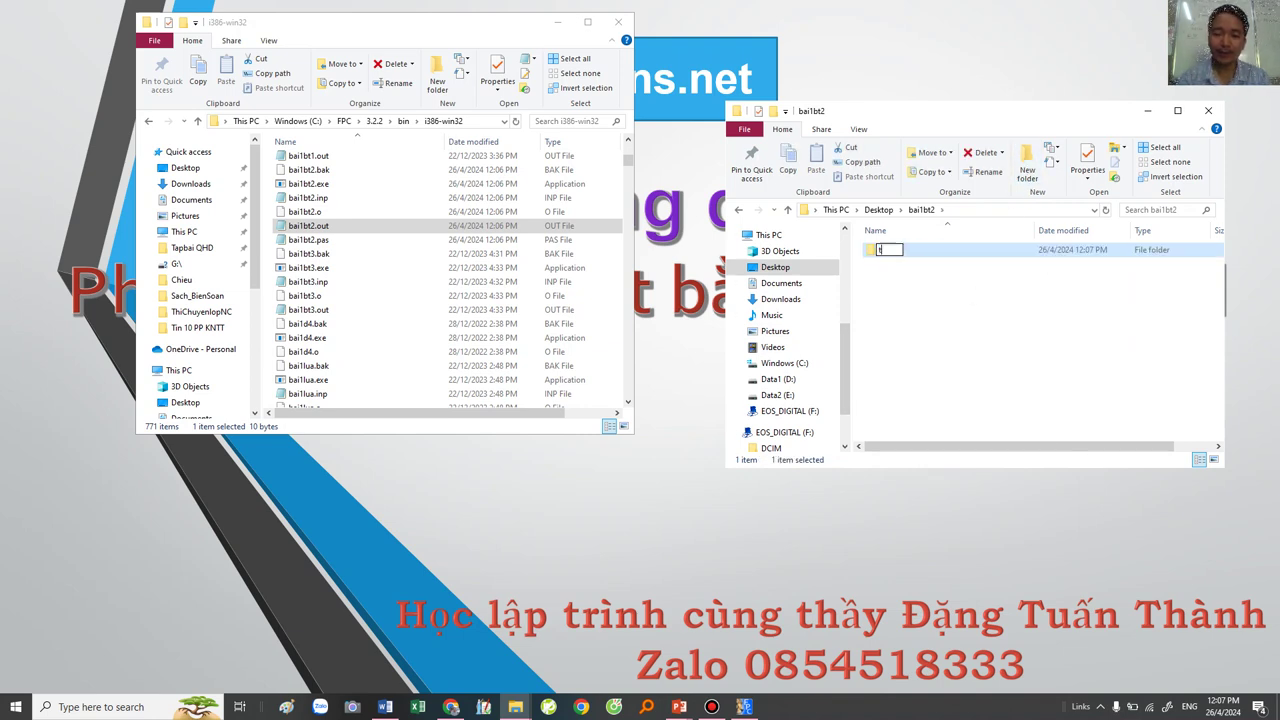
# Step: Name the new subfolder test1 and copy bai1bt2.inp and bai1bt2.out
pyautogui.write('test1')
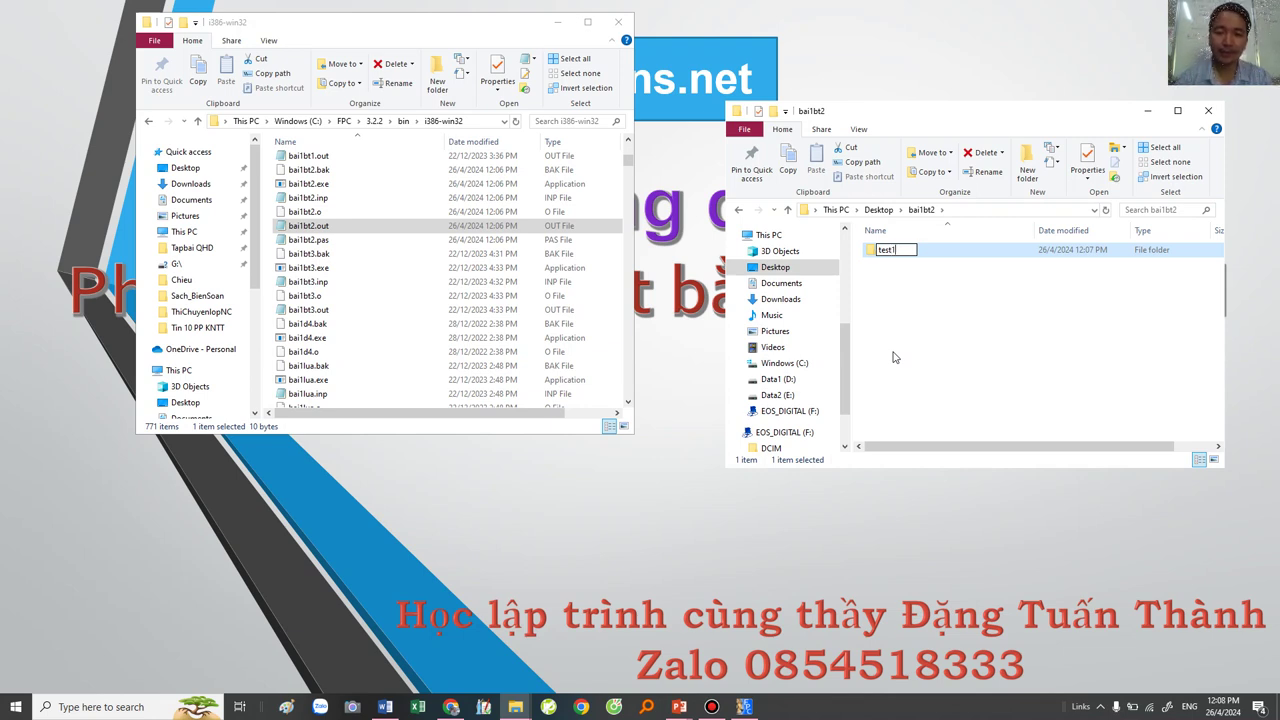
pyautogui.press('Return')
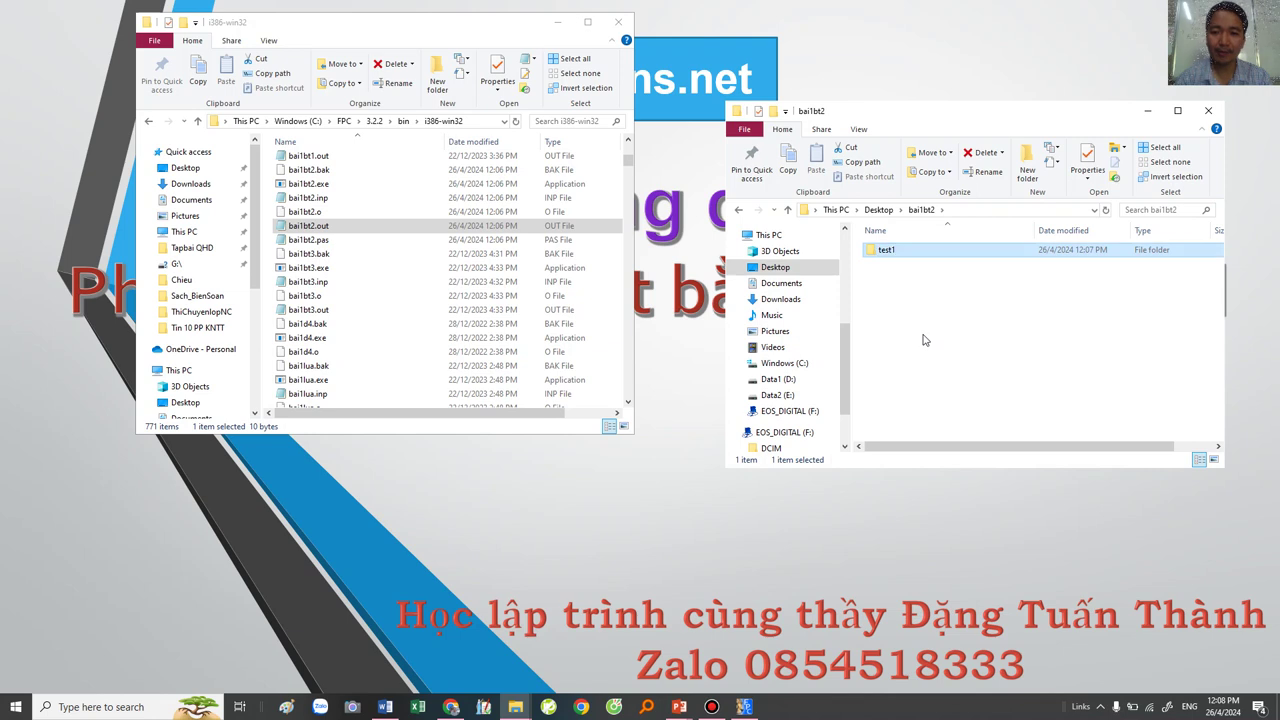
pyautogui.click(924, 329)
pyautogui.rightClick(898, 290)
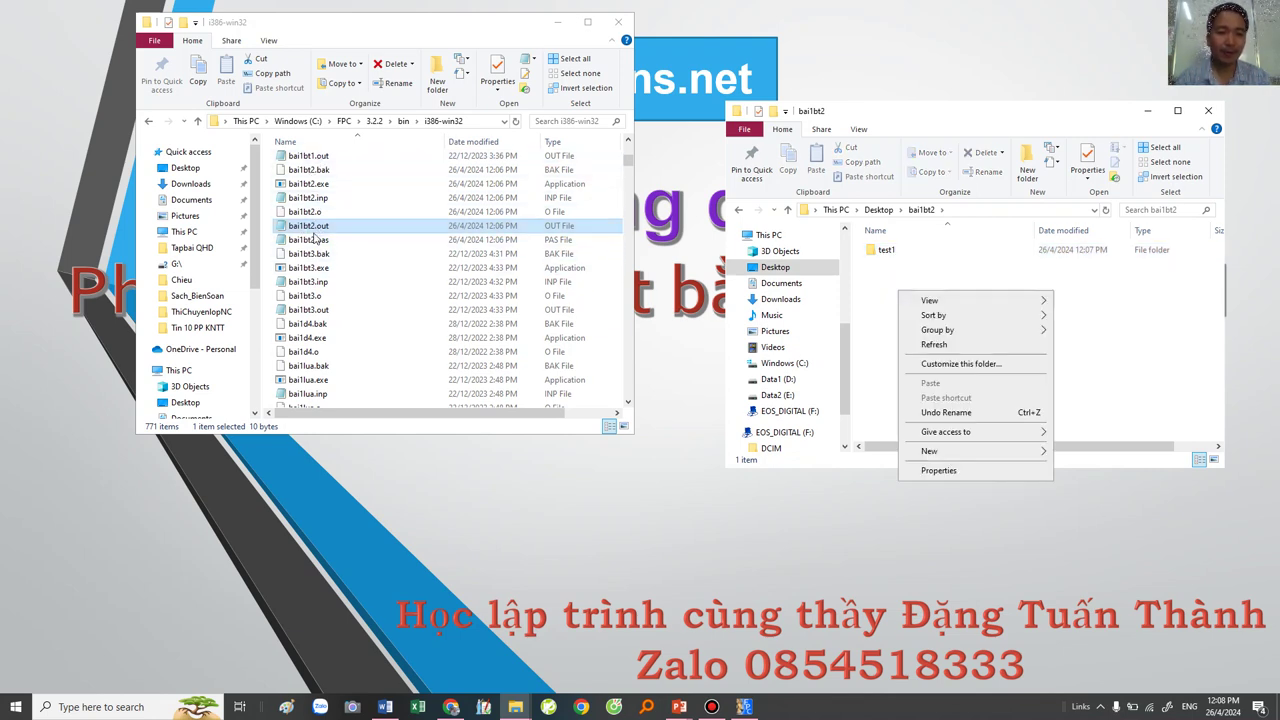
pyautogui.keyDown('ctrl'); pyautogui.click(316, 198); pyautogui.keyUp('ctrl')
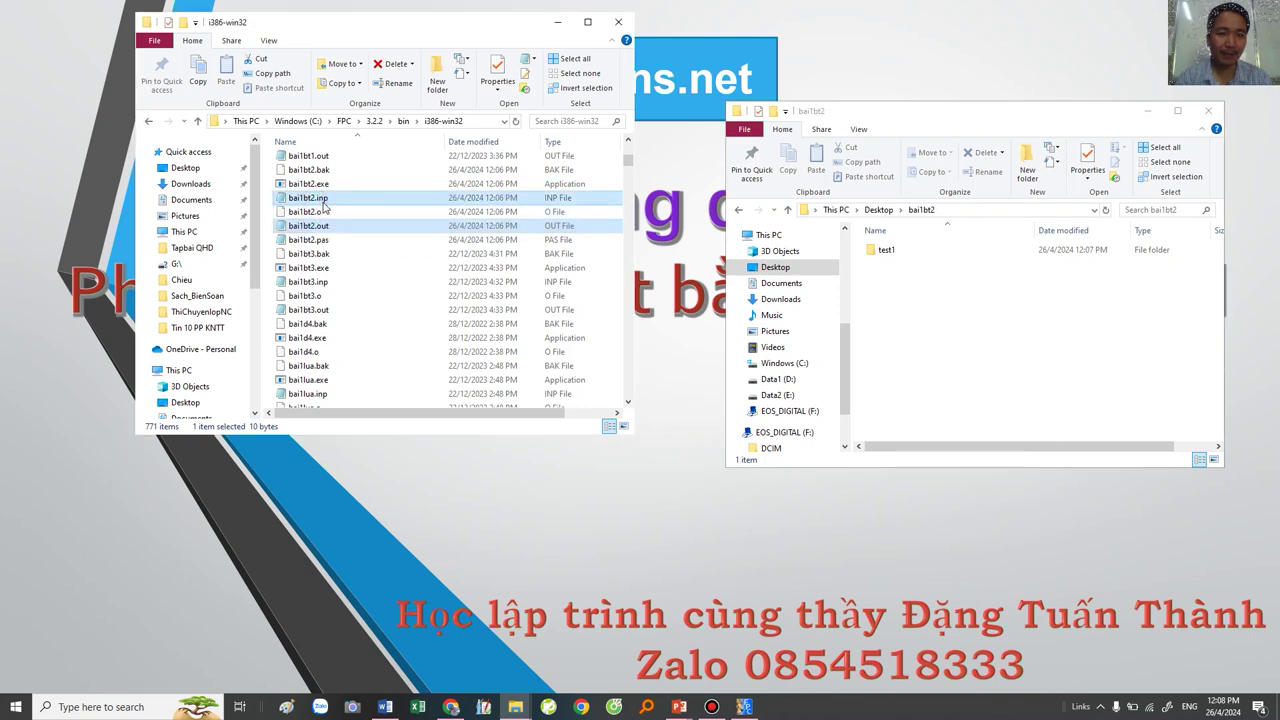
pyautogui.rightClick(321, 199)
pyautogui.click(353, 384)
# Step: Paste both files into test1, check them, and return to the bai1bt2 folder
pyautogui.click(940, 298)
pyautogui.click(885, 251)
pyautogui.rightClick(885, 252)
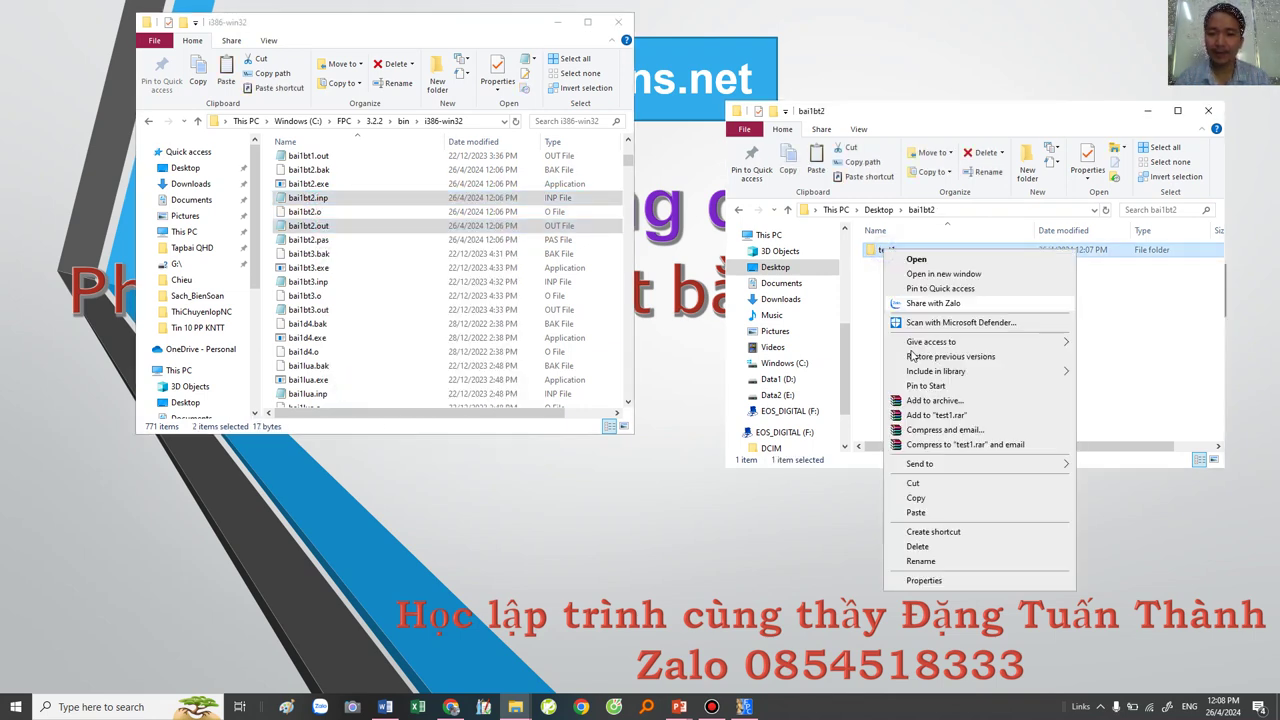
pyautogui.click(914, 513)
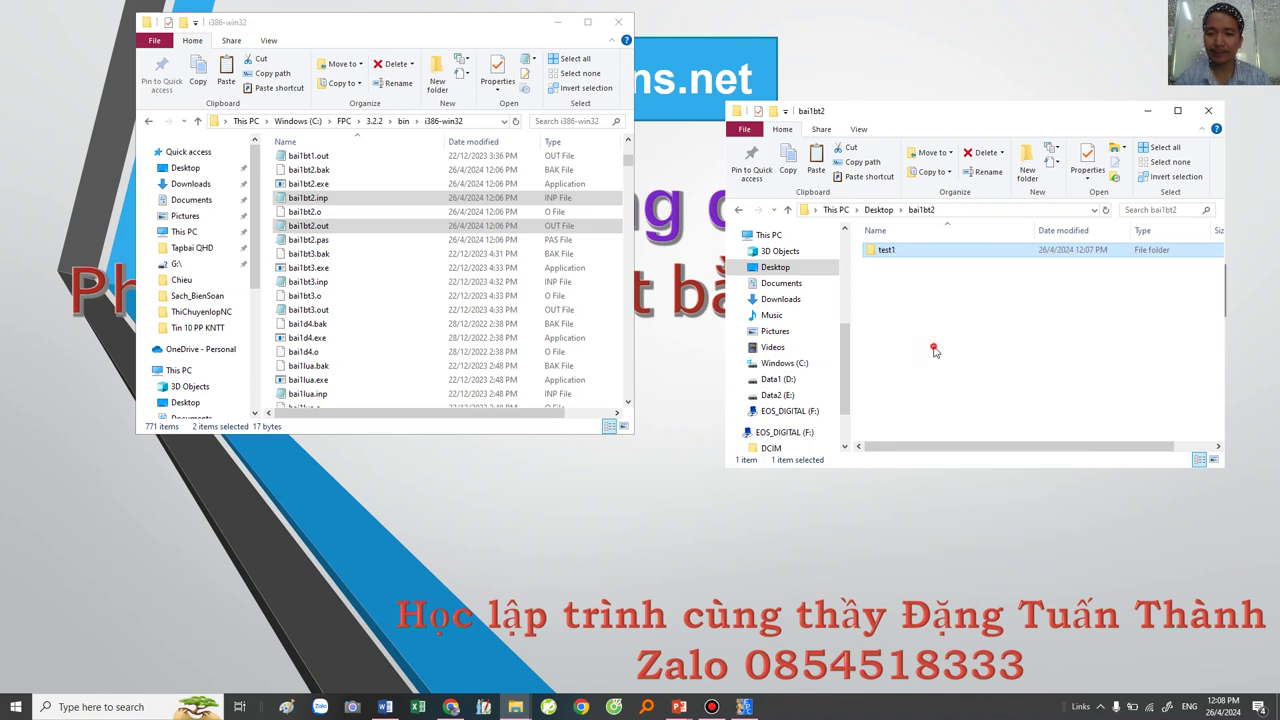
pyautogui.doubleClick(893, 252)
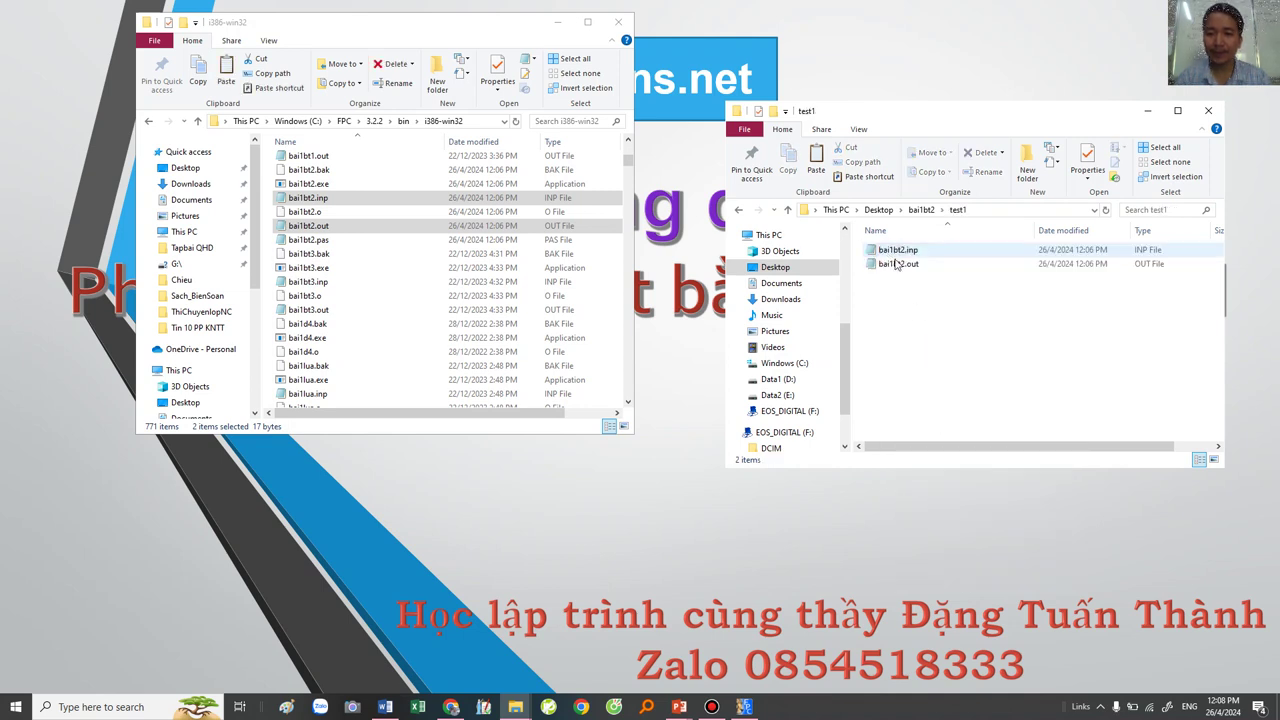
pyautogui.click(921, 210)
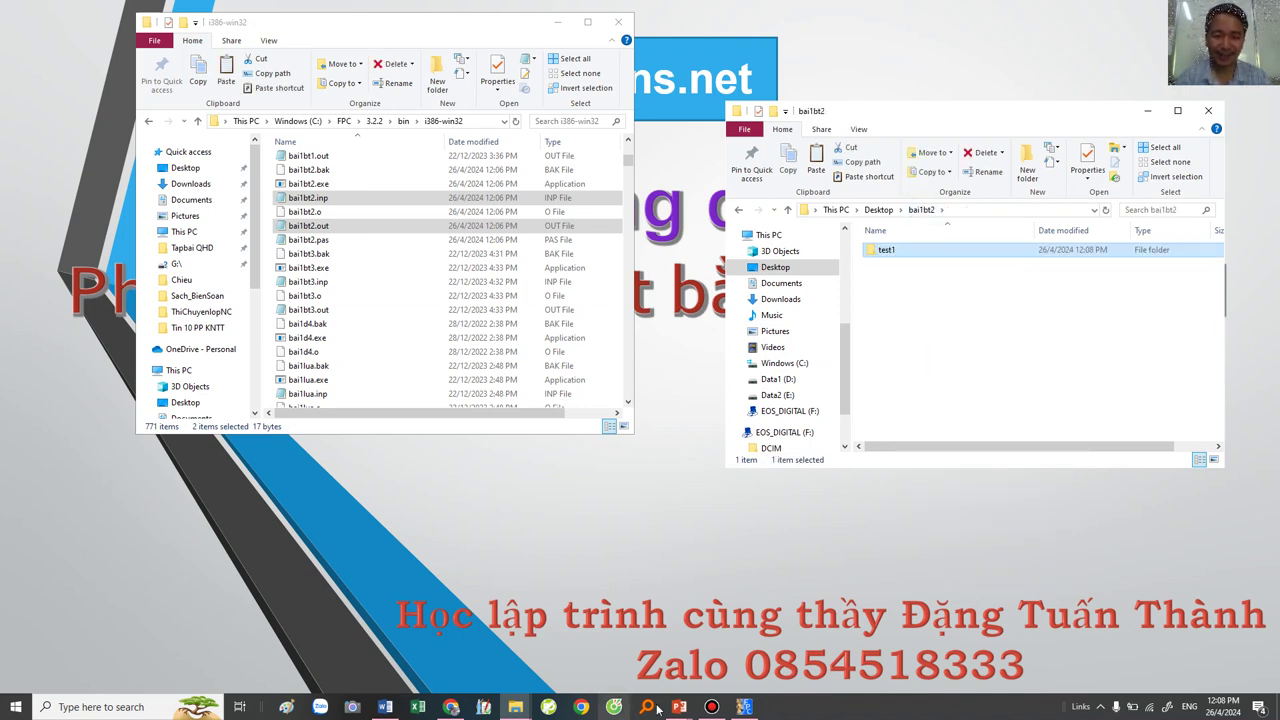
# Step: Edit bai1bt2.inp in the Pascal IDE to read 21 22 44 and save it
pyautogui.click(746, 708)
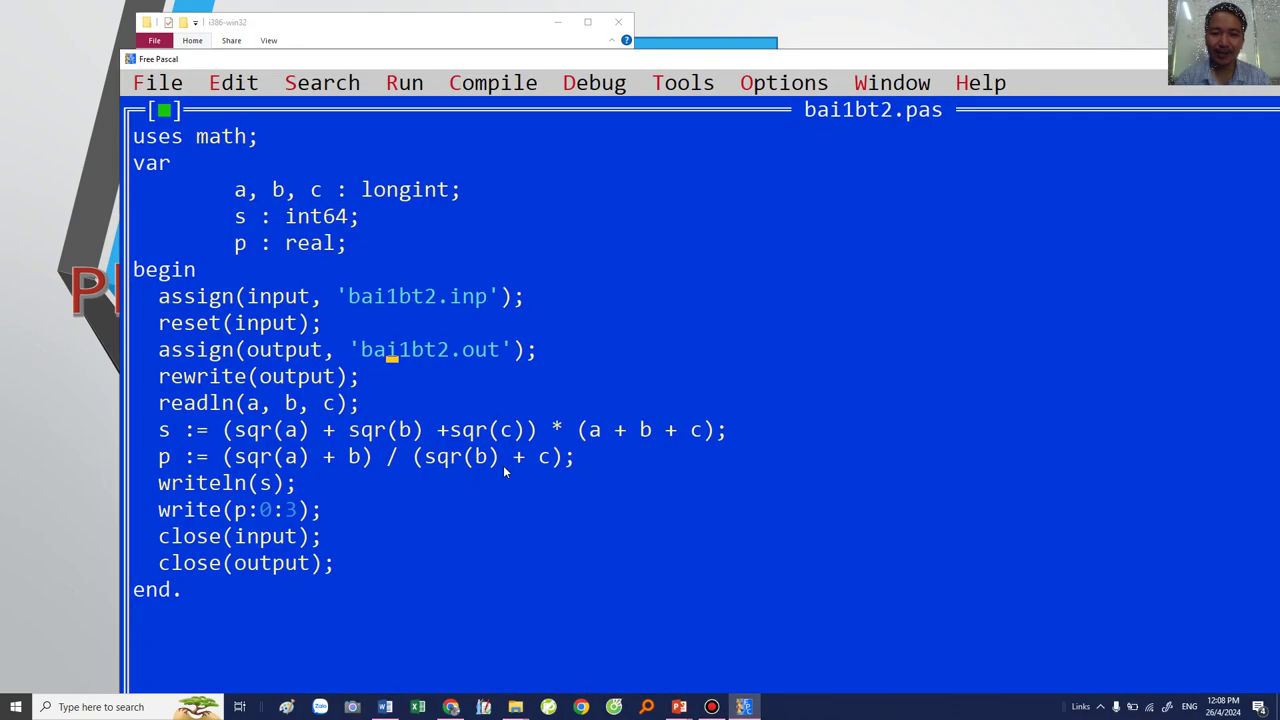
pyautogui.rightClick(380, 308)
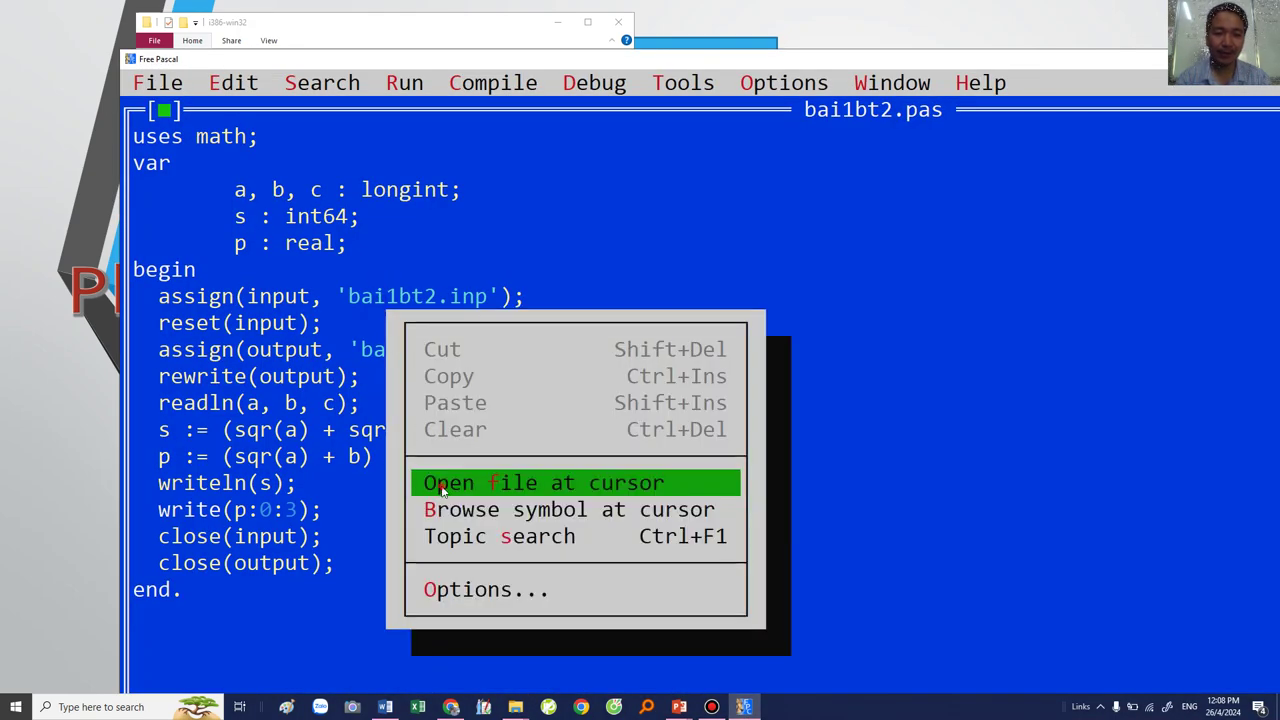
pyautogui.click(443, 487)
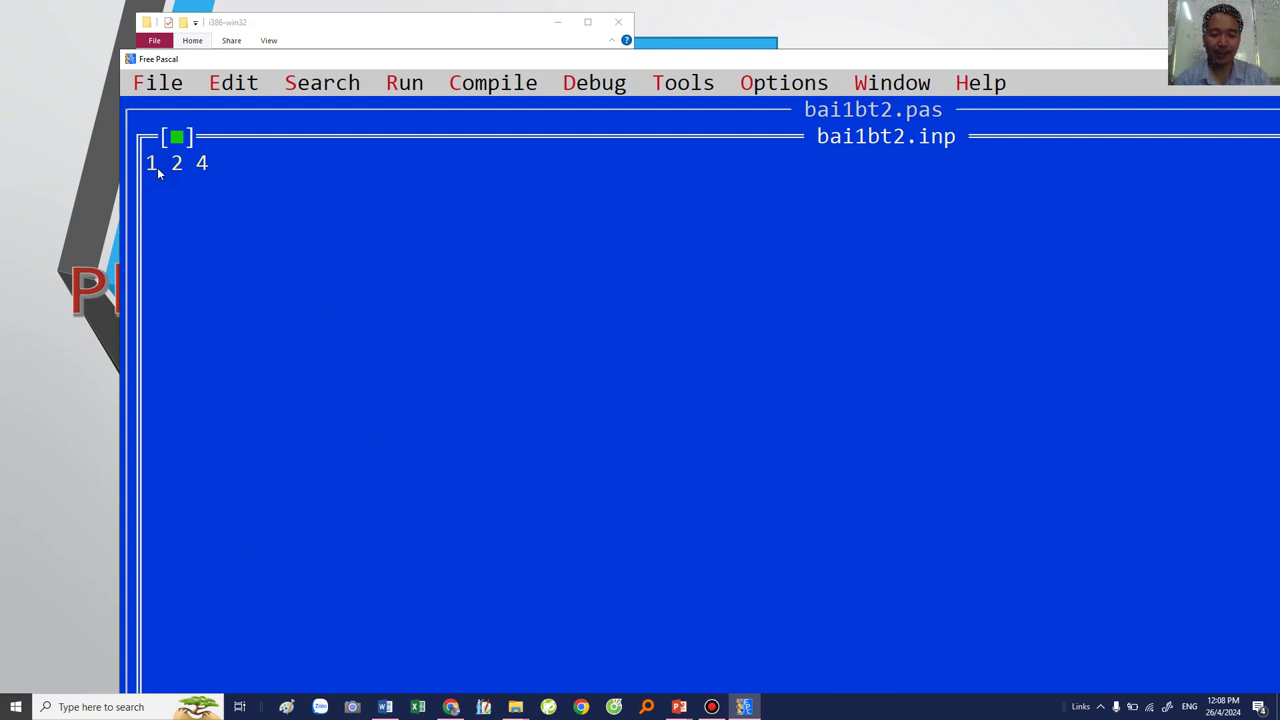
pyautogui.write('2')
pyautogui.click(188, 170)
pyautogui.write('2 ')
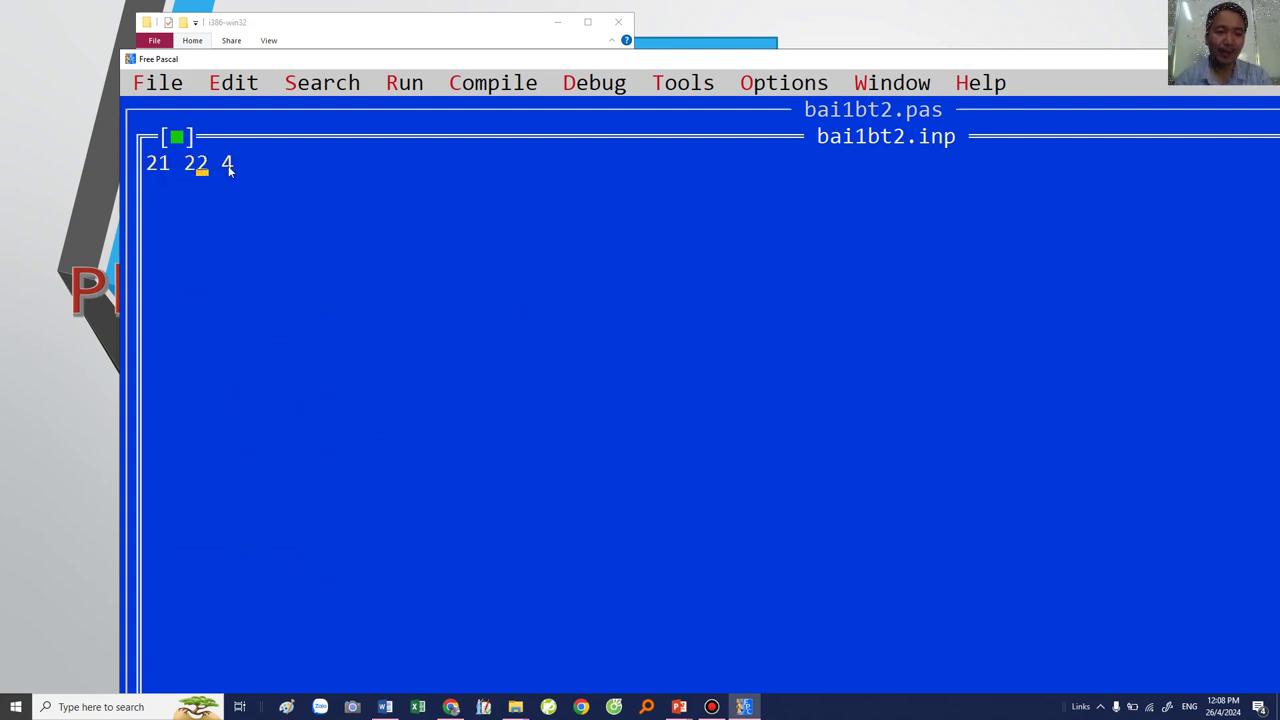
pyautogui.write('4')
pyautogui.click(176, 137)
pyautogui.click(710, 511)
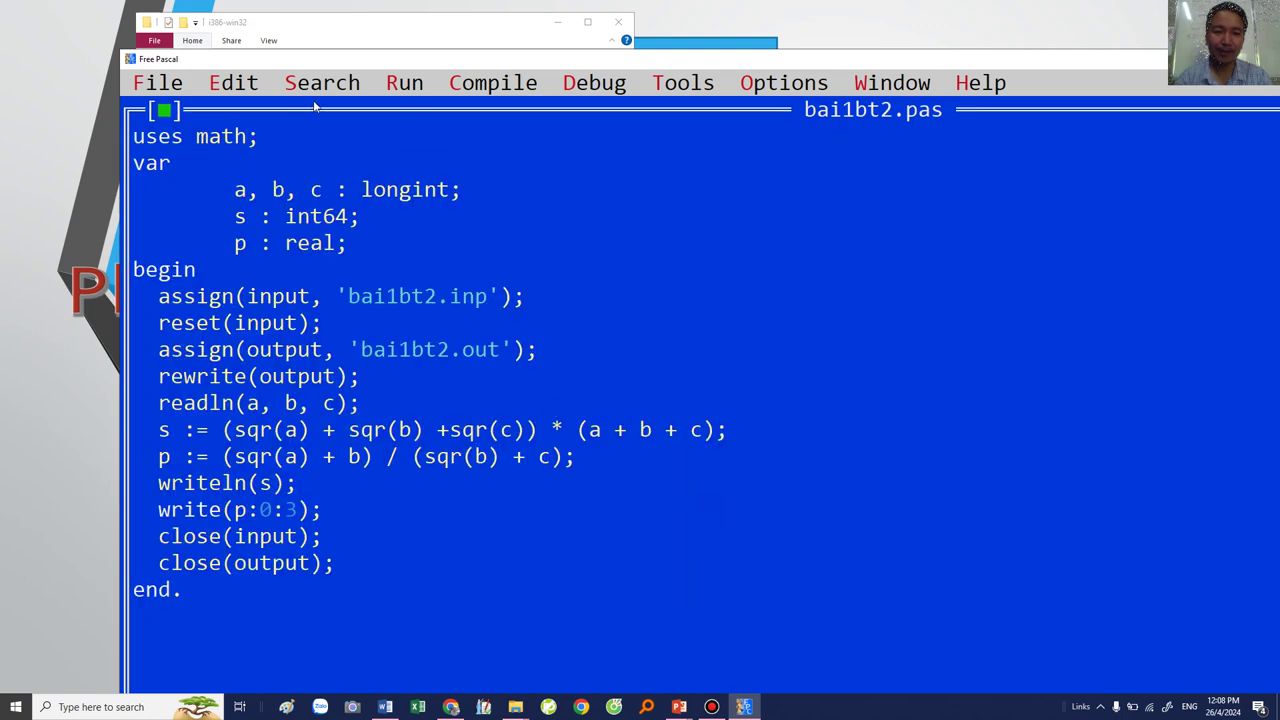
# Step: Run the program and check bai1bt2.out shows 248907 and 0.877
pyautogui.click(418, 88)
pyautogui.click(436, 140)
pyautogui.rightClick(398, 351)
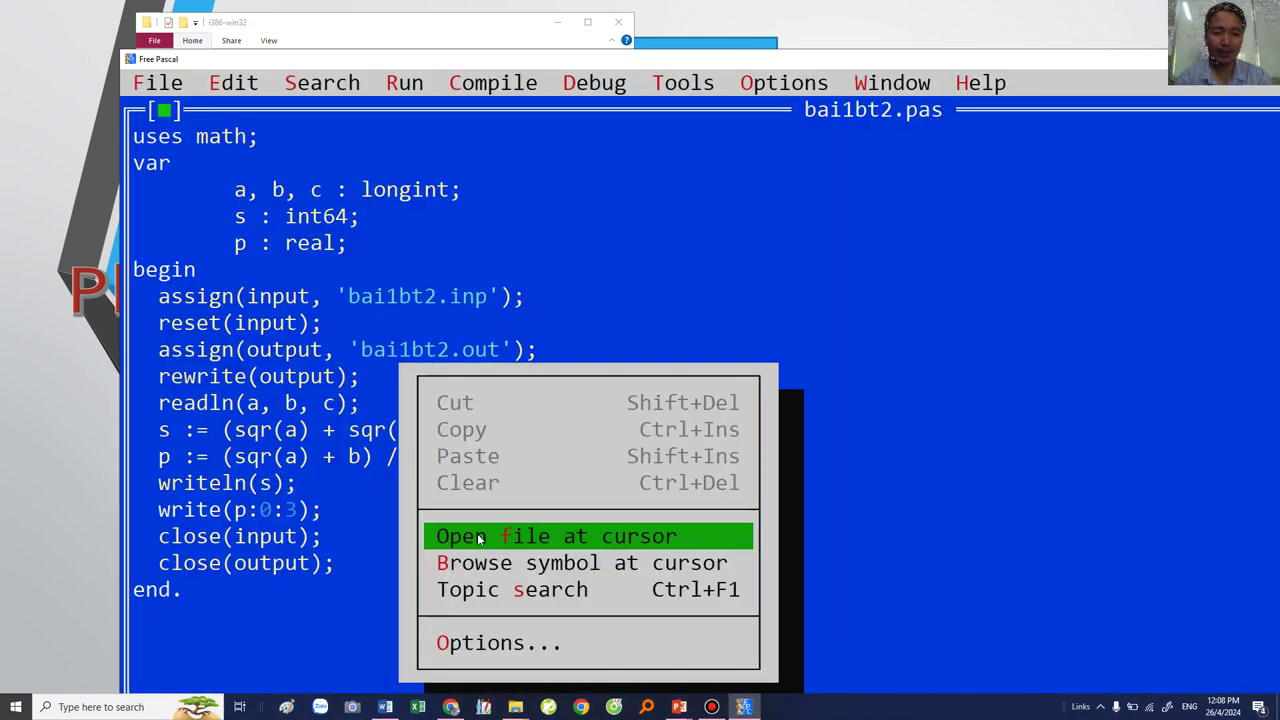
pyautogui.press('Return')
pyautogui.click(178, 137)
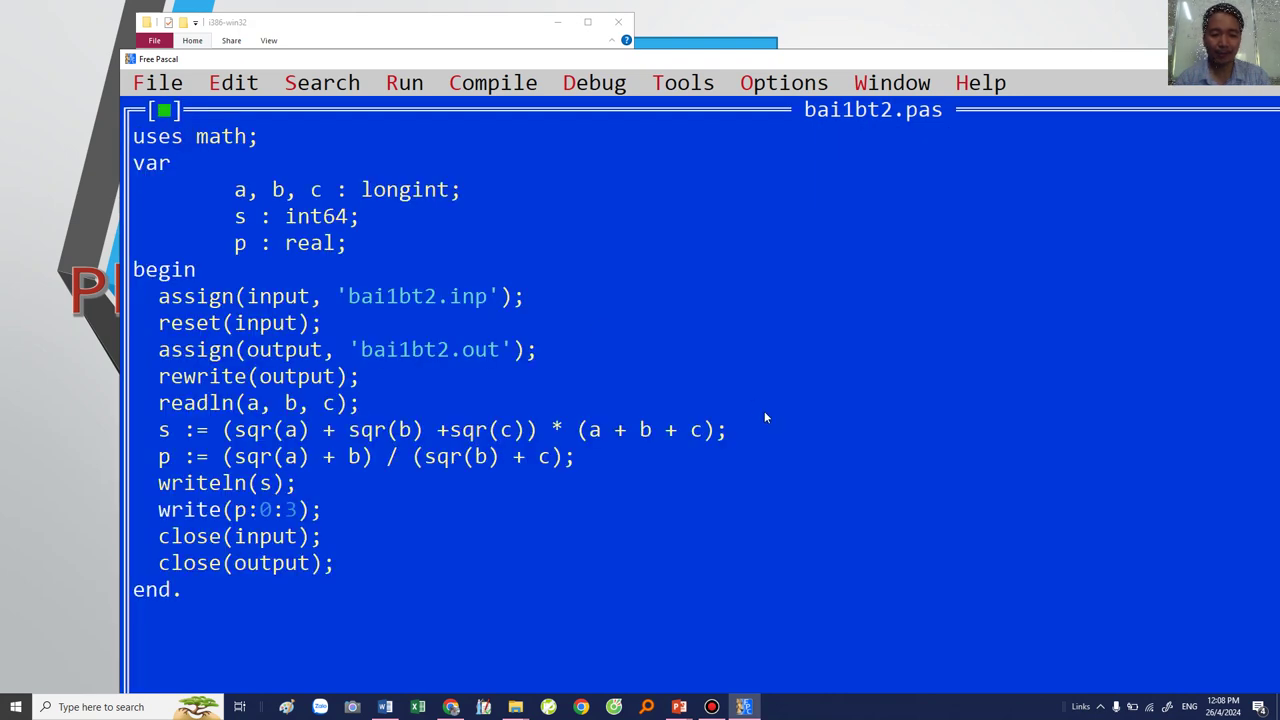
pyautogui.hotkey('alt', 'Tab')
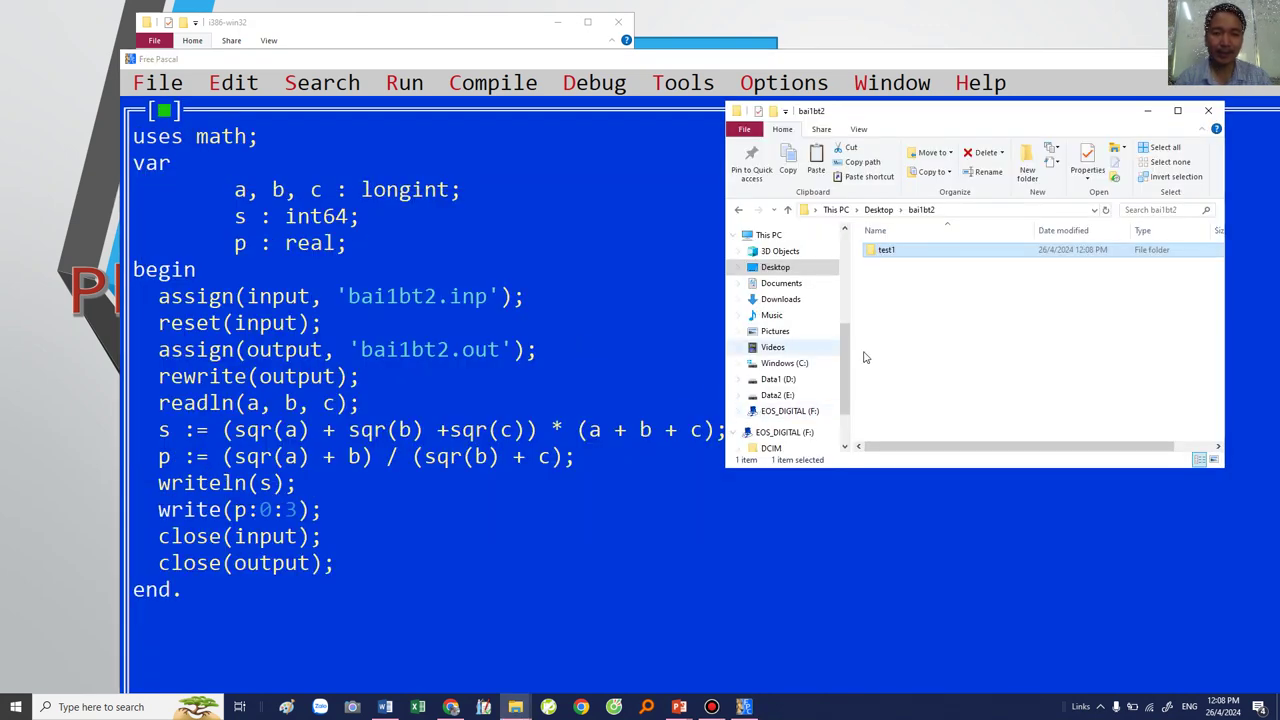
# Step: Copy bai1bt2.inp and bai1bt2.out from the i386-win32 folder
pyautogui.hotkey('alt', 'Tab')
pyautogui.hotkey('alt', 'Tab')
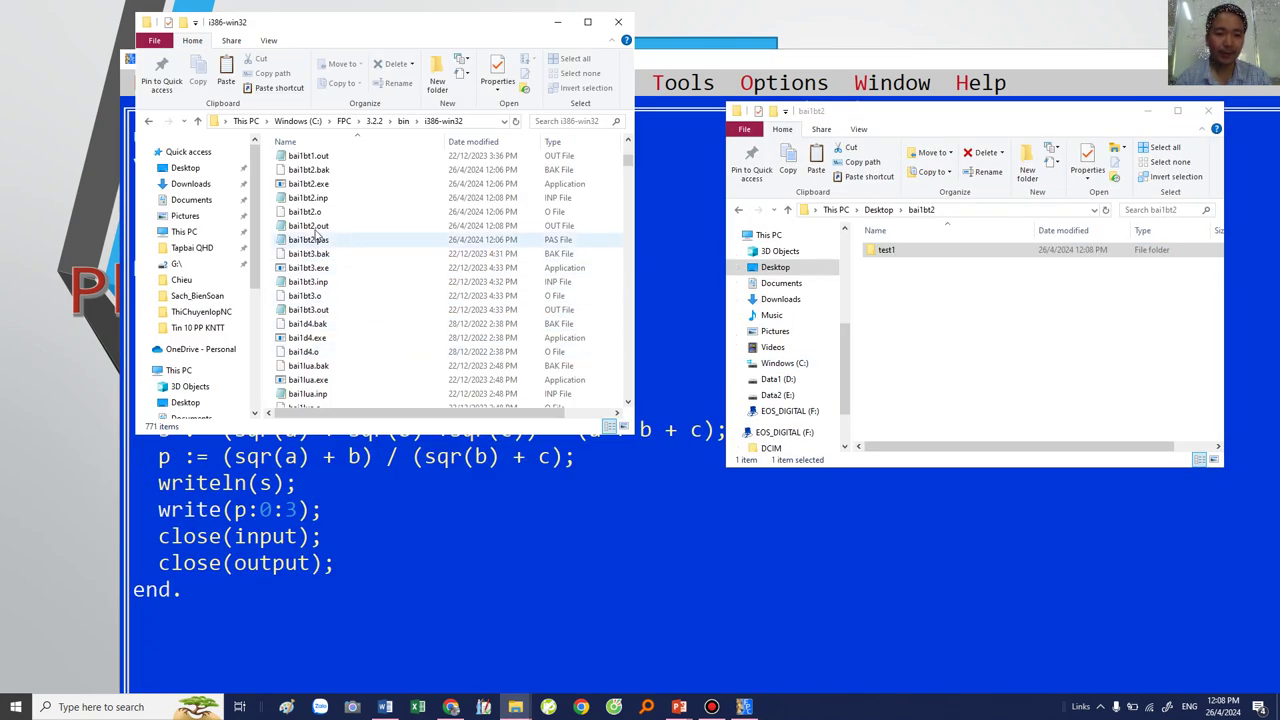
pyautogui.click(316, 198)
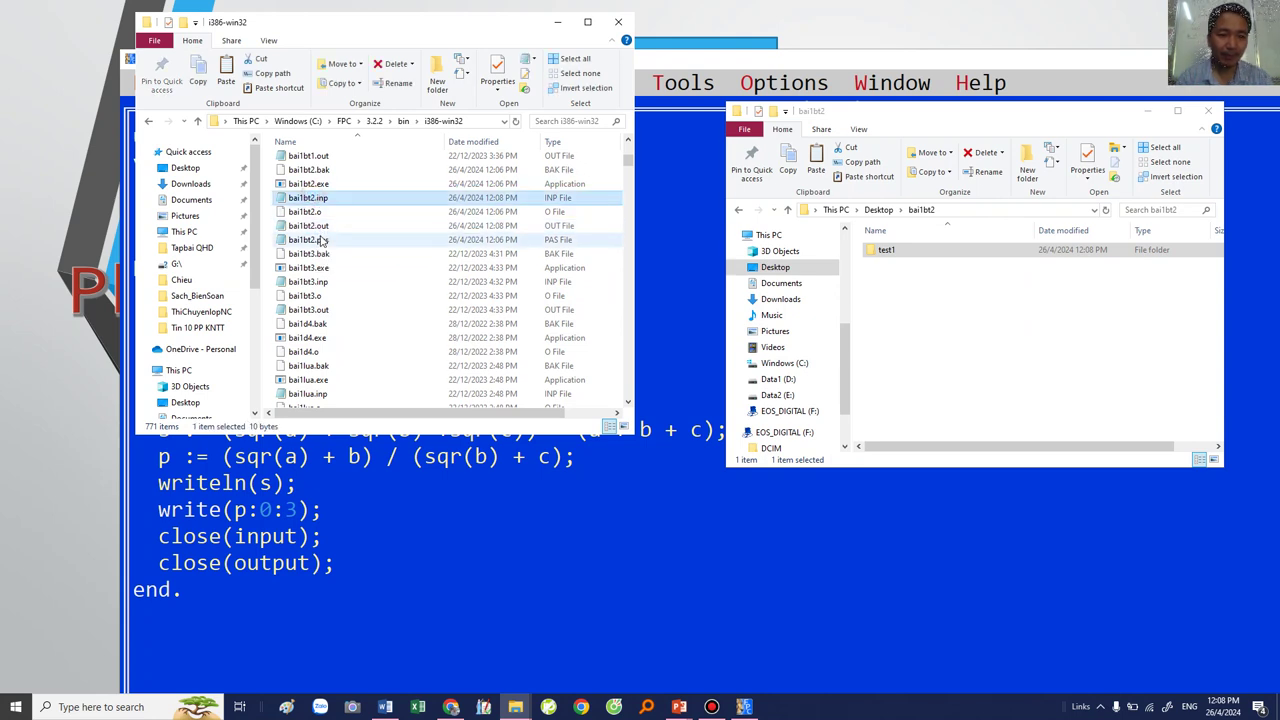
pyautogui.keyDown('ctrl'); pyautogui.click(316, 226); pyautogui.keyUp('ctrl')
pyautogui.rightClick(316, 226)
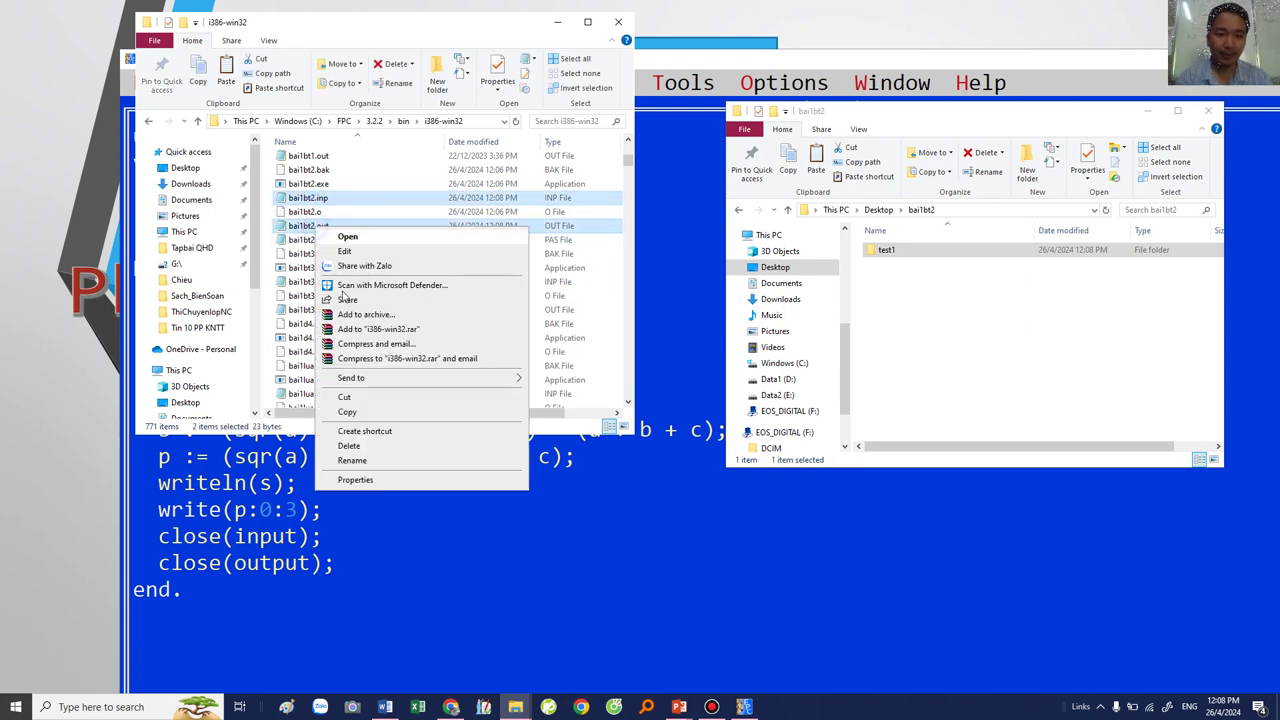
pyautogui.click(346, 415)
# Step: Create folder test2 in Desktop\bai1bt2 and paste both files into it
pyautogui.click(1038, 328)
pyautogui.click(1027, 170)
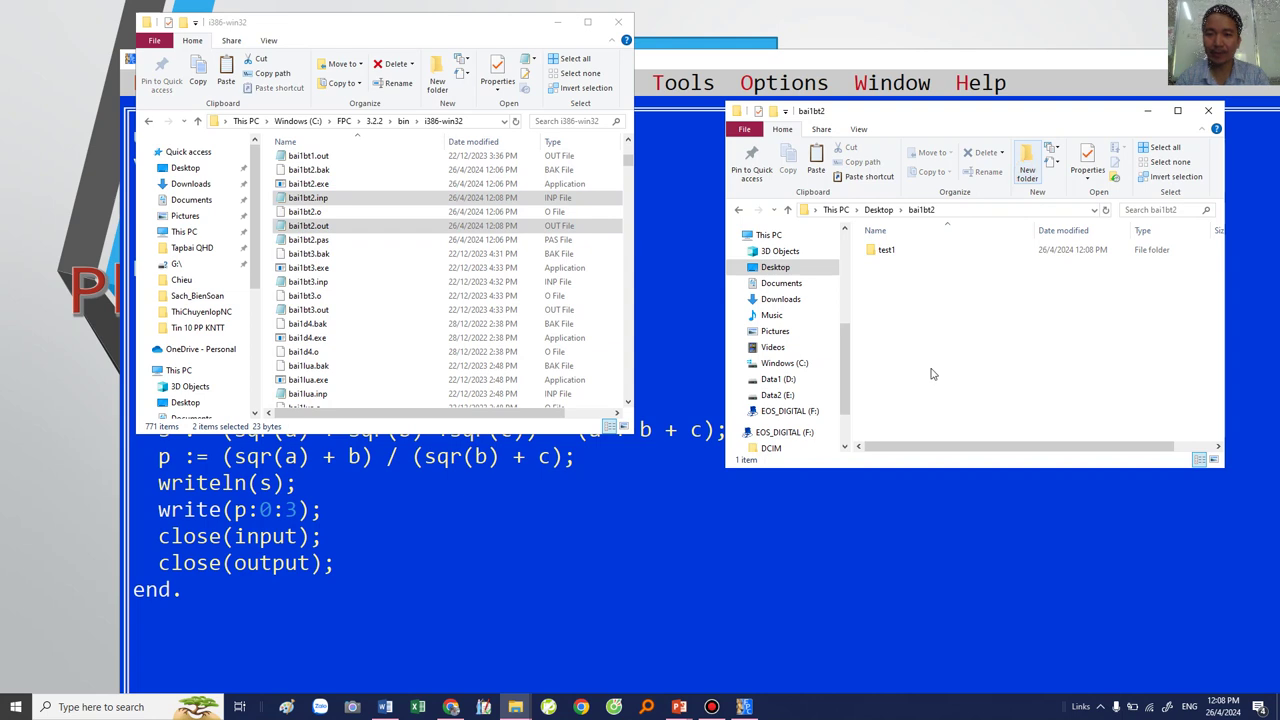
pyautogui.write('test2')
pyautogui.press('Return')
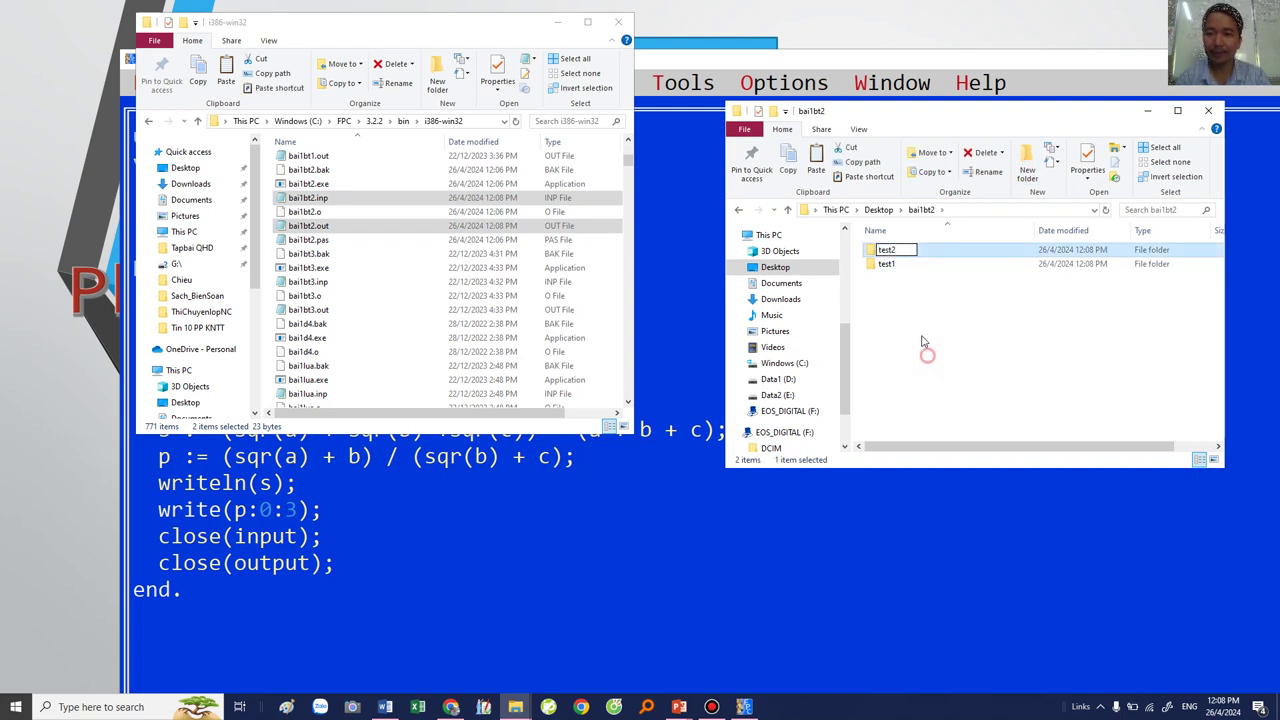
pyautogui.click(886, 274)
pyautogui.doubleClick(886, 250)
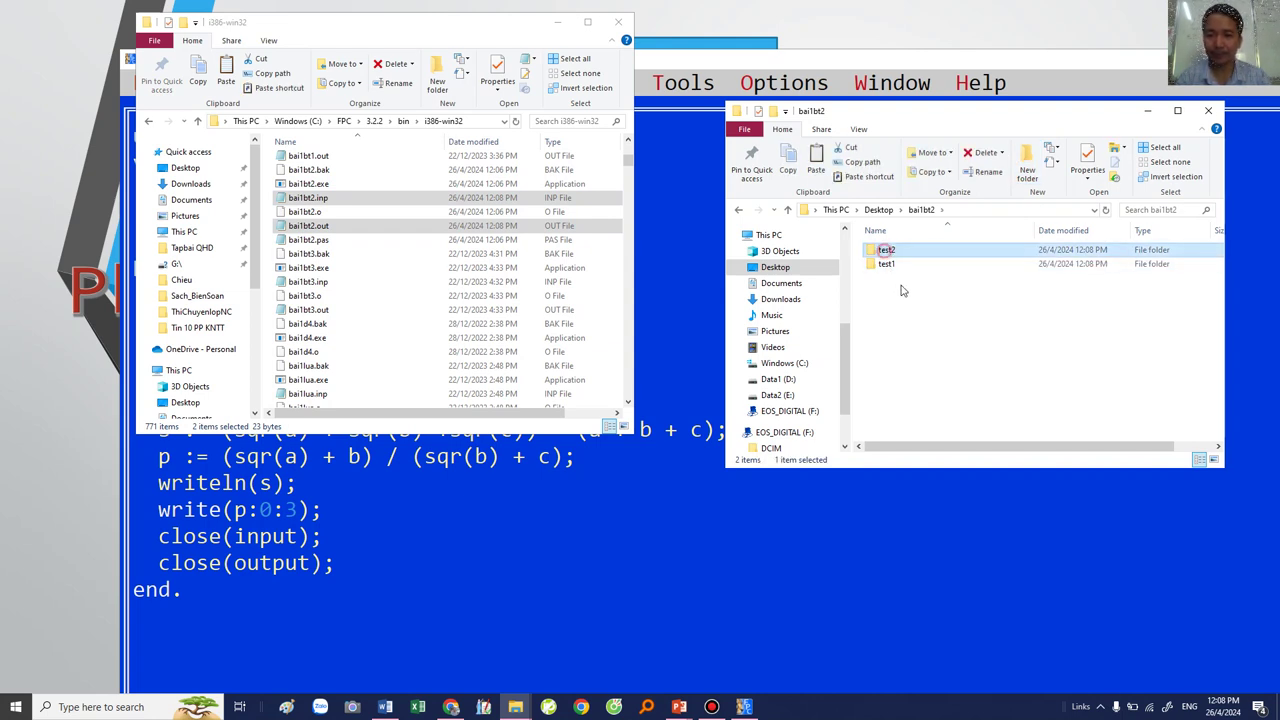
pyautogui.rightClick(904, 280)
pyautogui.click(936, 369)
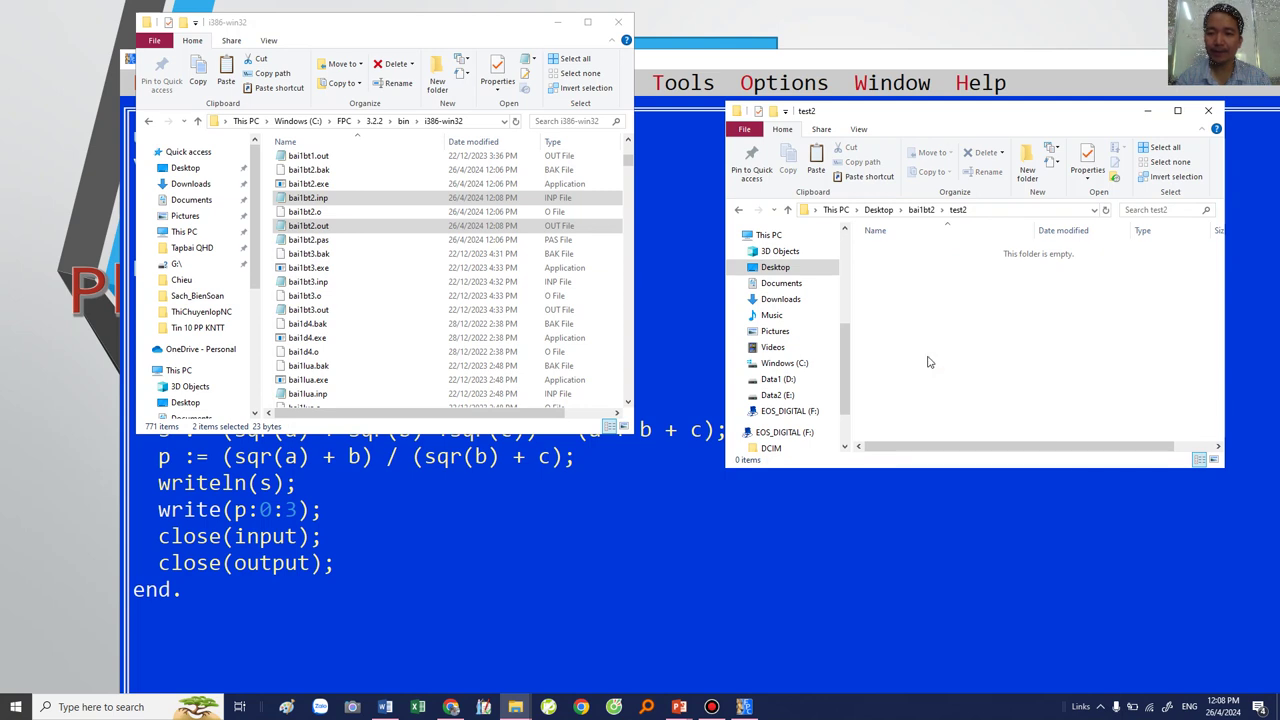
# Step: Open the copied bai1bt2.inp and bai1bt2.out in test2 to verify their contents
pyautogui.click(895, 252)
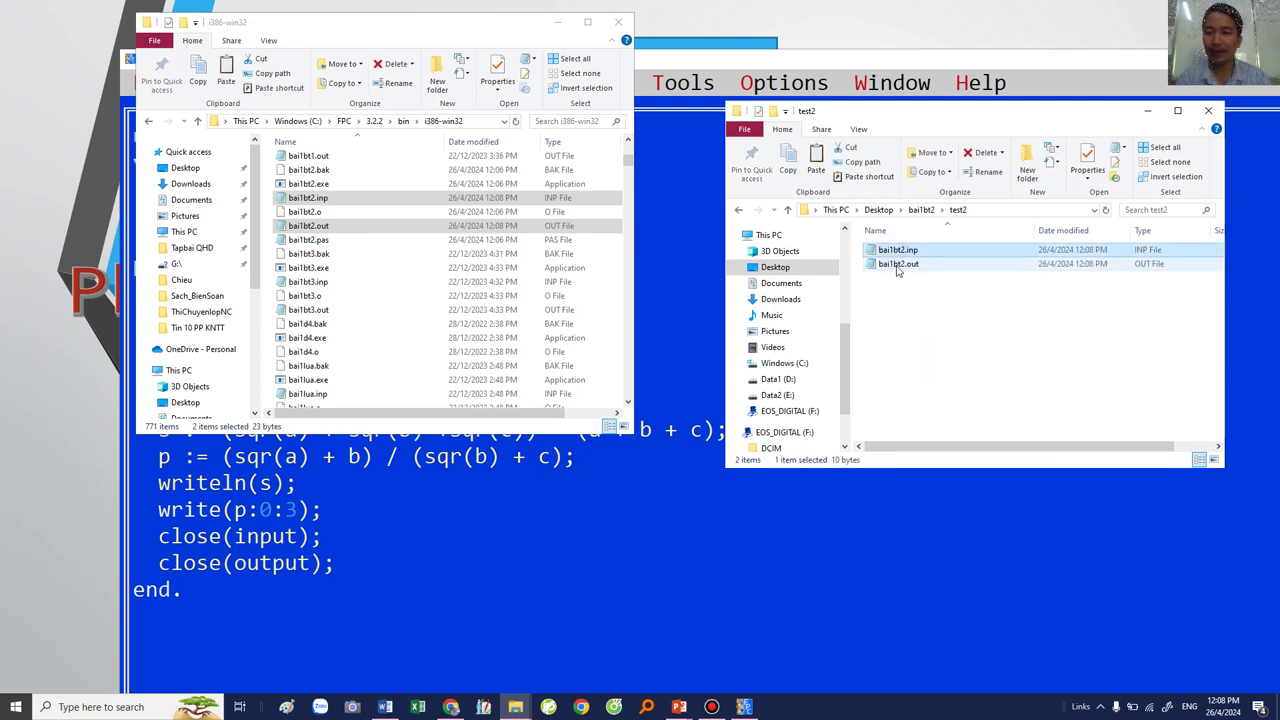
pyautogui.click(903, 265)
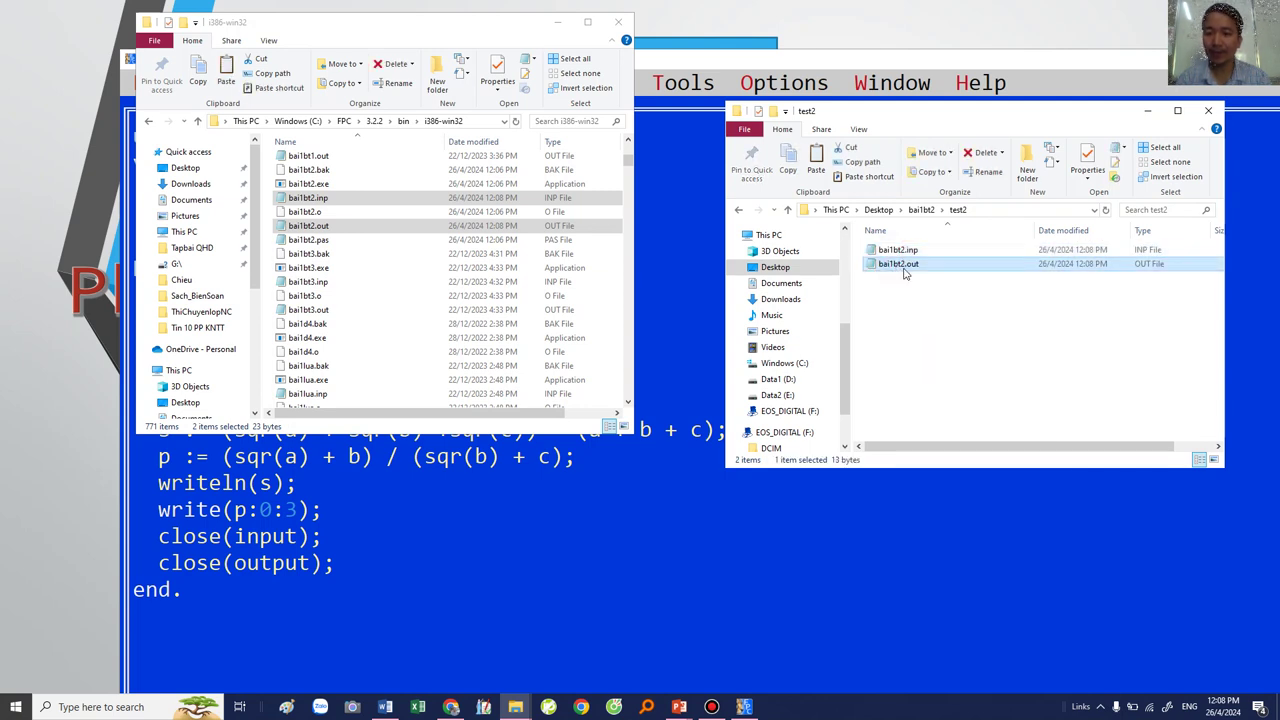
pyautogui.click(918, 211)
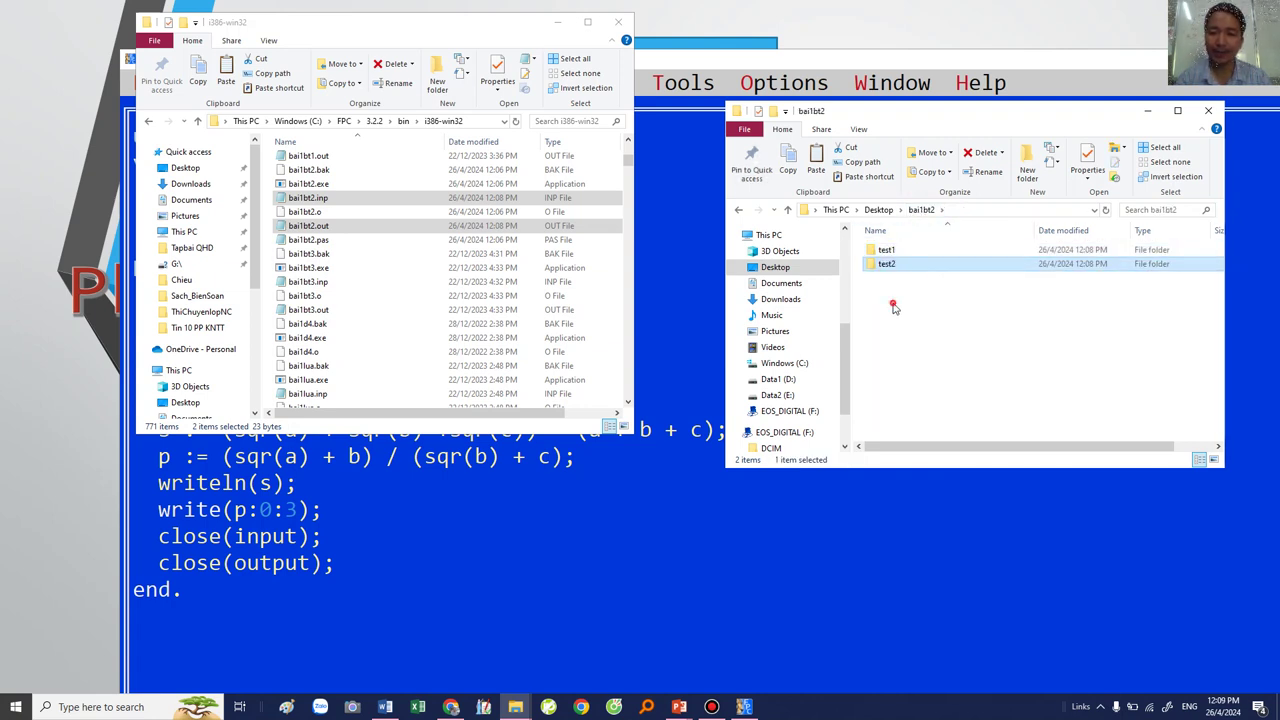
pyautogui.doubleClick(890, 264)
pyautogui.click(897, 265)
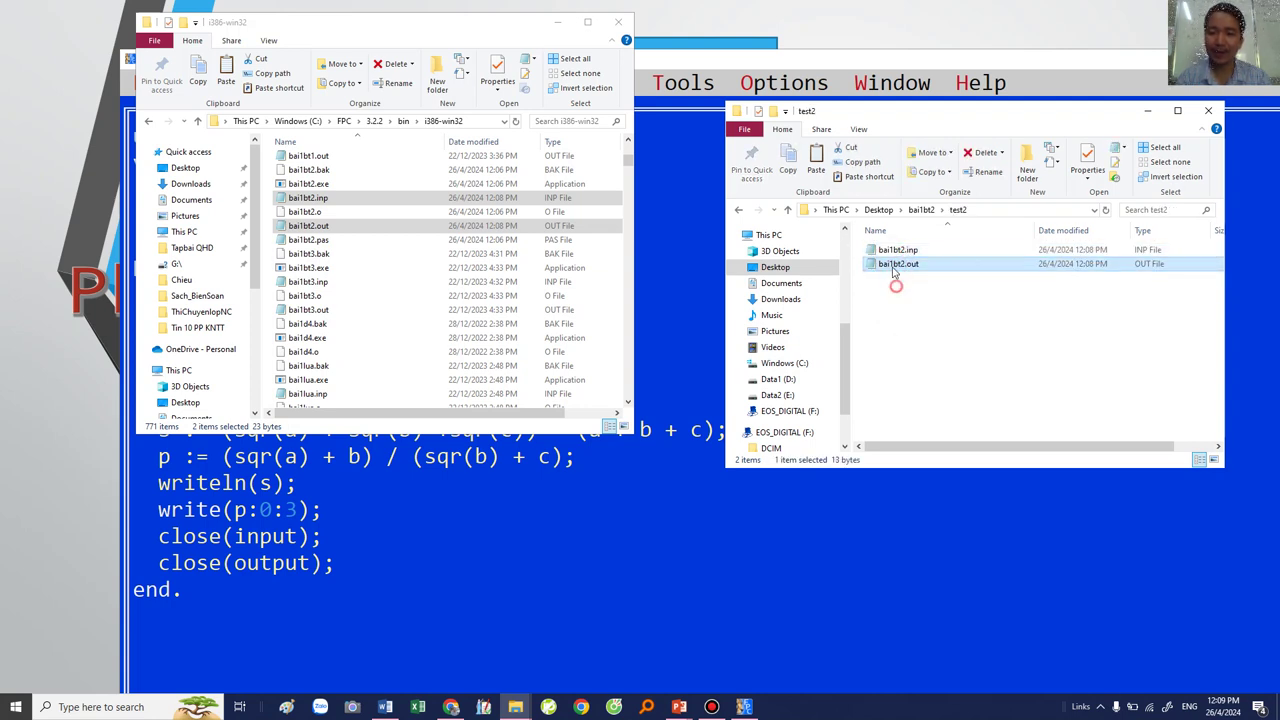
pyautogui.doubleClick(890, 252)
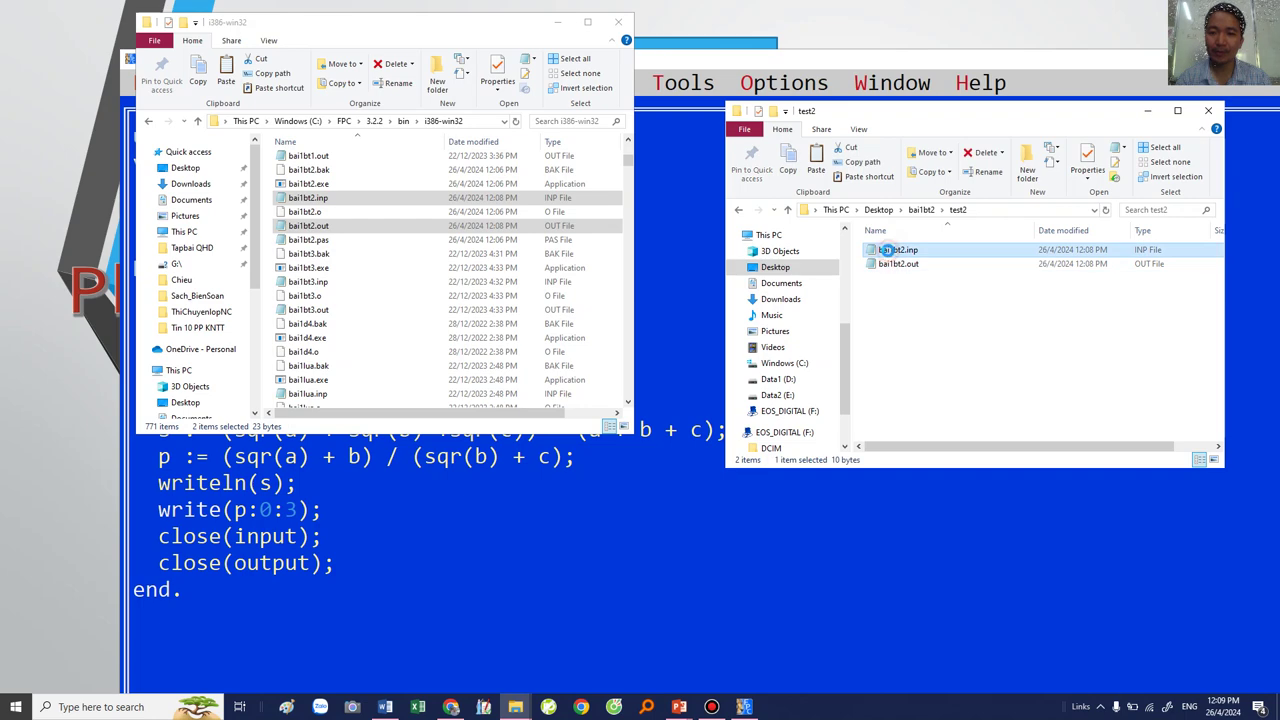
pyautogui.click(1025, 260)
pyautogui.doubleClick(1025, 263)
pyautogui.click(1024, 261)
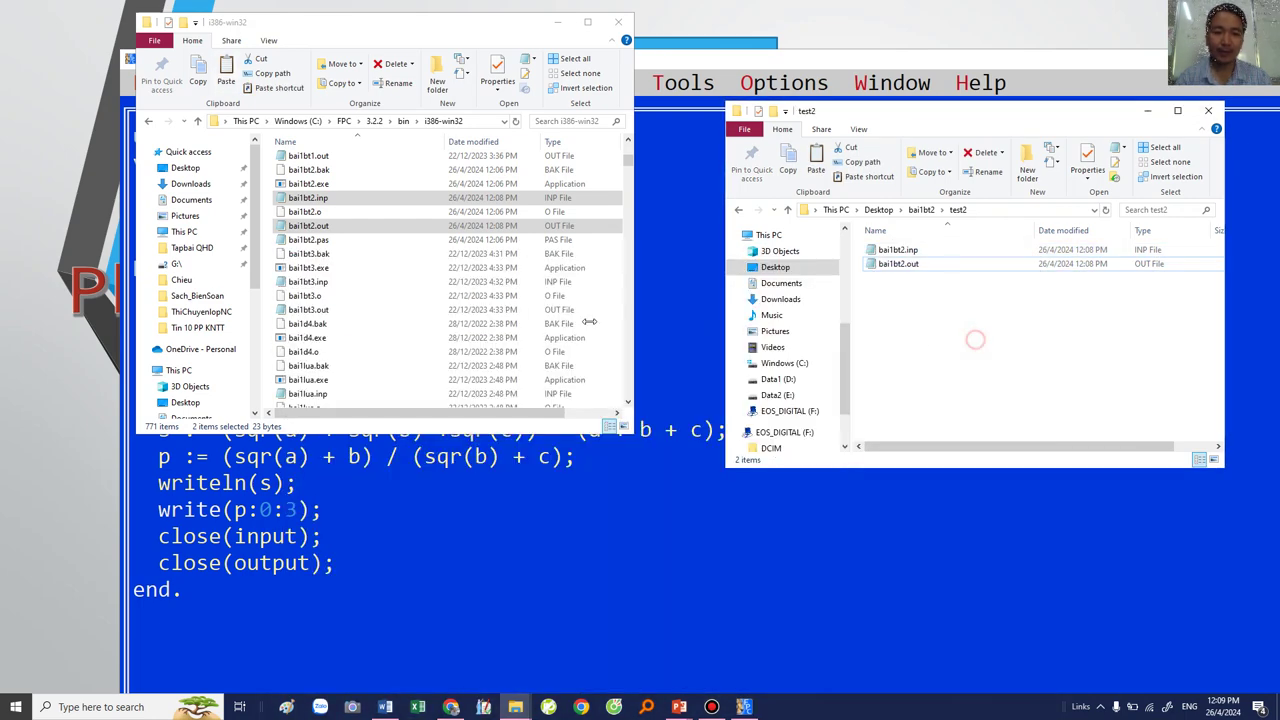
# Step: Dismiss the no browser info error and open bai1bt2.inp from its name in the code
pyautogui.click(389, 528)
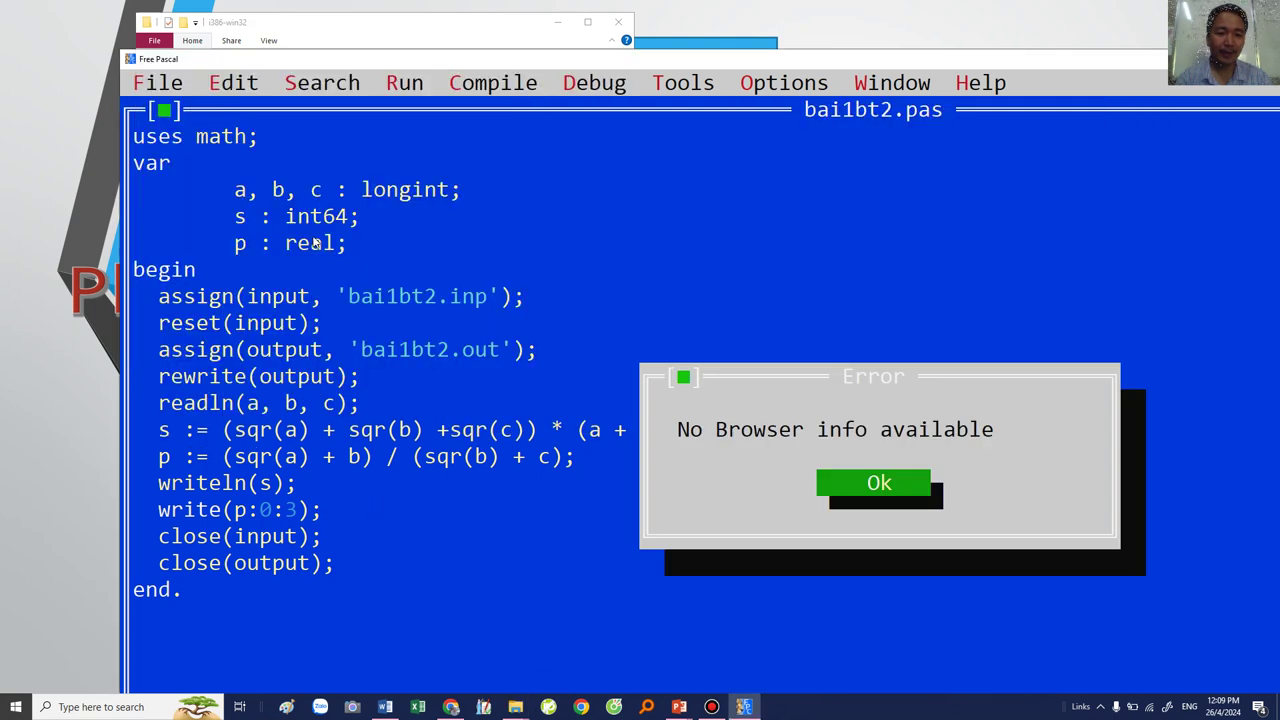
pyautogui.click(869, 485)
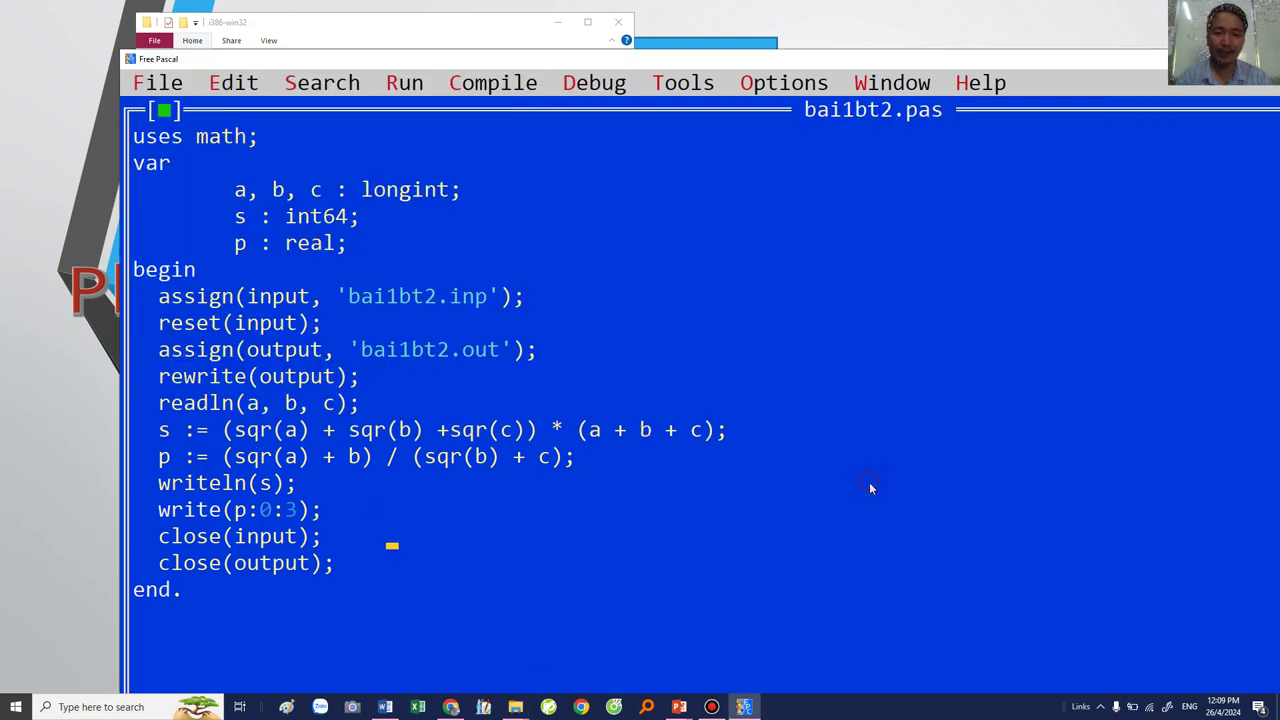
pyautogui.click(398, 302)
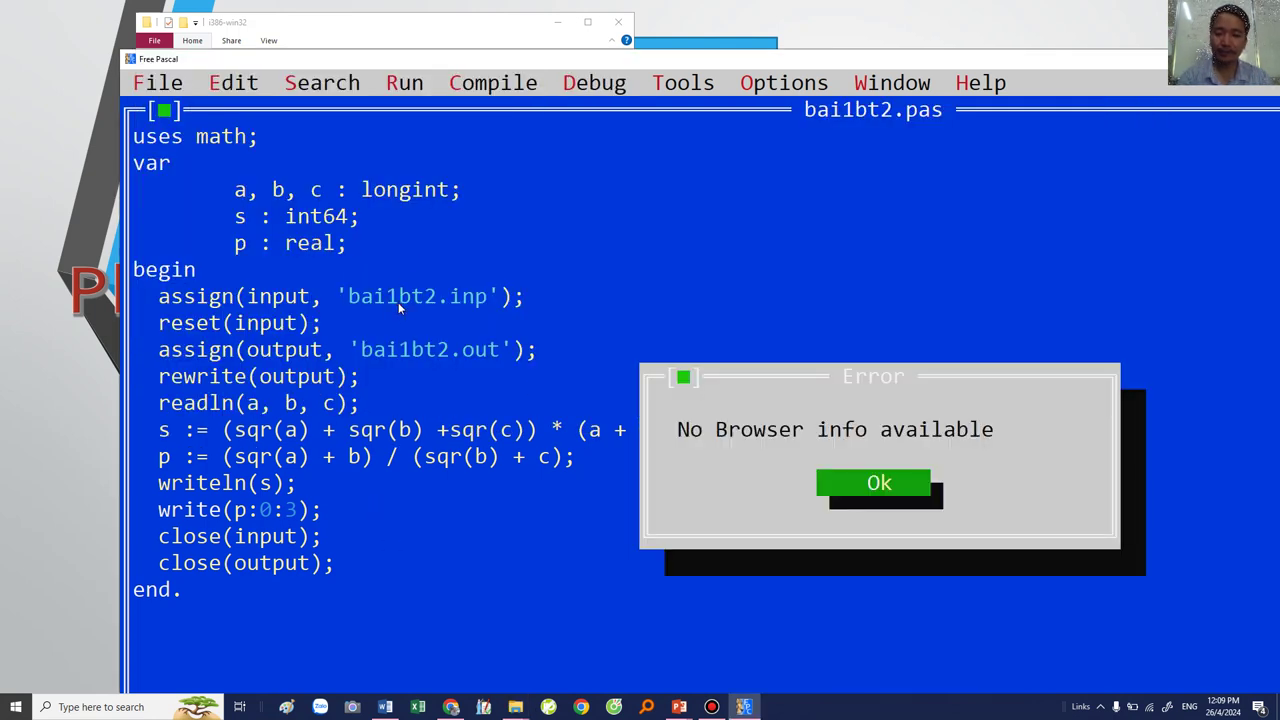
pyautogui.press('Return')
pyautogui.hotkey('ctrl', 'Return')
pyautogui.click(252, 168)
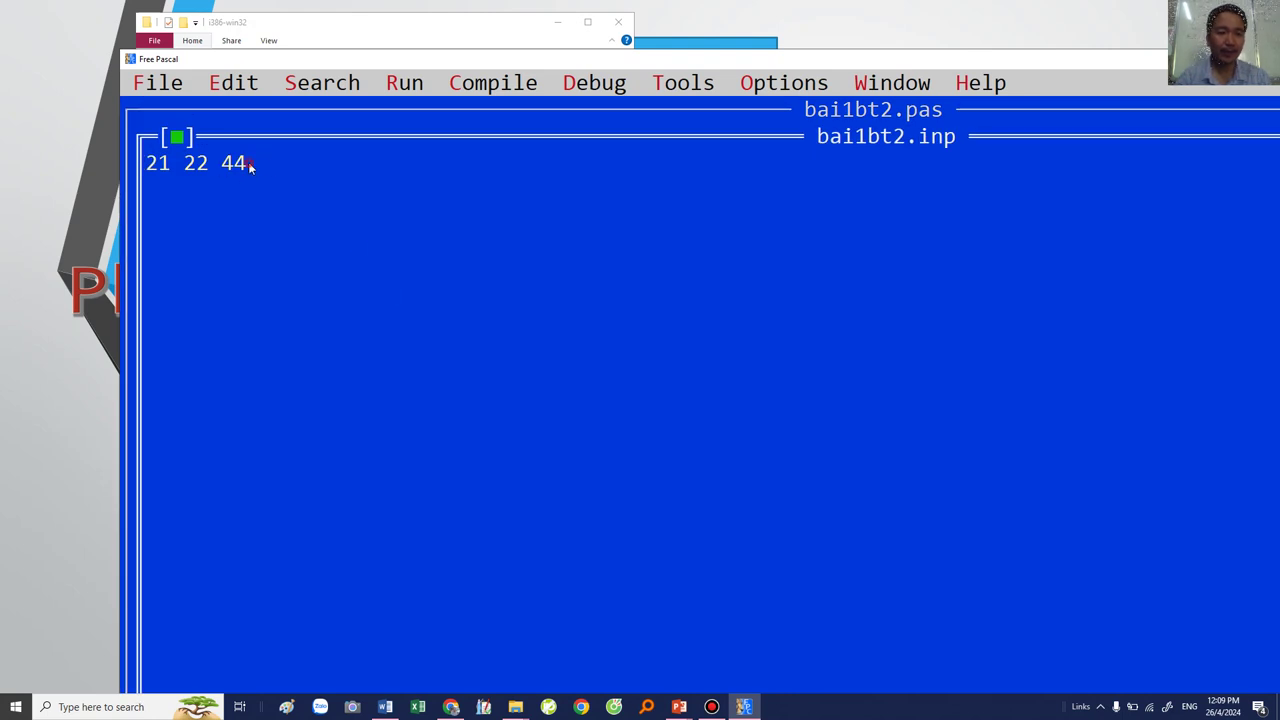
pyautogui.write('22')
pyautogui.click(186, 170)
pyautogui.write('22')
pyautogui.click(148, 166)
pyautogui.write('55')
pyautogui.click(176, 136)
pyautogui.click(717, 511)
# Step: Run the program, which ends with exit code 217
pyautogui.click(397, 90)
pyautogui.click(414, 131)
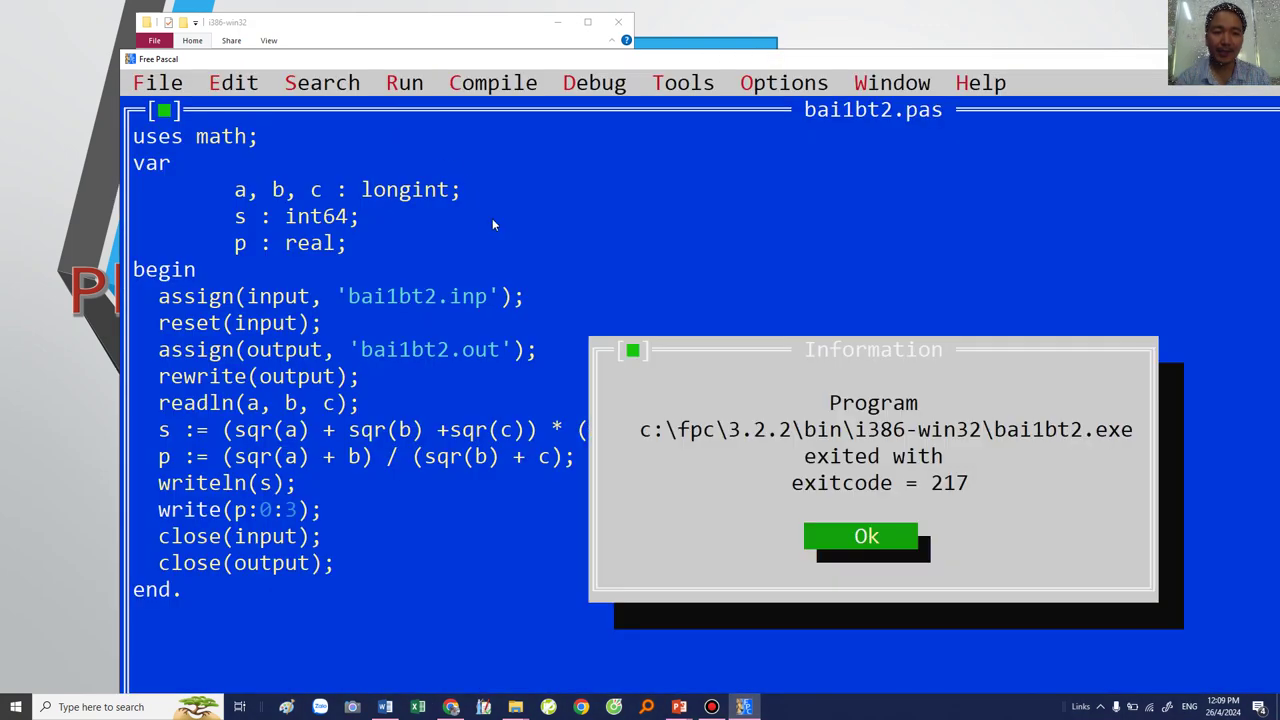
pyautogui.click(868, 537)
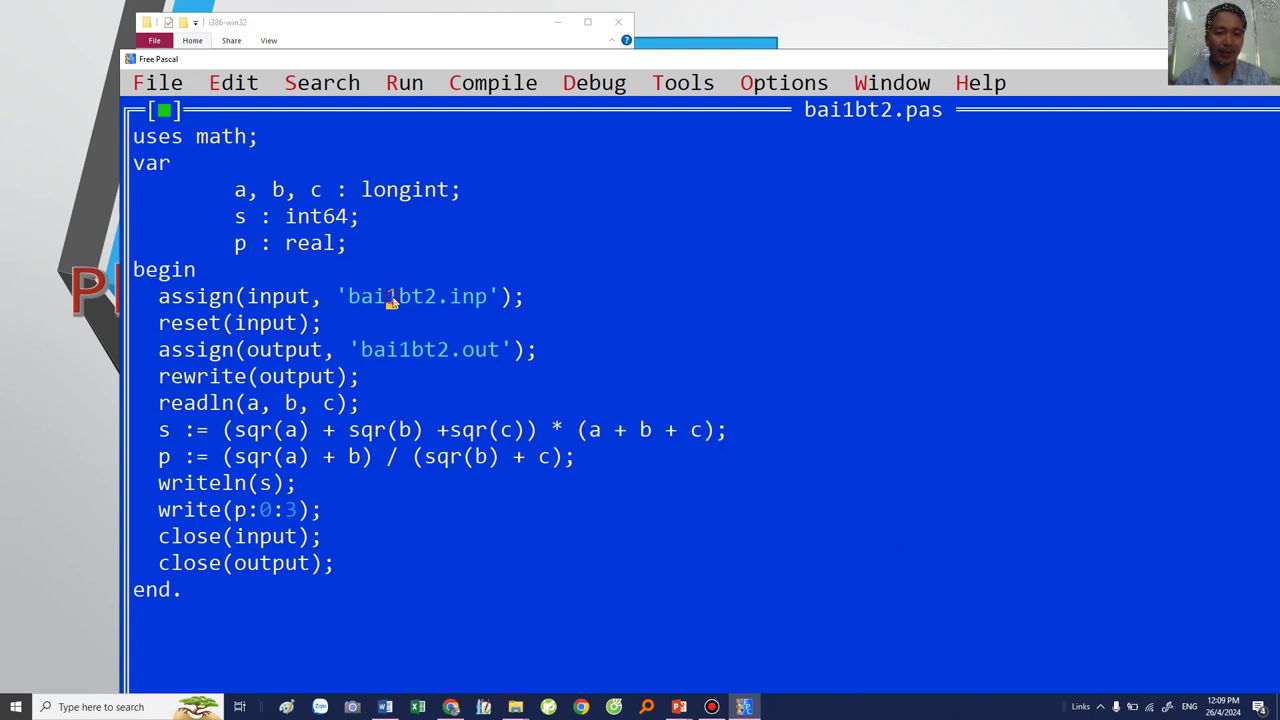
# Step: Recheck bai1bt2.inp's values and rerun the program, again hitting exit code 217
pyautogui.rightClick(389, 290)
pyautogui.click(491, 466)
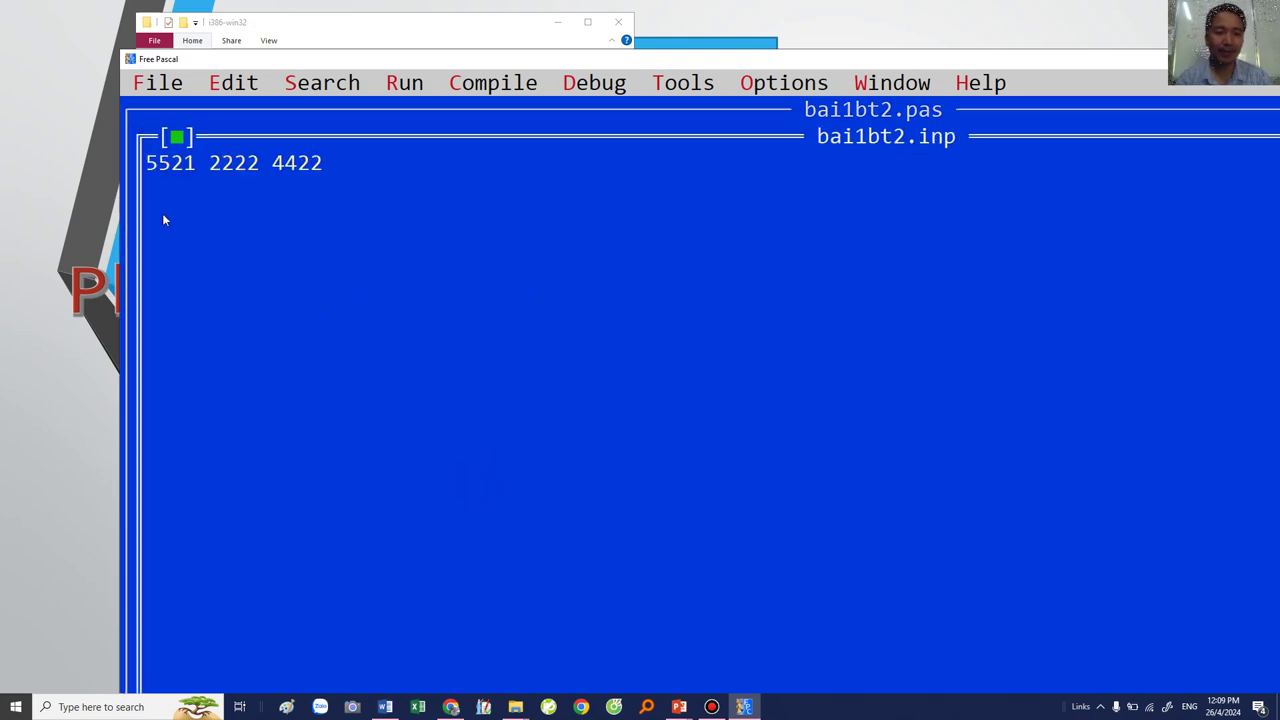
pyautogui.click(176, 137)
pyautogui.click(621, 430)
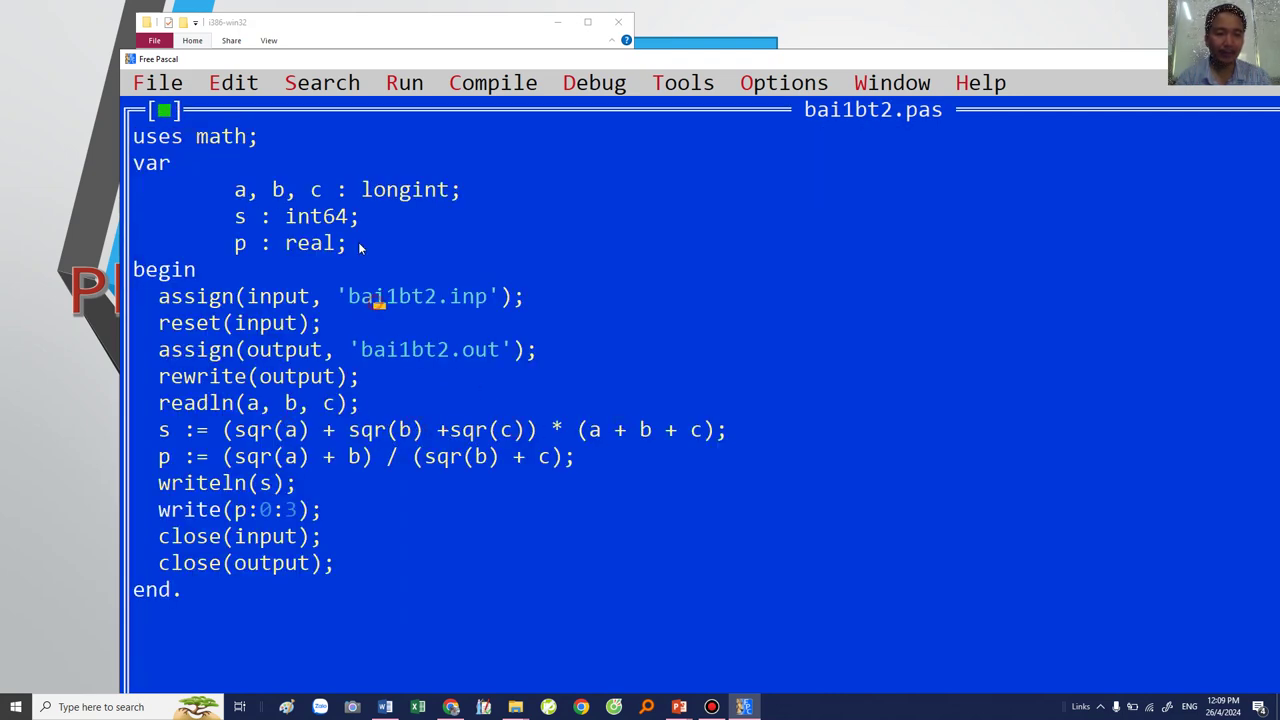
pyautogui.click(397, 292)
pyautogui.click(404, 84)
pyautogui.click(425, 140)
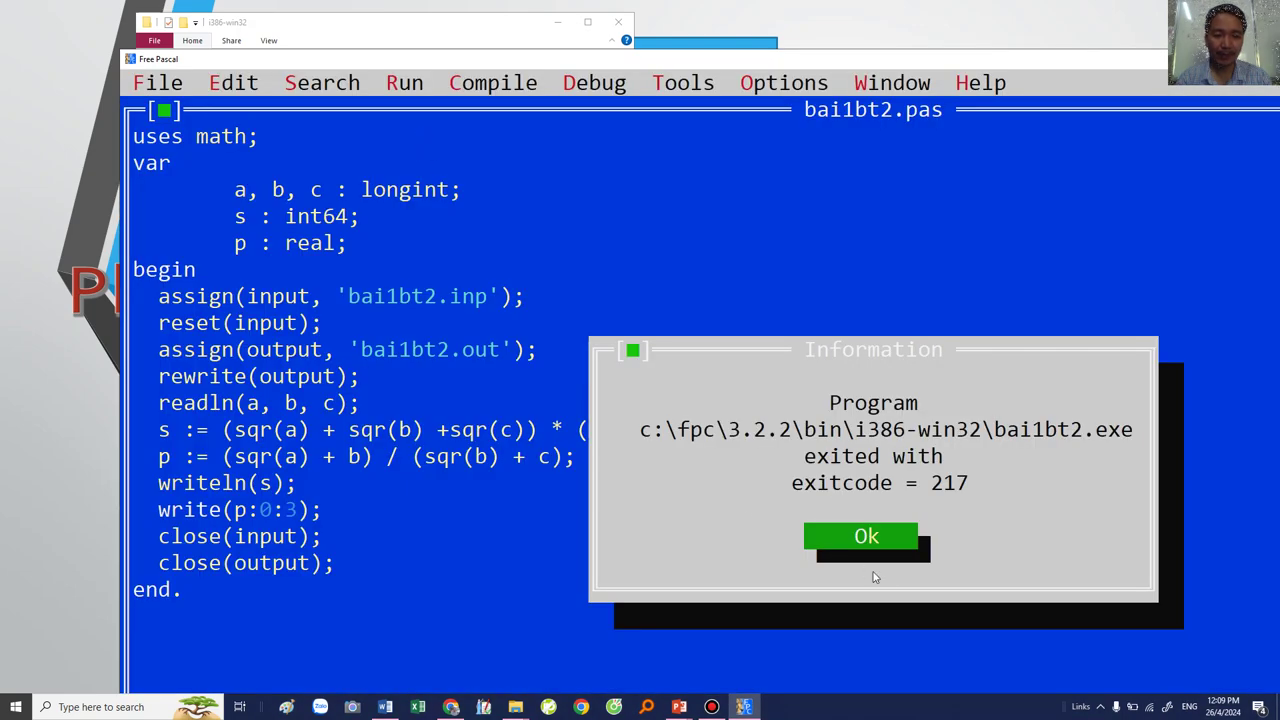
pyautogui.click(866, 537)
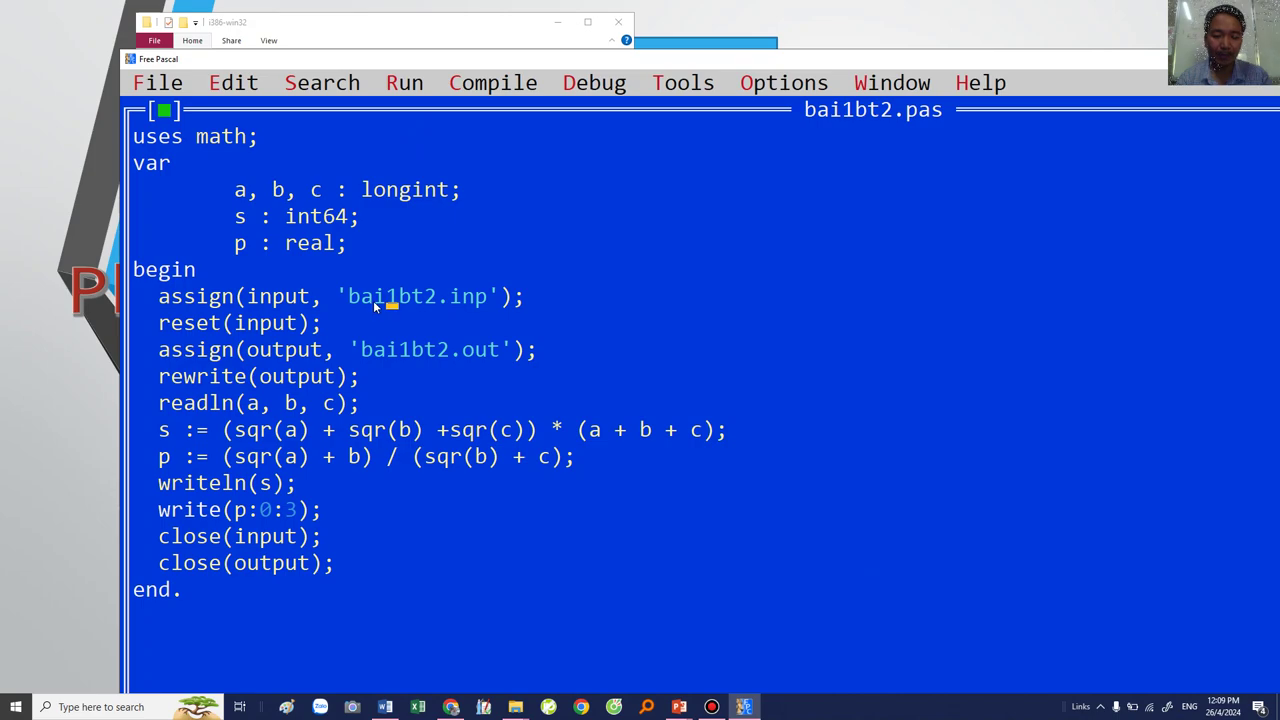
# Step: Step with F7 until Run Time Error 4227382 appears at the s := line
pyautogui.press('F7')
pyautogui.press('F7')
pyautogui.press('F7')
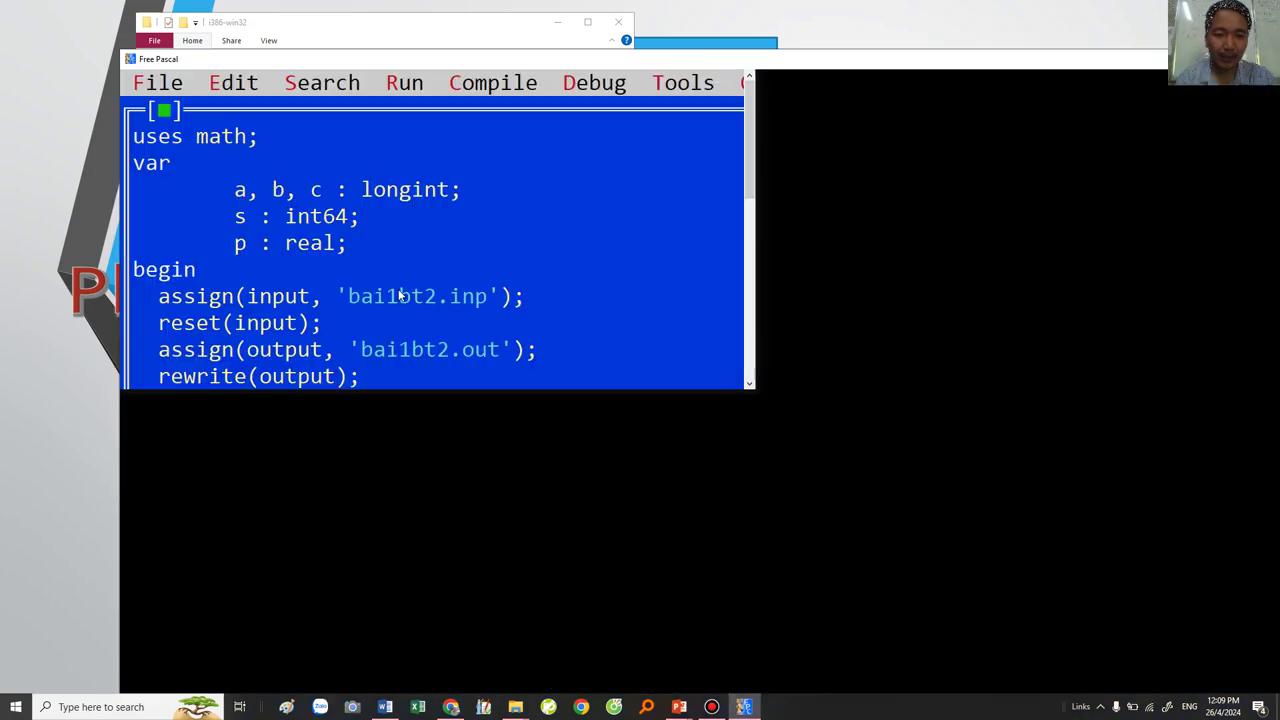
pyautogui.press('F7')
pyautogui.press('F7')
pyautogui.press('F7')
pyautogui.press('F7')
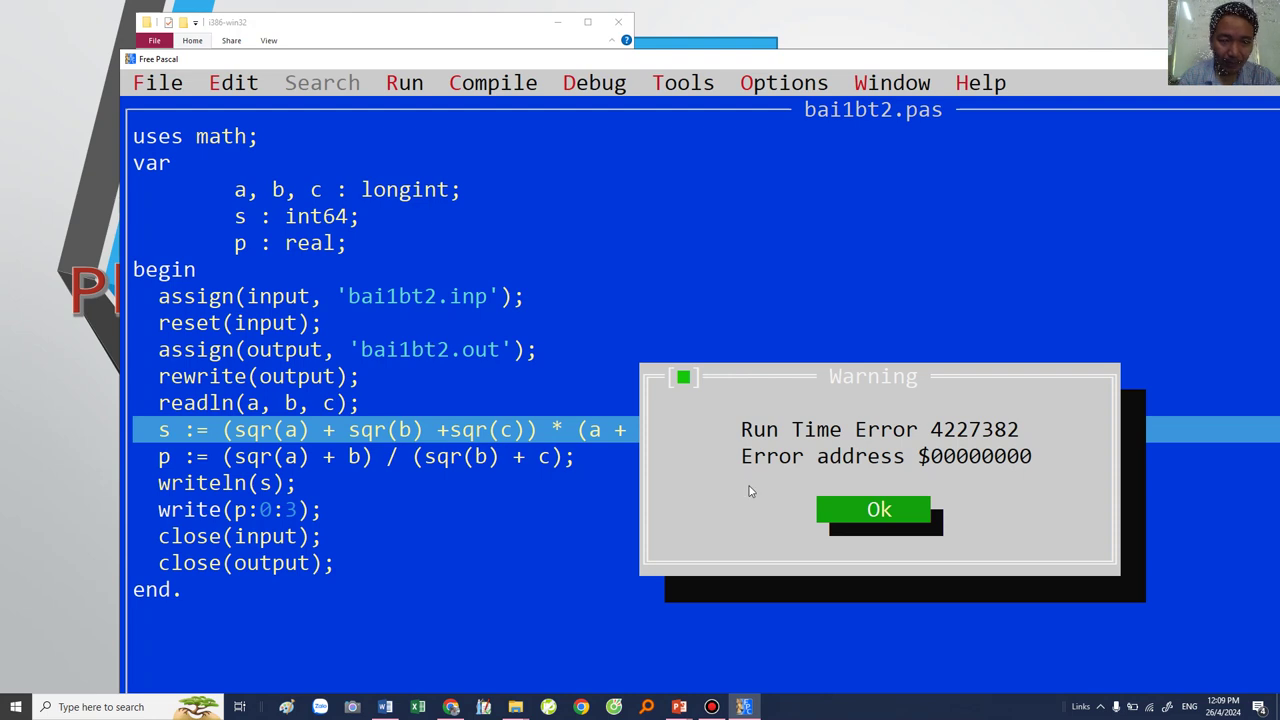
pyautogui.click(831, 509)
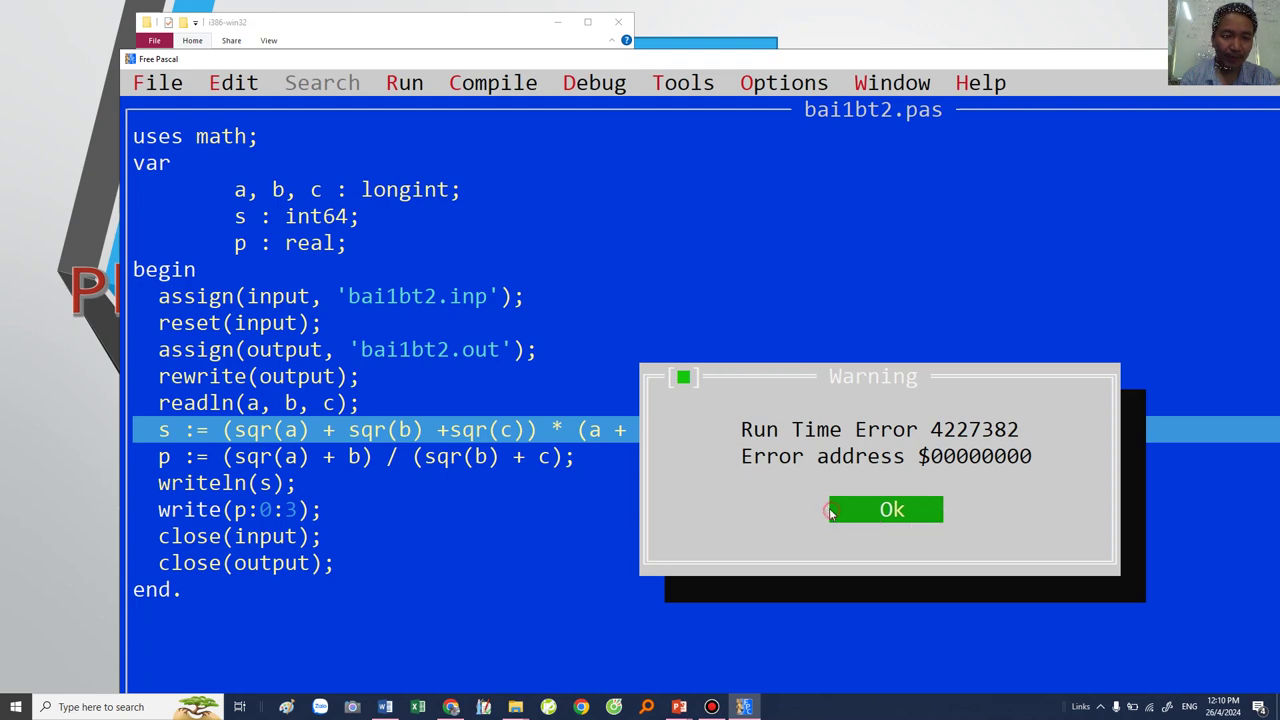
pyautogui.click(886, 513)
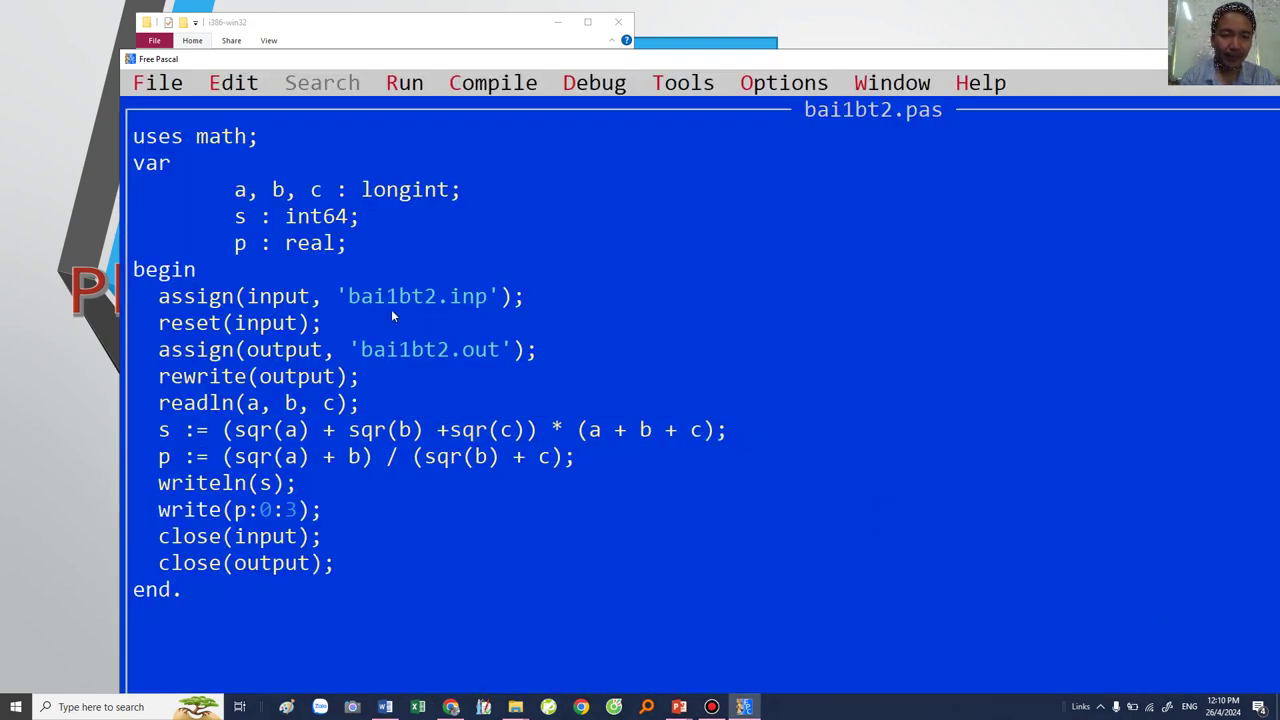
# Step: Open bai1bt2.inp from its file name in the source code
pyautogui.rightClick(386, 302)
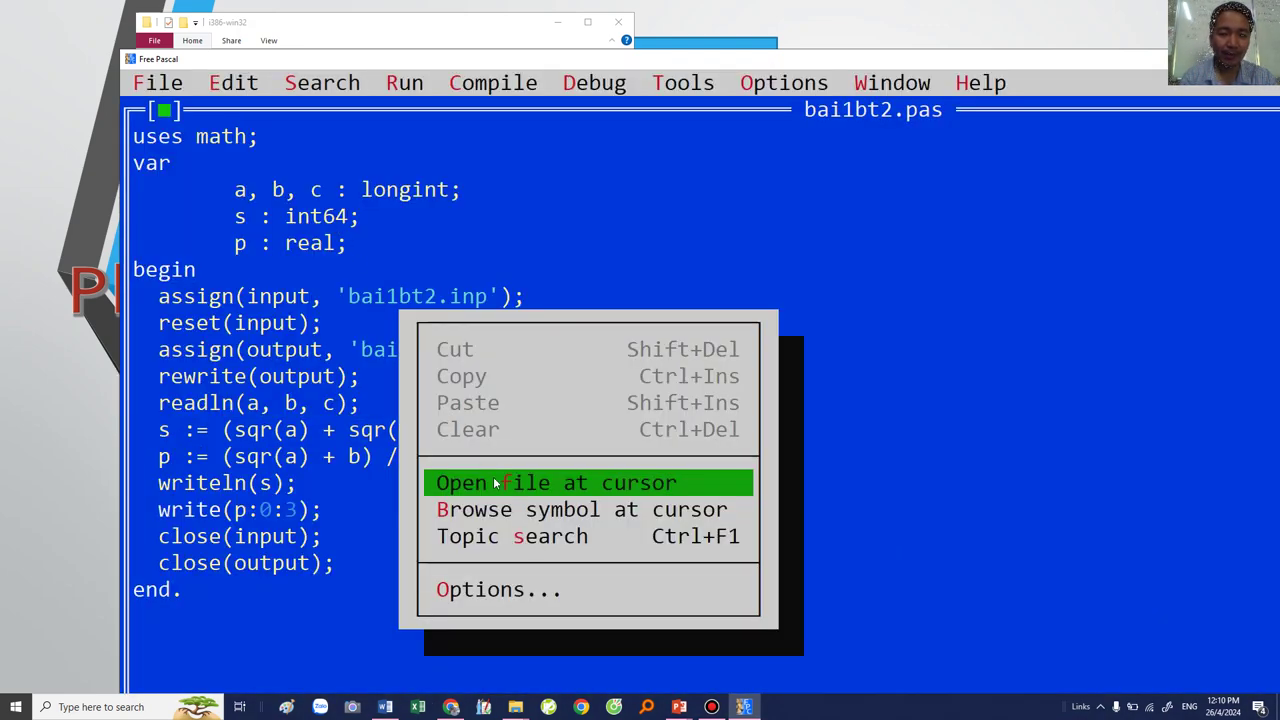
pyautogui.press('Escape')
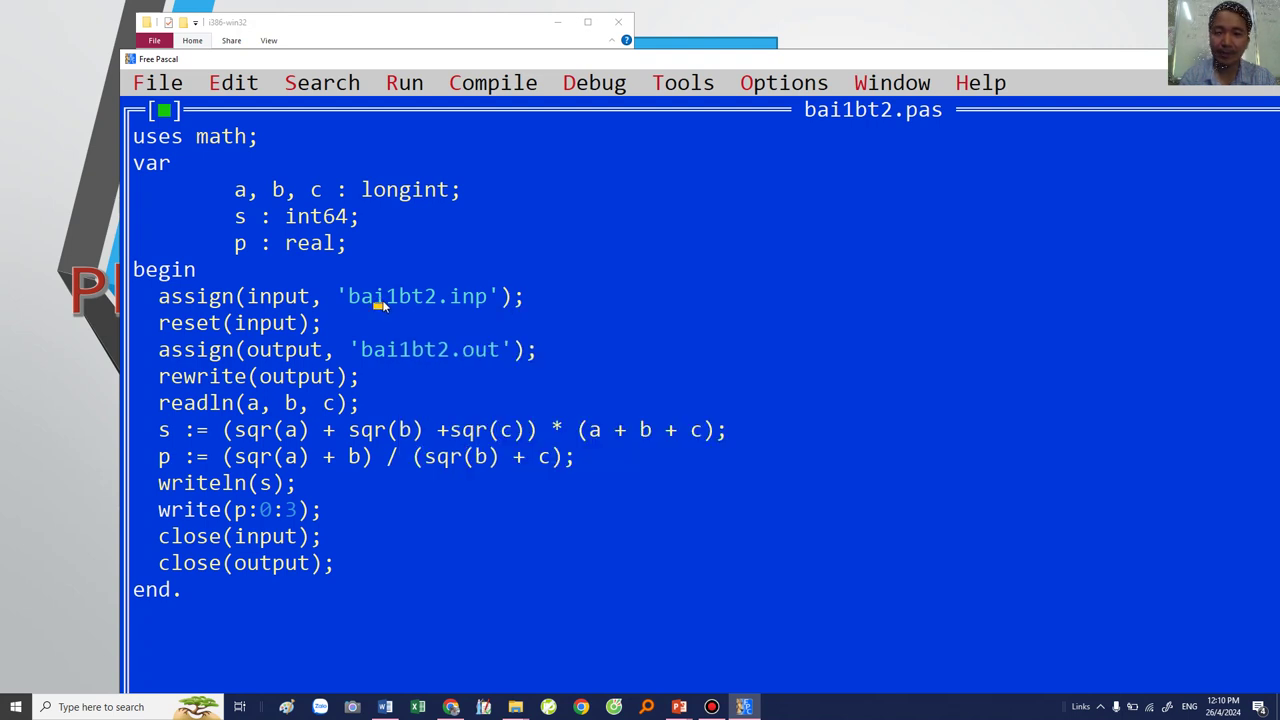
pyautogui.rightClick(384, 300)
pyautogui.click(436, 478)
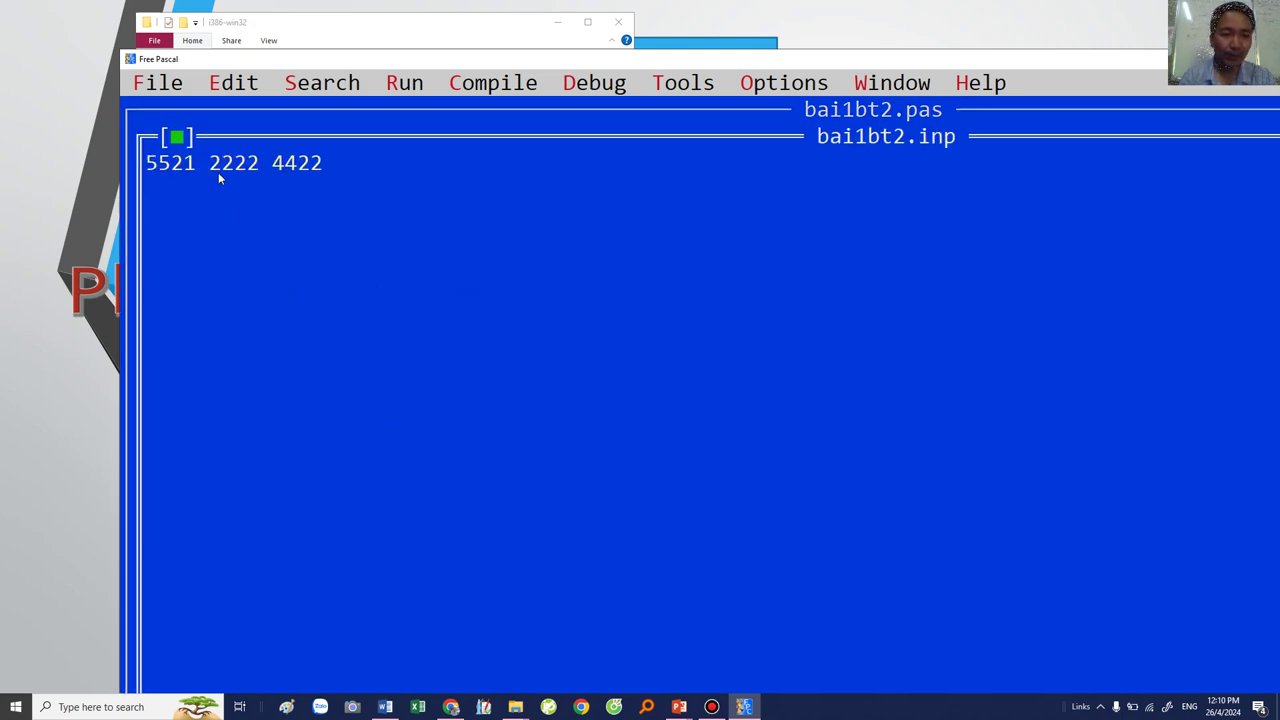
# Step: Remove one digit from each number to make 521 222 422 and save the file
pyautogui.click(172, 172)
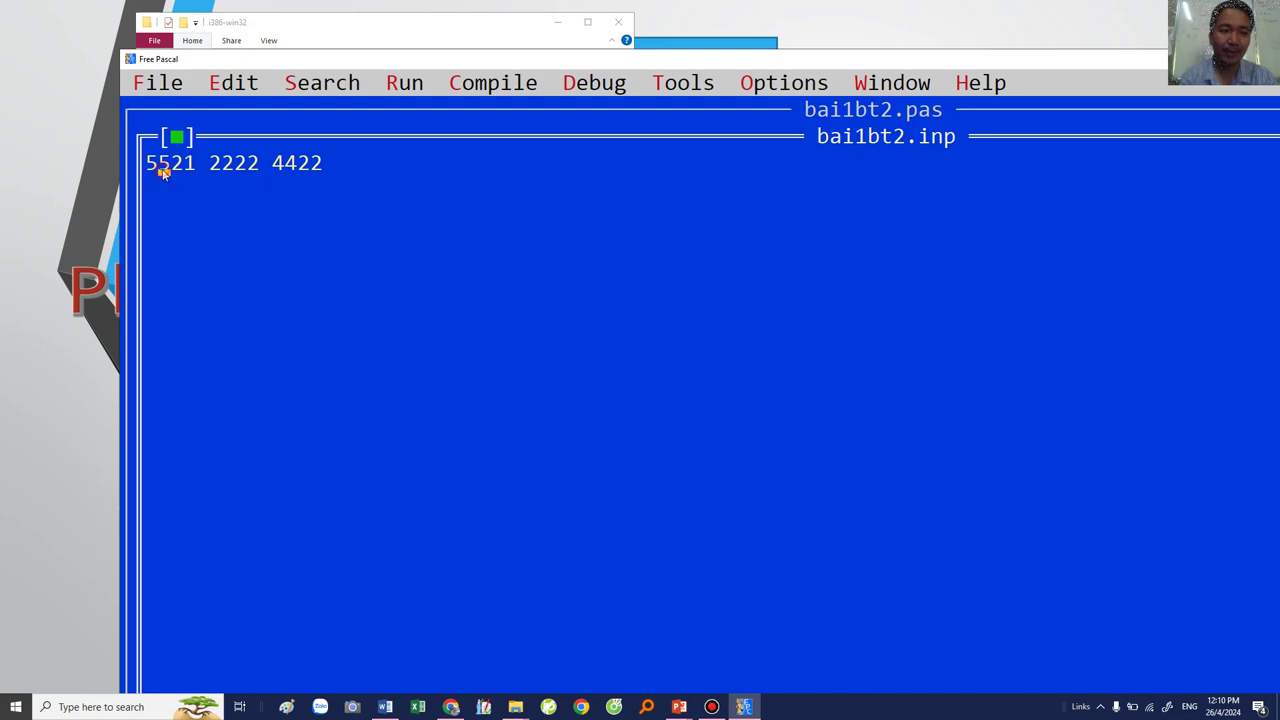
pyautogui.press('BackSpace')
pyautogui.click(212, 170)
pyautogui.press('BackSpace')
pyautogui.click(262, 172)
pyautogui.press('BackSpace')
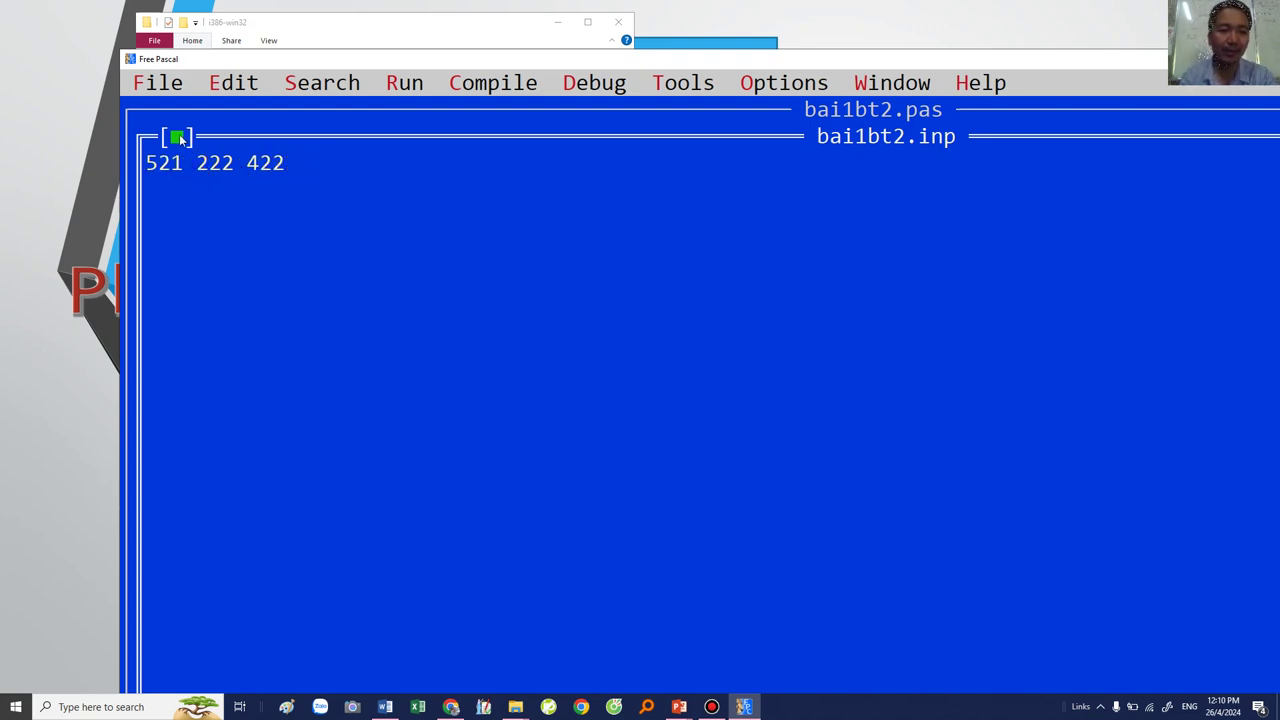
pyautogui.click(177, 137)
pyautogui.click(661, 515)
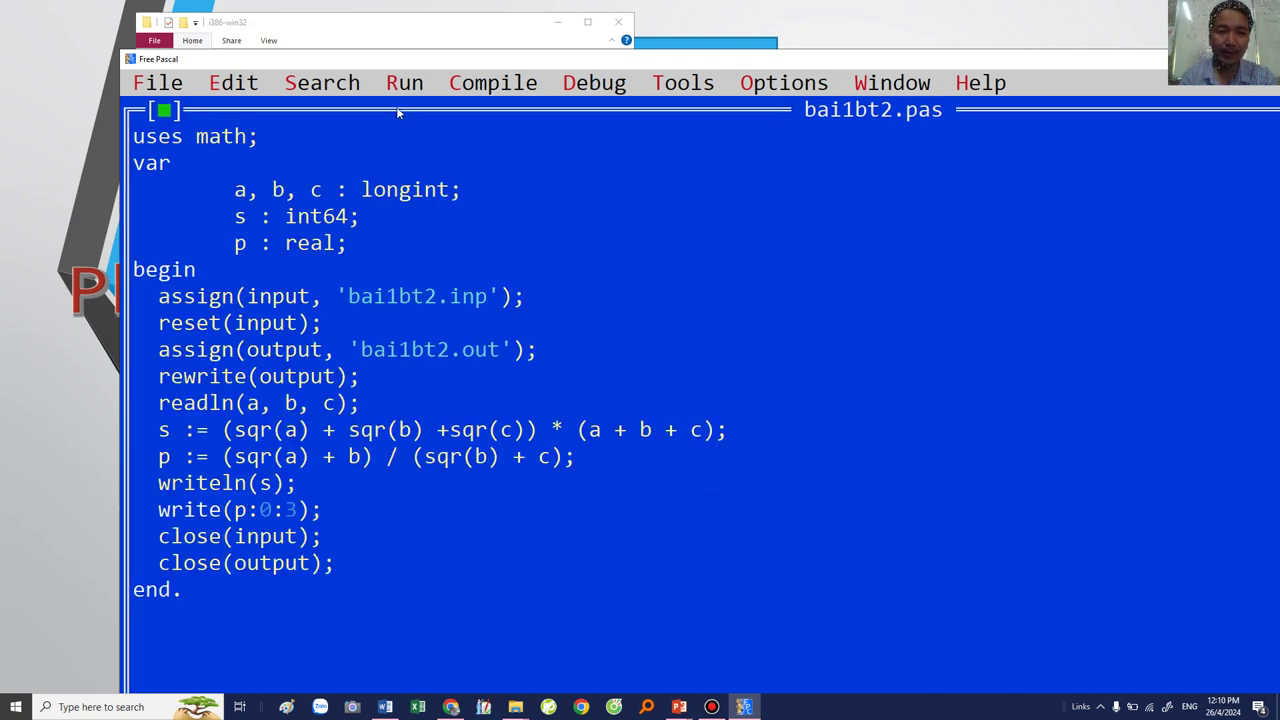
# Step: Run the program and check bai1bt2.out shows 581112485 and 5.465
pyautogui.click(403, 92)
pyautogui.click(418, 136)
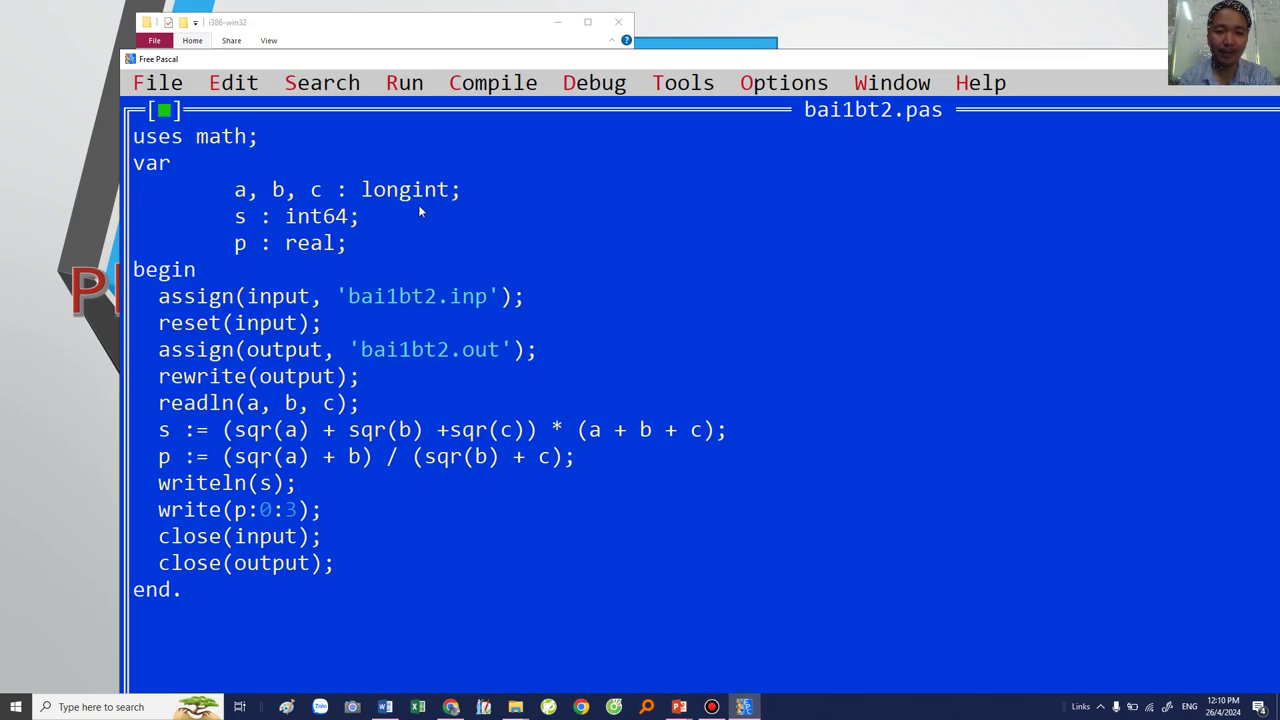
pyautogui.click(378, 349)
pyautogui.rightClick(380, 350)
pyautogui.click(465, 536)
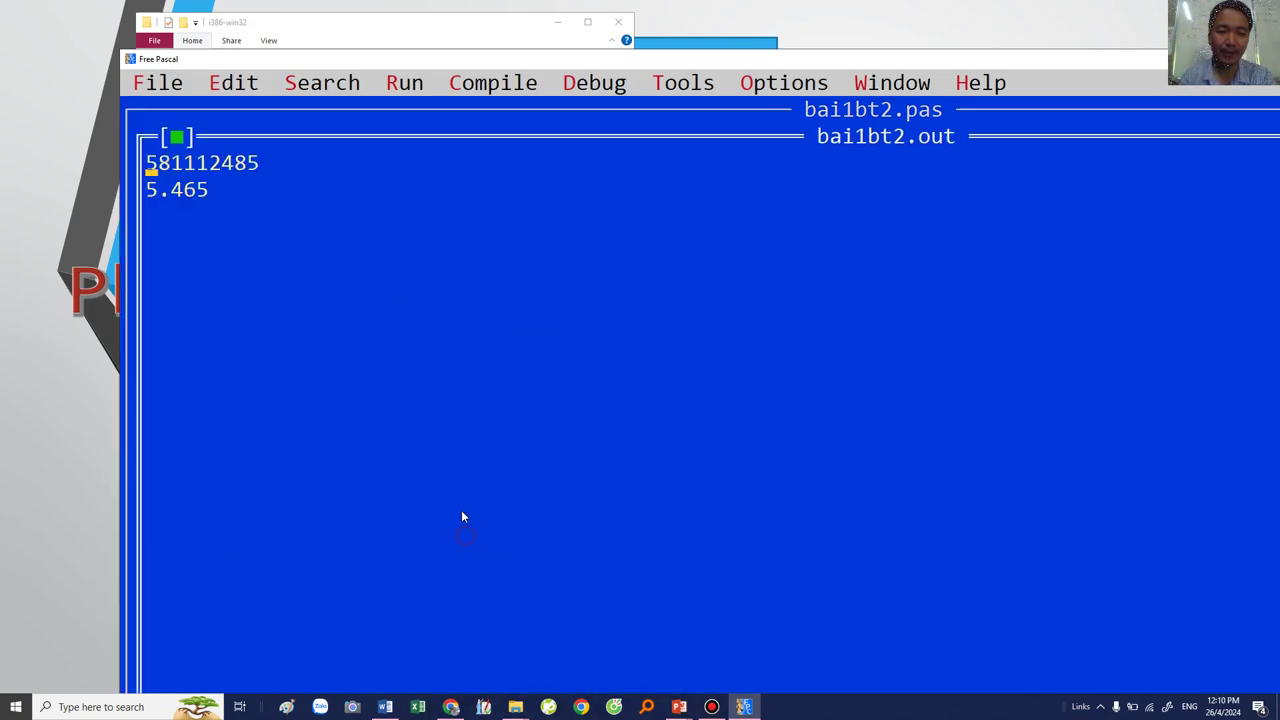
pyautogui.moveTo(148, 164); pyautogui.dragTo(290, 167)
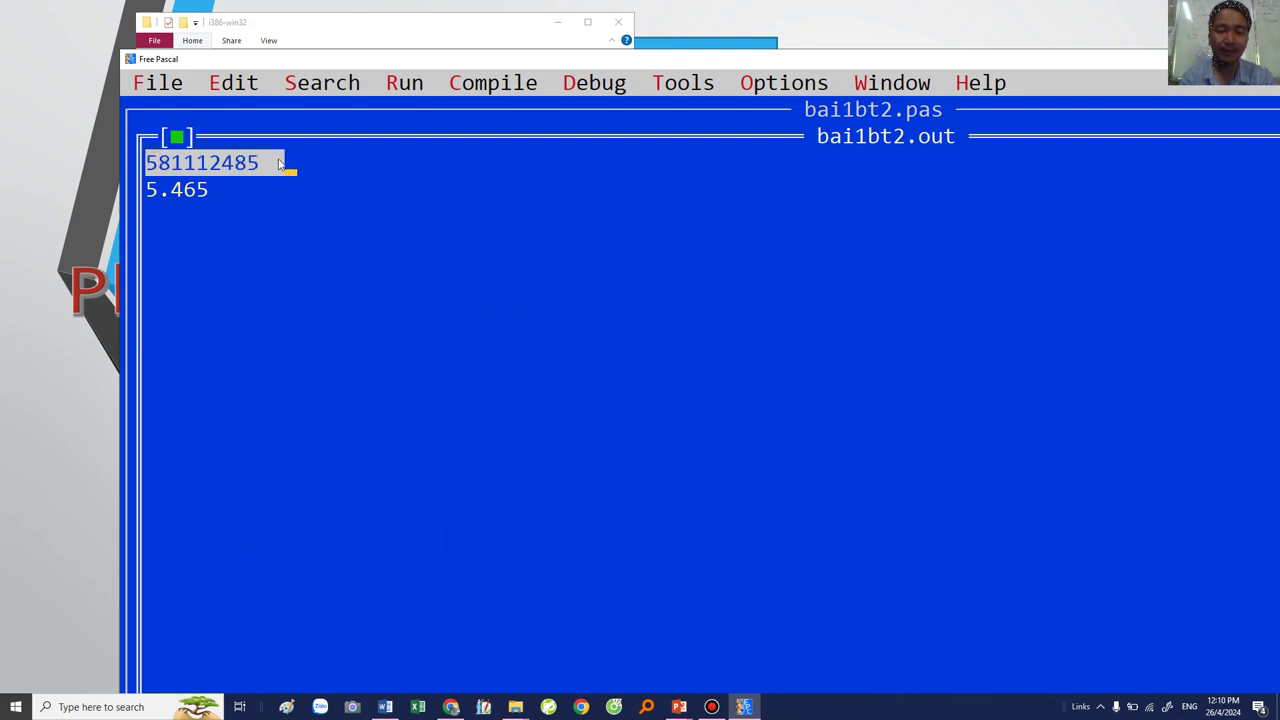
pyautogui.click(176, 137)
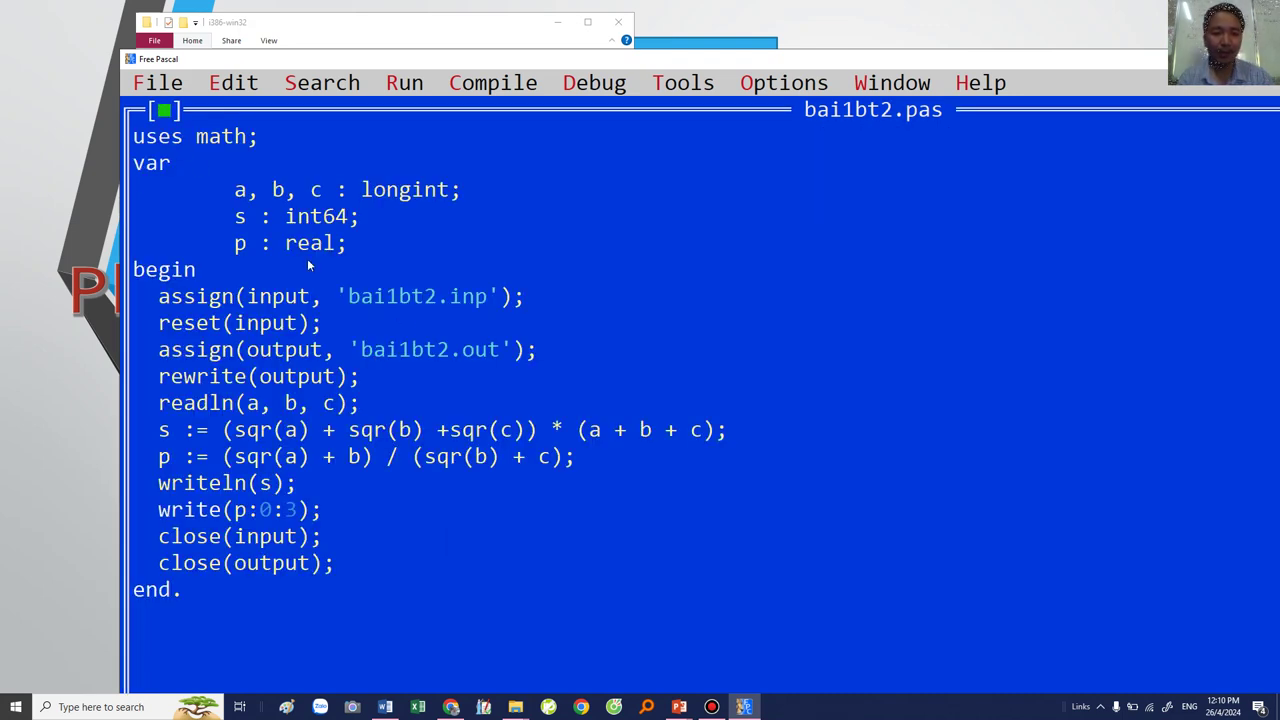
# Step: Inspect the int64 type of s, then bring the i386-win32 folder window forward
pyautogui.moveTo(286, 217); pyautogui.dragTo(342, 220)
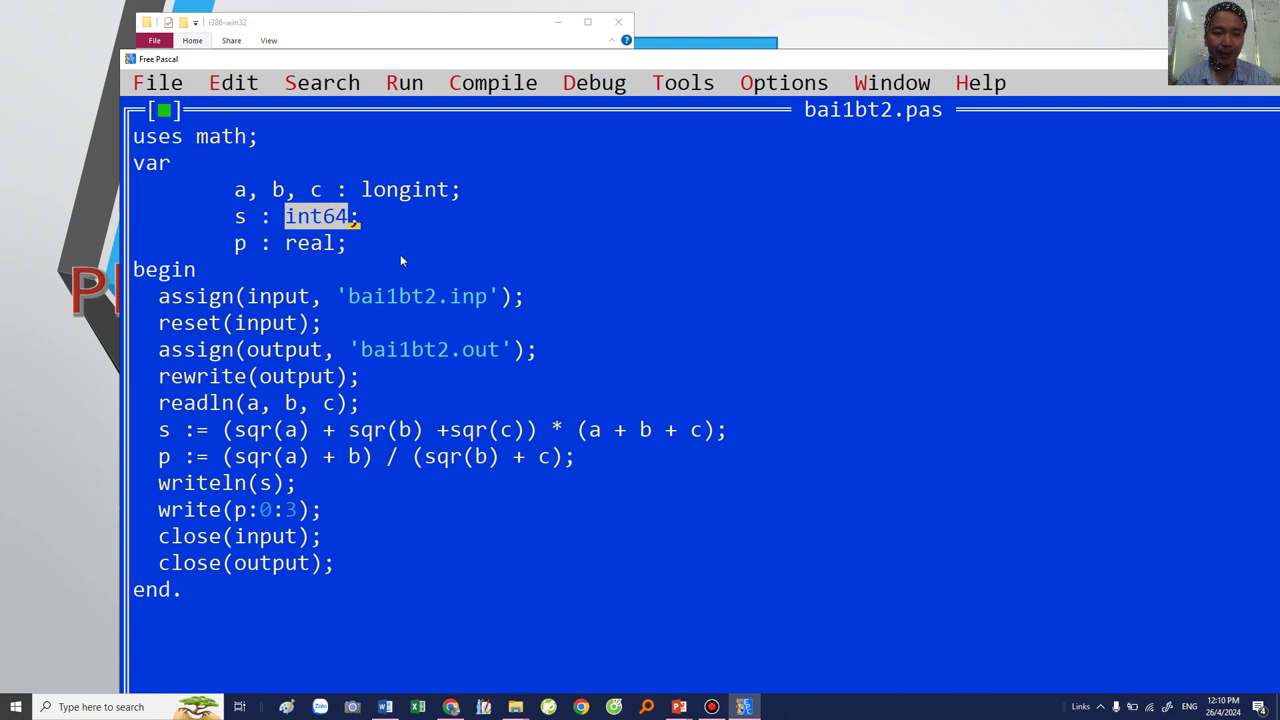
pyautogui.click(397, 361)
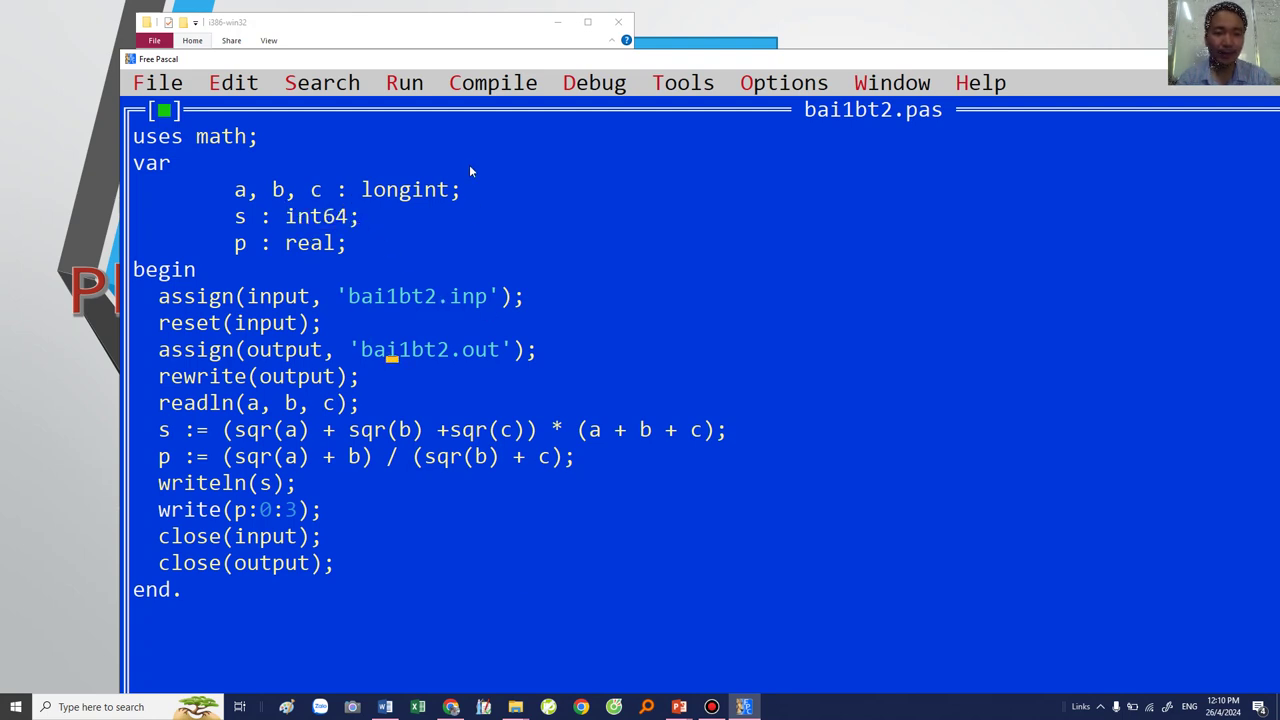
pyautogui.click(445, 24)
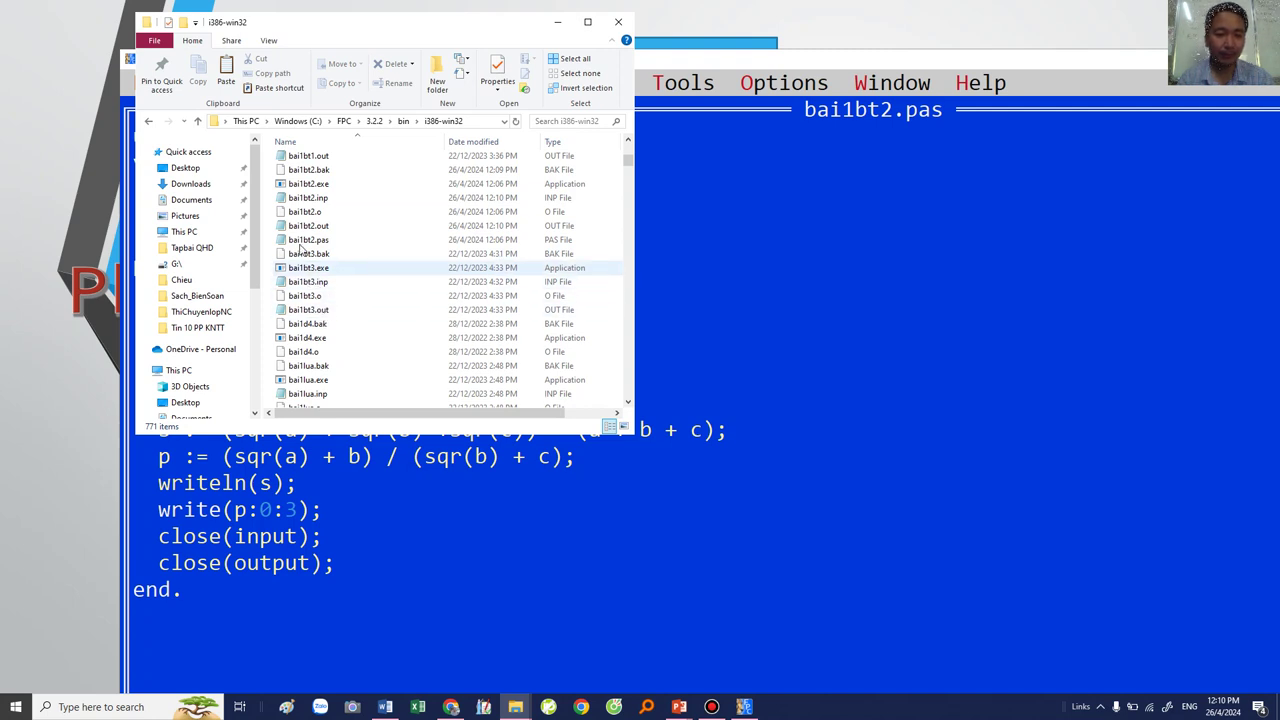
# Step: Copy bai1bt2.inp and bai1bt2.out from the i386-win32 folder
pyautogui.click(302, 196)
pyautogui.keyDown('ctrl'); pyautogui.click(305, 226); pyautogui.keyUp('ctrl')
pyautogui.rightClick(305, 227)
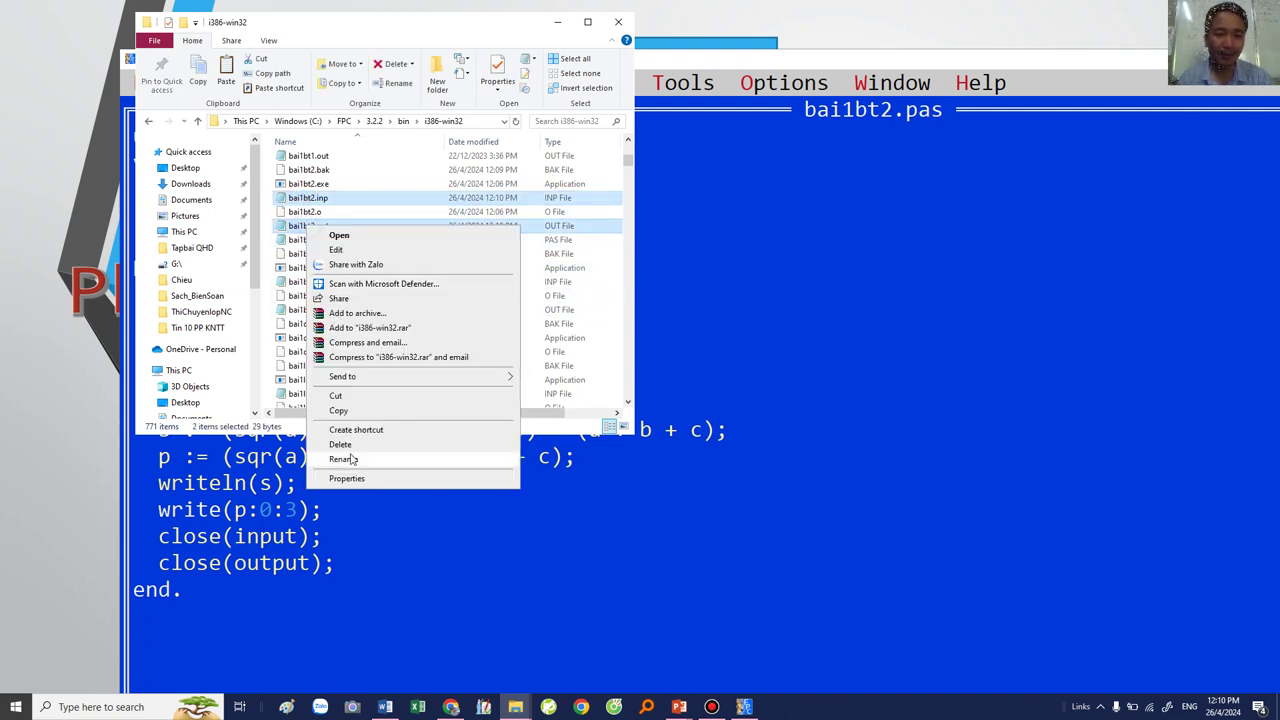
pyautogui.click(338, 410)
# Step: Create folder test3 in Desktop\bai1bt2 and paste both files into it
pyautogui.click(515, 707)
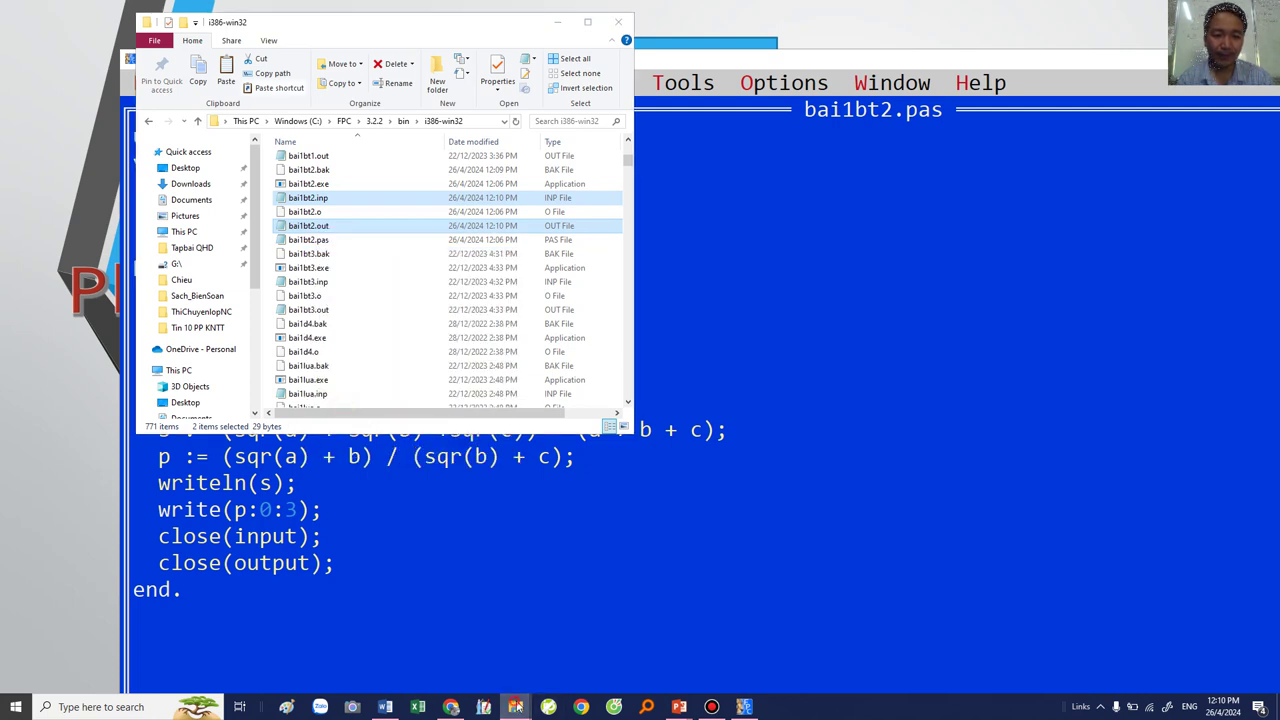
pyautogui.click(626, 660)
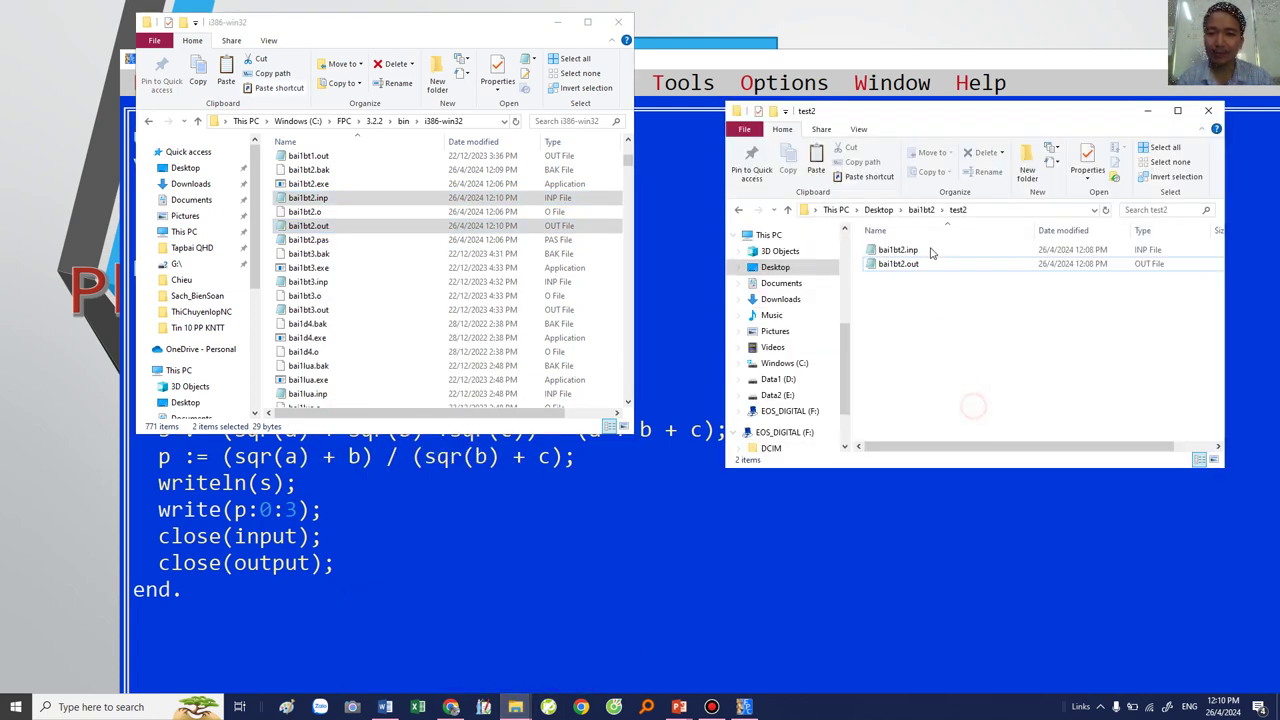
pyautogui.click(921, 210)
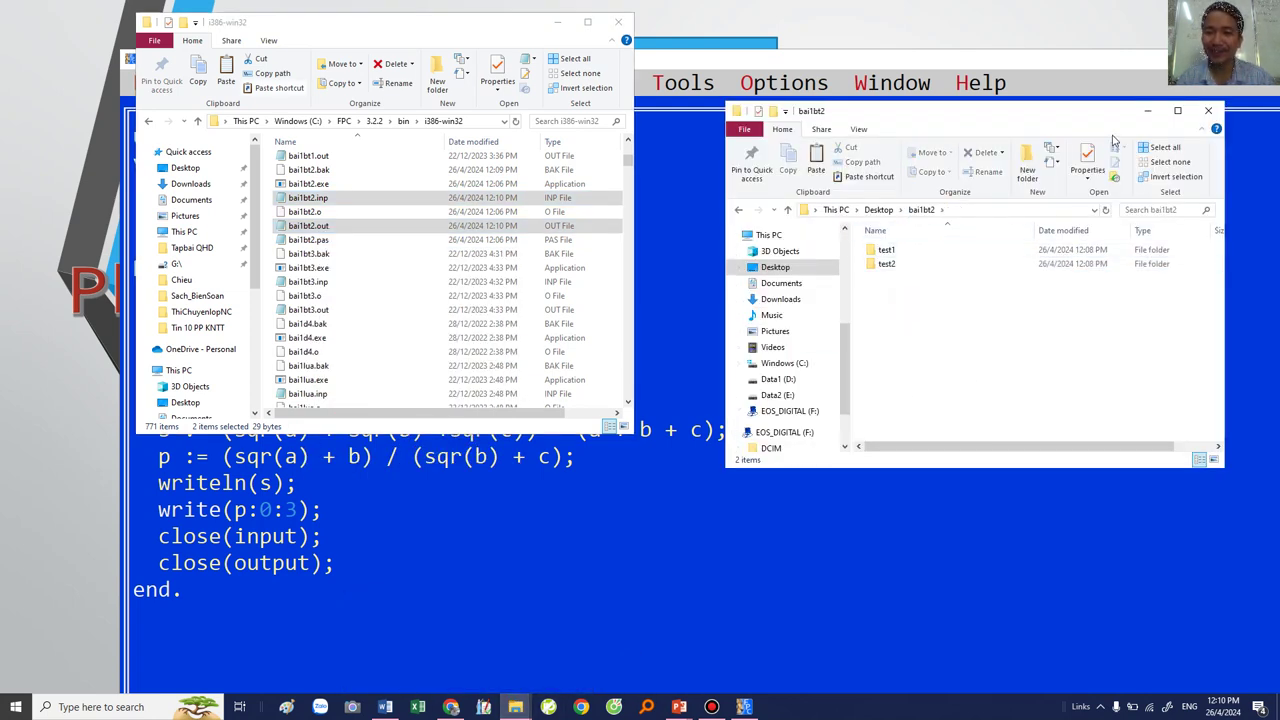
pyautogui.hotkey('ctrl', 'shift', 'n')
pyautogui.write('test')
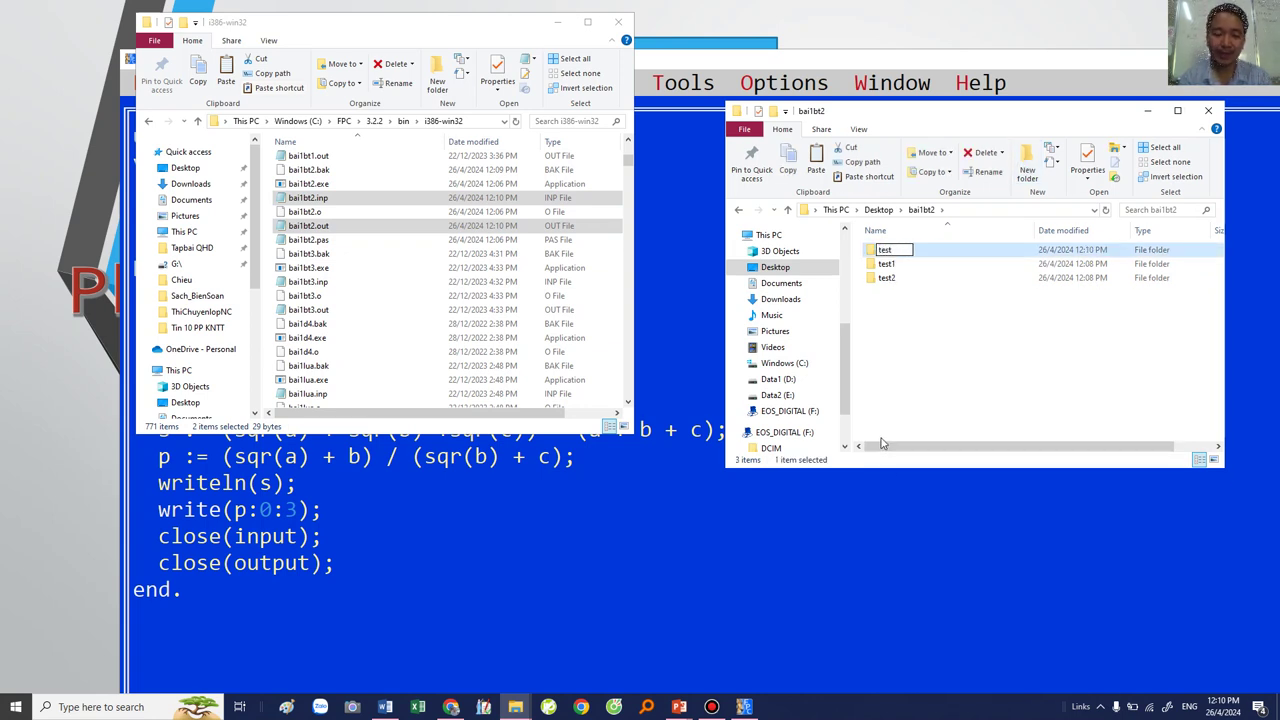
pyautogui.write('3')
pyautogui.press('Return')
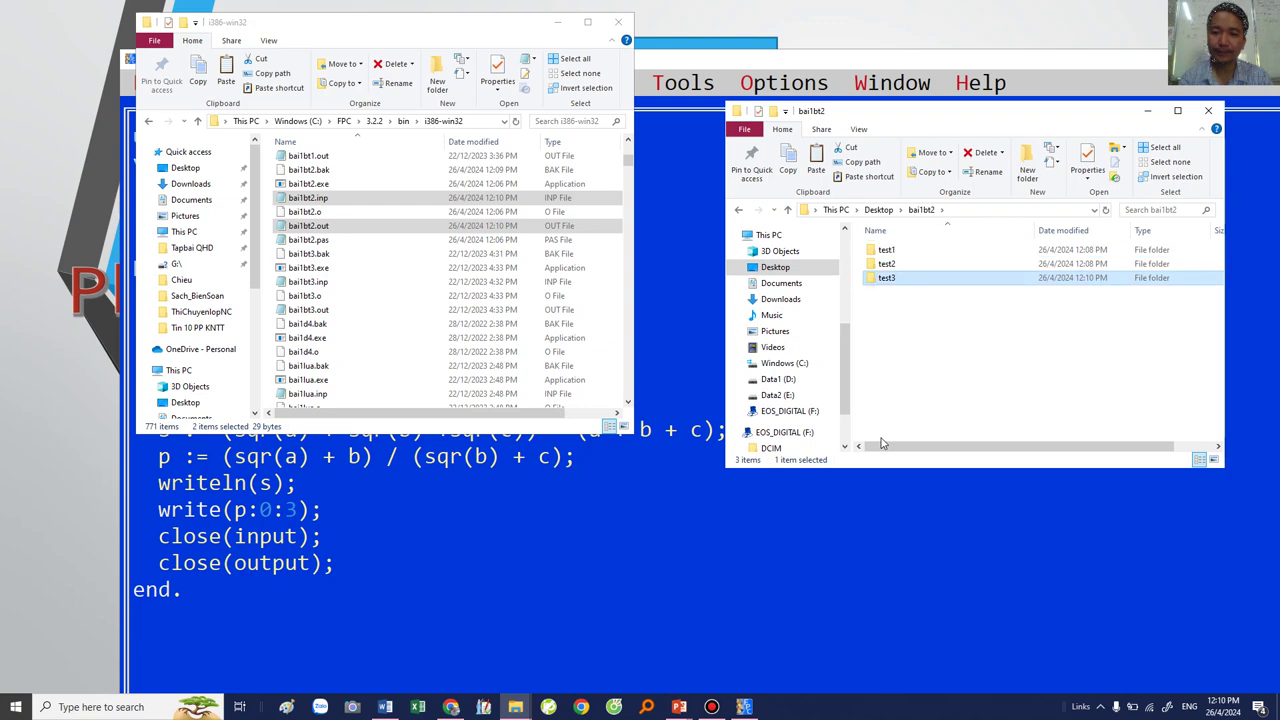
pyautogui.press('Return')
pyautogui.rightClick(963, 276)
pyautogui.click(966, 383)
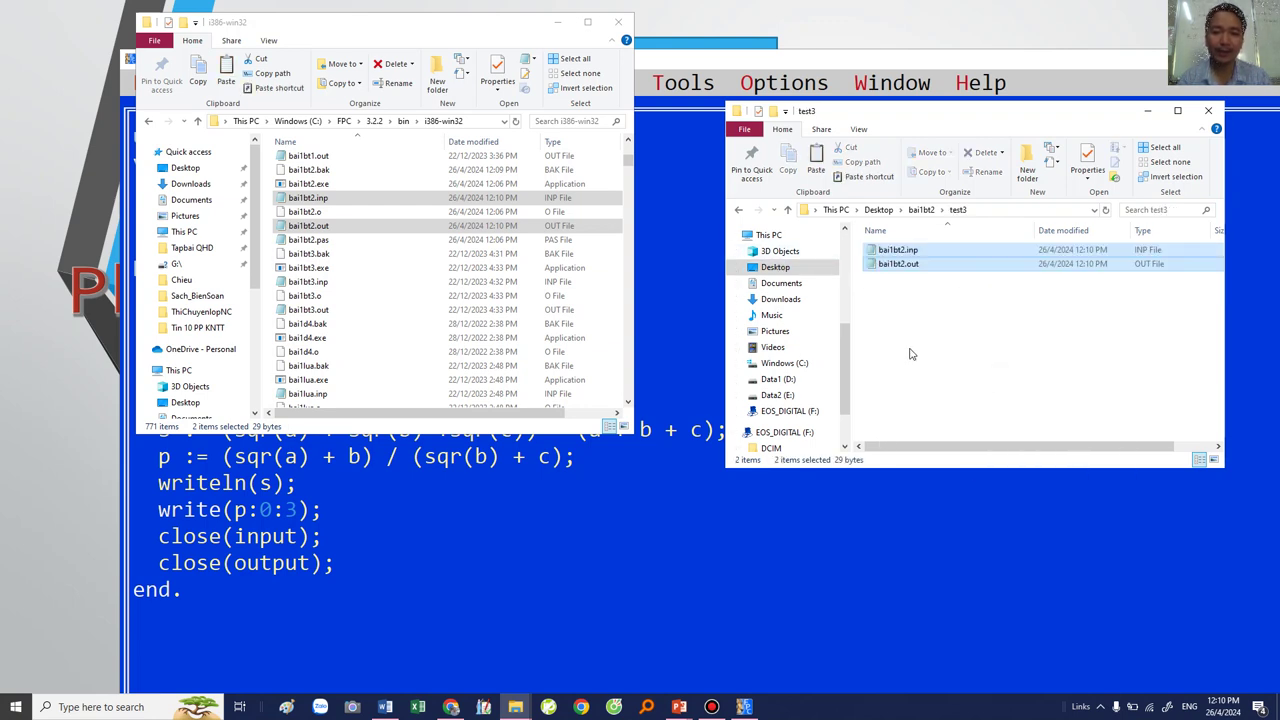
pyautogui.click(915, 211)
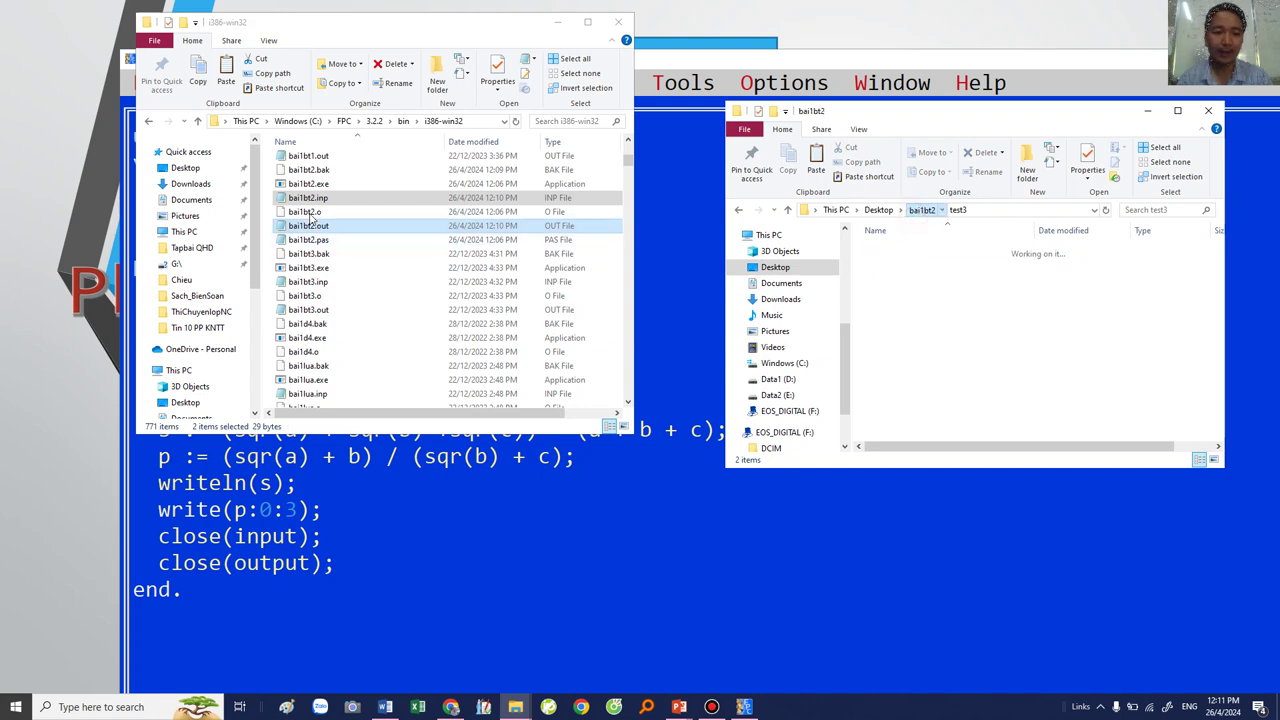
# Step: Reselect the test files in i386-win32 and return to the Free Pascal IDE
pyautogui.click(481, 121)
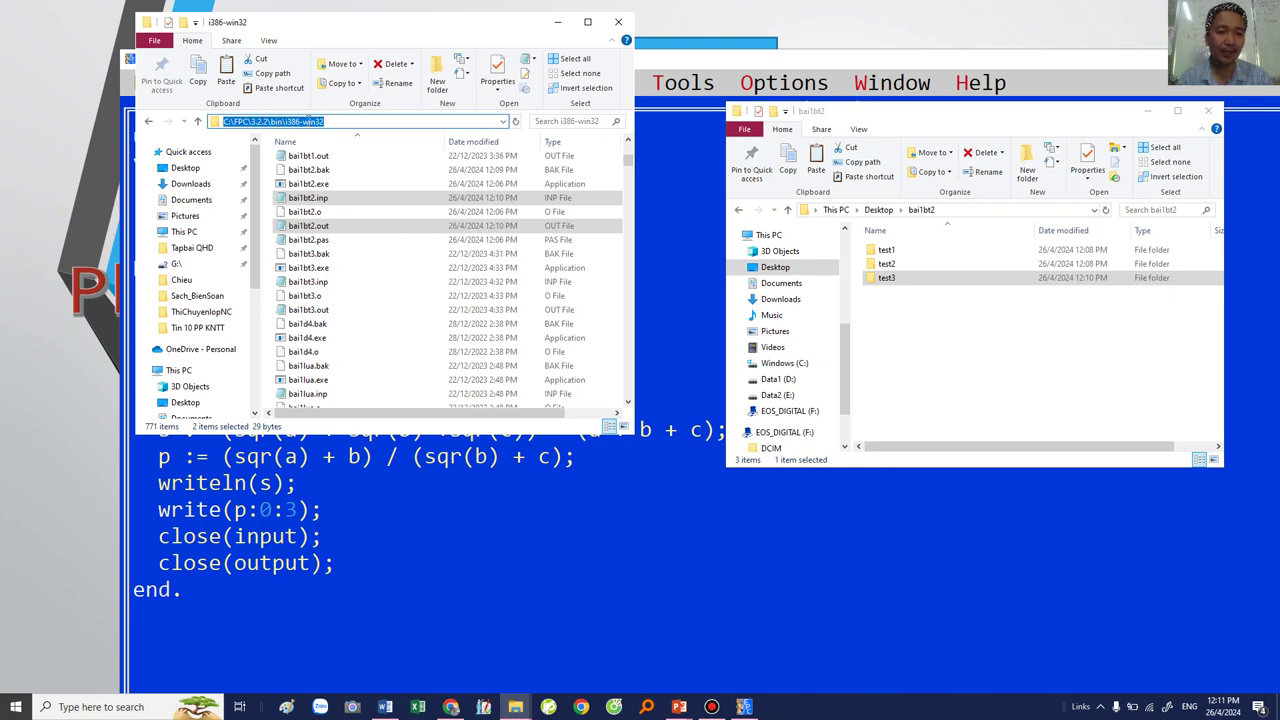
pyautogui.click(318, 198)
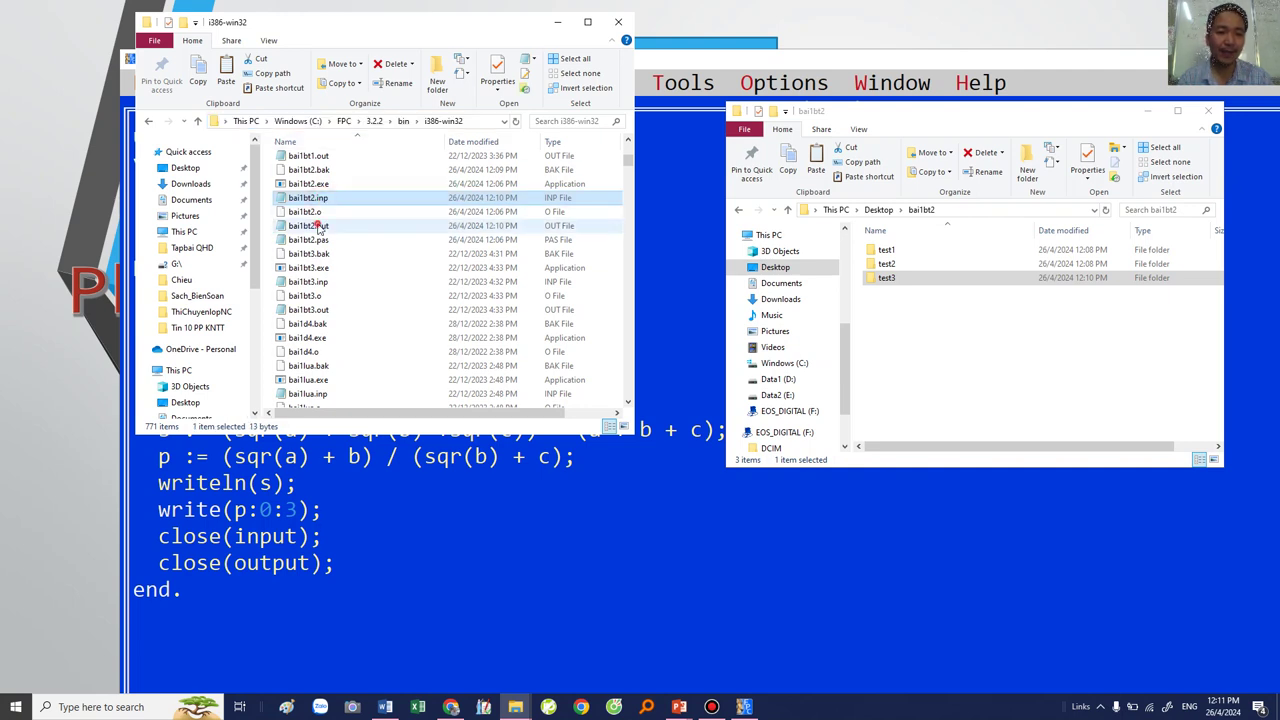
pyautogui.click(318, 226)
pyautogui.click(370, 478)
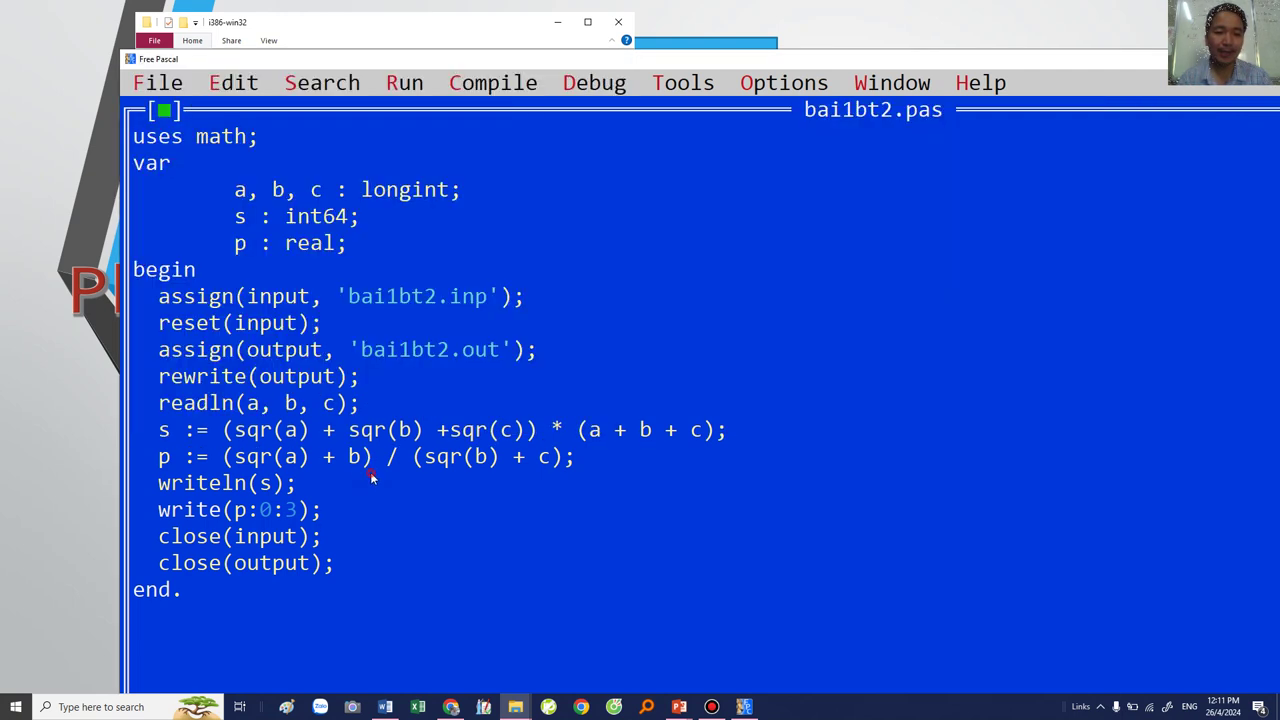
# Step: Replace bai1bt2.inp's contents with 23 45 678 and save it
pyautogui.rightClick(383, 303)
pyautogui.click(439, 480)
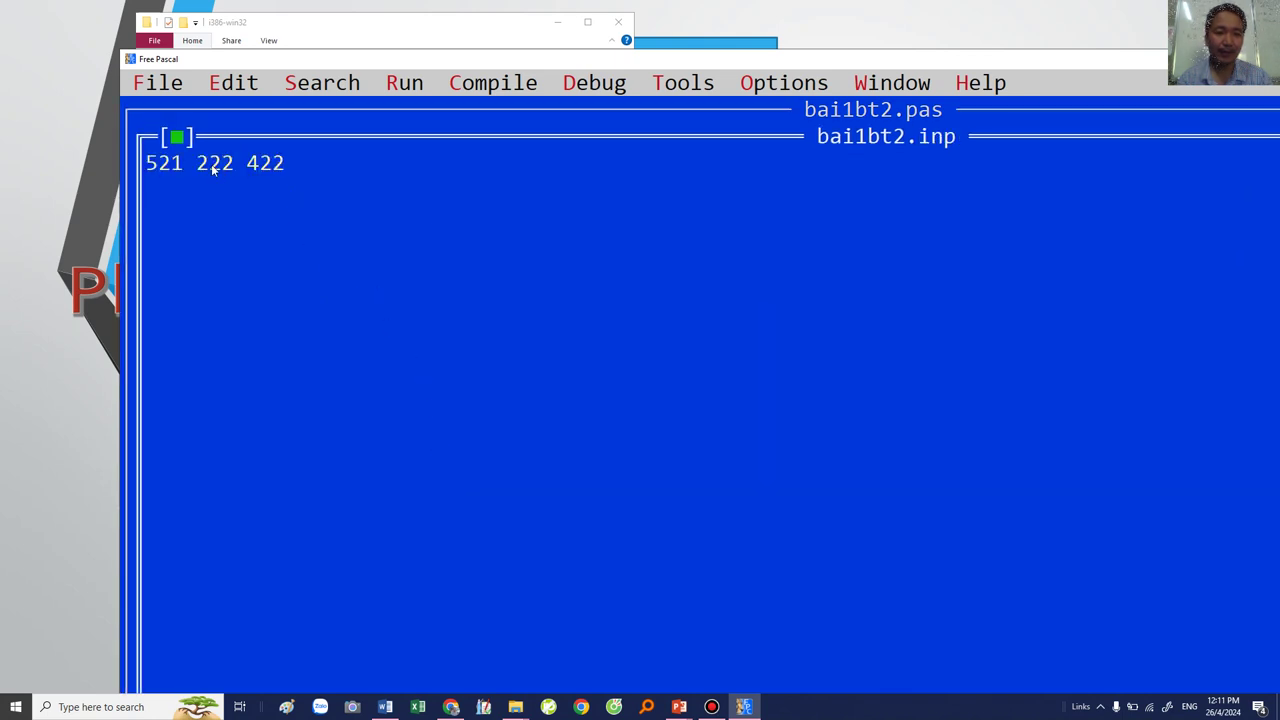
pyautogui.press('Delete')
pyautogui.press('Delete')
pyautogui.press('Delete')
pyautogui.press('Delete')
pyautogui.press('Delete')
pyautogui.press('Delete')
pyautogui.press('Delete')
pyautogui.press('Delete')
pyautogui.press('Delete')
pyautogui.press('Delete')
pyautogui.press('Delete')
pyautogui.write('23 45 678')
pyautogui.click(176, 136)
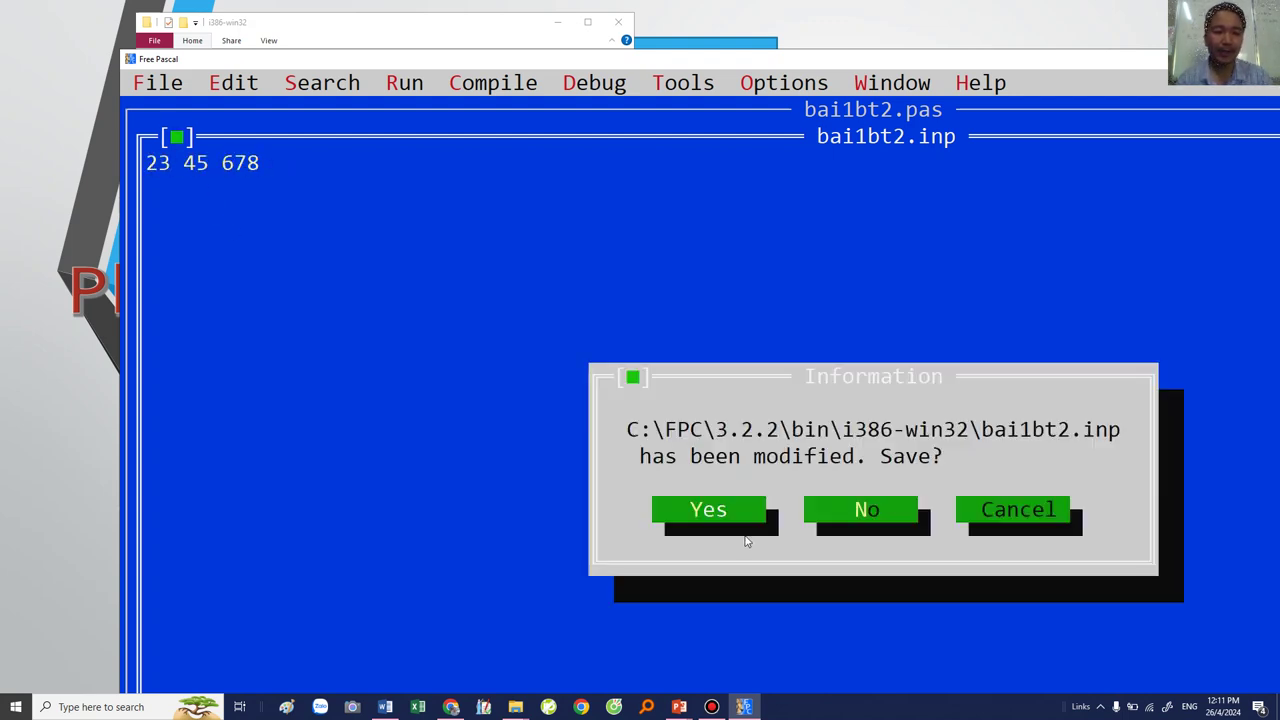
pyautogui.click(709, 510)
# Step: Run the program and check bai1bt2.out shows 344829548 and 0.212
pyautogui.click(404, 84)
pyautogui.click(420, 139)
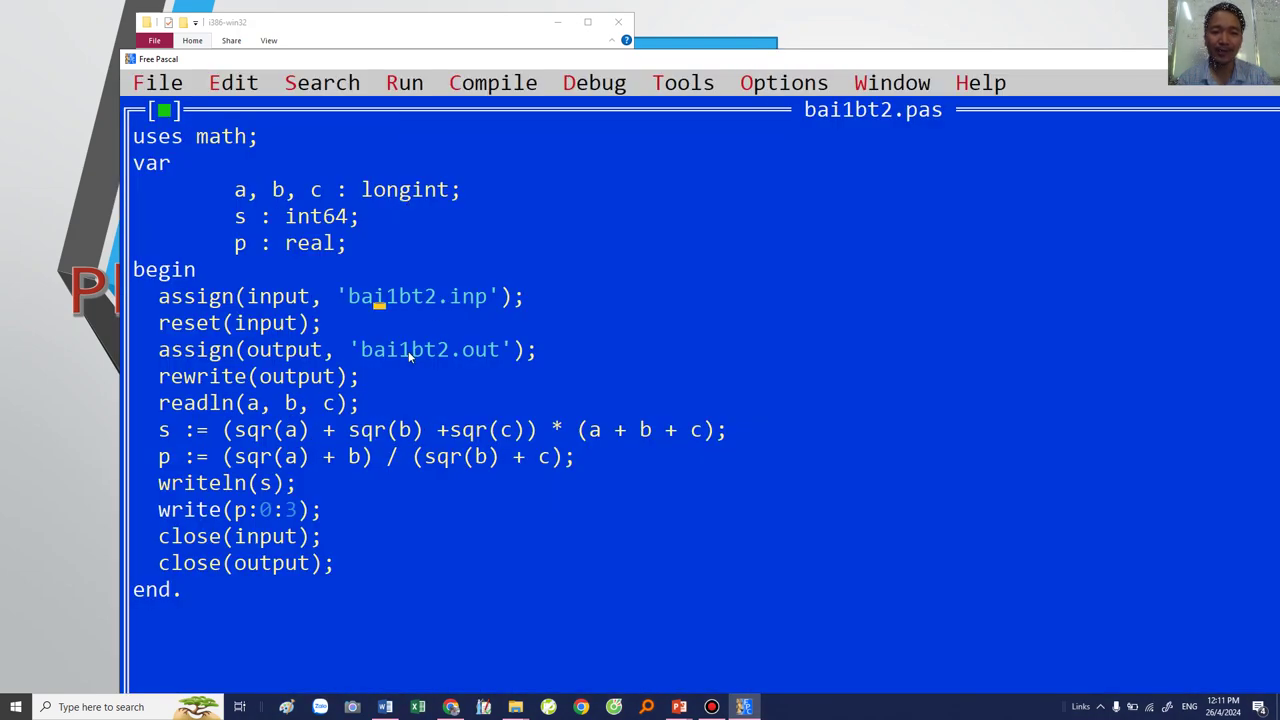
pyautogui.rightClick(408, 350)
pyautogui.click(488, 535)
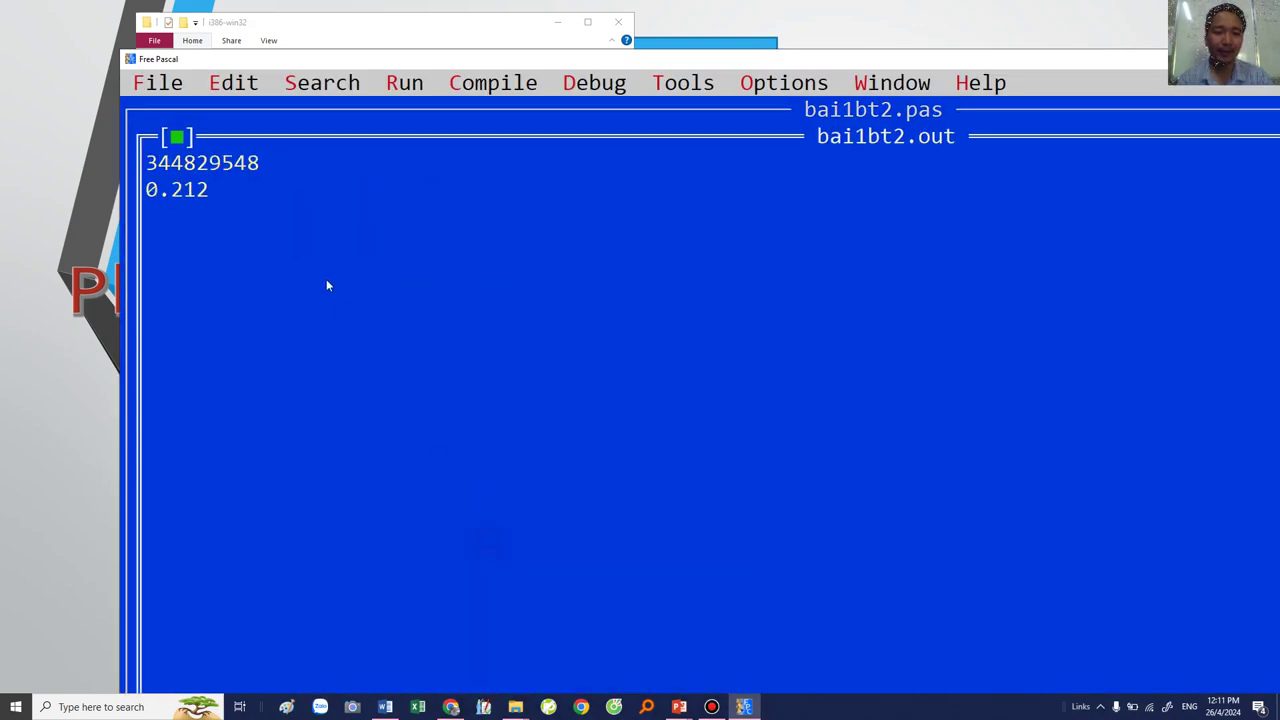
pyautogui.click(182, 138)
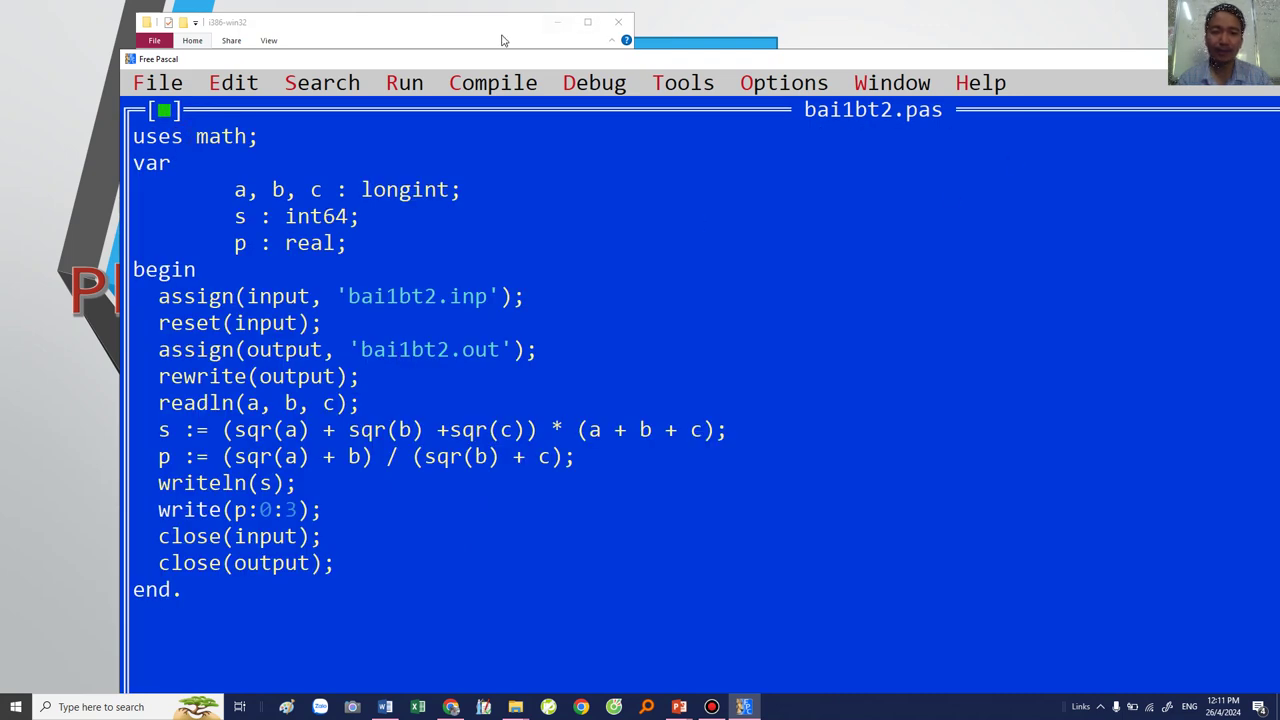
pyautogui.click(503, 40)
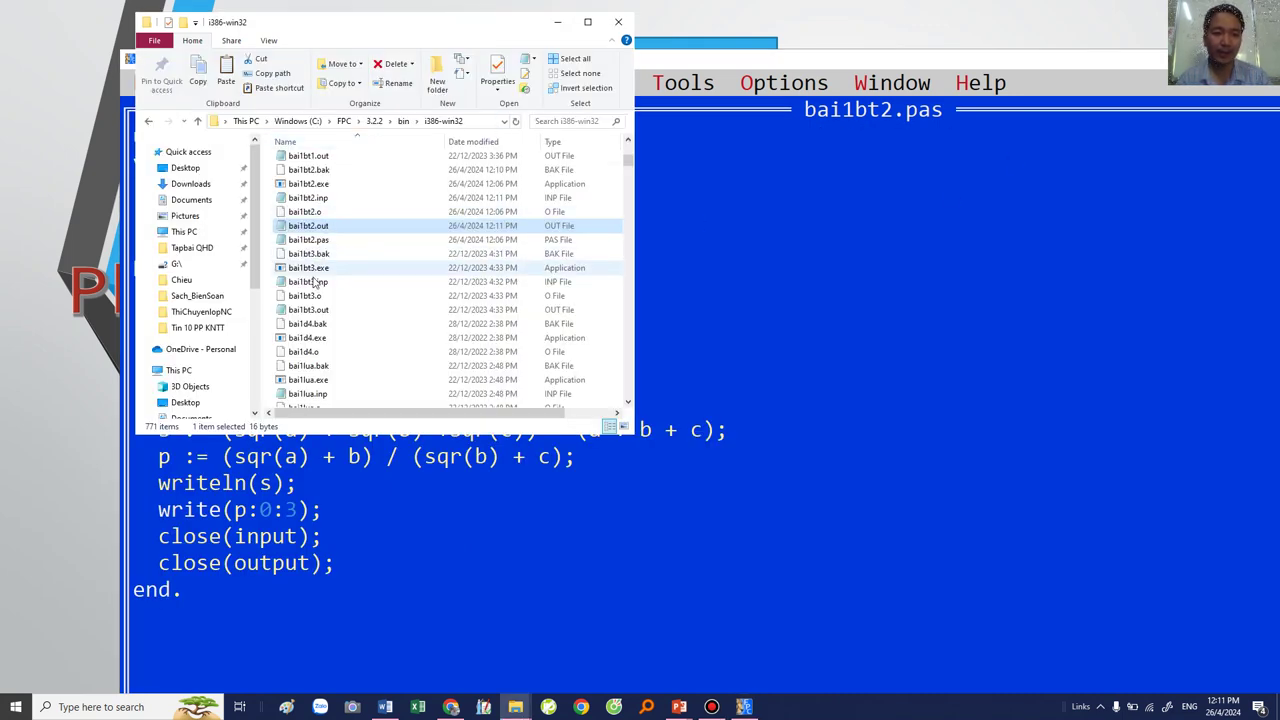
# Step: Copy bai1bt2.inp and bai1bt2.out for the new test
pyautogui.keyDown('ctrl'); pyautogui.click(306, 198); pyautogui.keyUp('ctrl')
pyautogui.rightClick(306, 199)
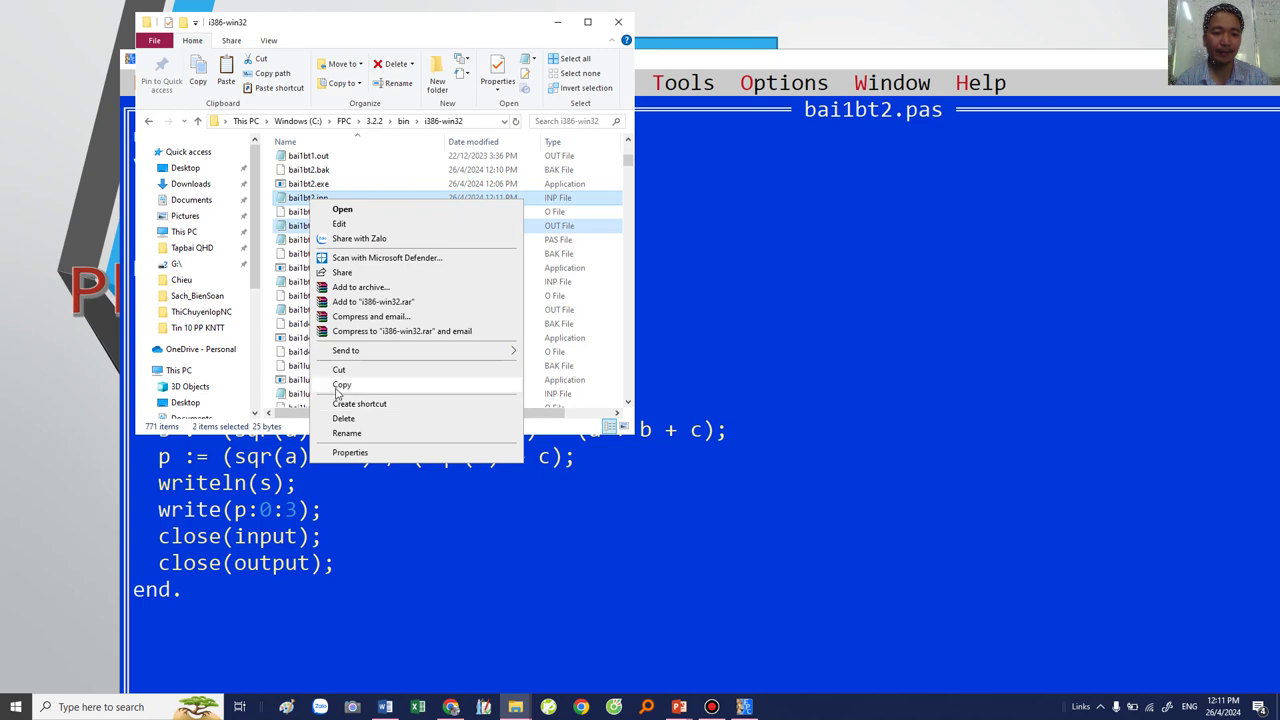
pyautogui.click(341, 386)
pyautogui.hotkey('alt', 'Tab')
pyautogui.hotkey('alt', 'Tab')
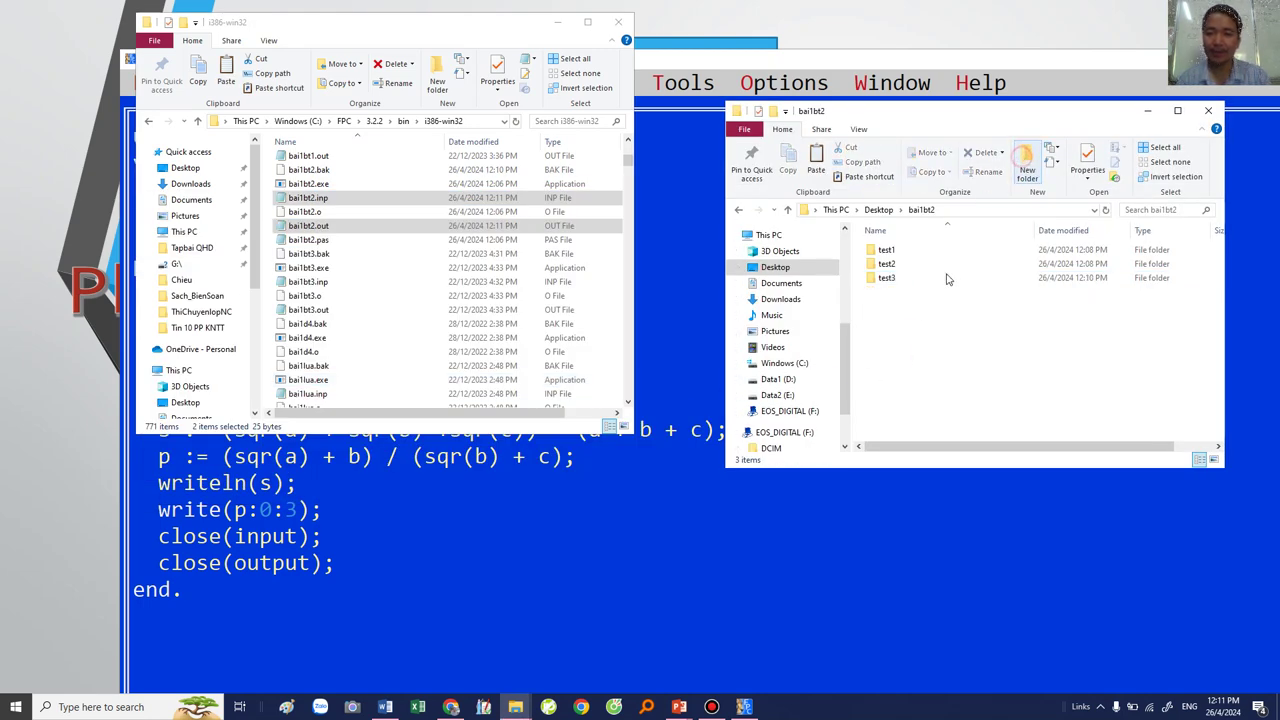
# Step: Create folder test4 in bai1bt2, paste both test files into it, and return to Desktop
pyautogui.hotkey('ctrl', 'shift', 'n')
pyautogui.write('test4')
pyautogui.press('Return')
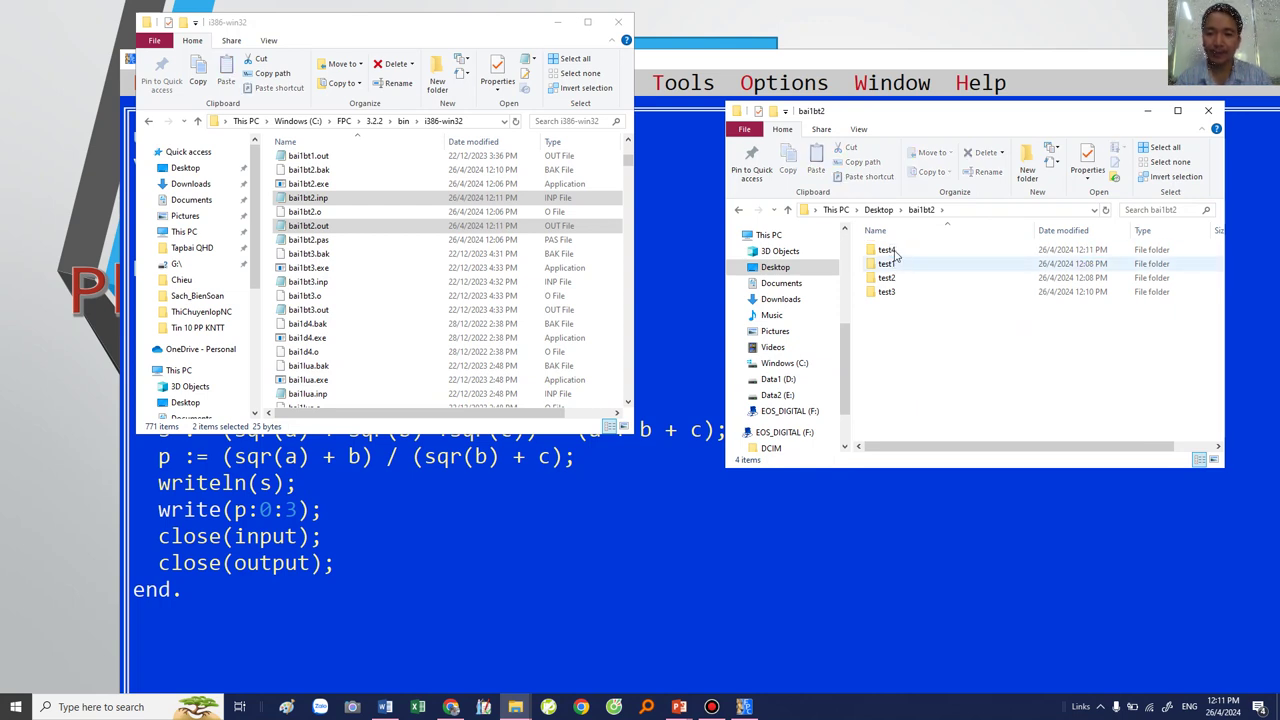
pyautogui.doubleClick(886, 250)
pyautogui.rightClick(904, 287)
pyautogui.click(934, 377)
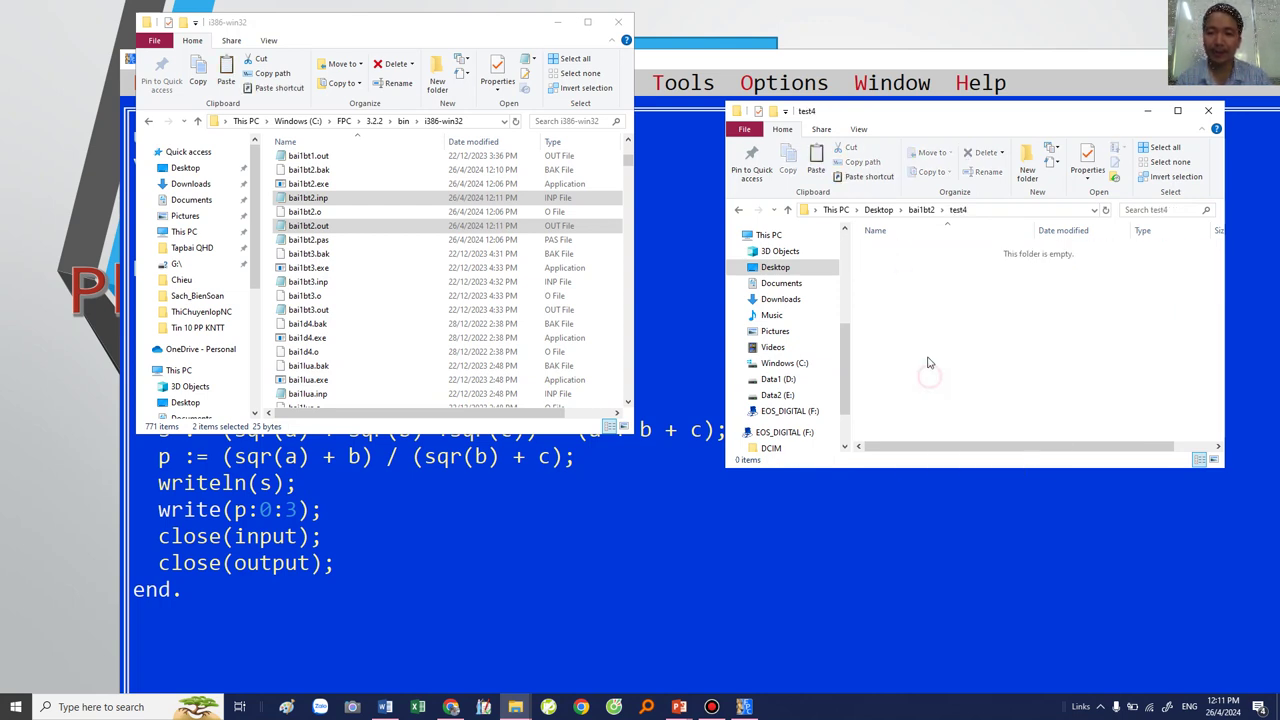
pyautogui.click(924, 210)
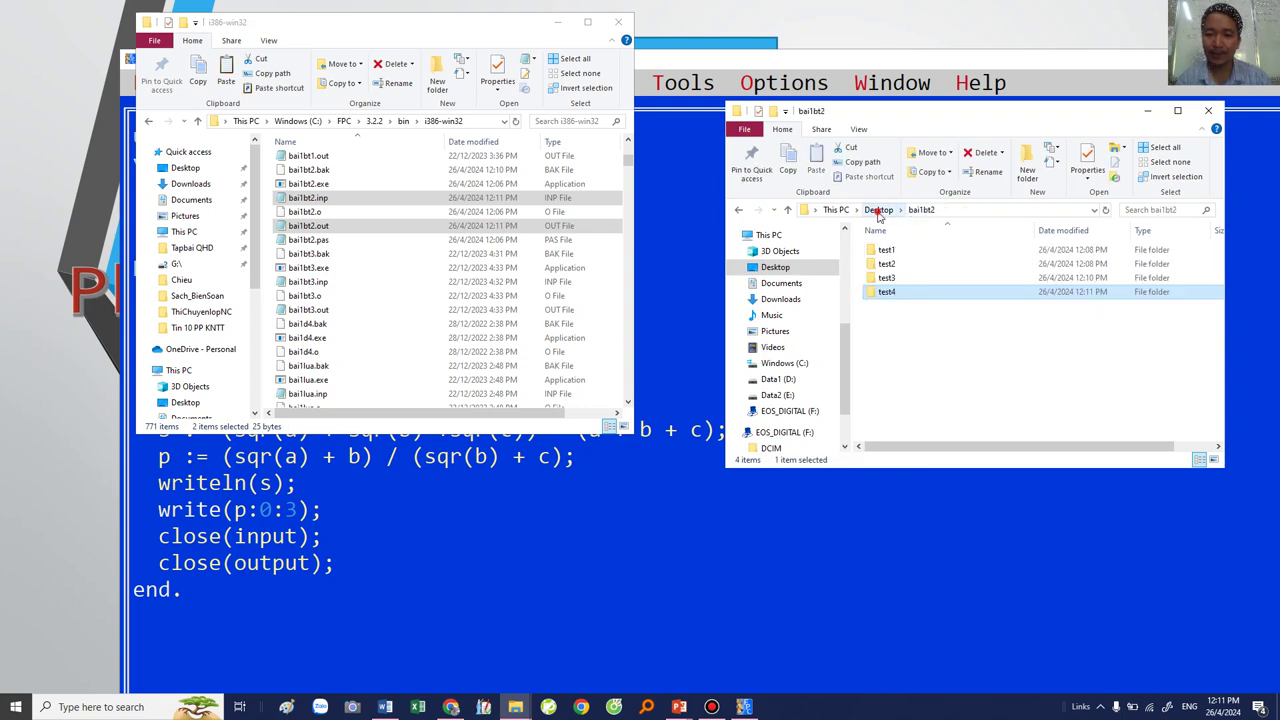
pyautogui.hotkey('alt', 'Up')
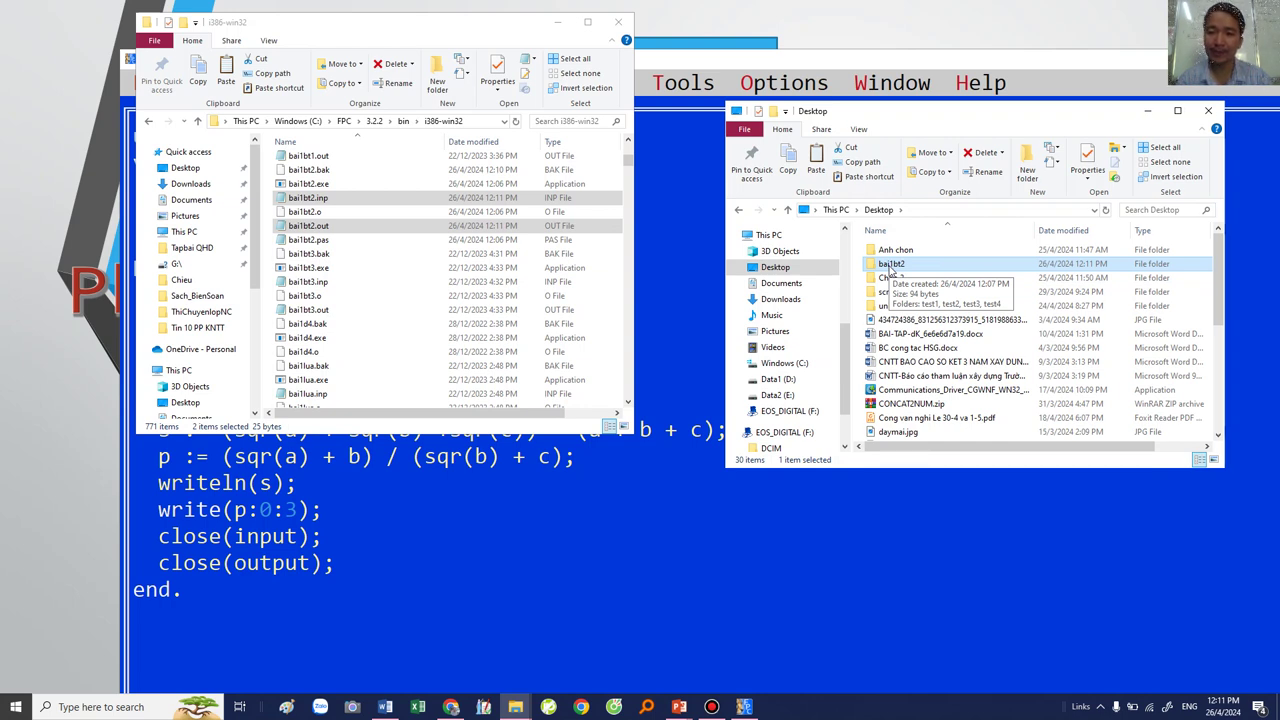
# Step: Cut the Desktop bai1bt2 folder and open D:\HSG2024\Botest in a maximized window
pyautogui.rightClick(889, 268)
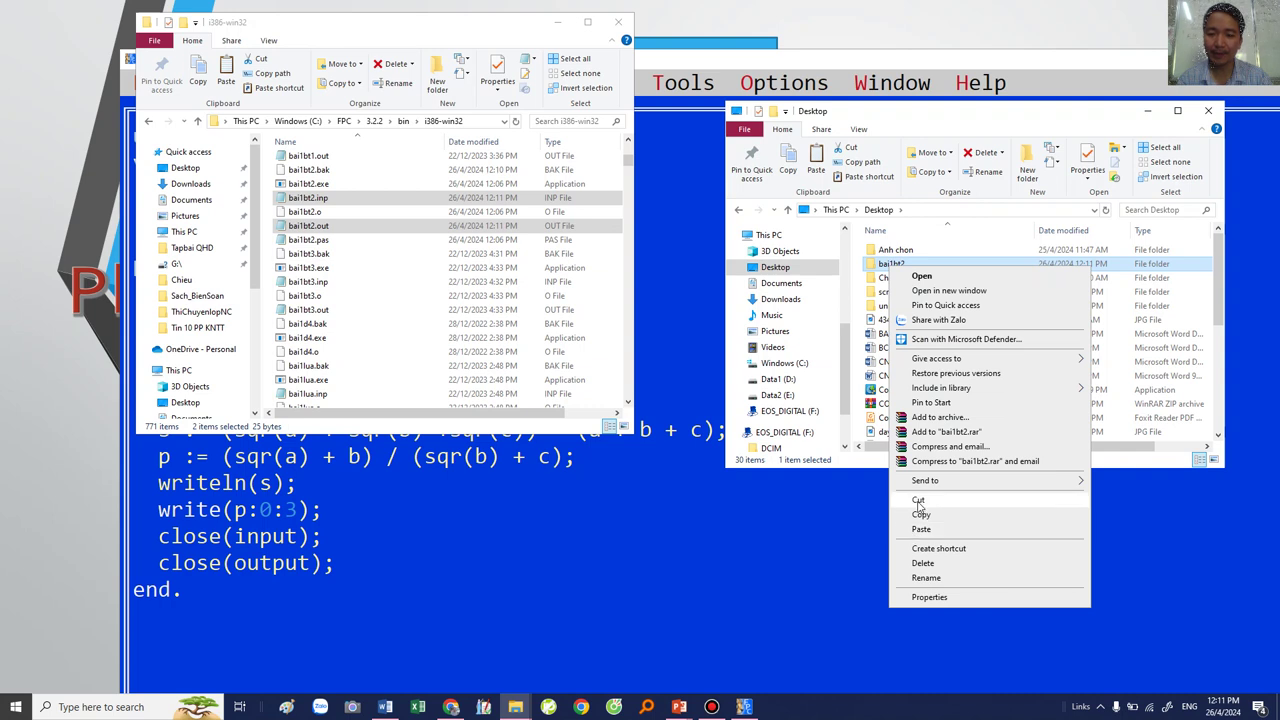
pyautogui.click(917, 504)
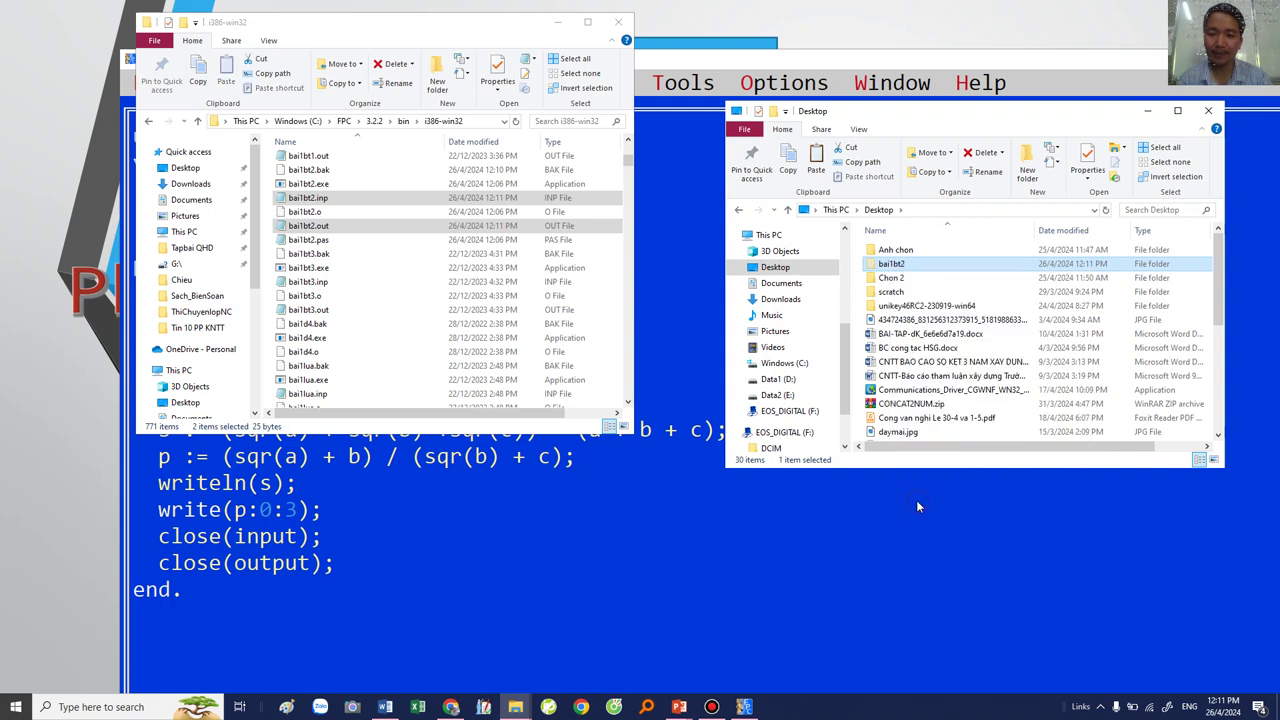
pyautogui.click(778, 379)
pyautogui.scroll(-2, 905, 350)
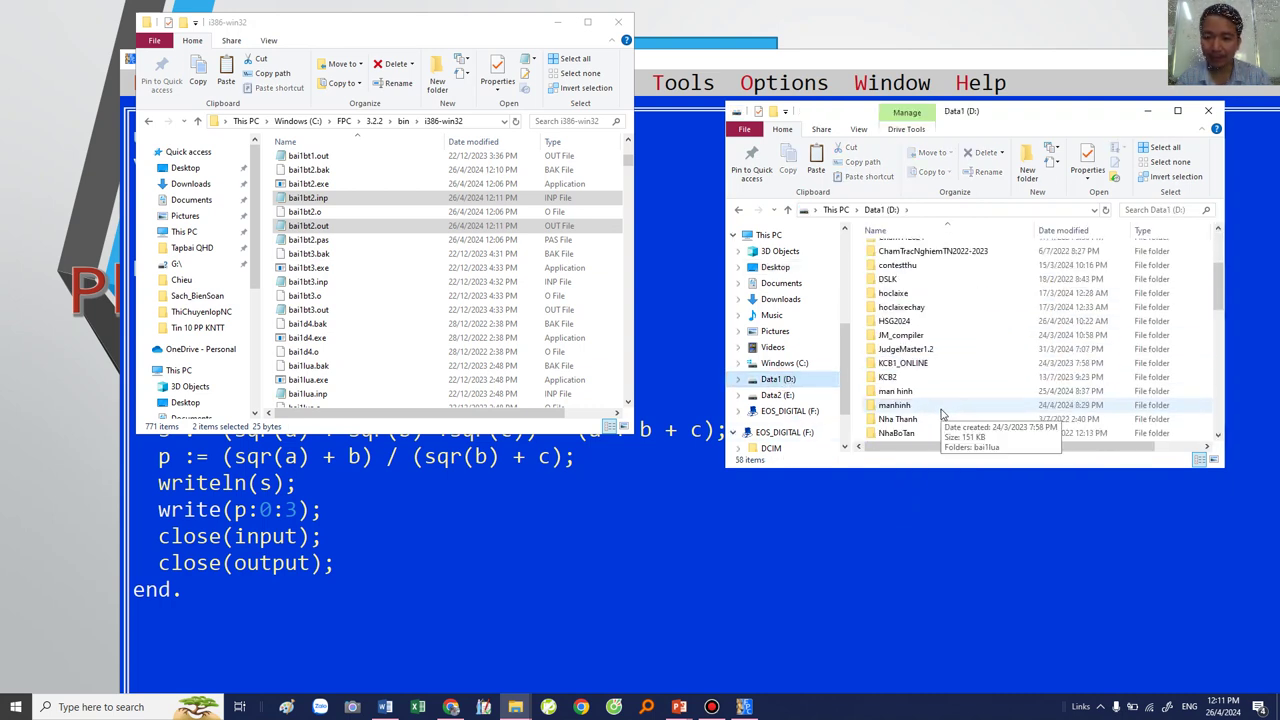
pyautogui.doubleClick(906, 322)
pyautogui.click(885, 266)
pyautogui.doubleClick(885, 266)
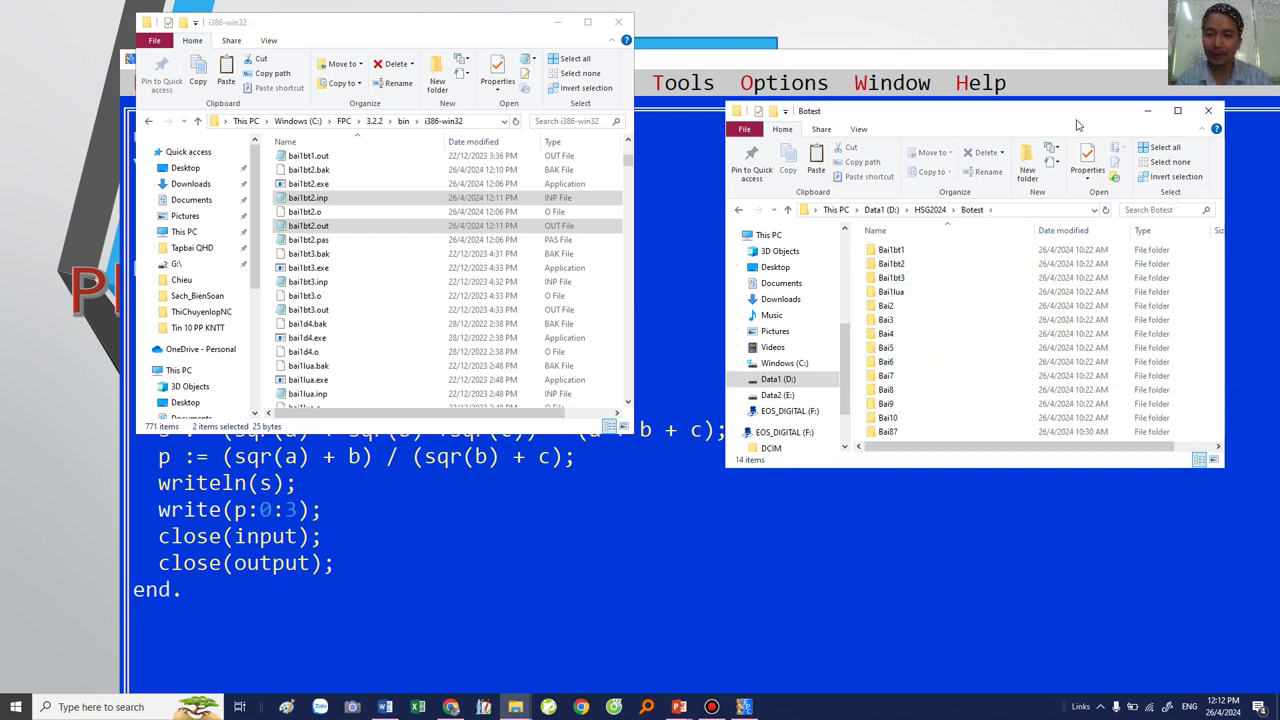
pyautogui.doubleClick(1071, 118)
# Step: Paste bai1bt2 into Botest, merging it with the existing Bai1bt2 folder
pyautogui.click(193, 157)
pyautogui.rightClick(680, 209)
pyautogui.click(727, 298)
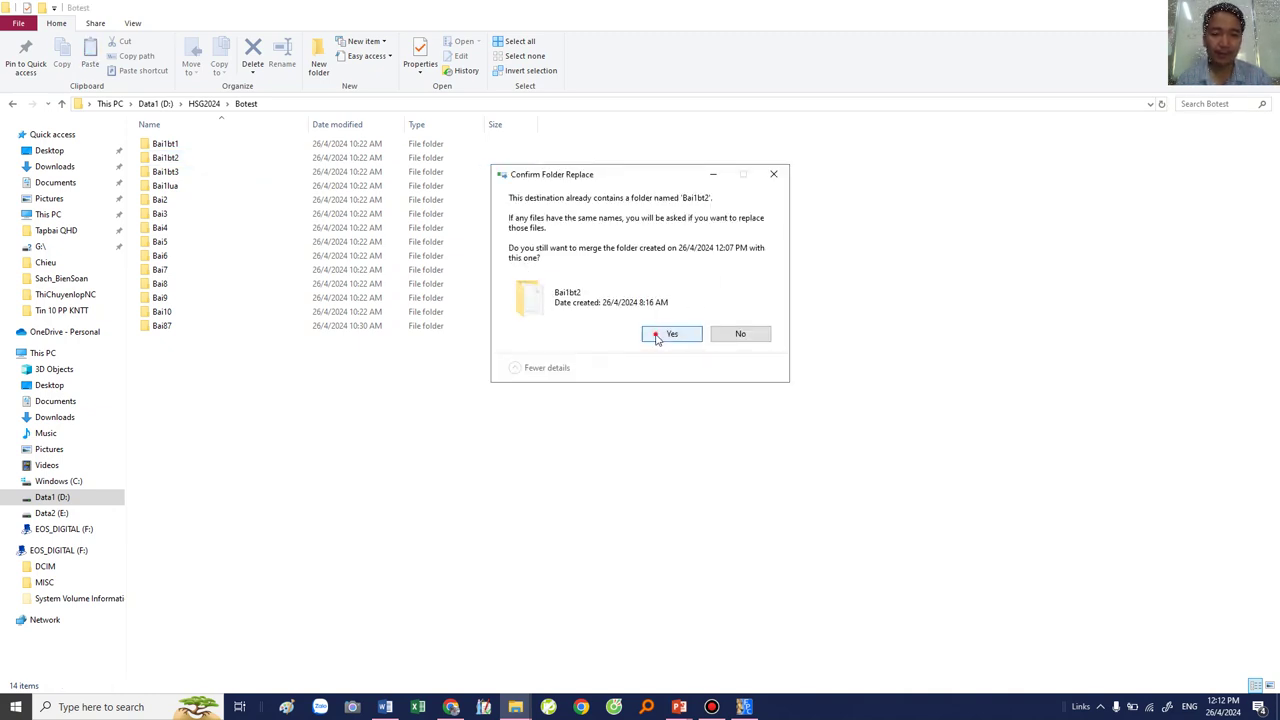
pyautogui.click(669, 334)
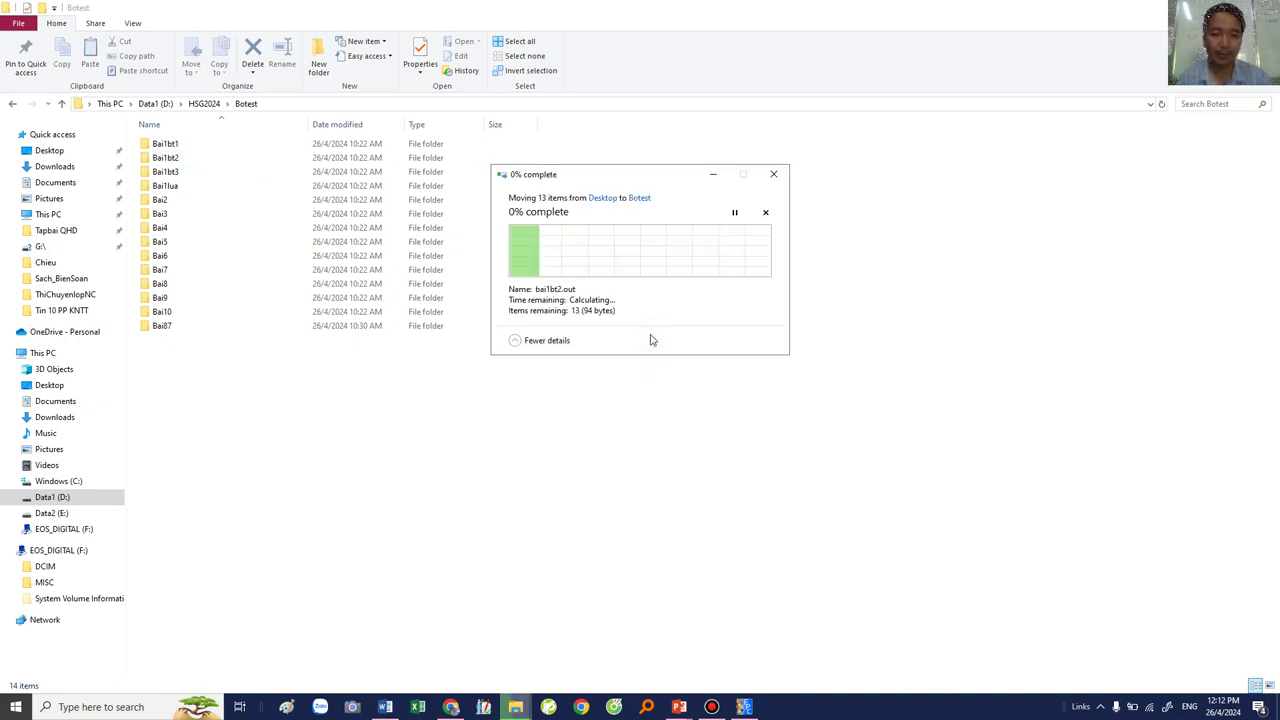
# Step: Open Bai1bt2 and check that test1–test4 sit beside test01–test04
pyautogui.click(181, 160)
pyautogui.doubleClick(181, 160)
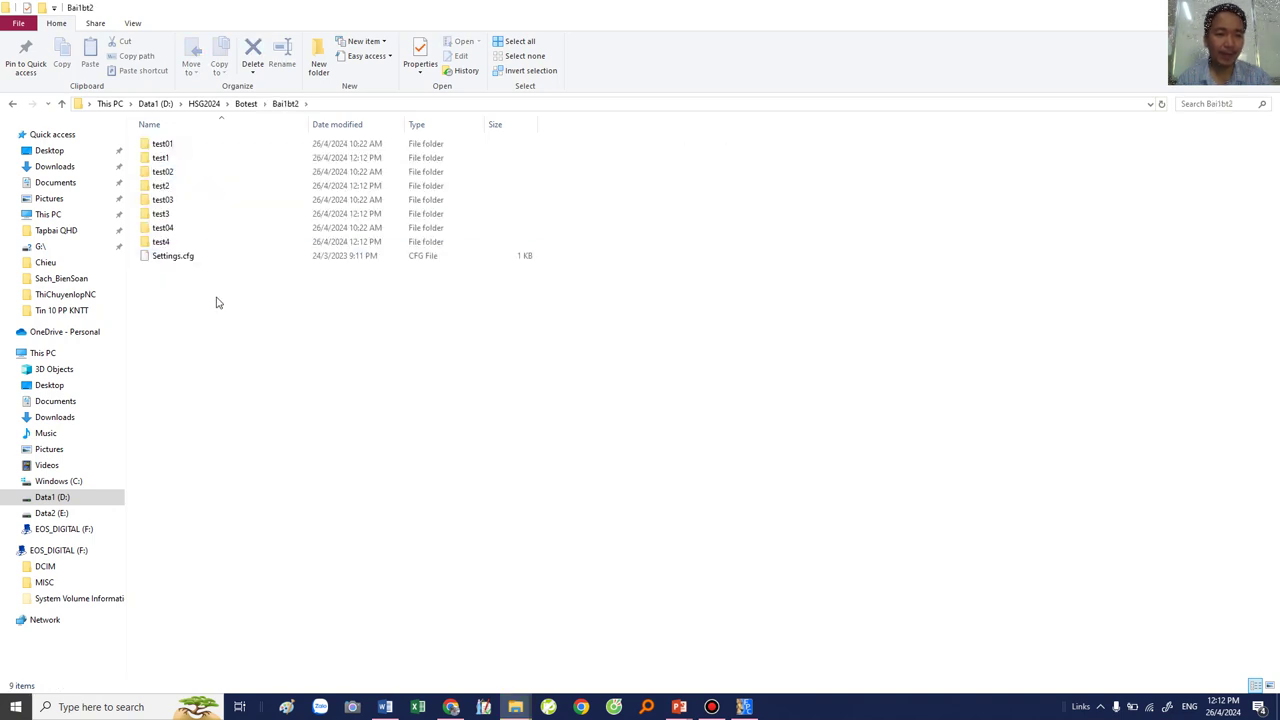
pyautogui.click(170, 159)
pyautogui.click(166, 186)
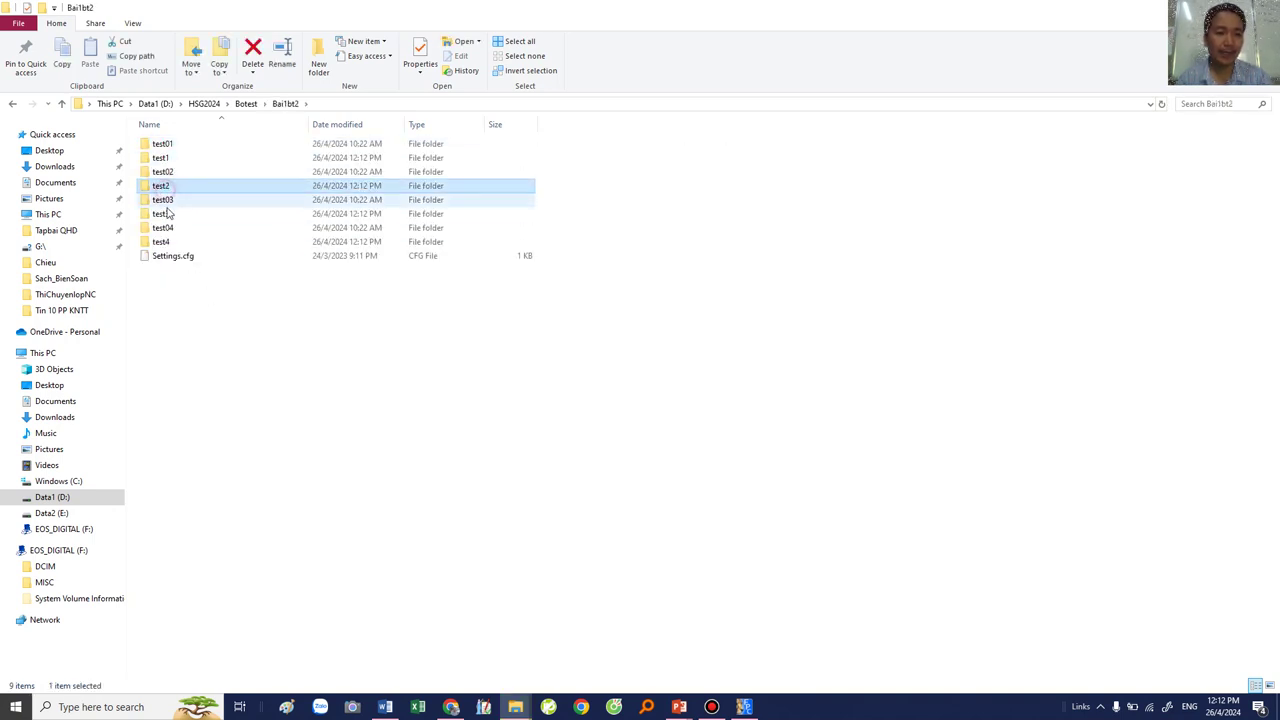
pyautogui.click(165, 213)
pyautogui.click(165, 241)
pyautogui.click(170, 144)
pyautogui.click(174, 171)
pyautogui.click(178, 199)
pyautogui.click(181, 228)
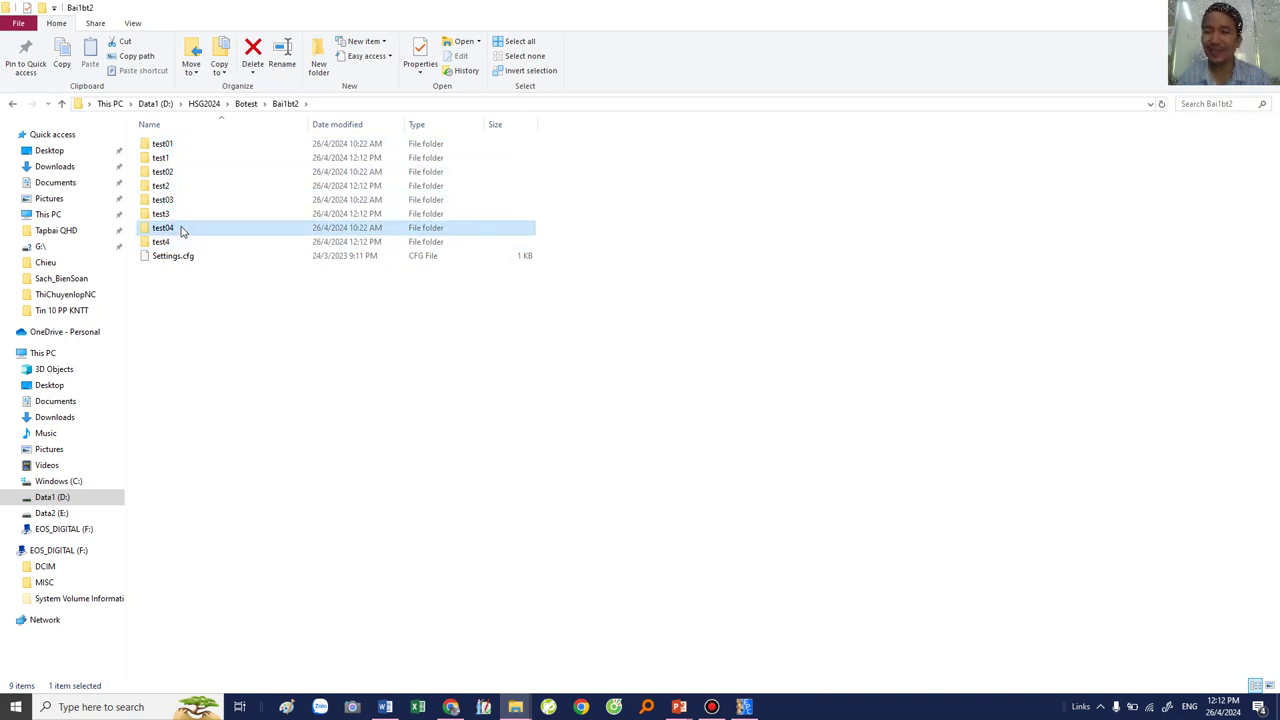
pyautogui.click(332, 368)
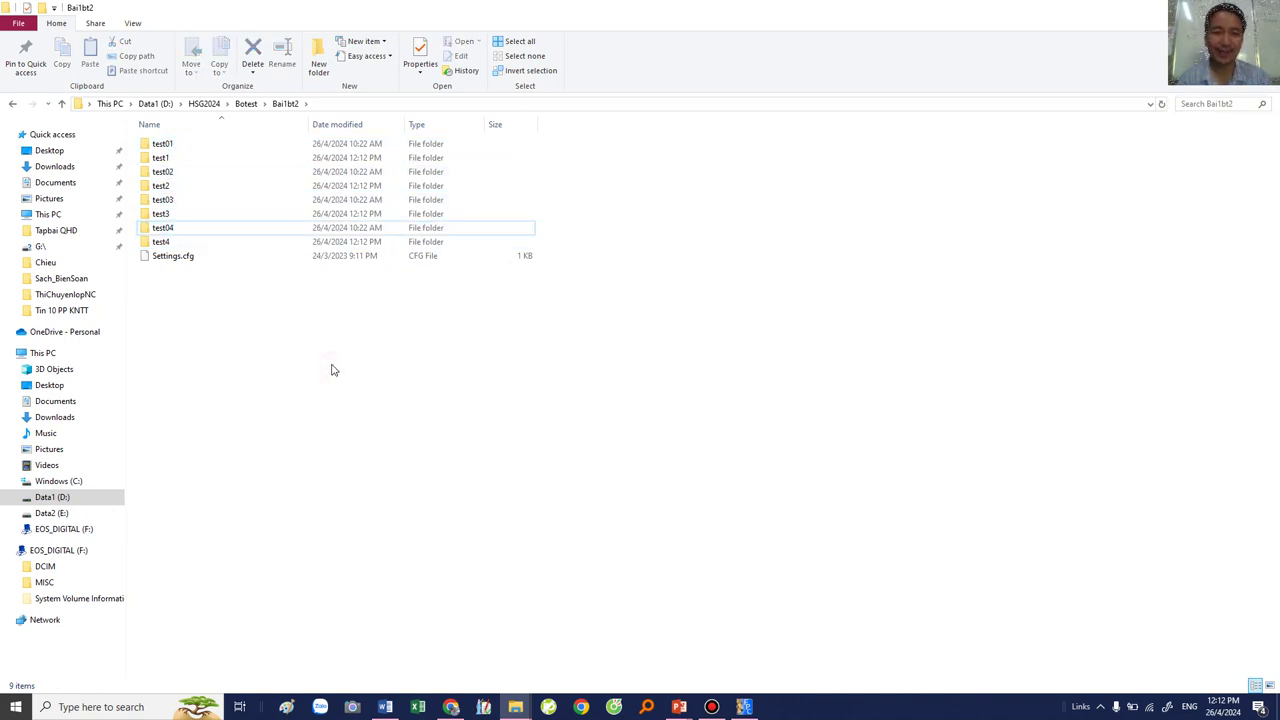
# Step: Browse the Botest folders Bai1bt3, Bai1bt2 and Bai1ua before closing the window
pyautogui.rightClick(676, 12)
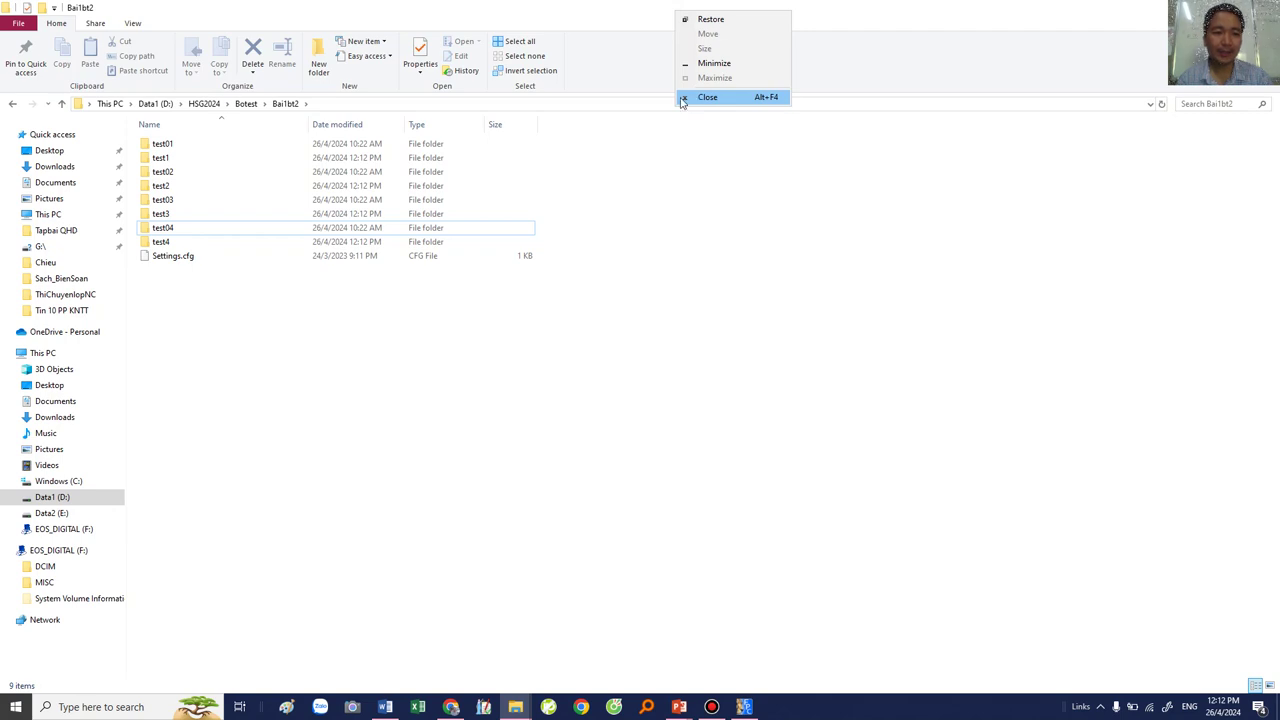
pyautogui.click(245, 103)
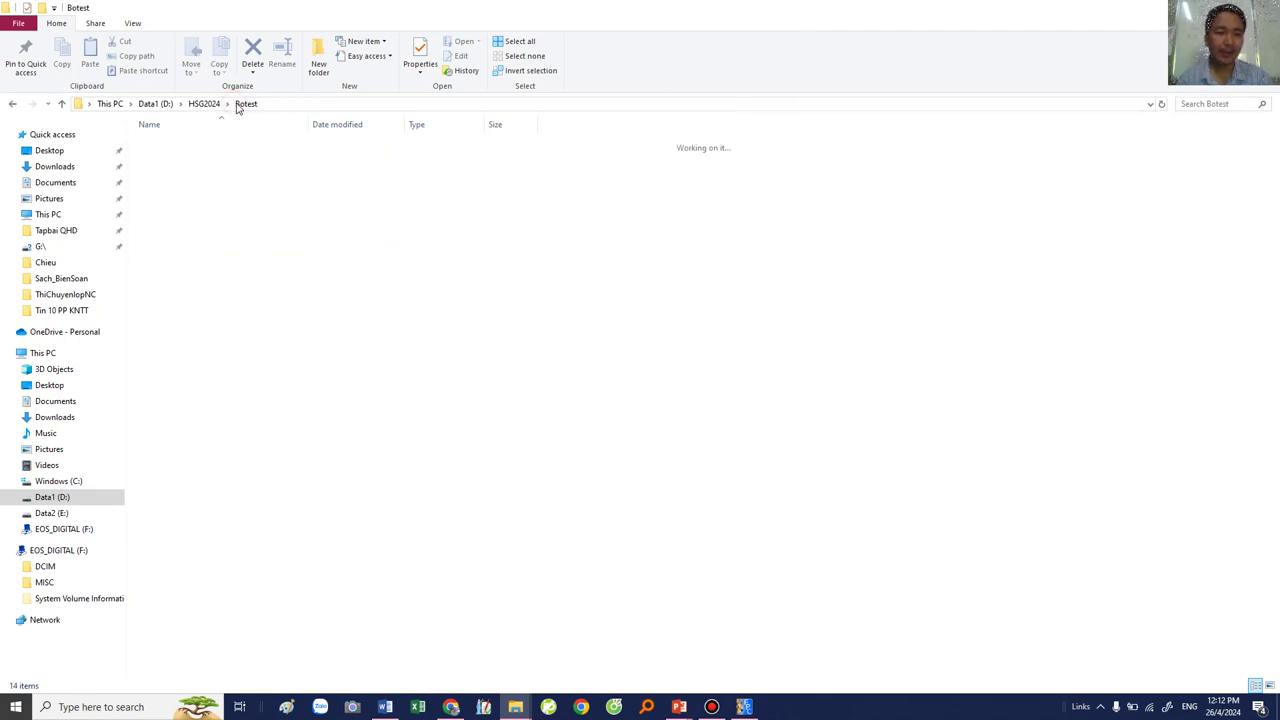
pyautogui.click(207, 363)
pyautogui.click(165, 283)
pyautogui.click(170, 172)
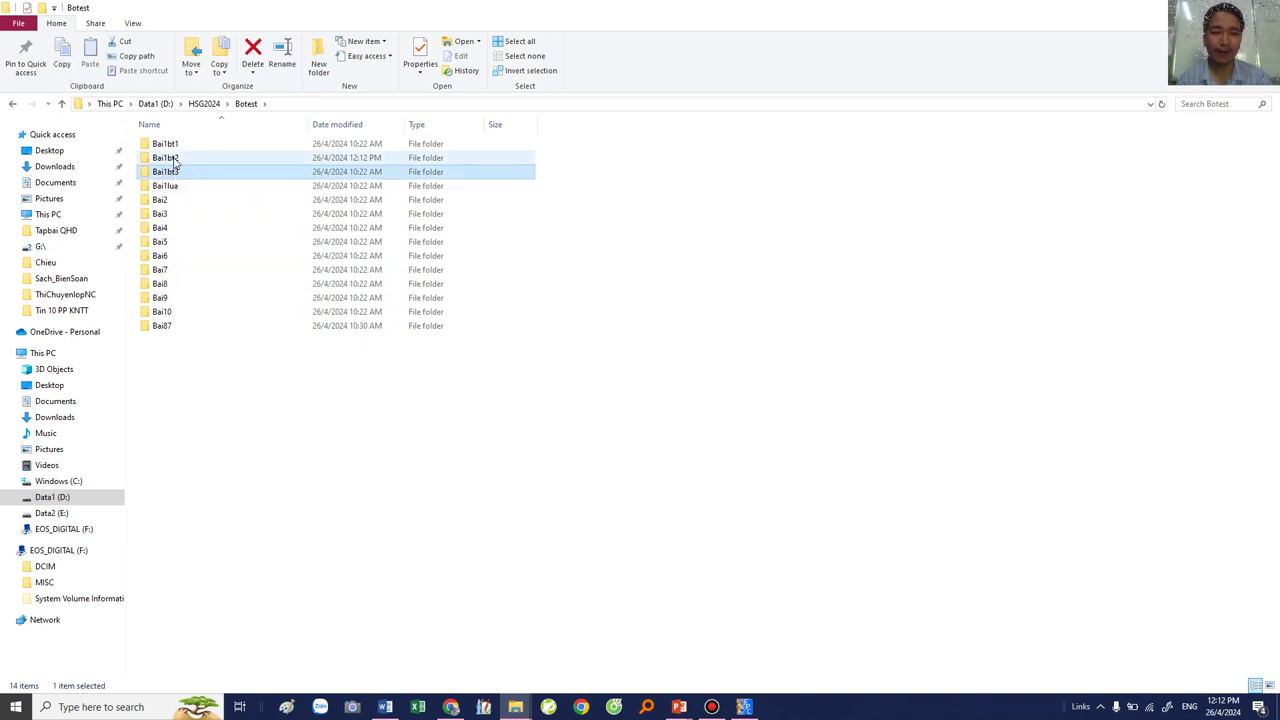
pyautogui.doubleClick(174, 160)
pyautogui.click(250, 101)
pyautogui.doubleClick(180, 148)
pyautogui.click(243, 105)
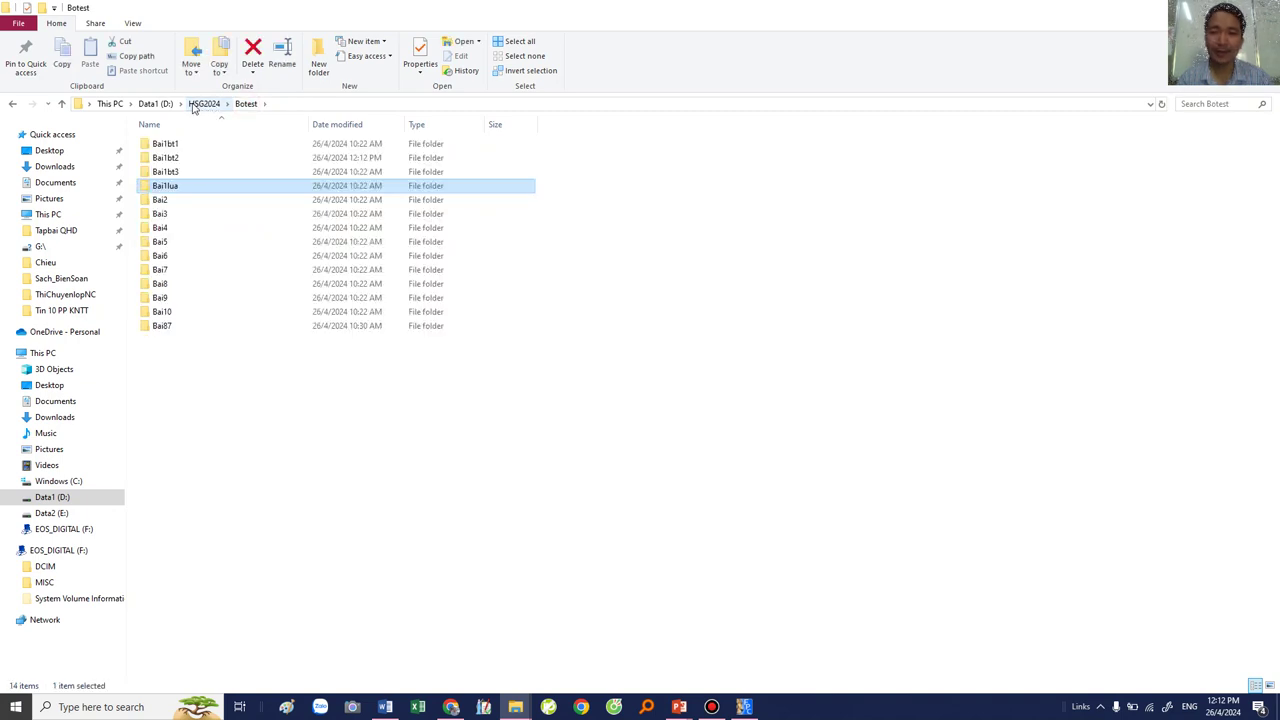
pyautogui.rightClick(457, 10)
# Step: Close the Botest and i386-win32 windows and the bai1bt2.pas editor, then exit Free Pascal
pyautogui.click(484, 98)
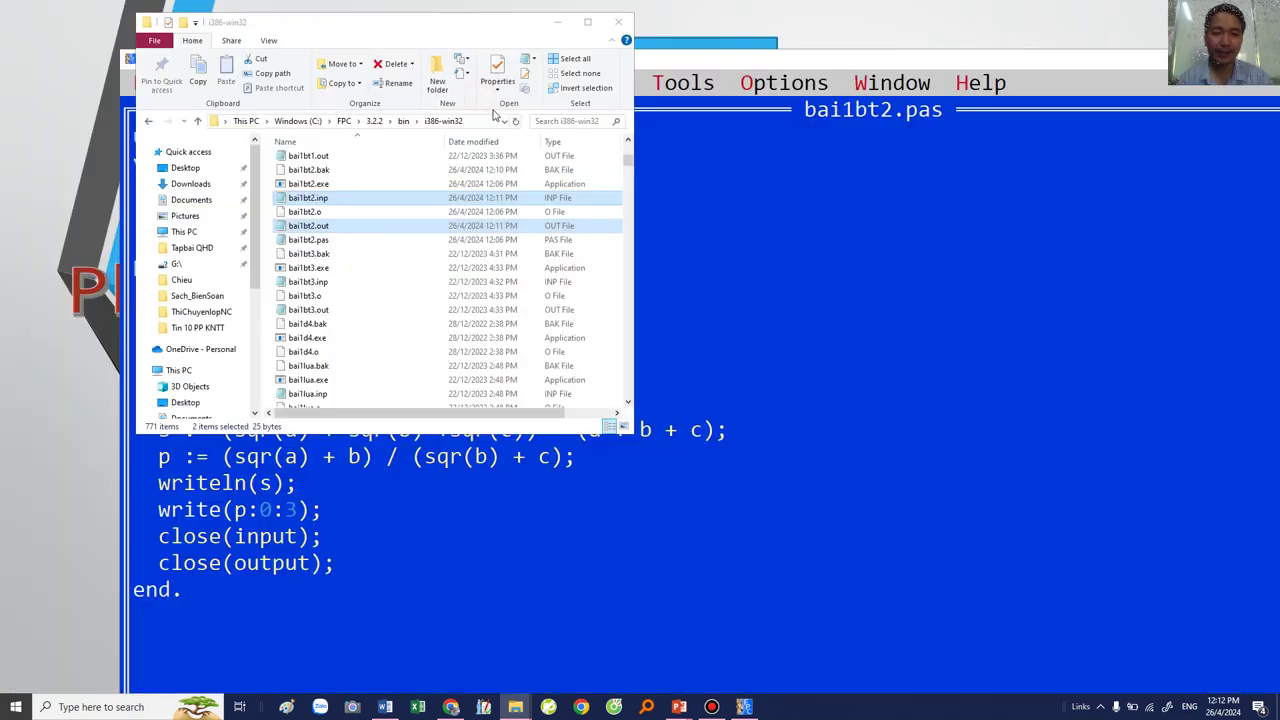
pyautogui.click(618, 21)
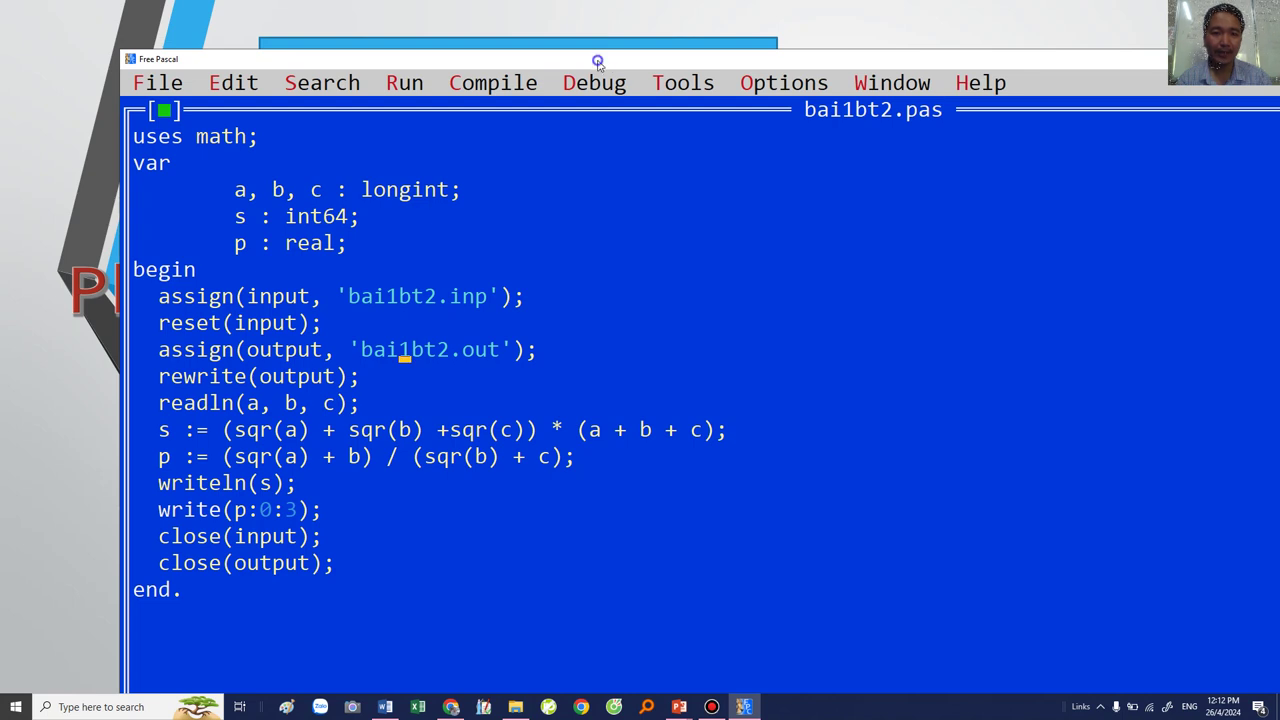
pyautogui.rightClick(597, 62)
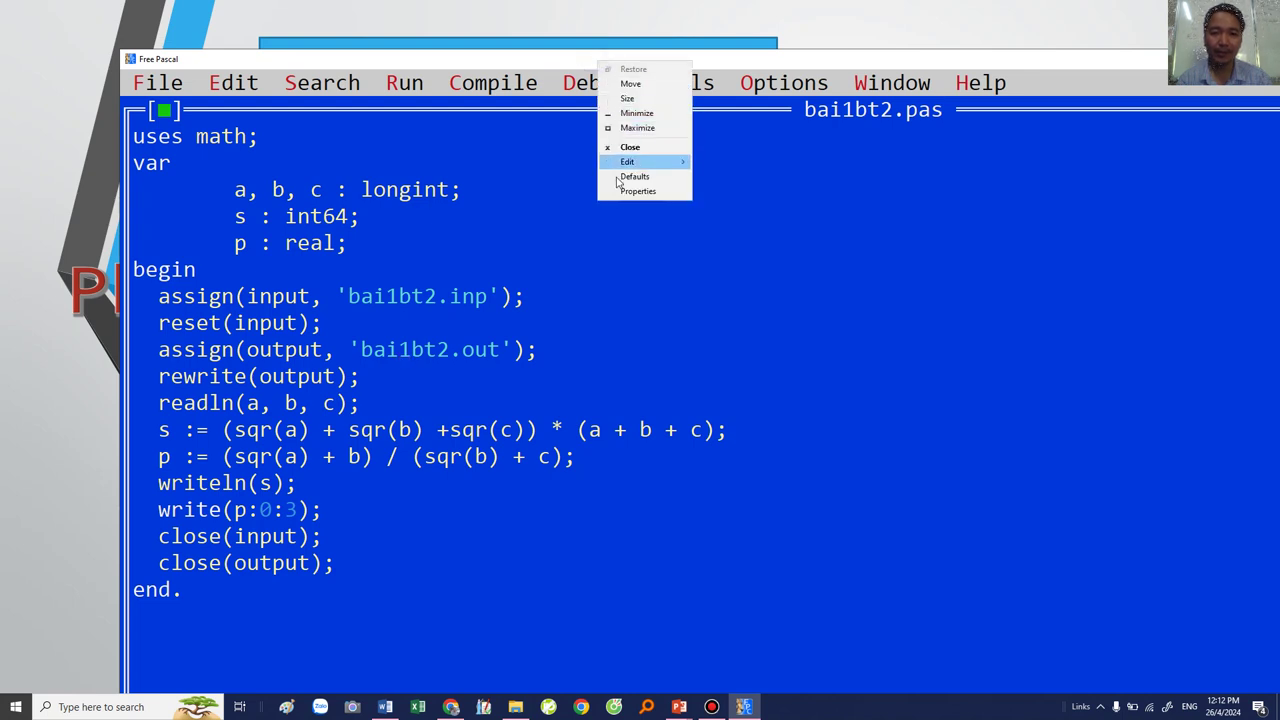
pyautogui.click(163, 110)
pyautogui.click(163, 110)
pyautogui.hotkey('alt', 'f')
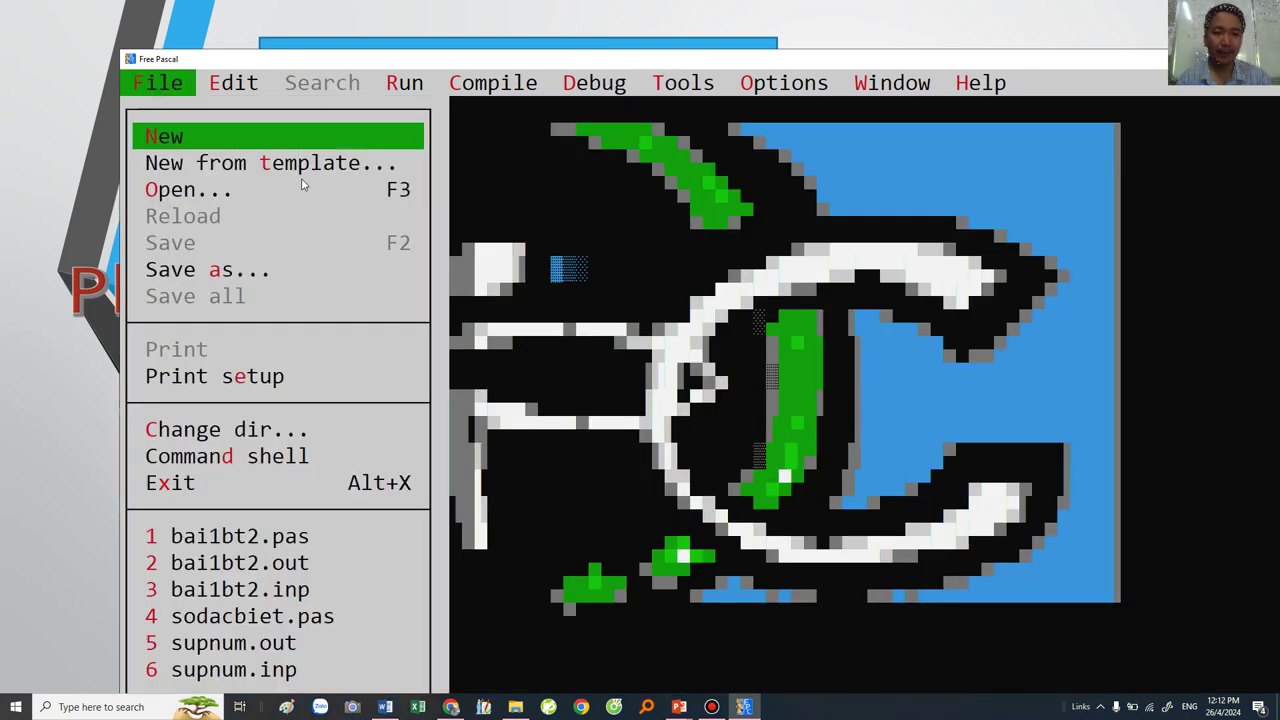
pyautogui.click(178, 484)
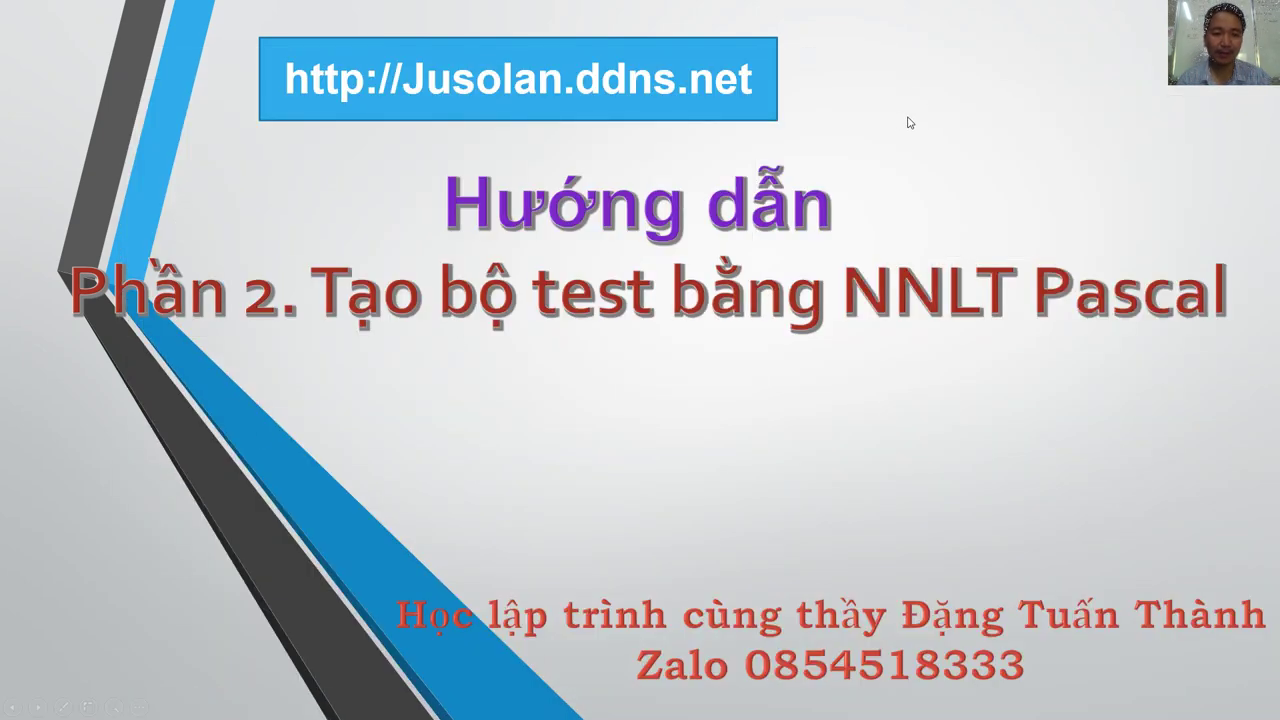
# Step: Leave the PowerPoint slideshow and show the desktop
pyautogui.press('super+d')
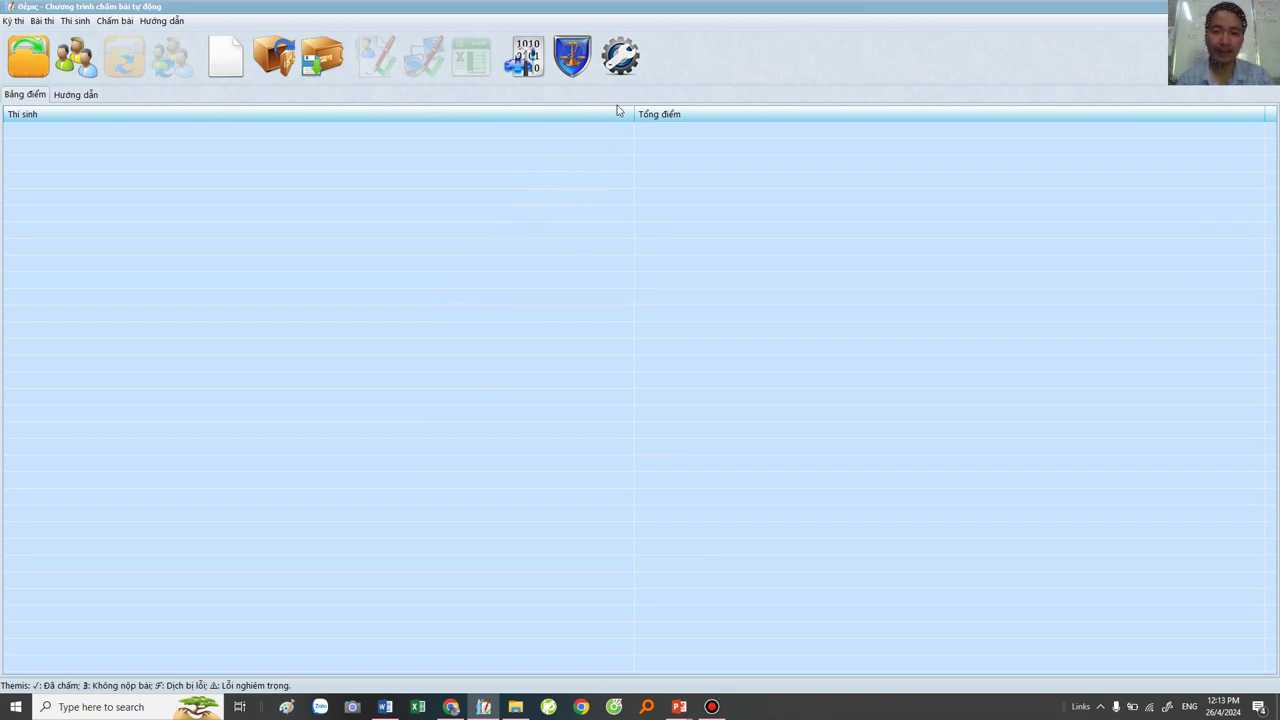
# Step: Set D:\HSG2024\Botest as the Themis test-data folder
pyautogui.click(24, 60)
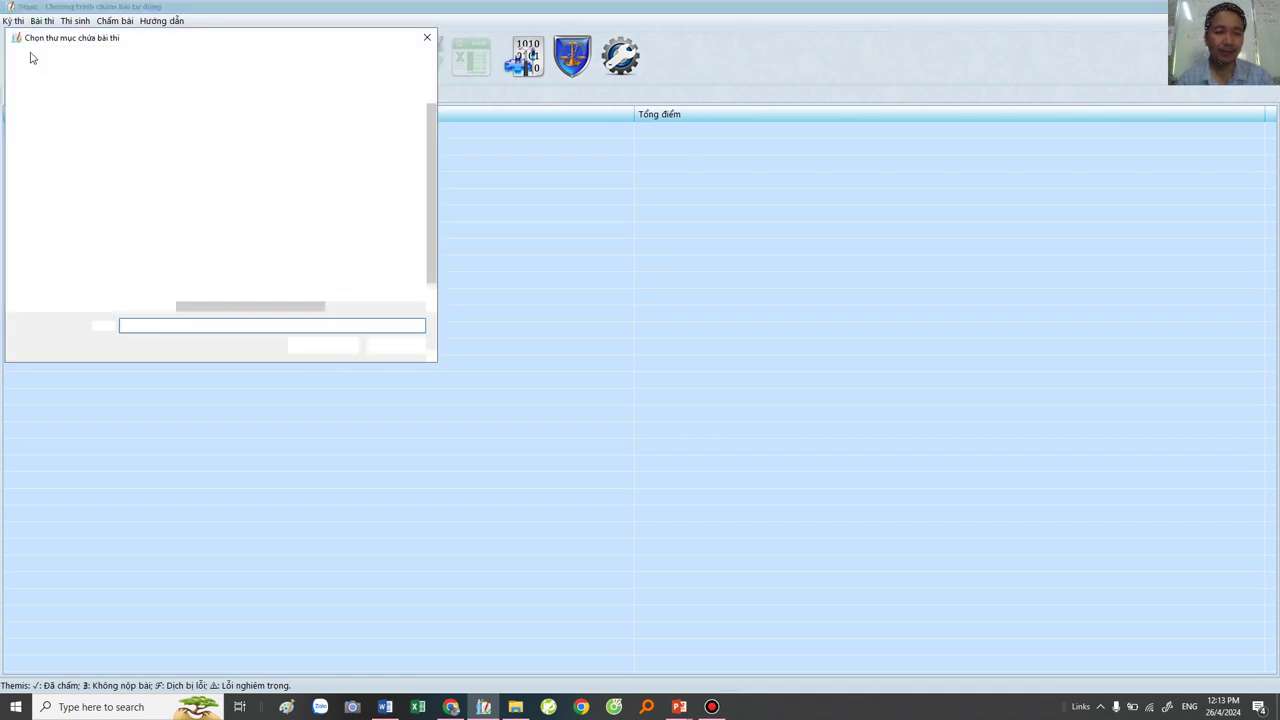
pyautogui.click(168, 60)
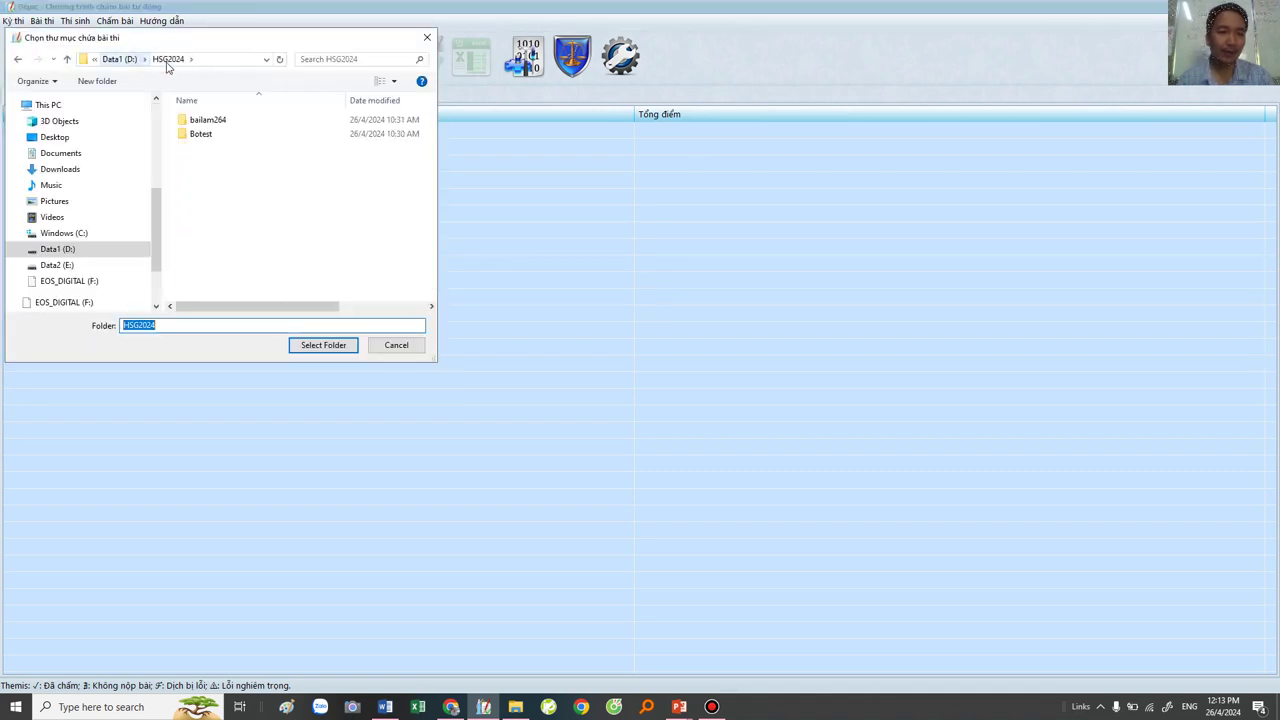
pyautogui.click(127, 64)
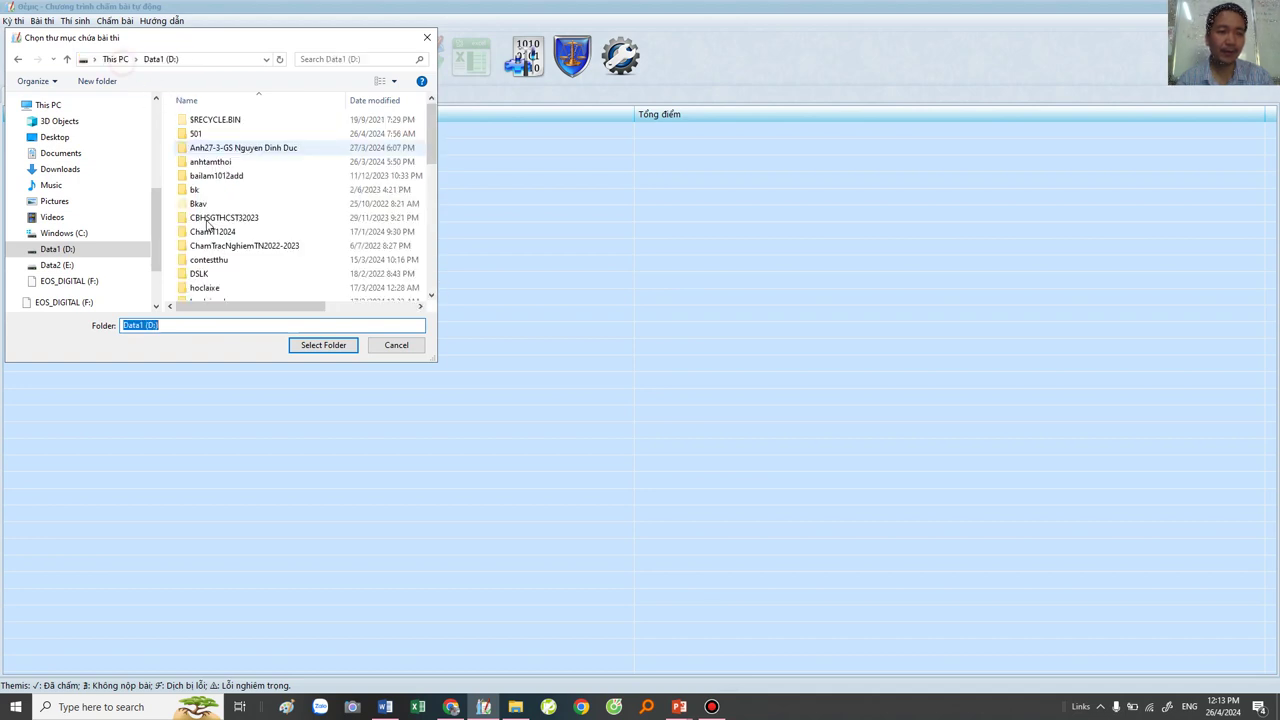
pyautogui.click(212, 245)
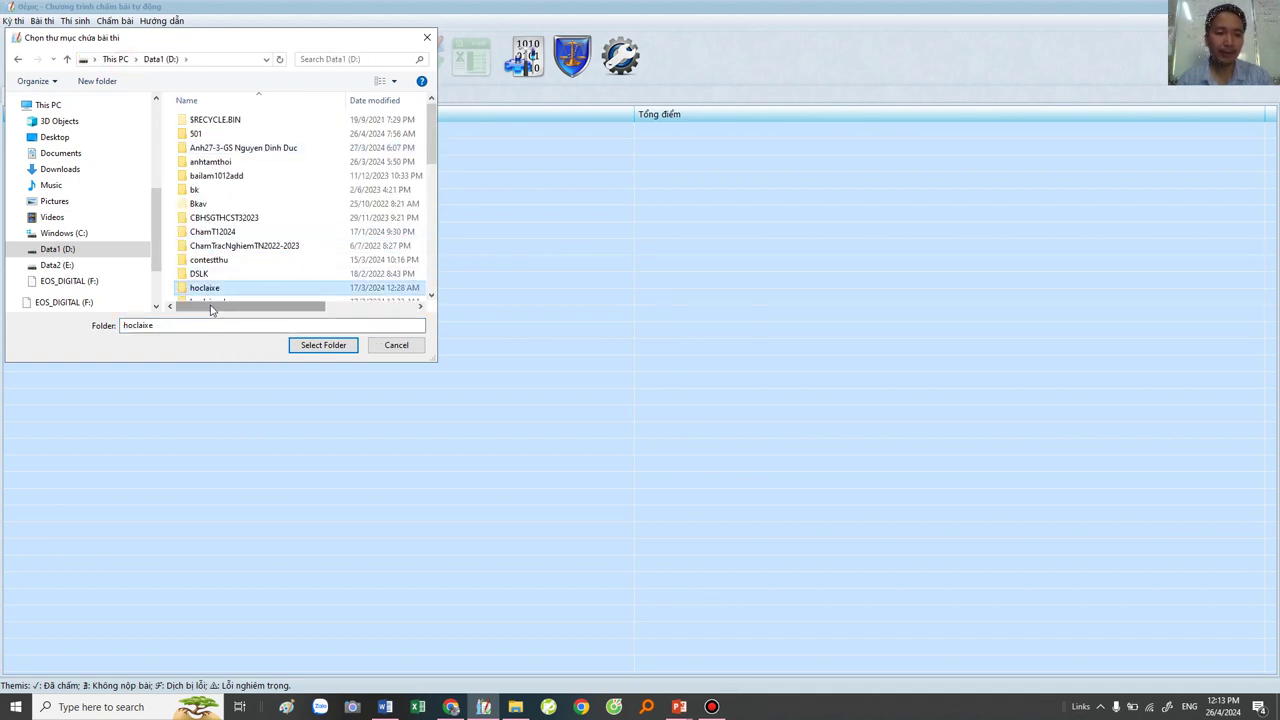
pyautogui.scroll(-1, 214, 300)
pyautogui.click(211, 281)
pyautogui.doubleClick(211, 281)
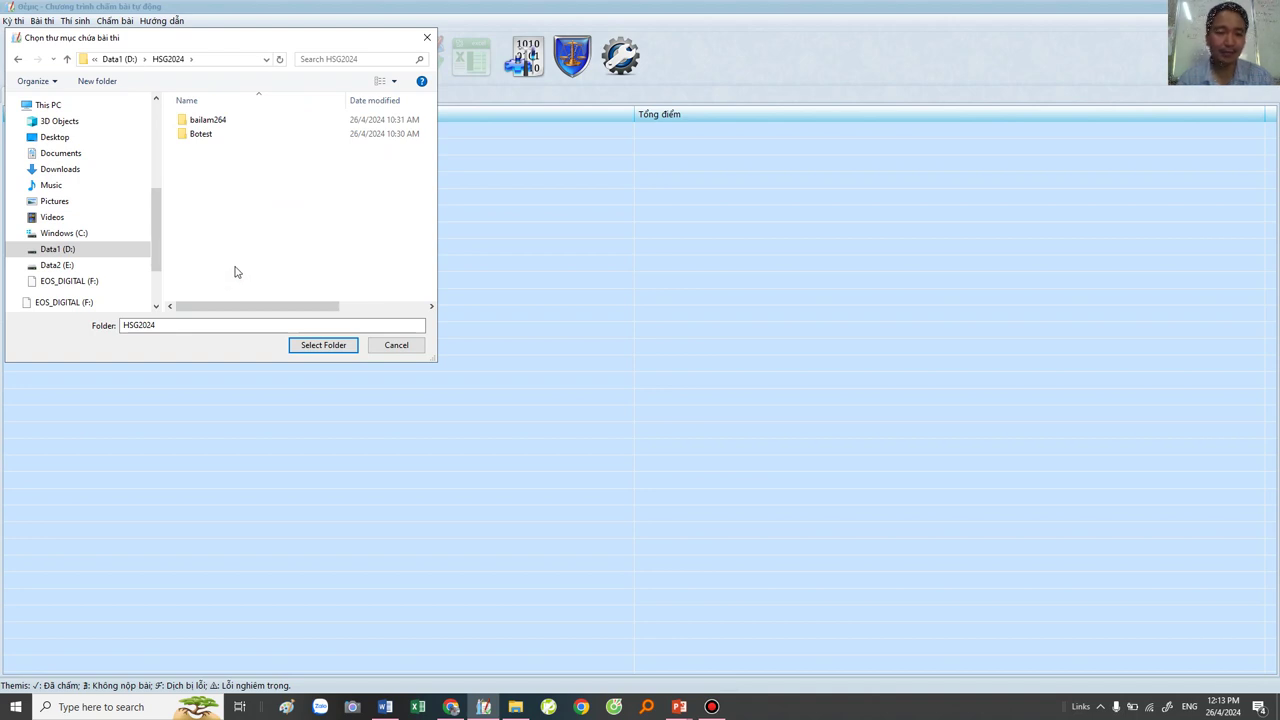
pyautogui.doubleClick(190, 136)
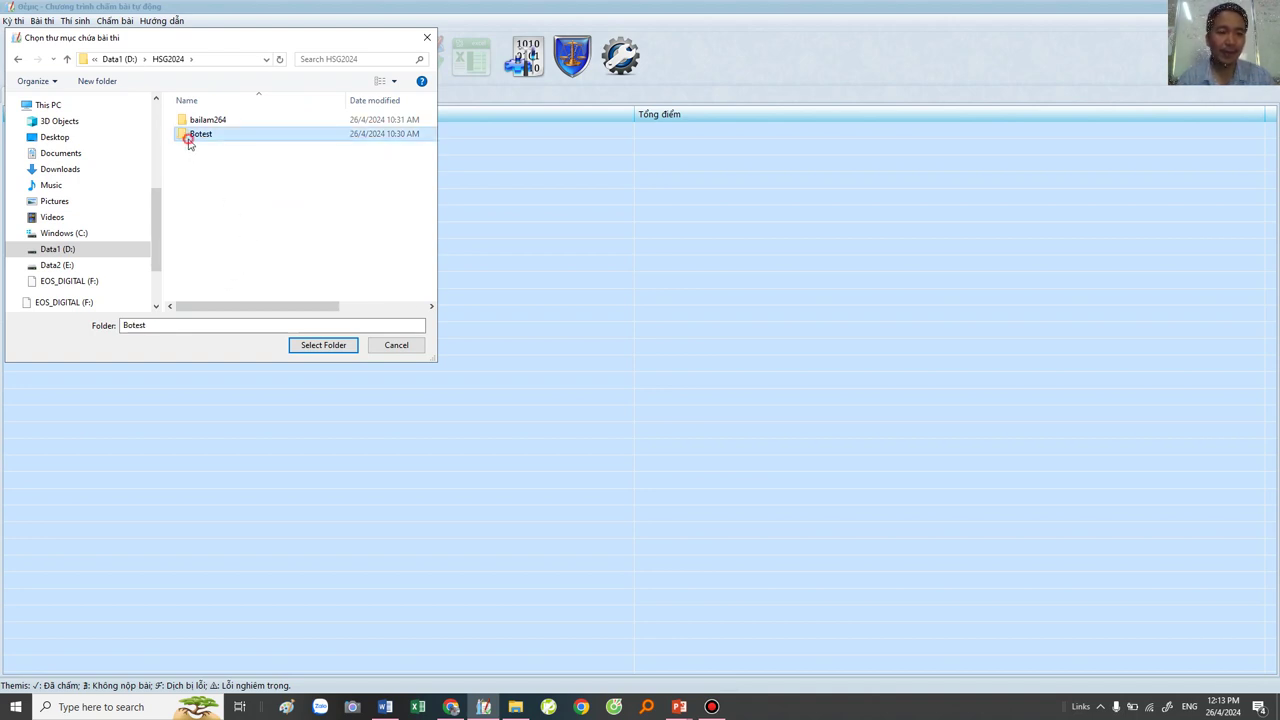
pyautogui.click(322, 345)
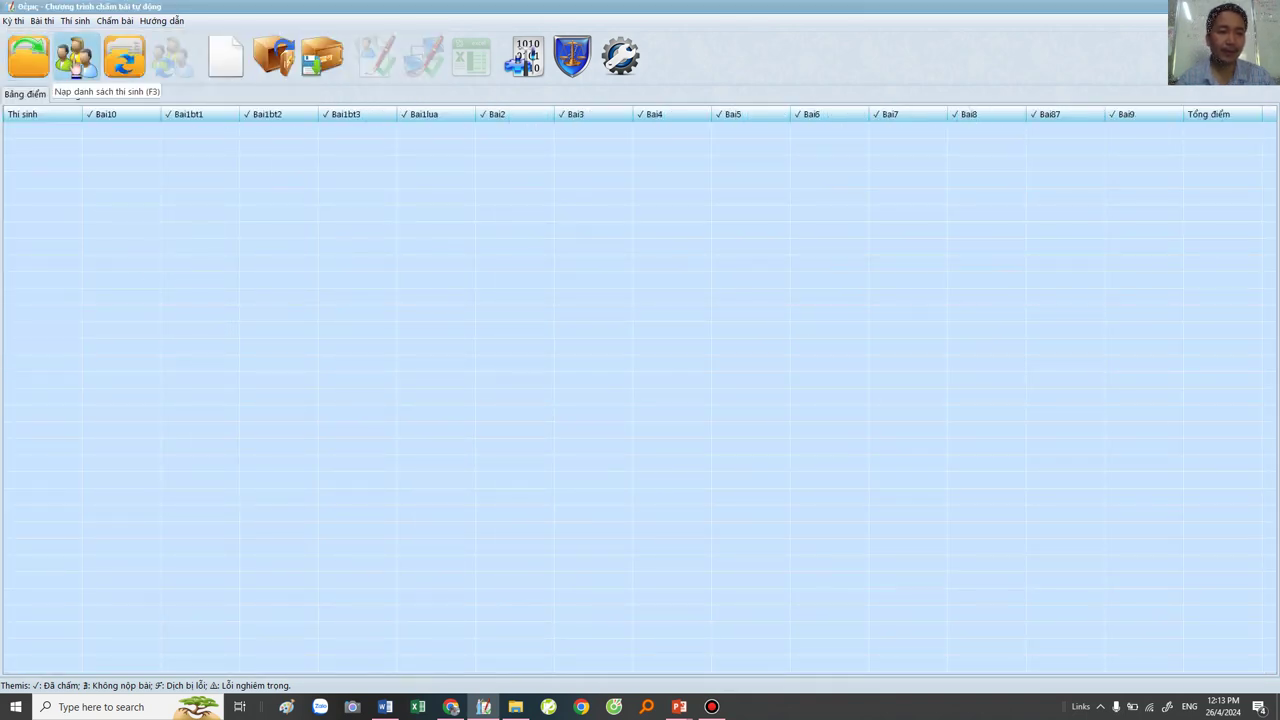
# Step: Load the contestant submissions from D:\HSG2024\bailam264
pyautogui.click(76, 68)
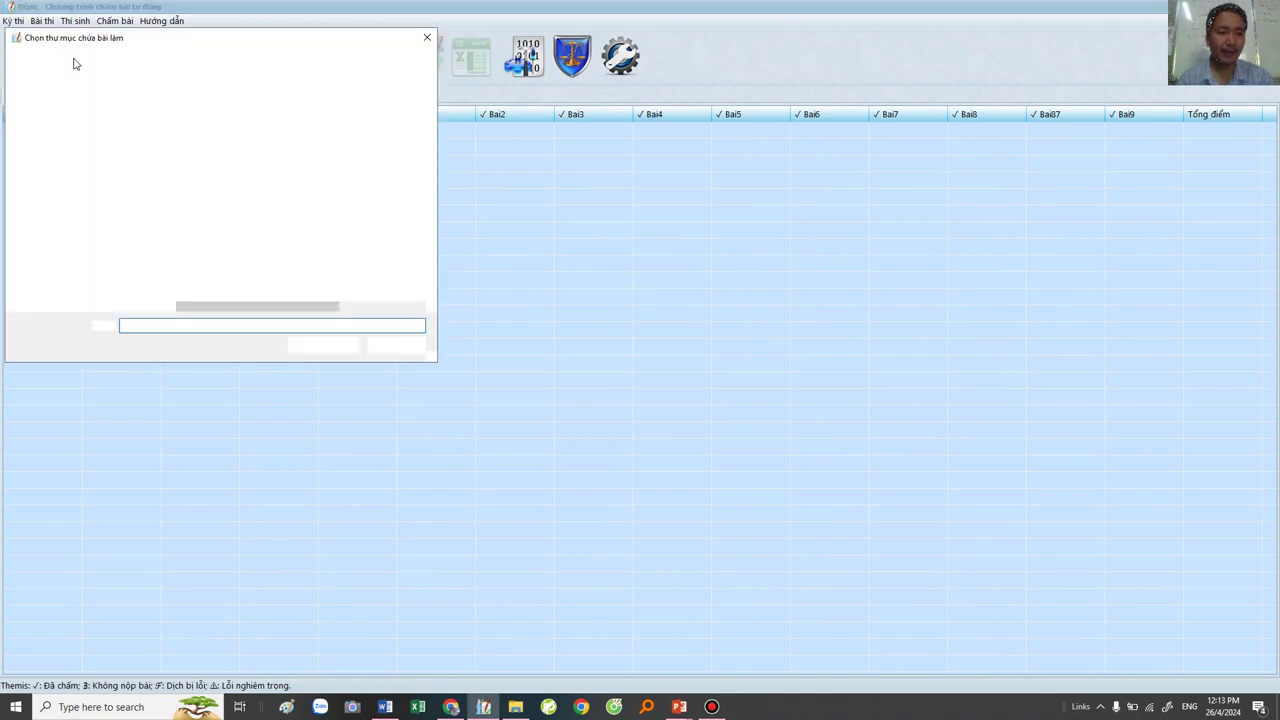
pyautogui.click(116, 59)
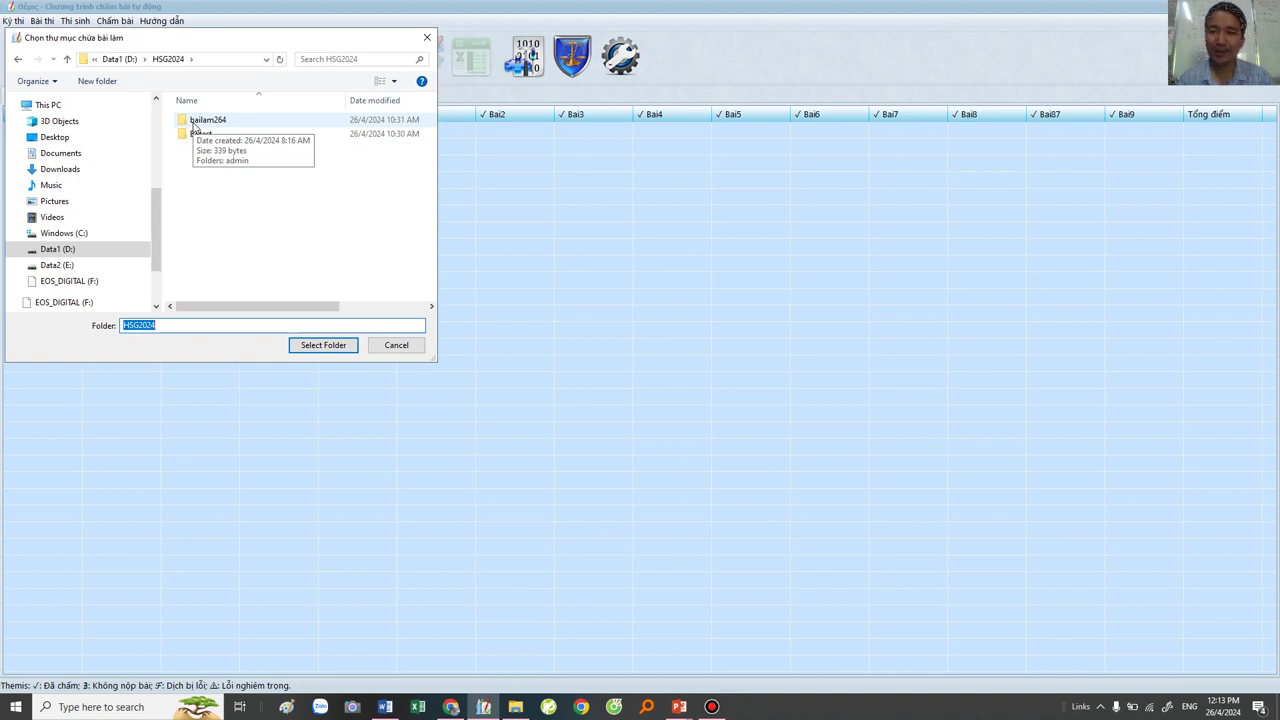
pyautogui.click(195, 124)
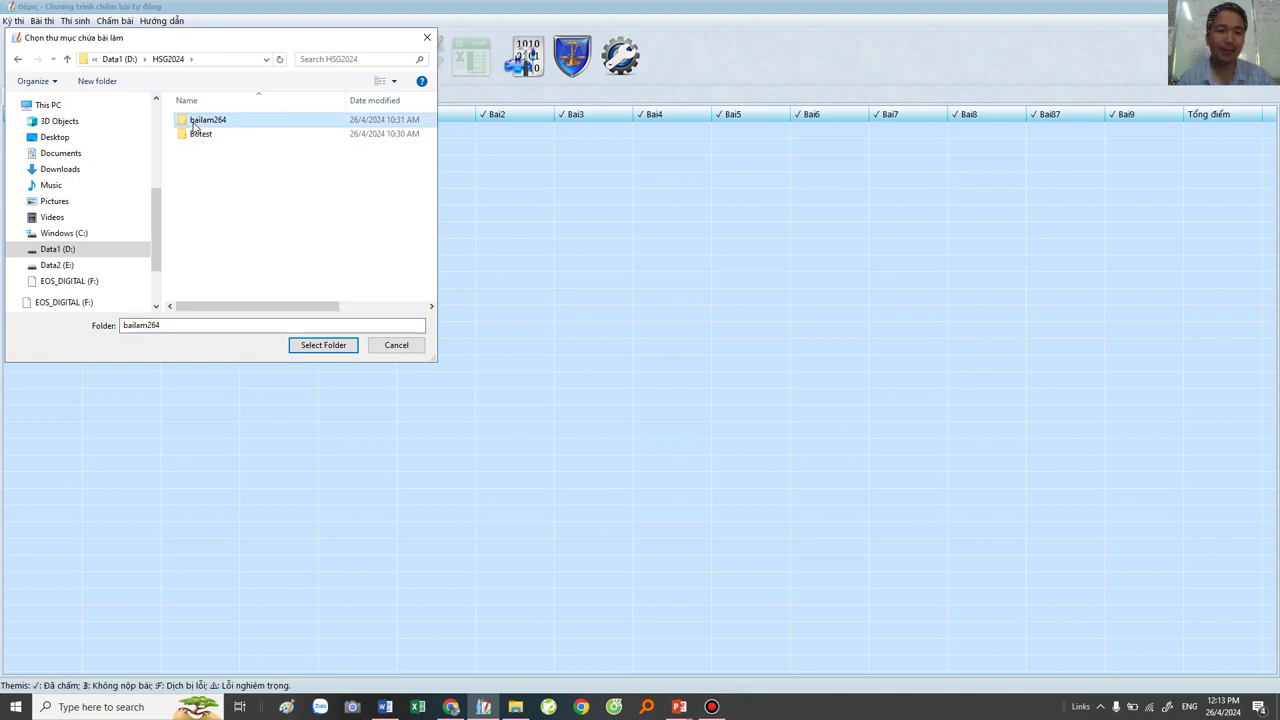
pyautogui.click(187, 205)
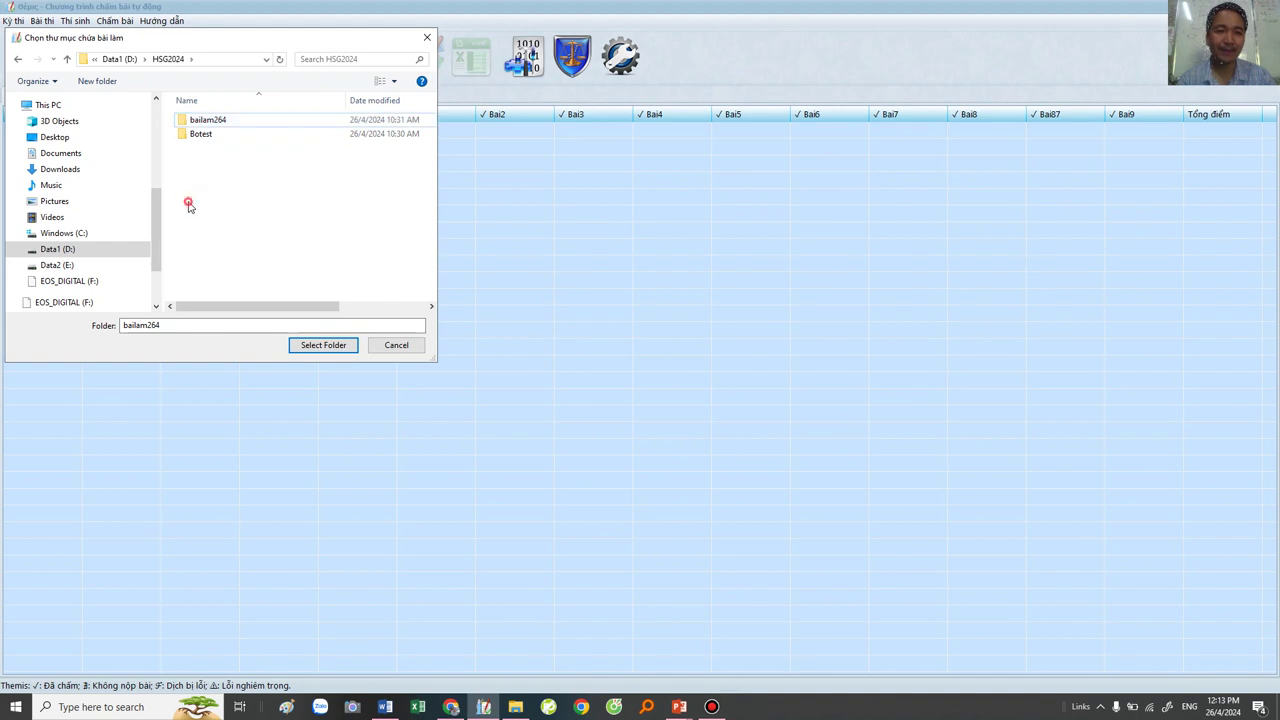
pyautogui.doubleClick(200, 122)
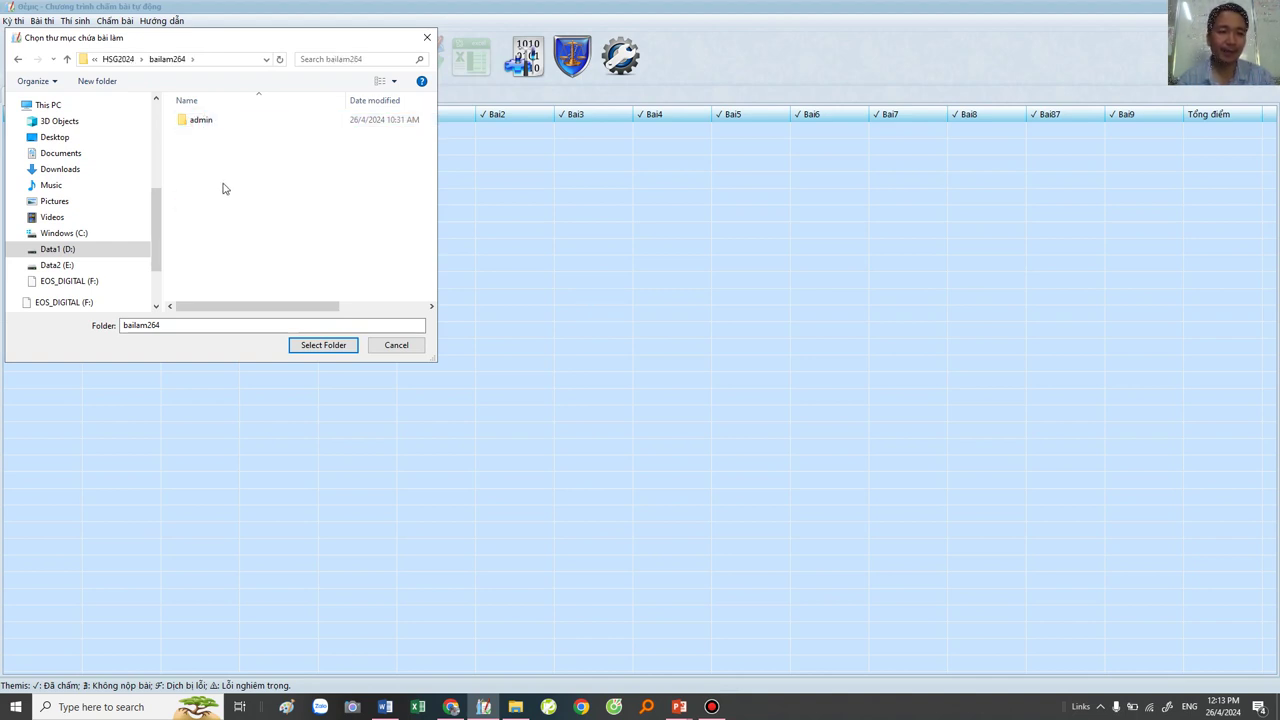
pyautogui.click(333, 348)
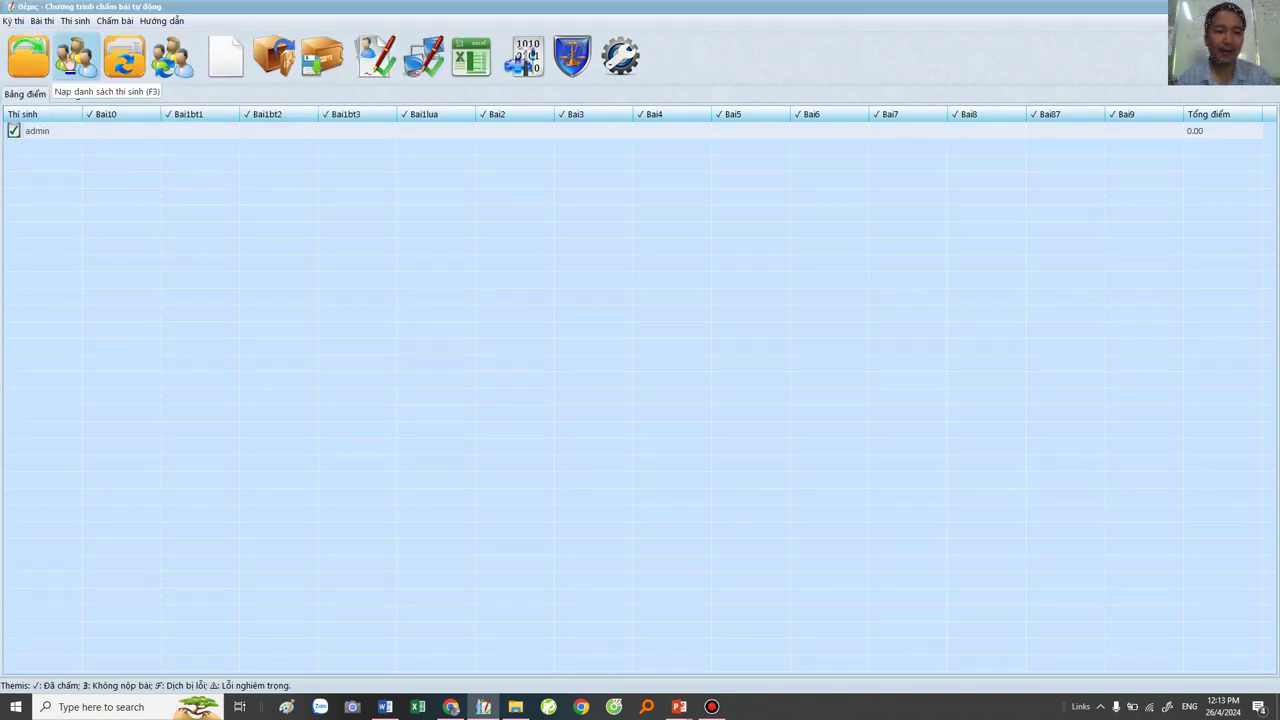
pyautogui.click(75, 60)
# Step: Launch UniController.exe from E:\Checker, dismiss its already-running error, and open UniServer from the tray
pyautogui.click(335, 347)
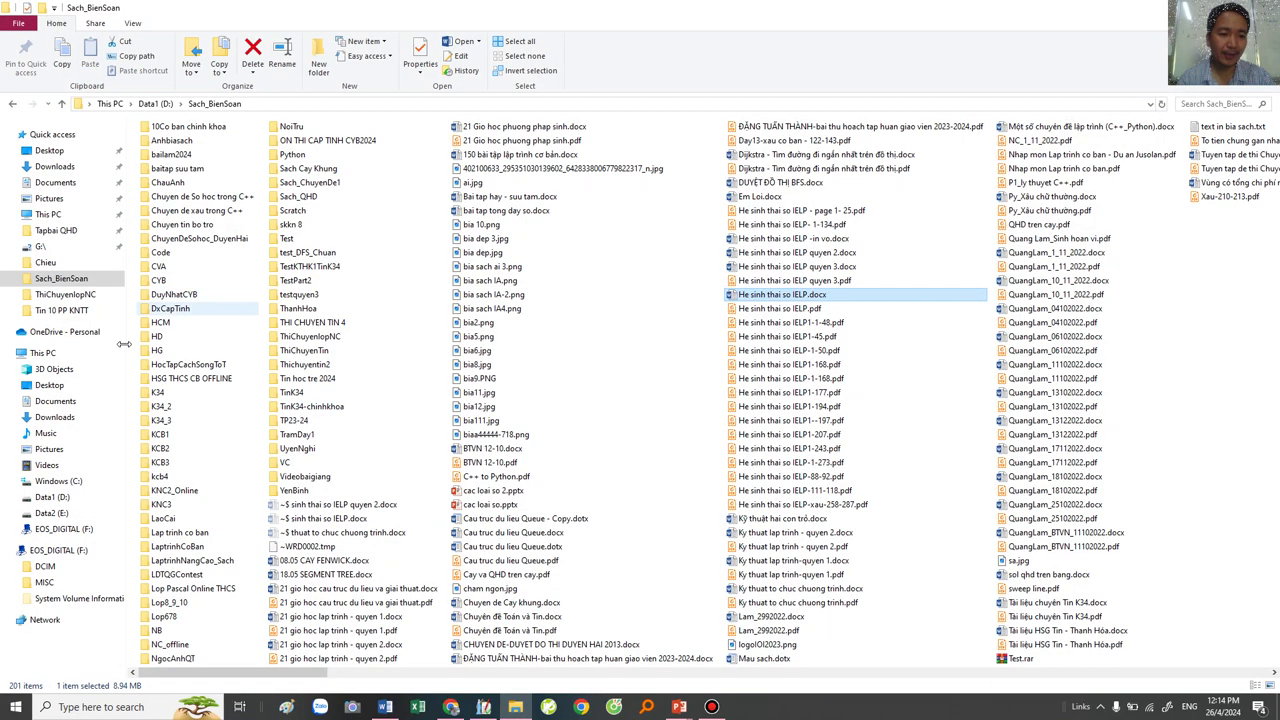
pyautogui.click(55, 498)
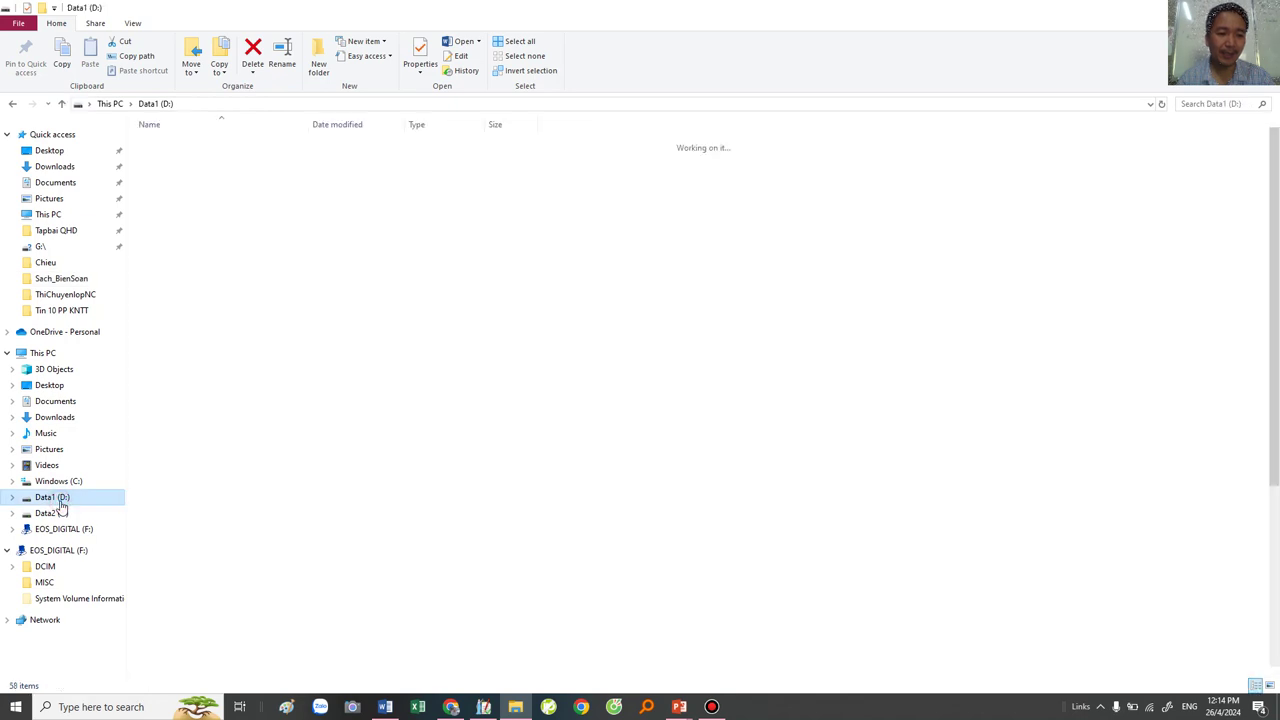
pyautogui.click(52, 513)
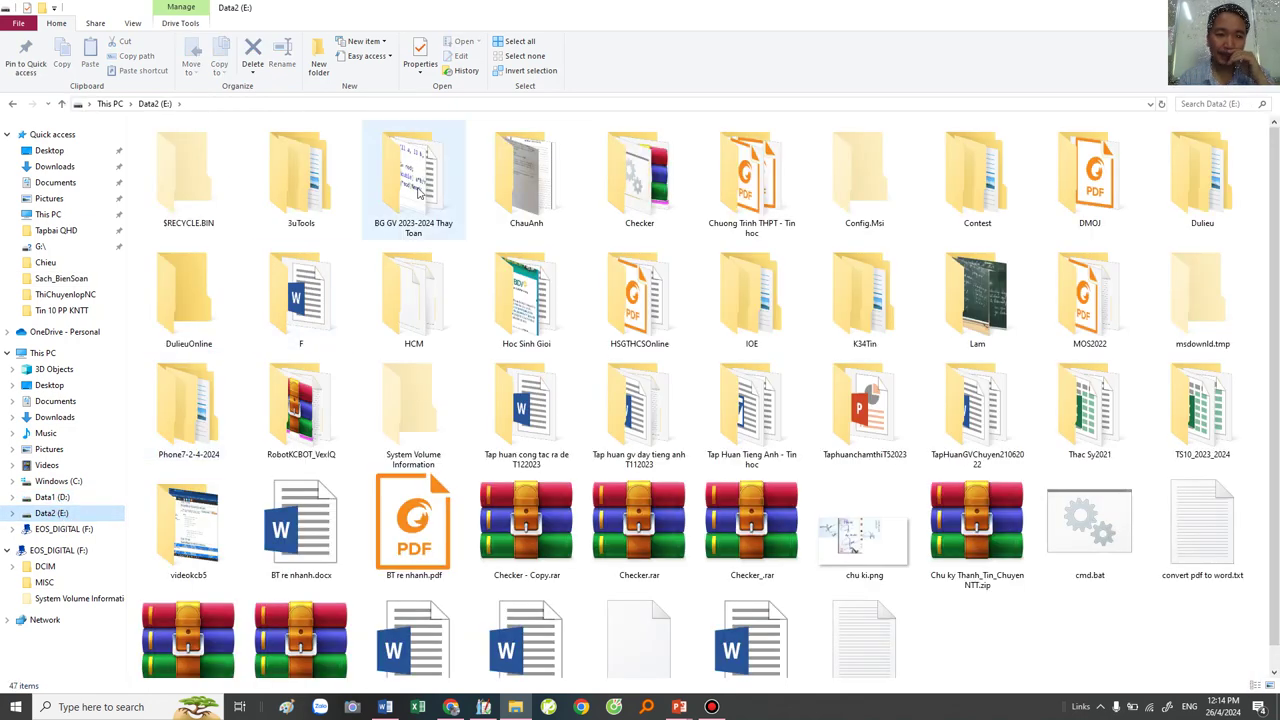
pyautogui.doubleClick(657, 188)
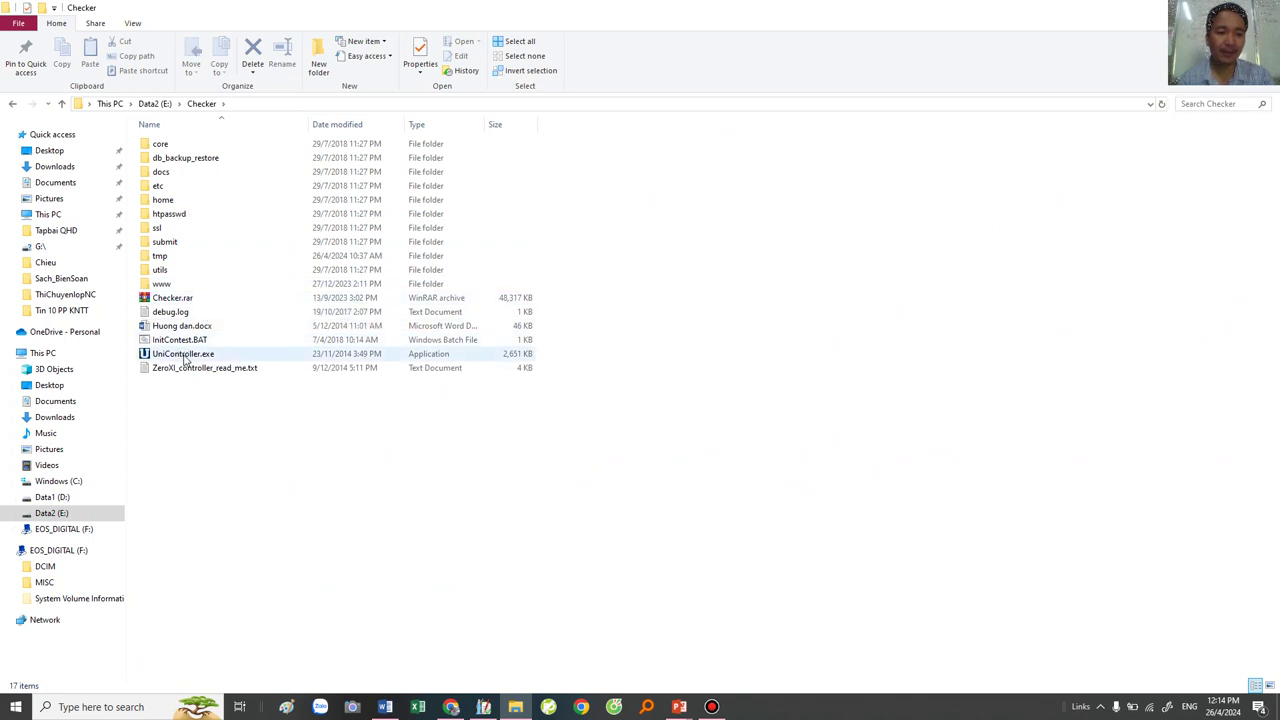
pyautogui.click(185, 358)
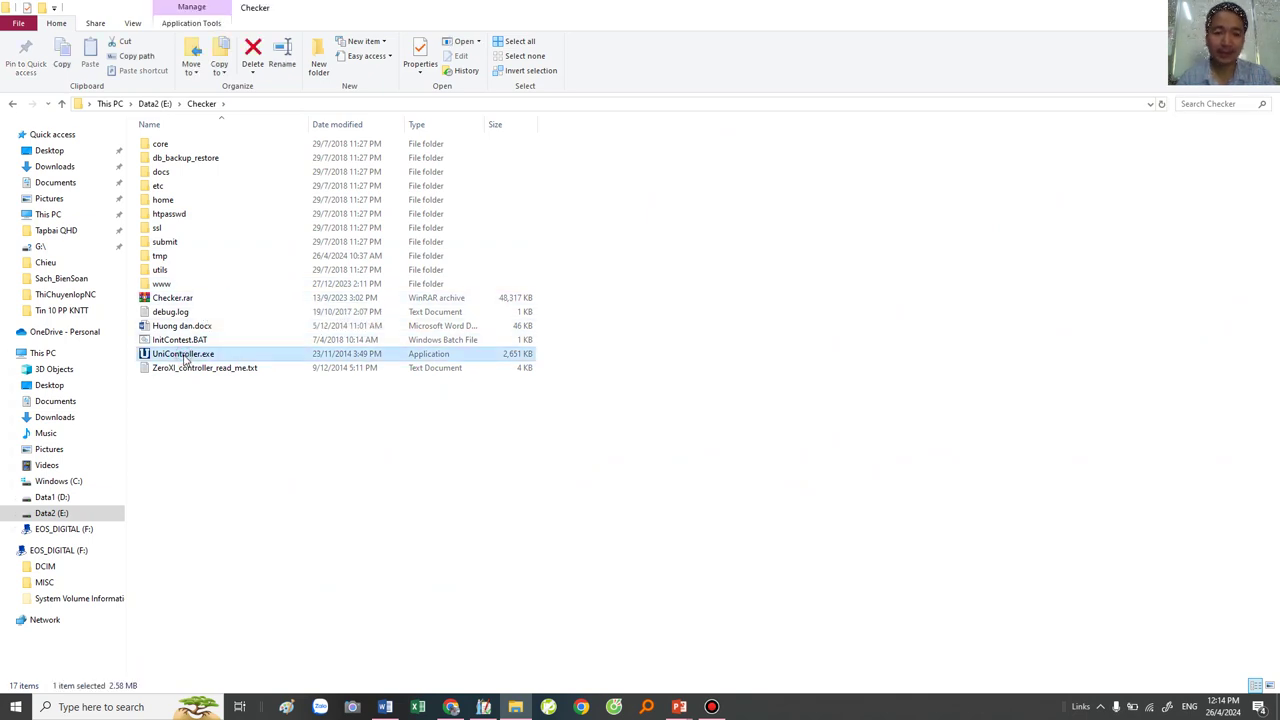
pyautogui.press('super+d')
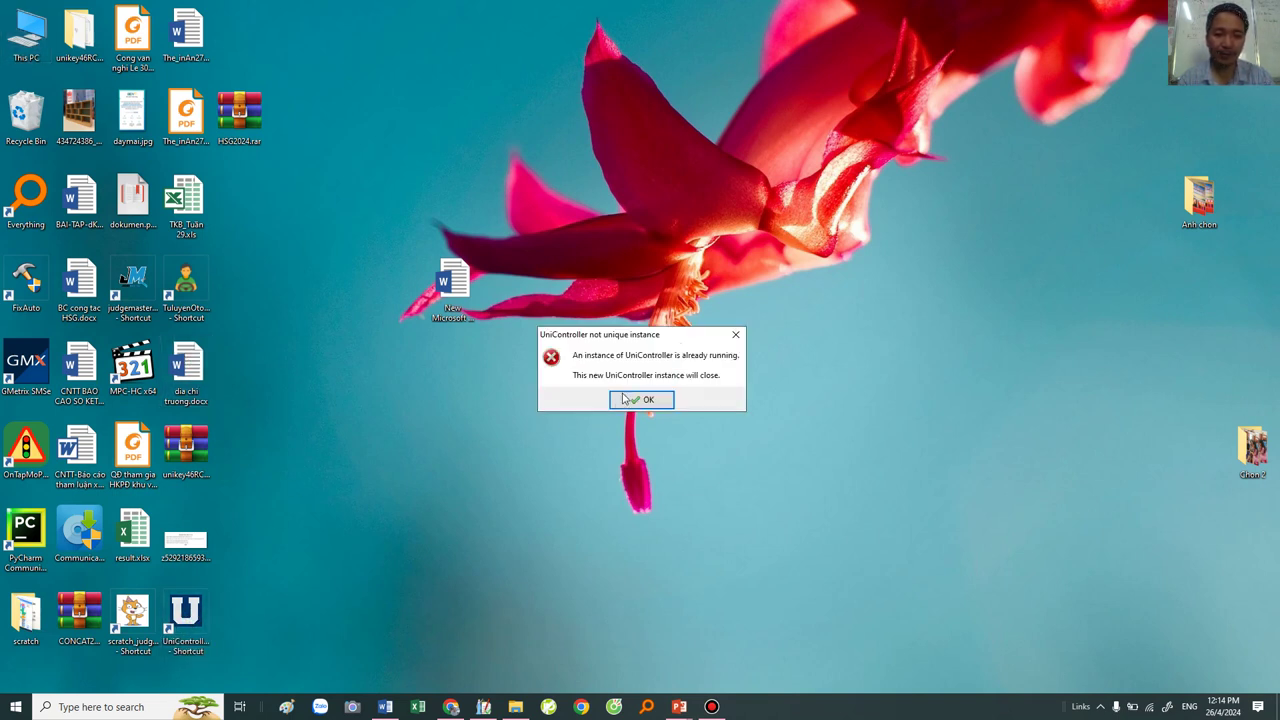
pyautogui.click(641, 399)
pyautogui.click(1100, 706)
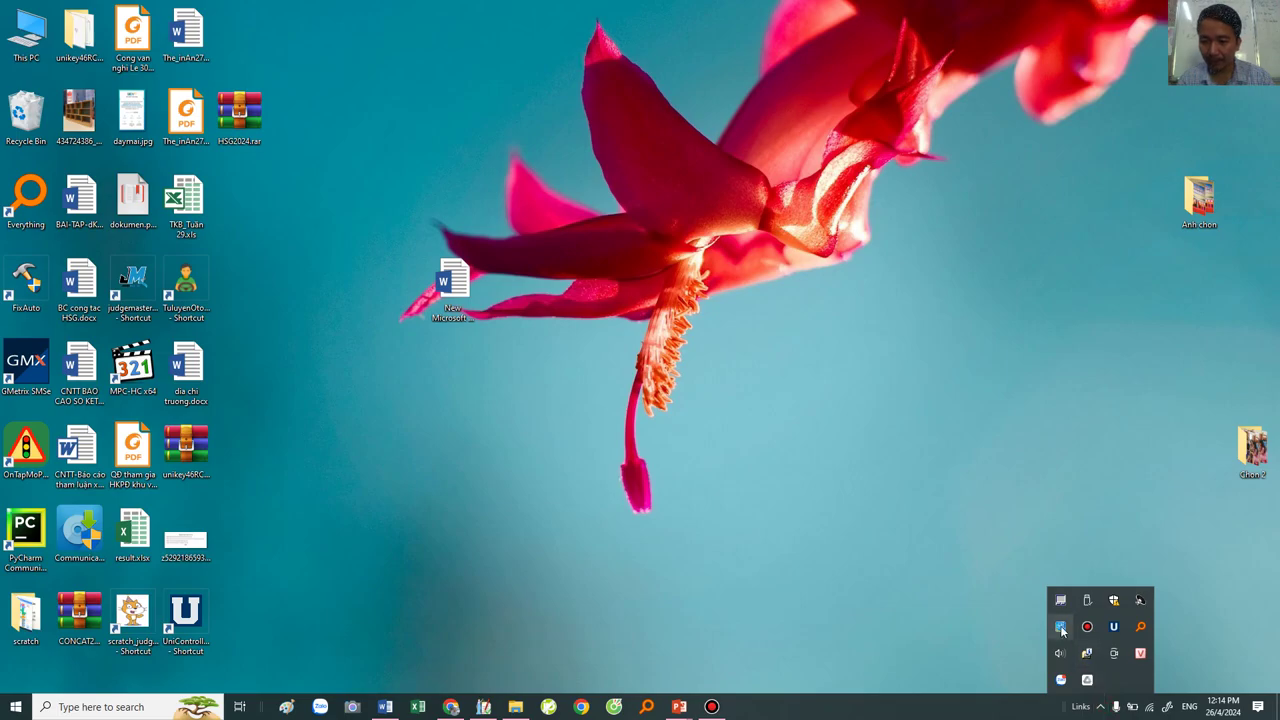
pyautogui.click(1061, 628)
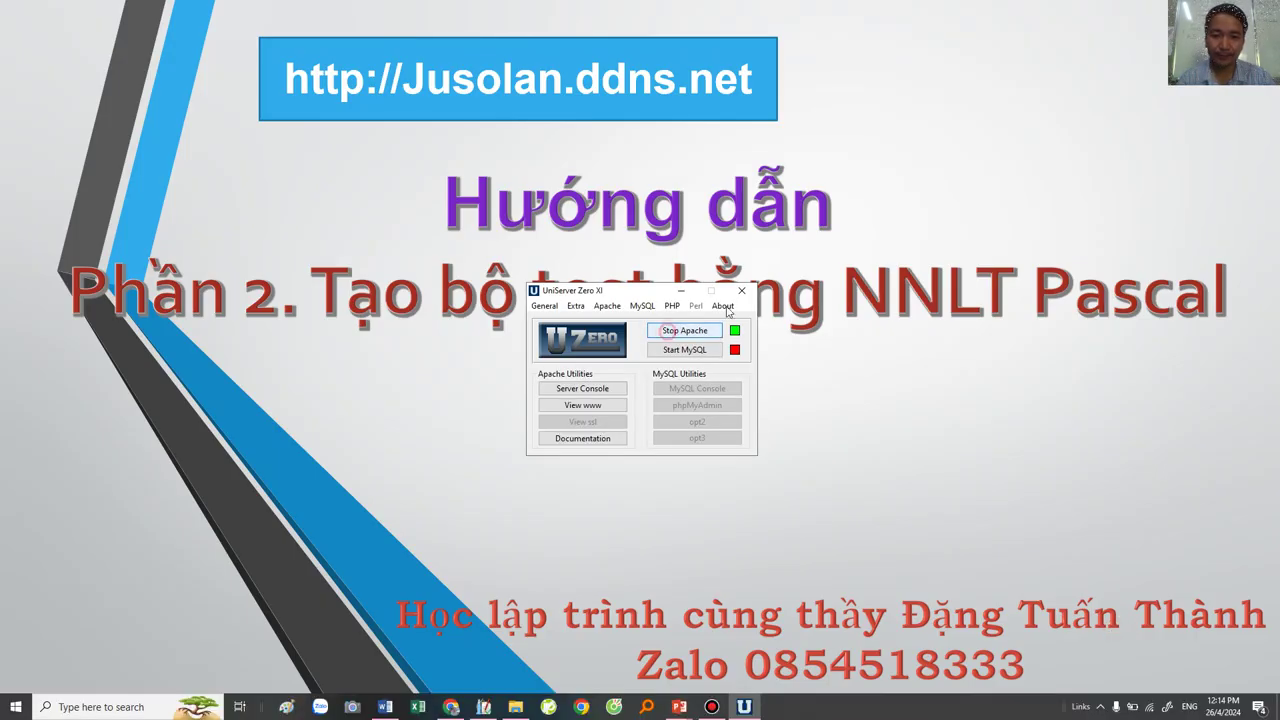
# Step: Restart Apache in UniServer Zero XI, stopping then starting it, and minimize the control window
pyautogui.click(741, 291)
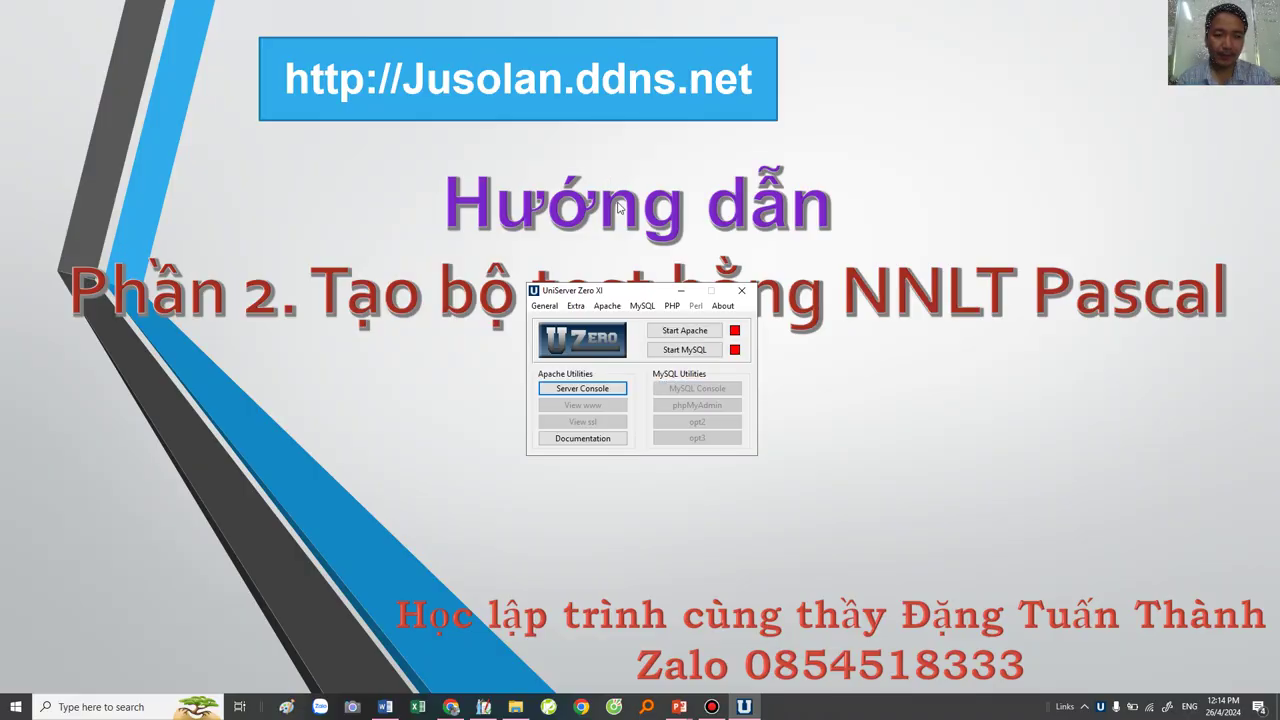
pyautogui.moveTo(627, 297); pyautogui.dragTo(624, 371)
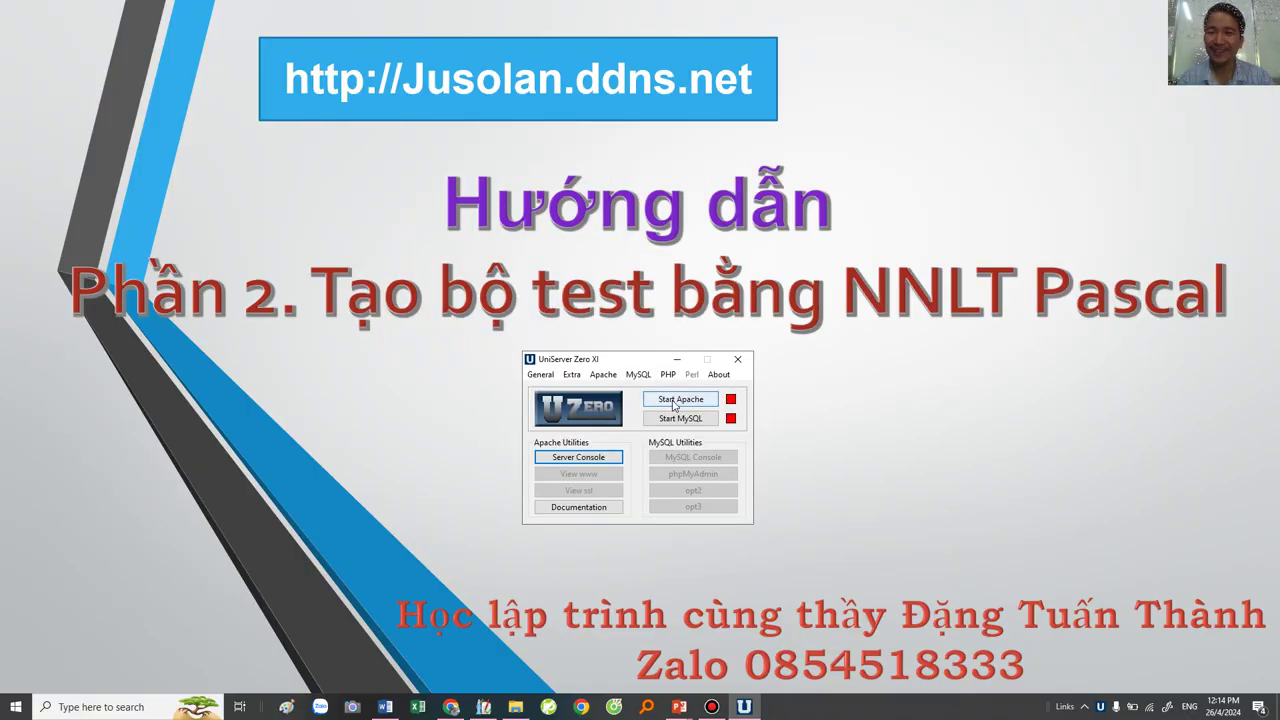
pyautogui.click(674, 402)
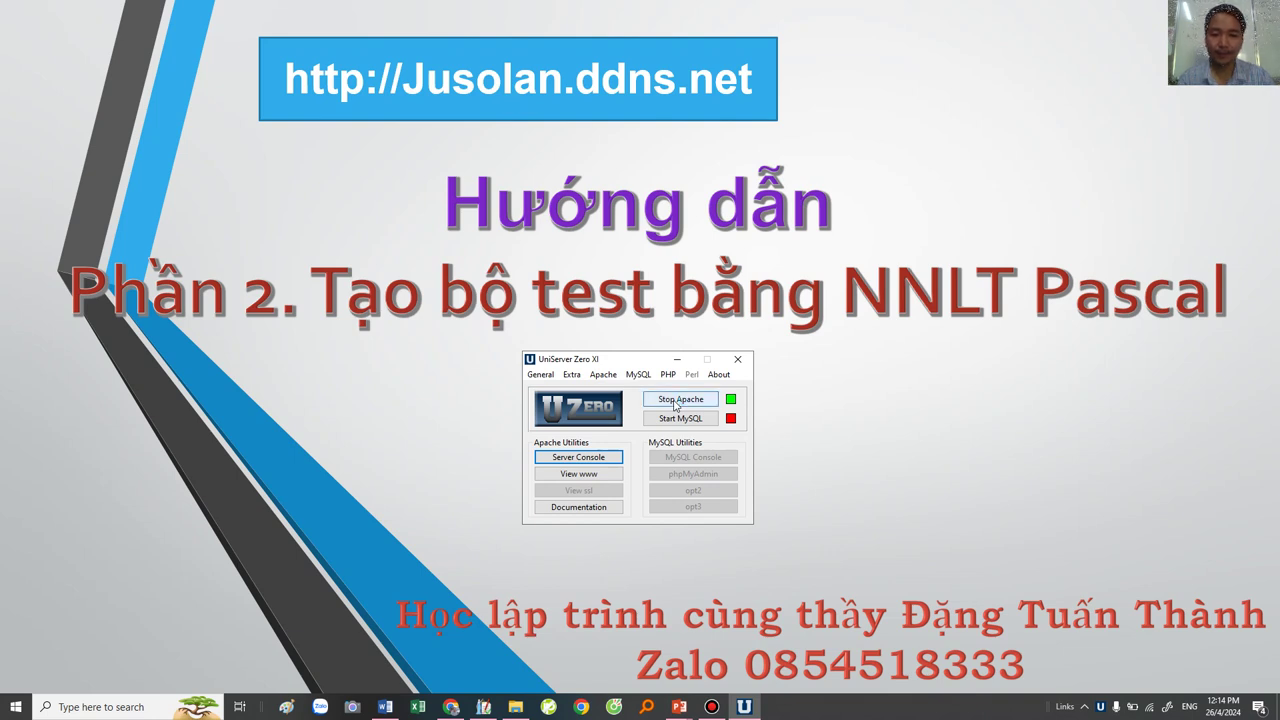
pyautogui.click(678, 360)
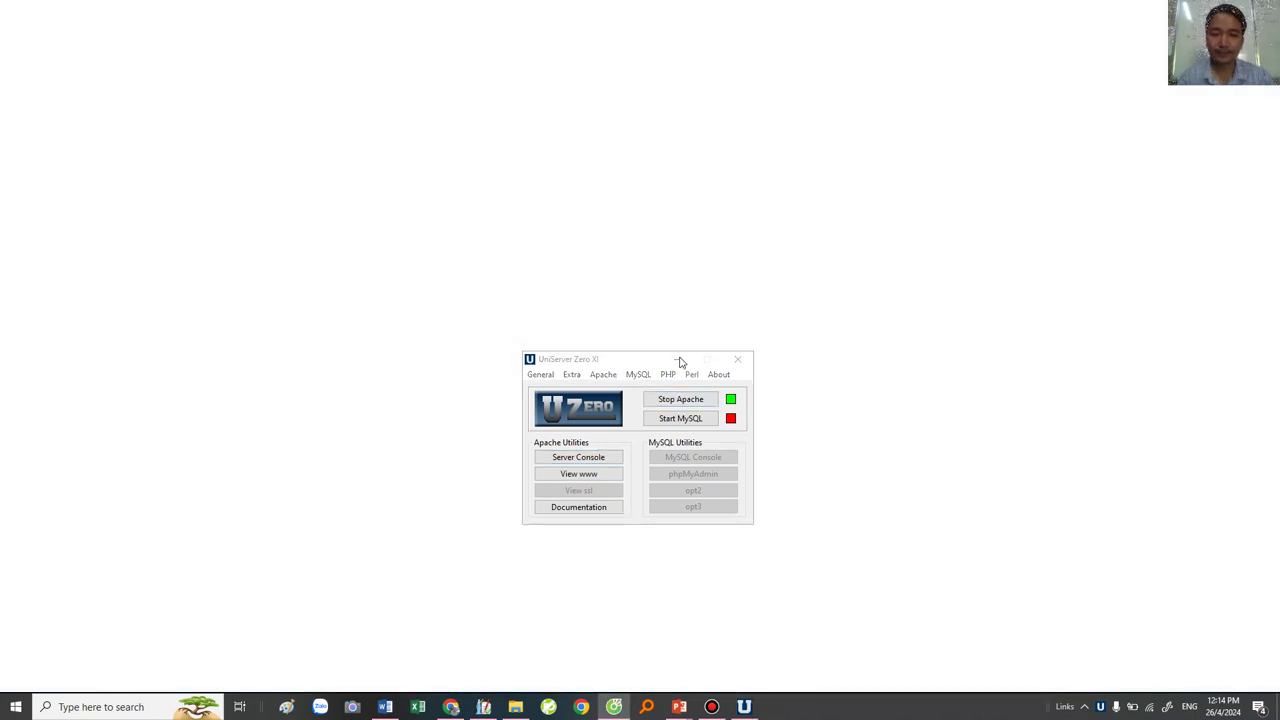
pyautogui.click(678, 360)
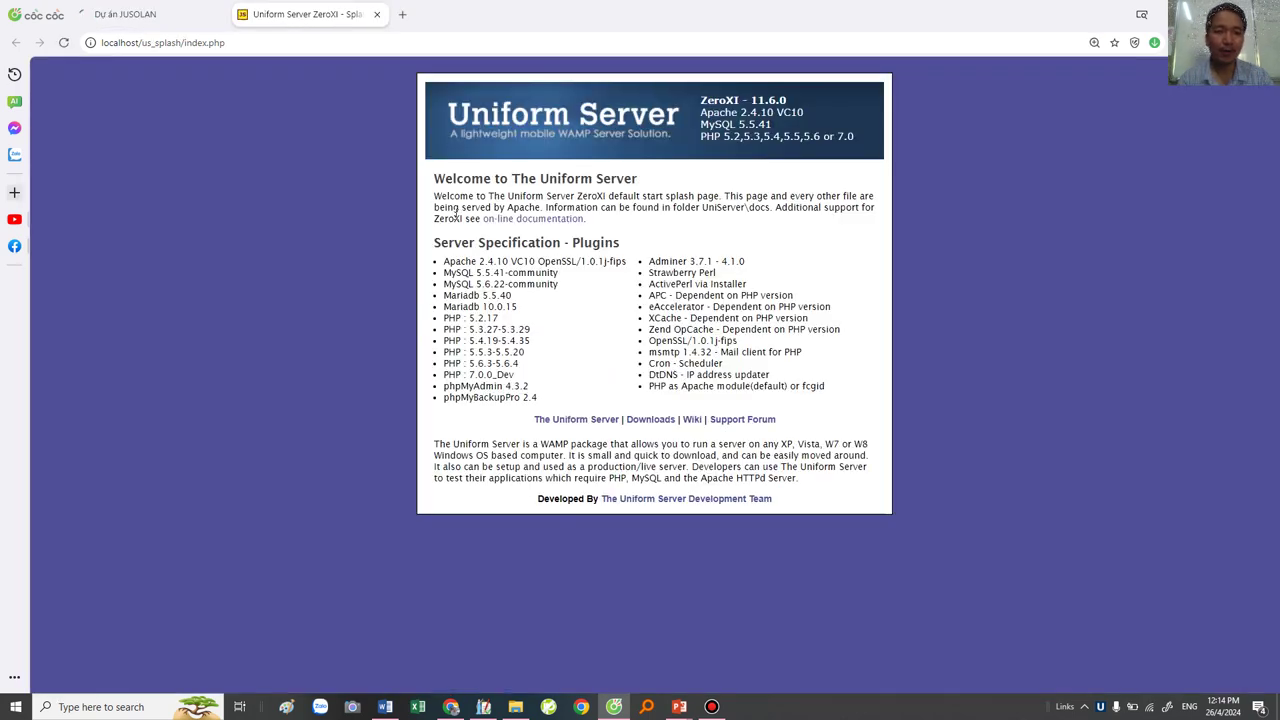
# Step: Close the Uniform Server tab and log in to JUSOLAN as administrator
pyautogui.click(376, 14)
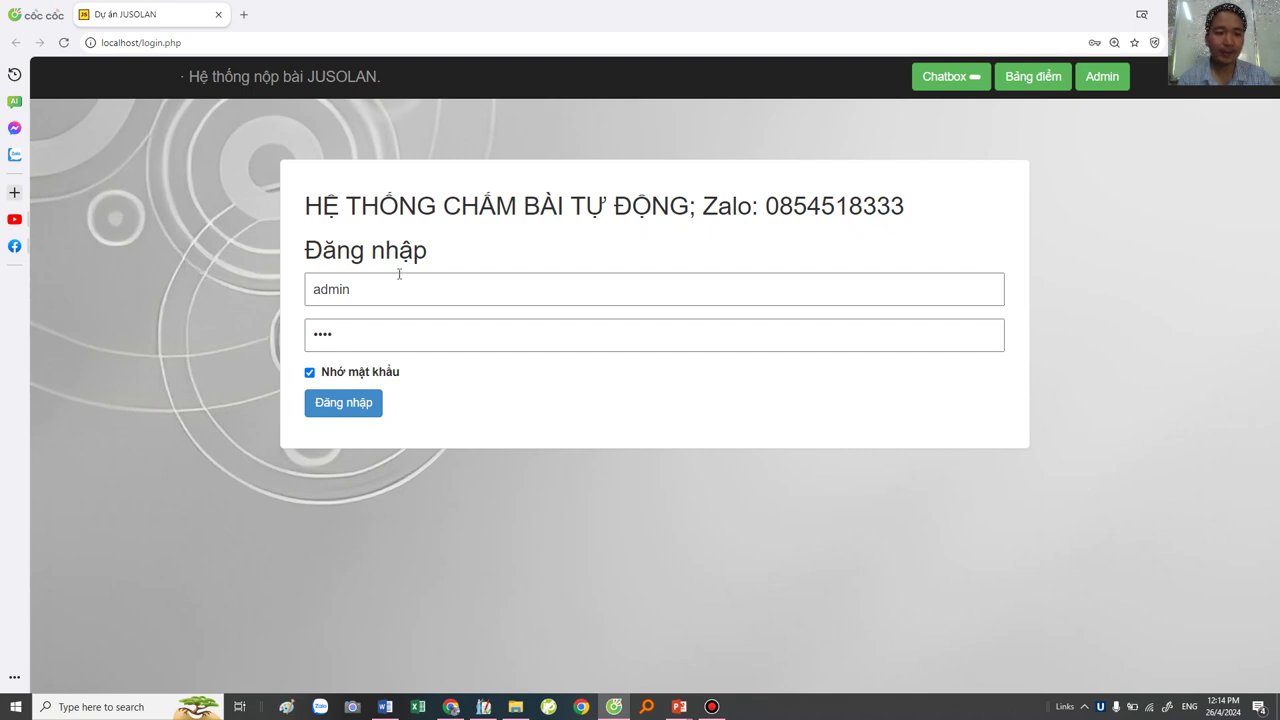
pyautogui.doubleClick(357, 288)
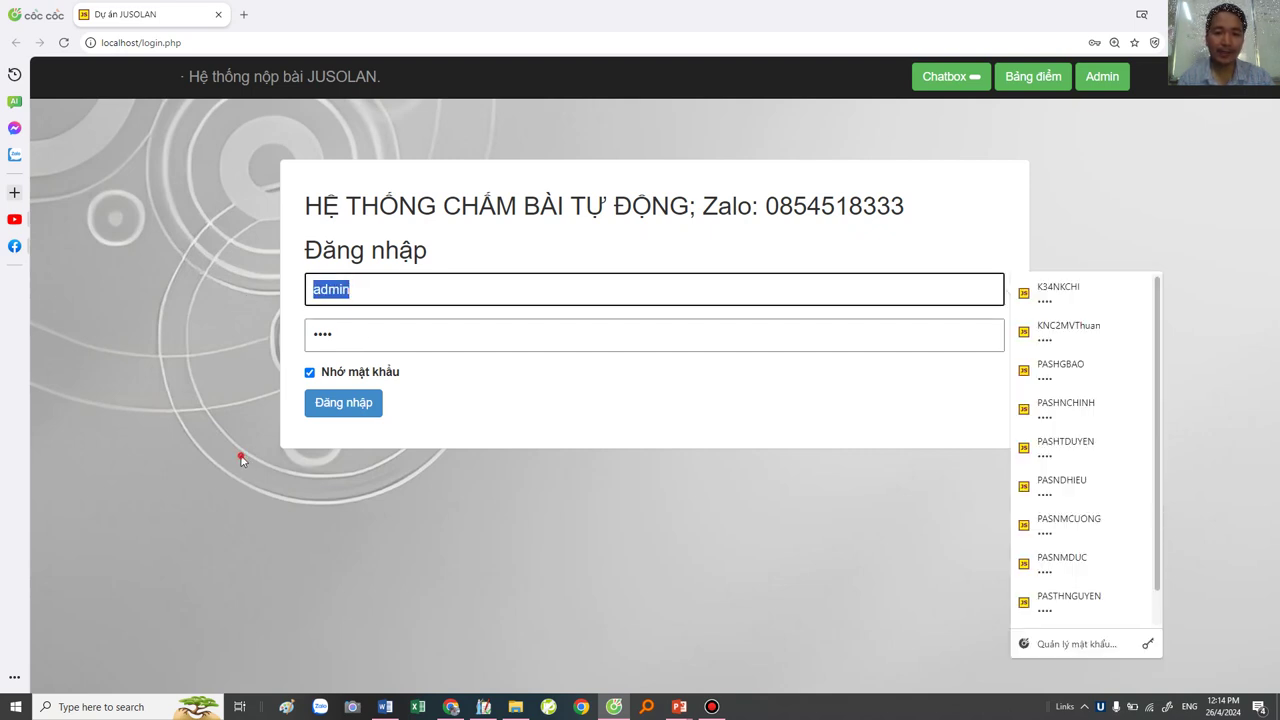
pyautogui.click(343, 402)
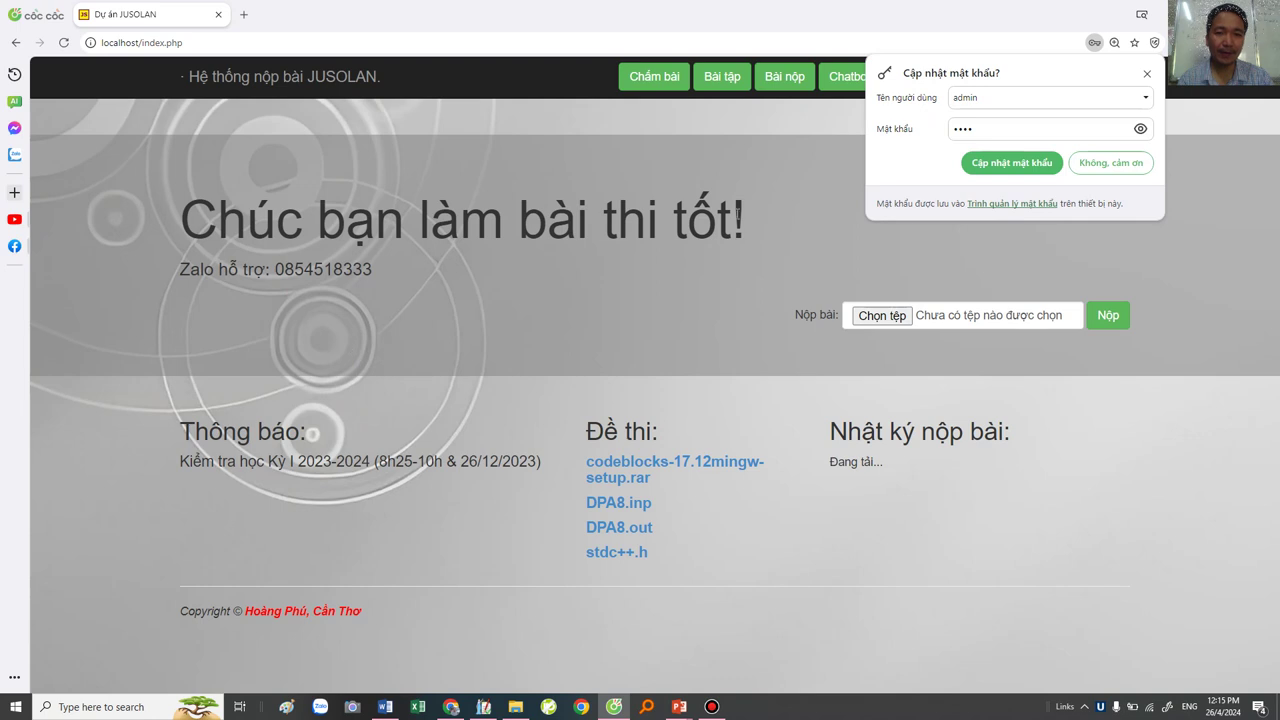
# Step: Select the localhost page address in the browser's address bar
pyautogui.click(150, 43)
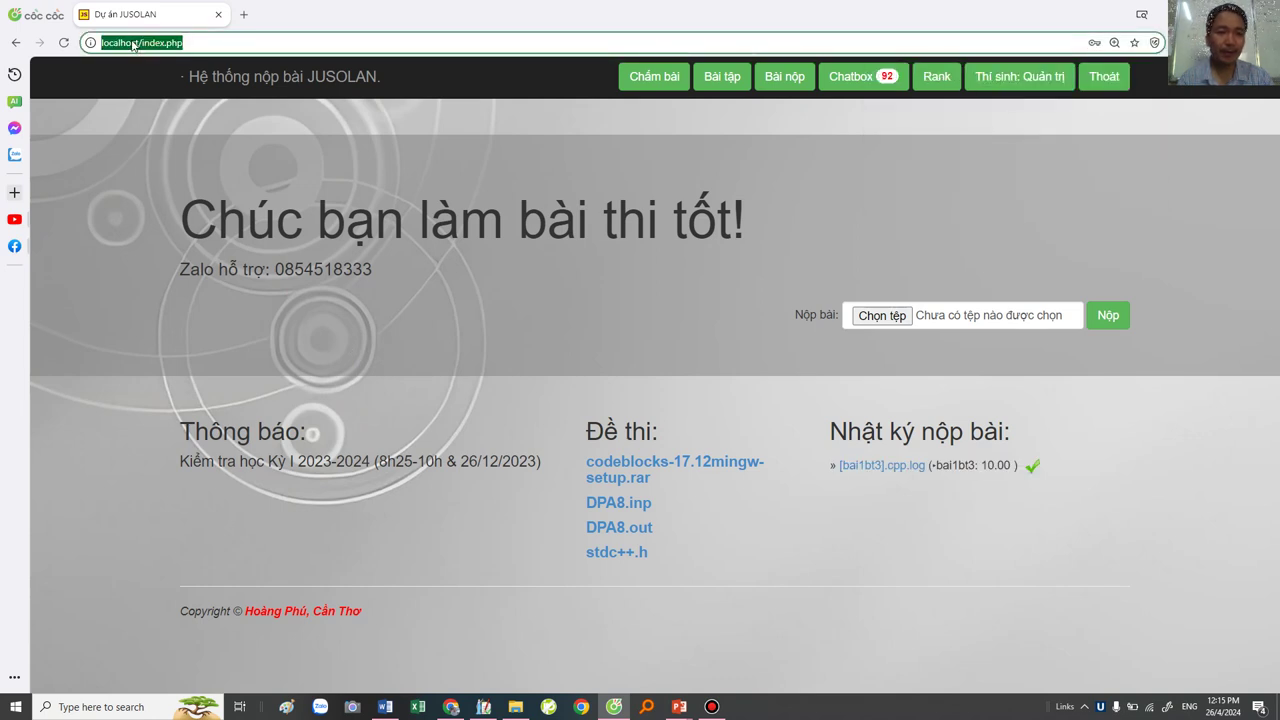
pyautogui.moveTo(142, 43); pyautogui.dragTo(31, 42)
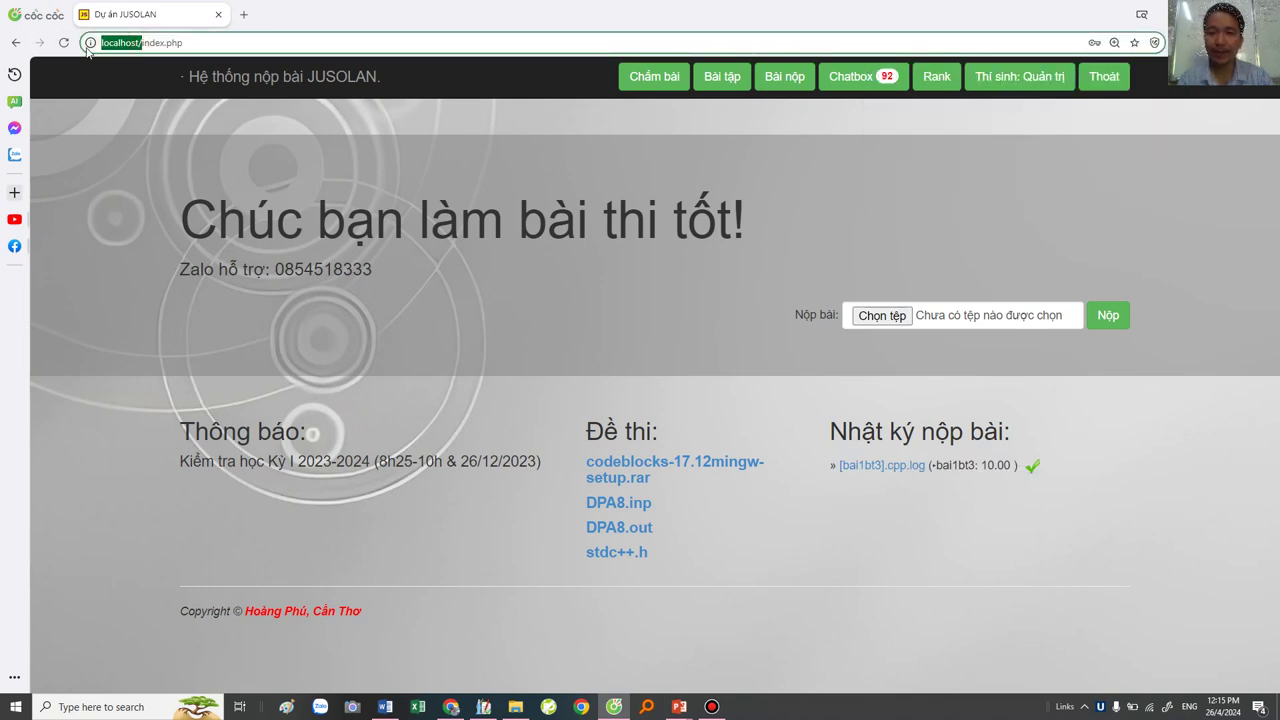
pyautogui.click(204, 44)
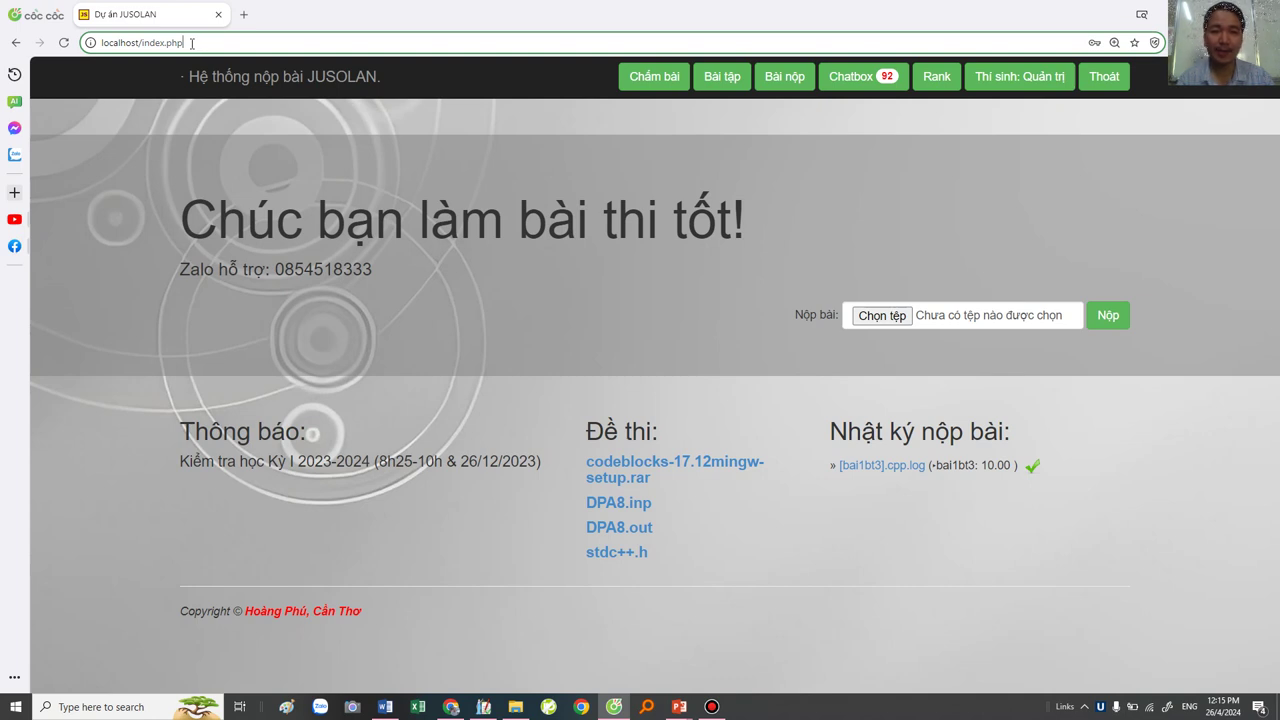
pyautogui.moveTo(192, 43); pyautogui.dragTo(32, 41)
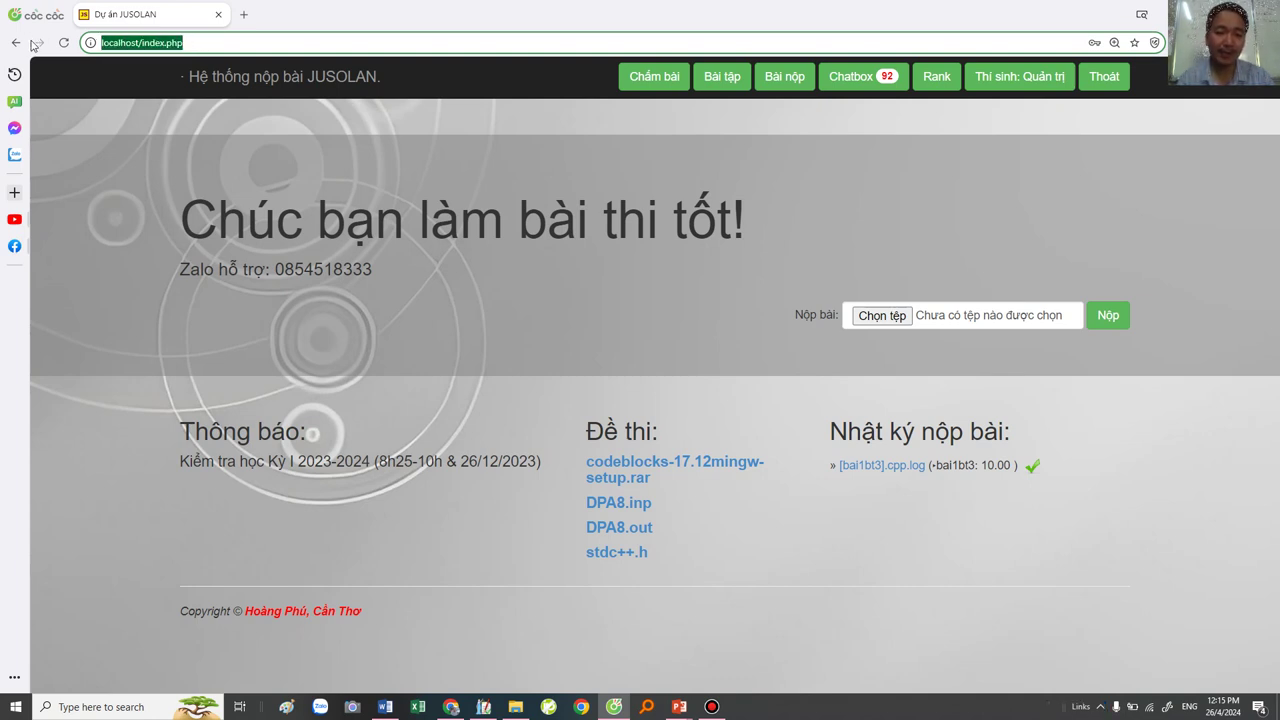
# Step: Open Command Prompt by searching for cmd
pyautogui.click(92, 708)
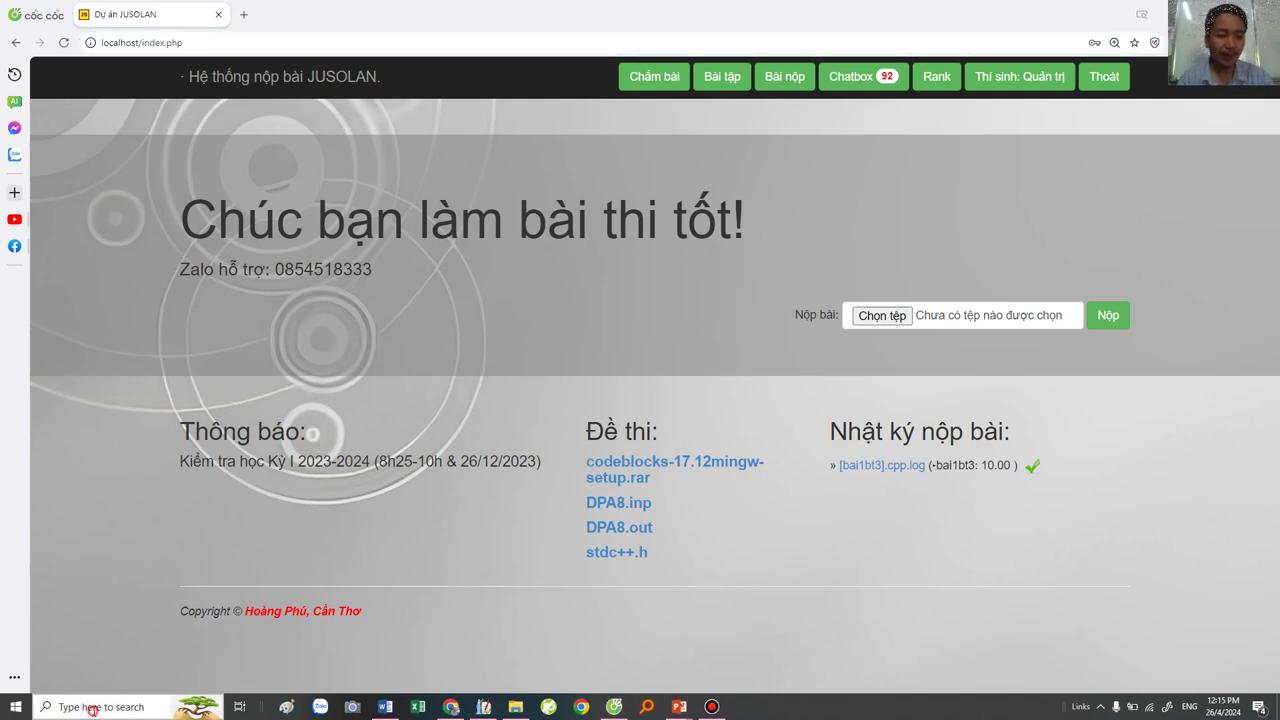
pyautogui.write('x')
pyautogui.press('BackSpace')
pyautogui.write('cmd')
pyautogui.press('Return')
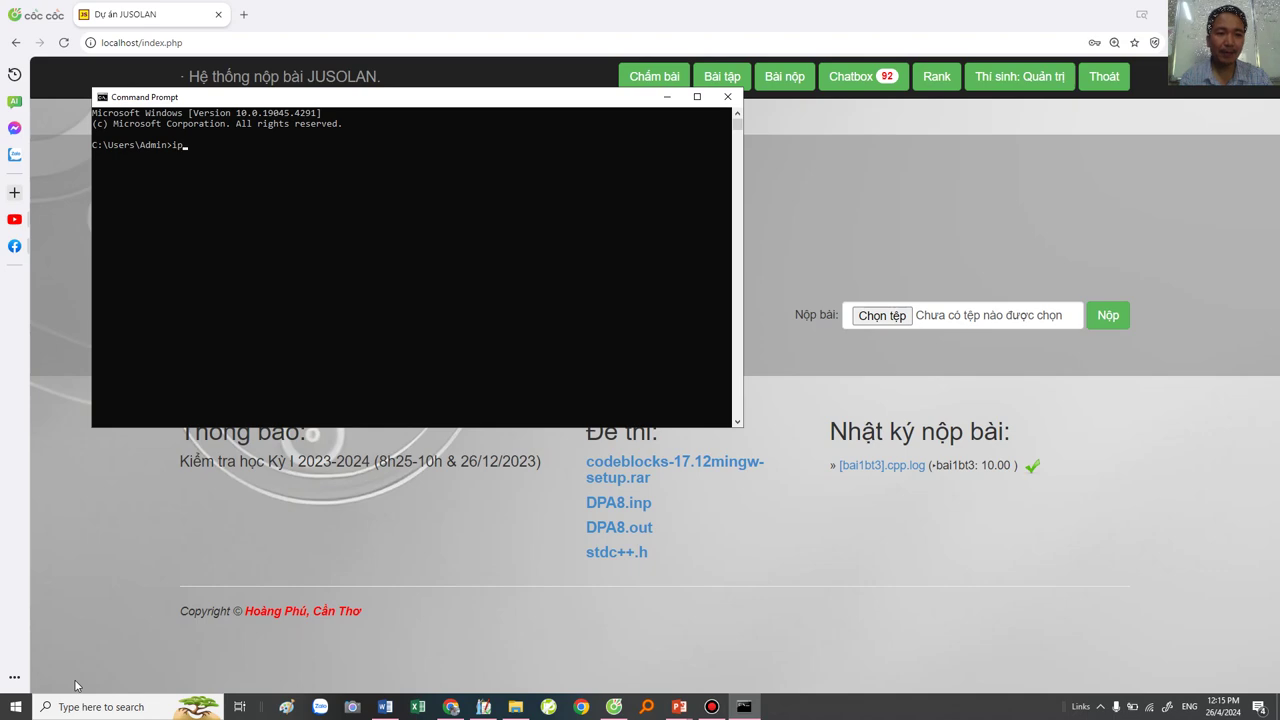
# Step: Run ipconfig and highlight the Wi-Fi IPv4 address 192.168.1.95
pyautogui.write('ipconfig')
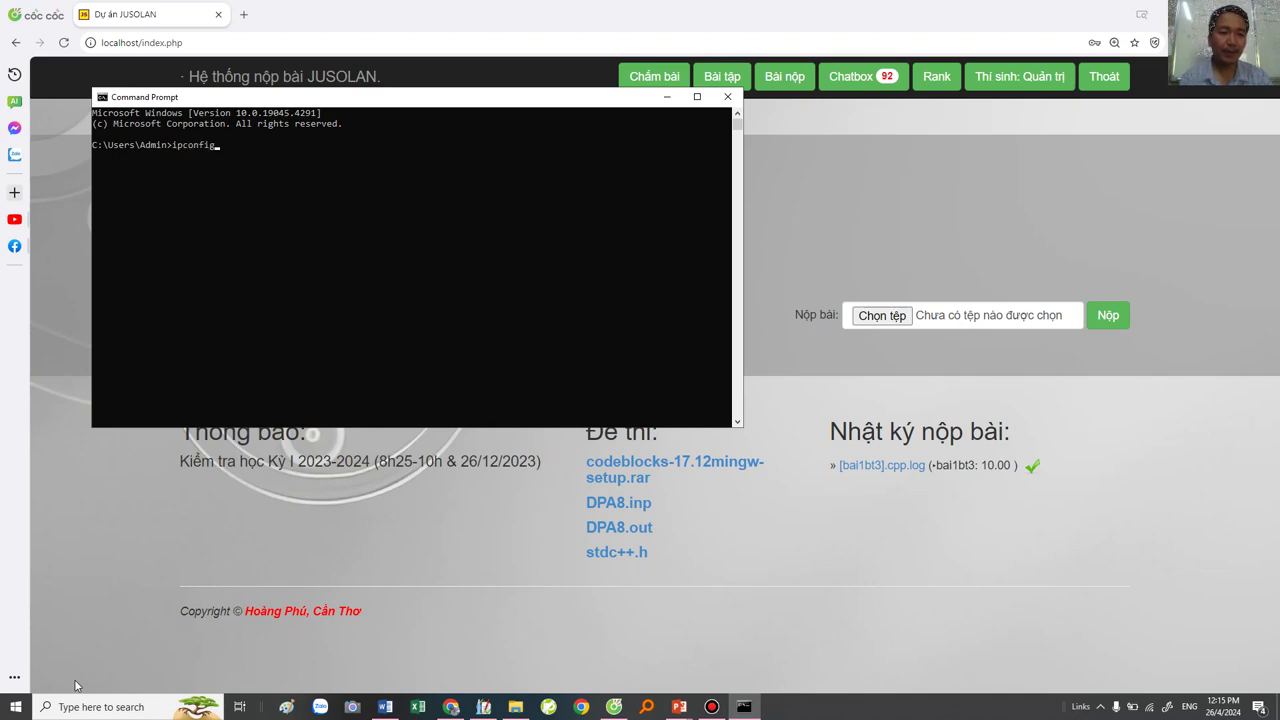
pyautogui.press('Return')
pyautogui.keyDown('ctrl'); pyautogui.scroll(2, 316, 332); pyautogui.keyUp('ctrl')
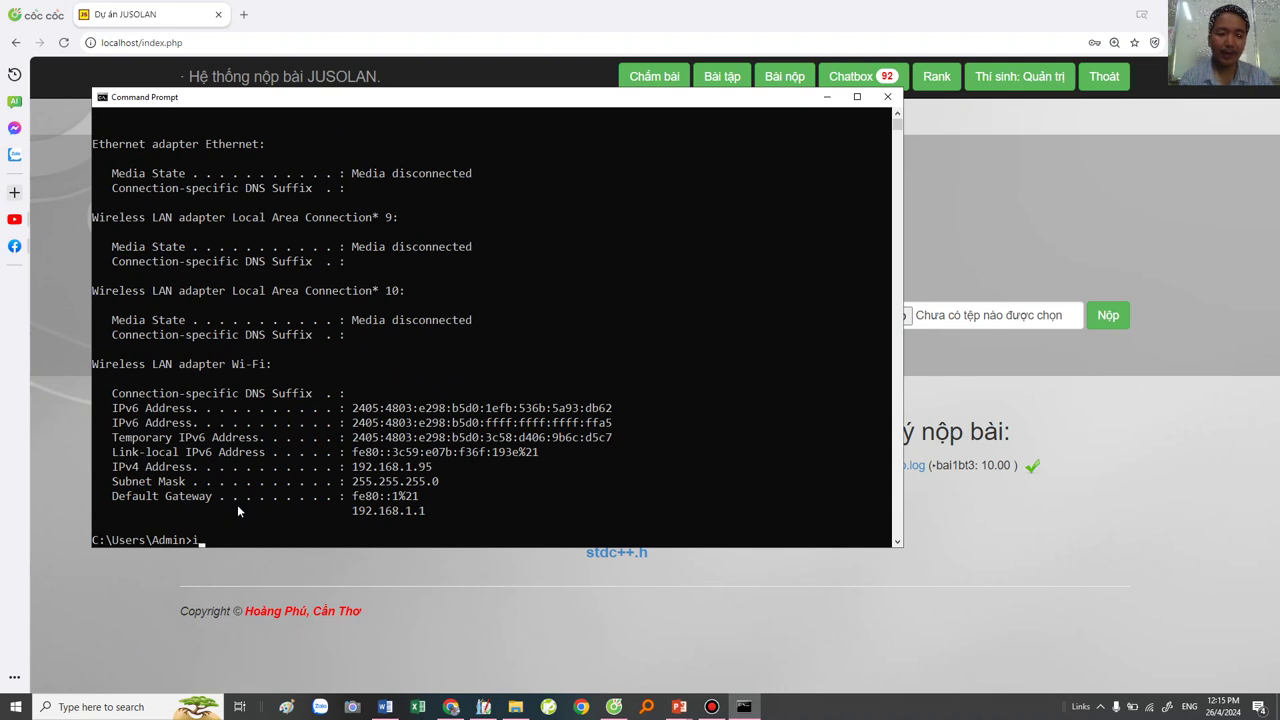
pyautogui.moveTo(352, 470); pyautogui.dragTo(364, 472)
pyautogui.scroll(2, 228, 218)
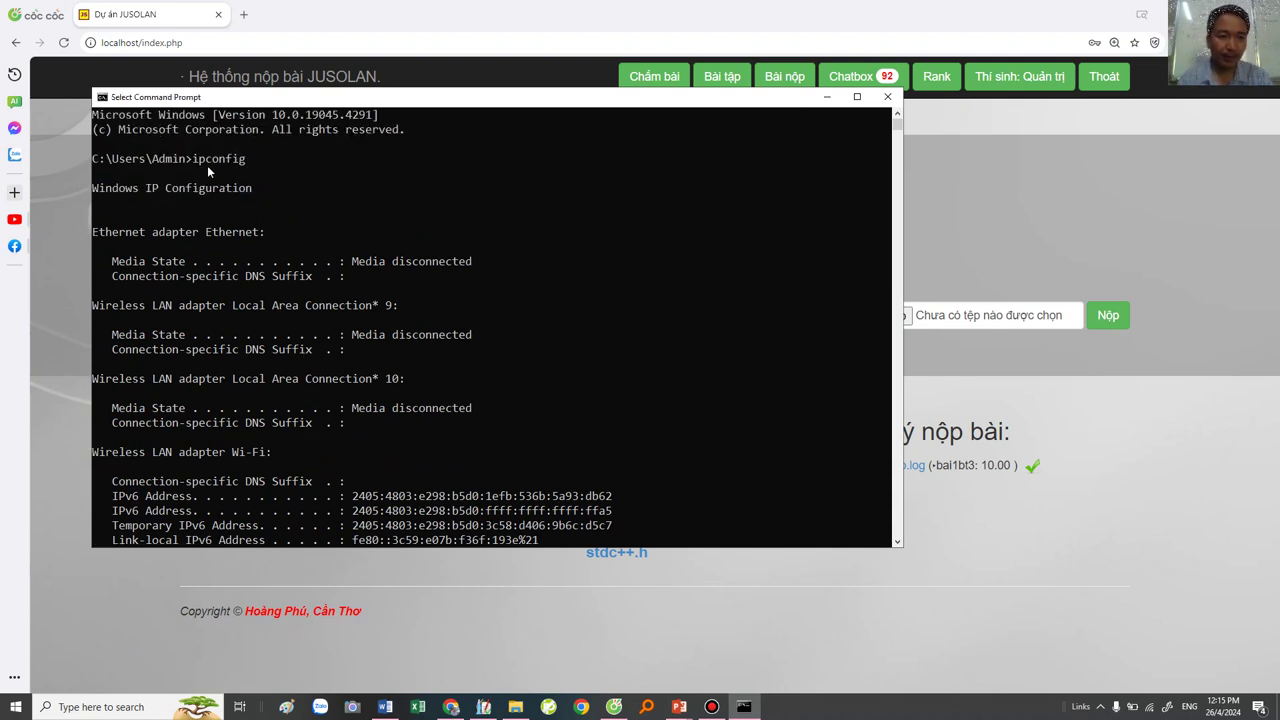
pyautogui.moveTo(193, 159); pyautogui.dragTo(262, 162)
pyautogui.scroll(-6, 307, 236)
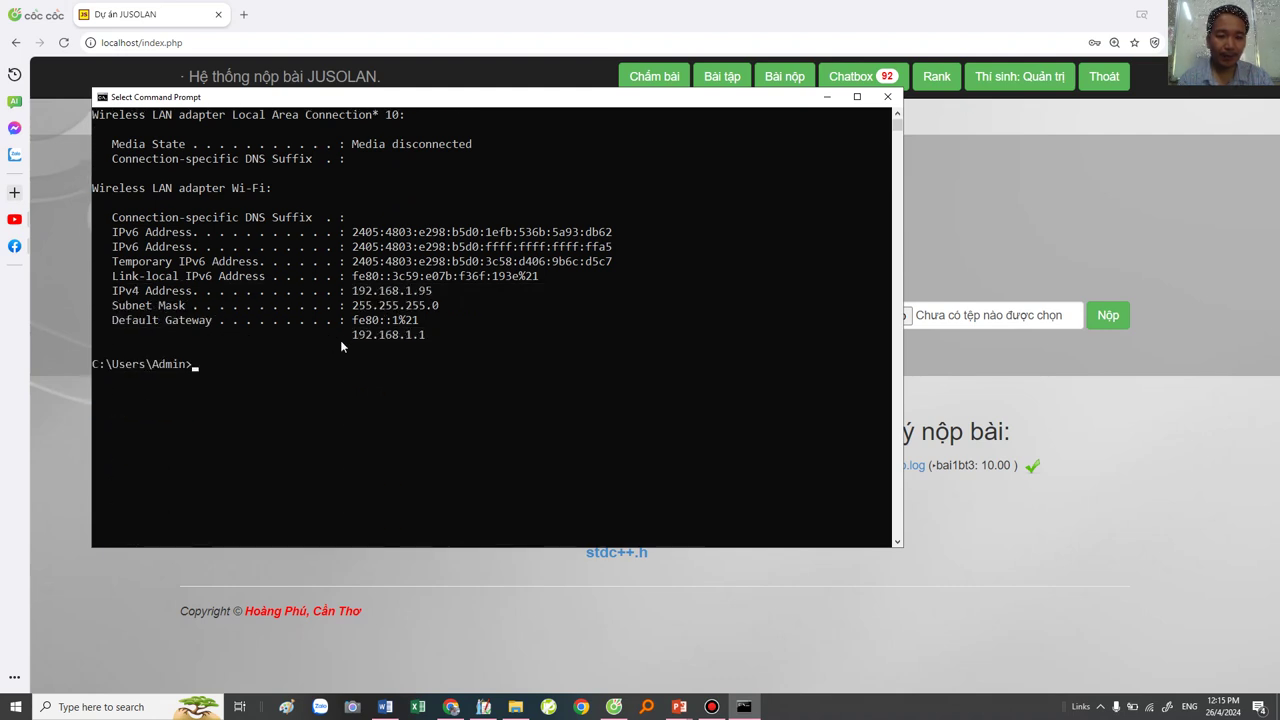
pyautogui.moveTo(113, 290); pyautogui.dragTo(440, 302)
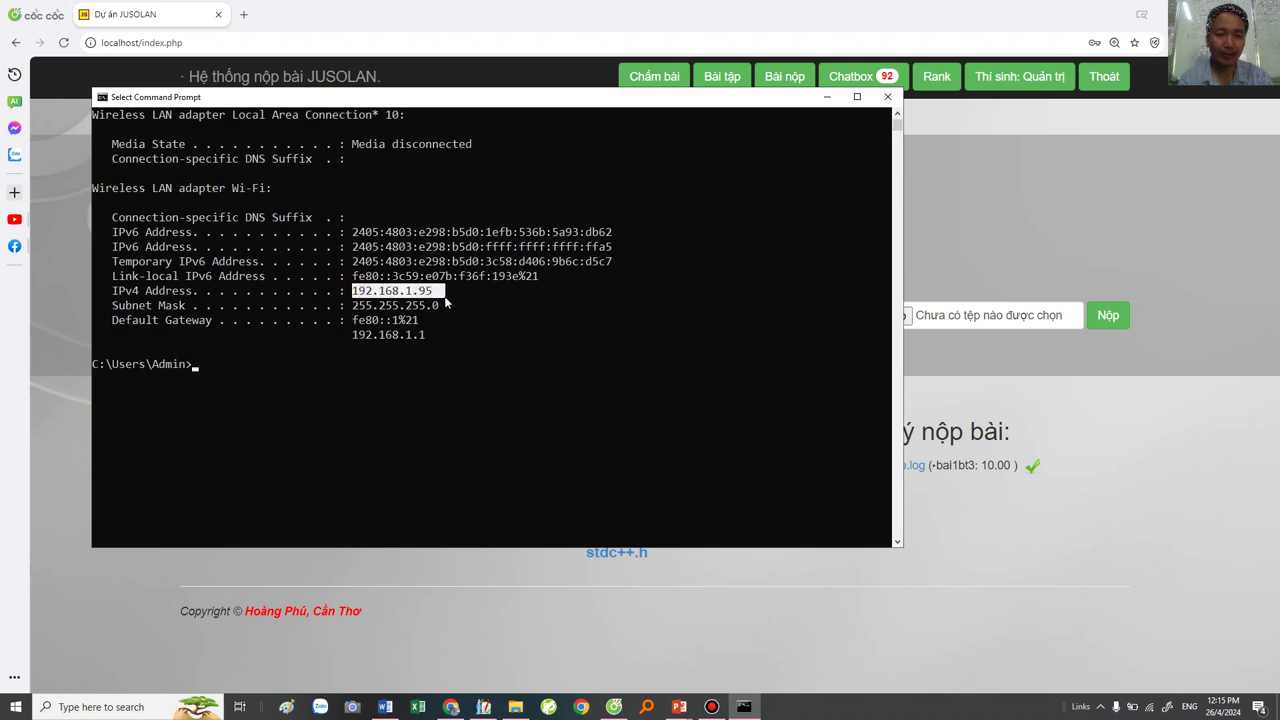
# Step: In a new tab, sign in to JUSOLAN at 192.168.1.95 with the administrator account and save the password
pyautogui.click(243, 14)
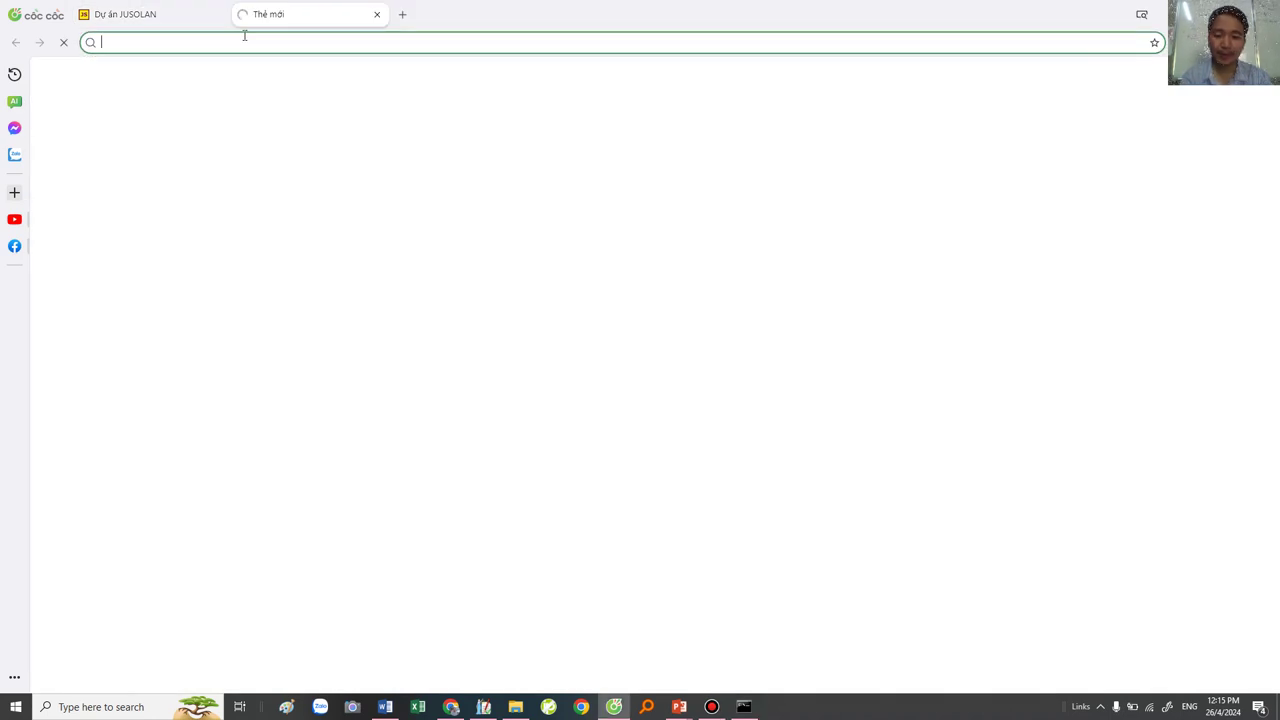
pyautogui.write('192.')
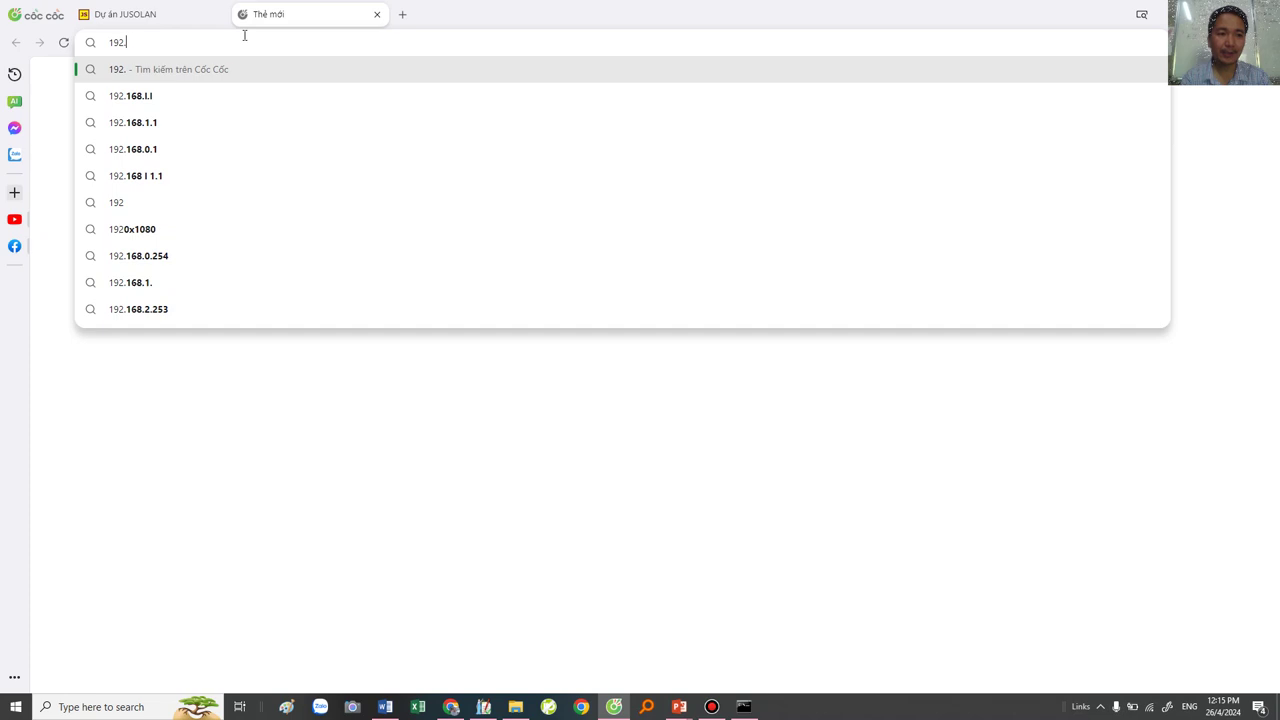
pyautogui.write('168.1.95')
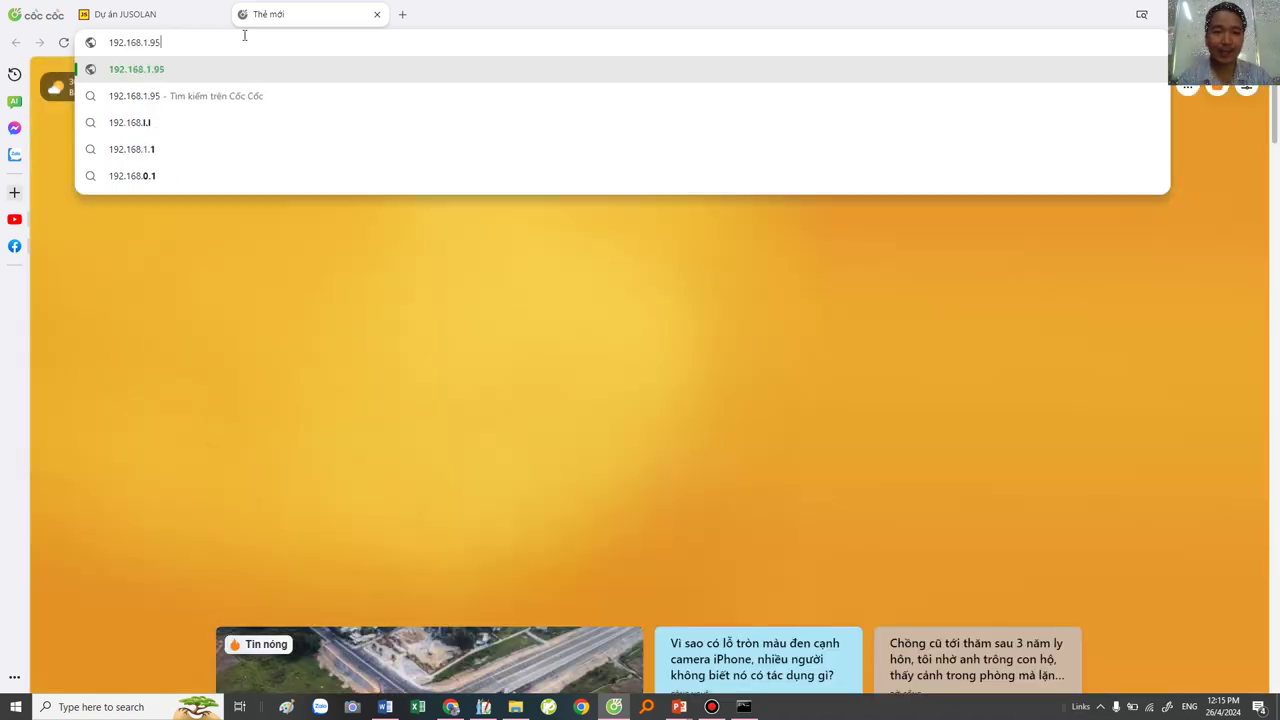
pyautogui.press('Return')
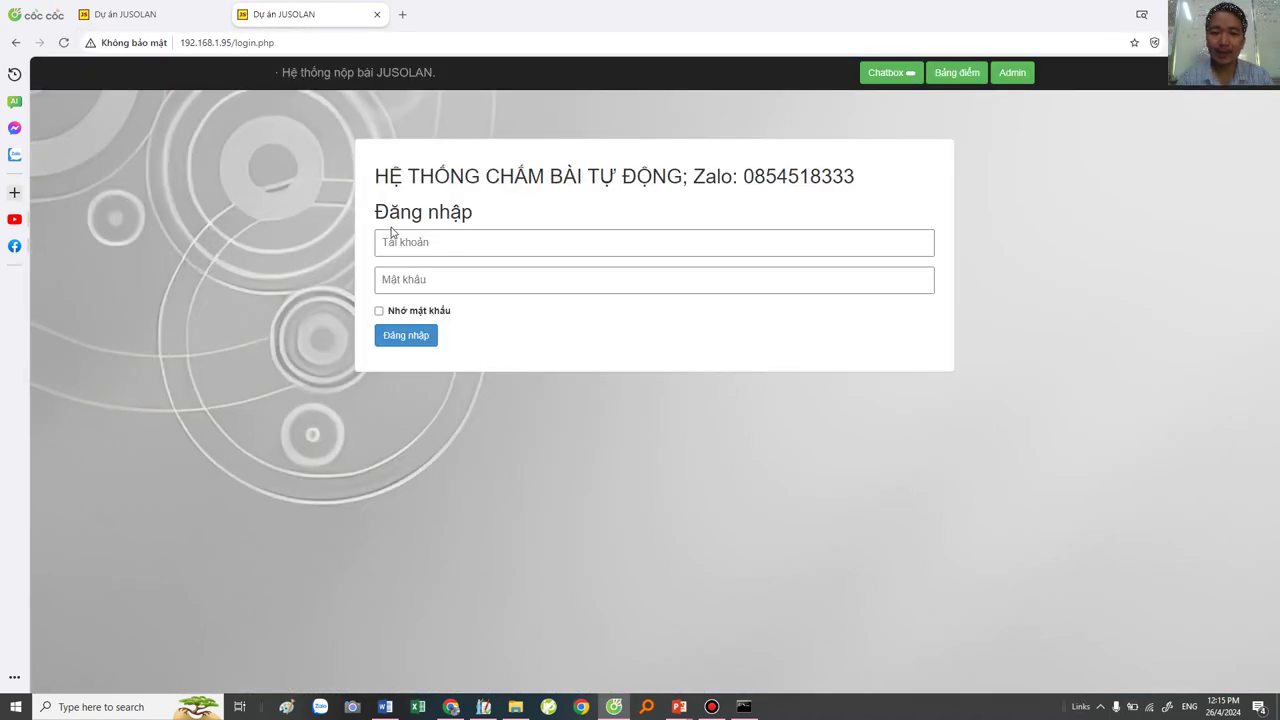
pyautogui.click(388, 240)
pyautogui.write('admin')
pyautogui.press('Tab')
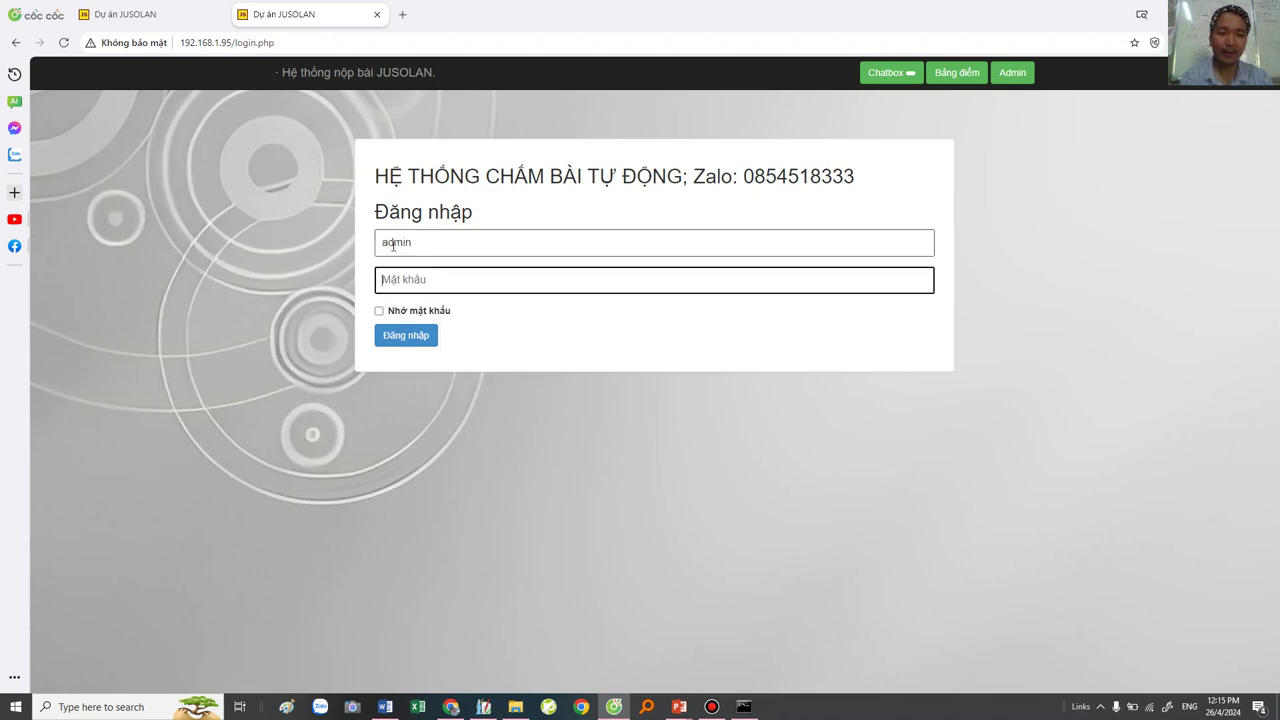
pyautogui.write('1234')
pyautogui.press('Return')
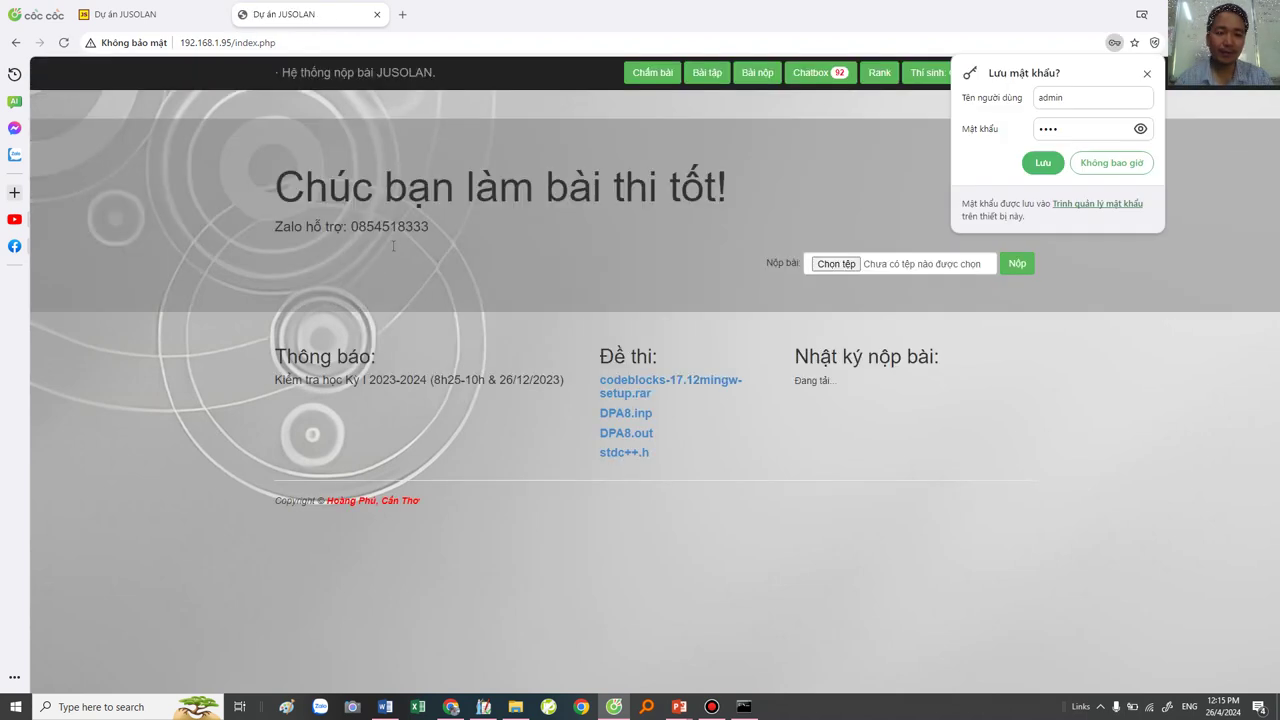
pyautogui.click(1043, 163)
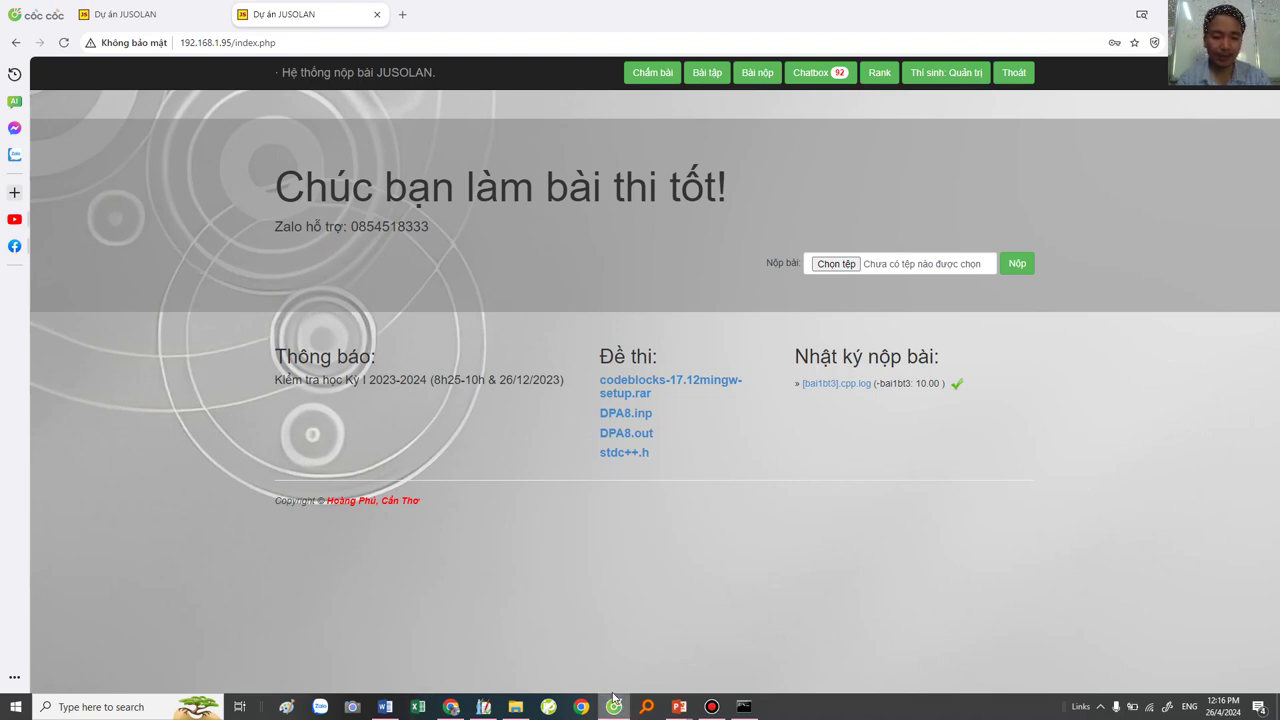
# Step: Launch the Free Pascal IDE from Windows search
pyautogui.press('super')
pyautogui.write('fre')
pyautogui.press('Return')
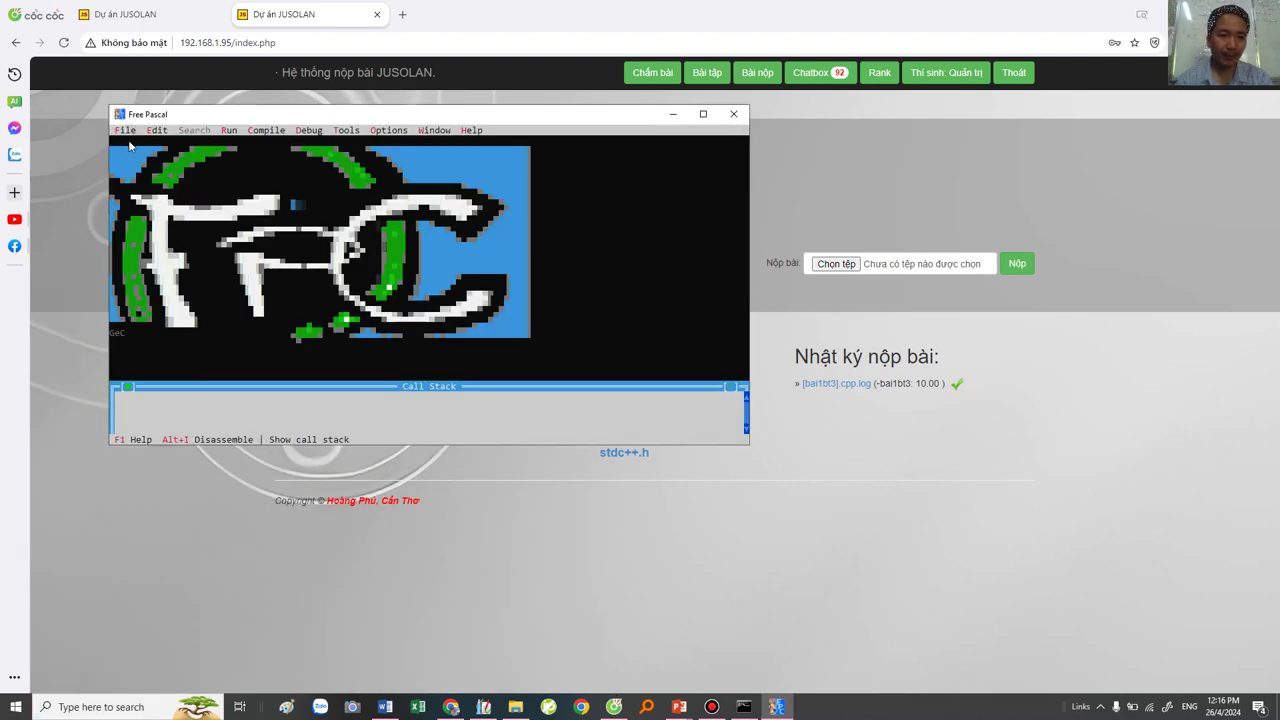
# Step: Open bai1bt2.pas in the Free Pascal IDE editor
pyautogui.press('F3')
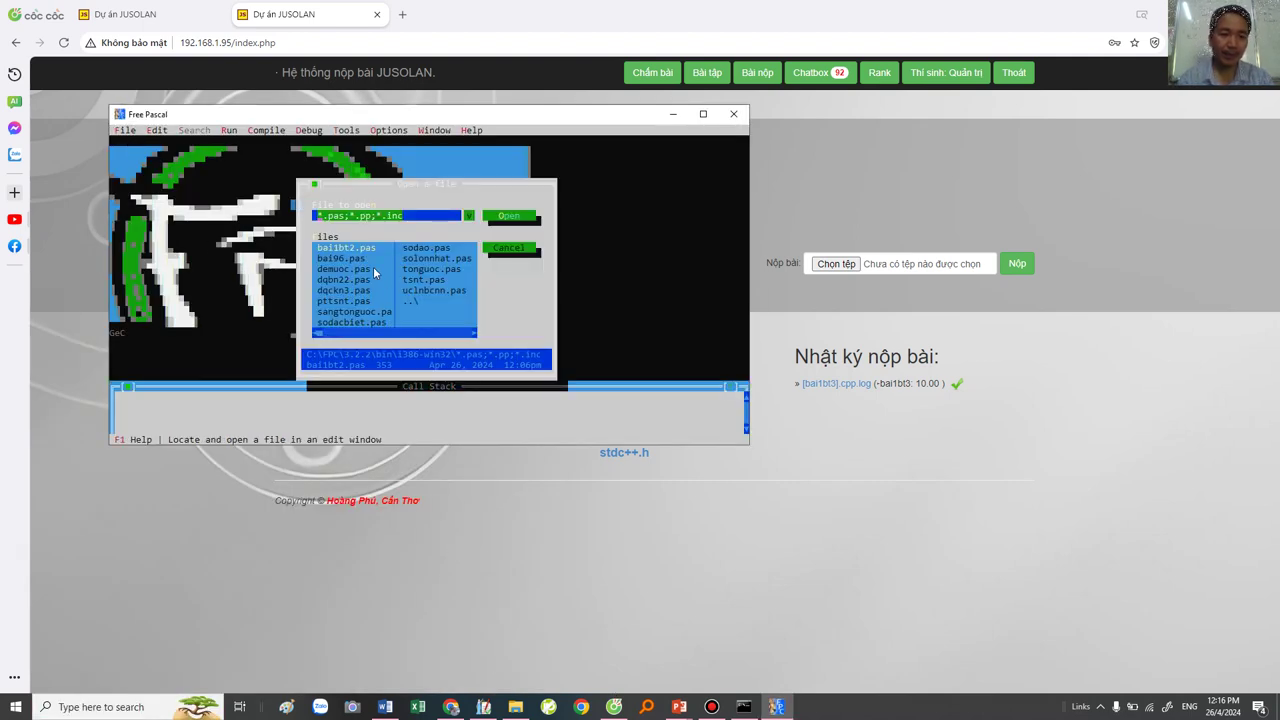
pyautogui.press('Tab')
pyautogui.press('Return')
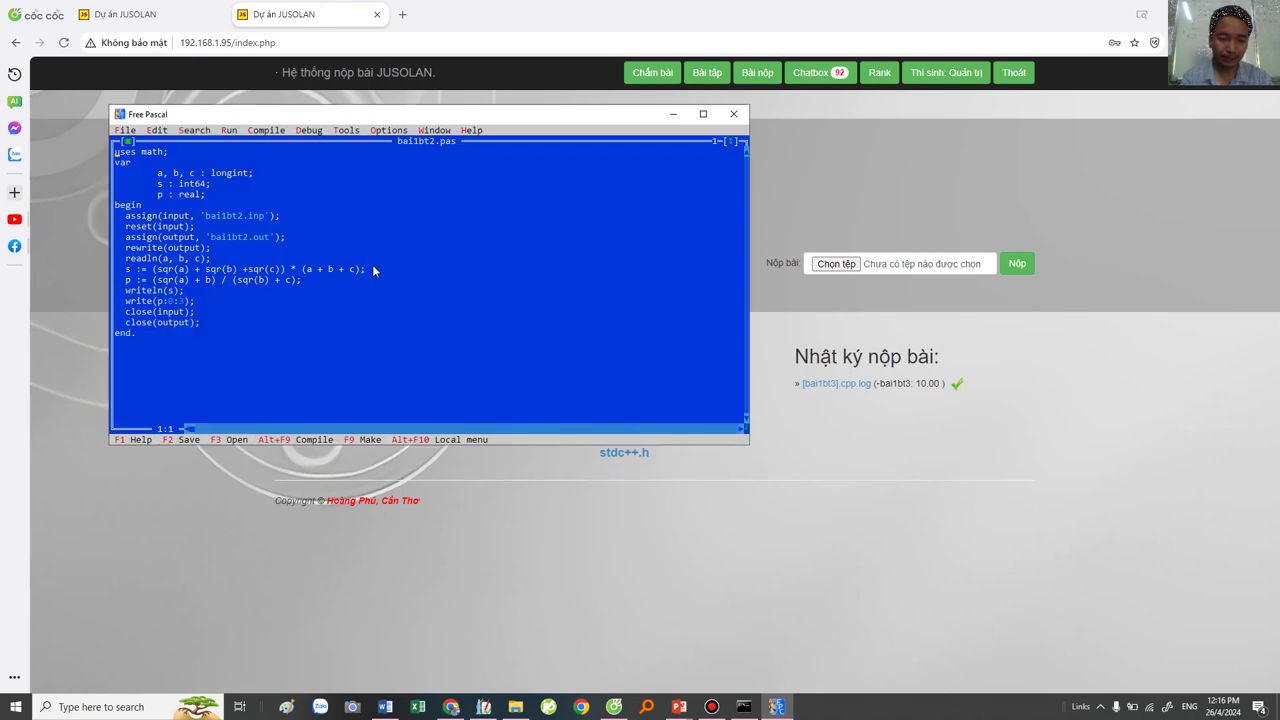
# Step: Select the whole bai1bt2 program, copy it to the Windows clipboard, and return to the browser
pyautogui.hotkey('alt', 'e')
pyautogui.press('Return')
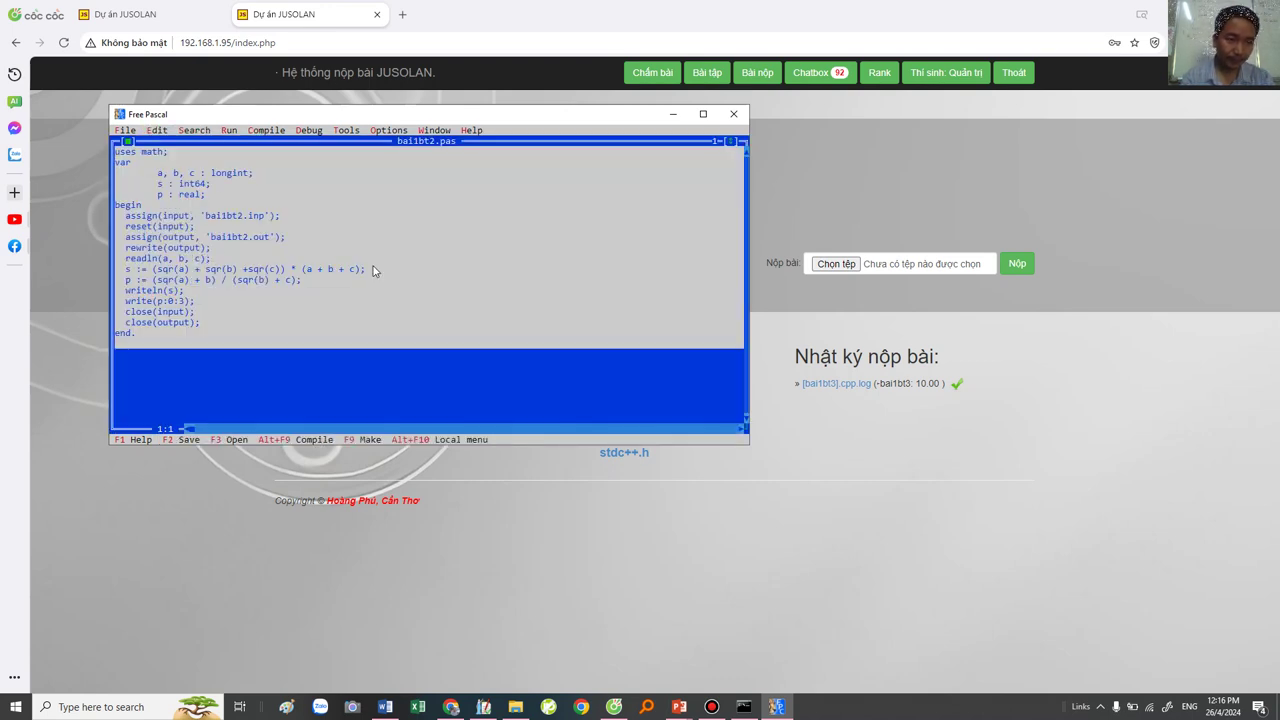
pyautogui.click(157, 130)
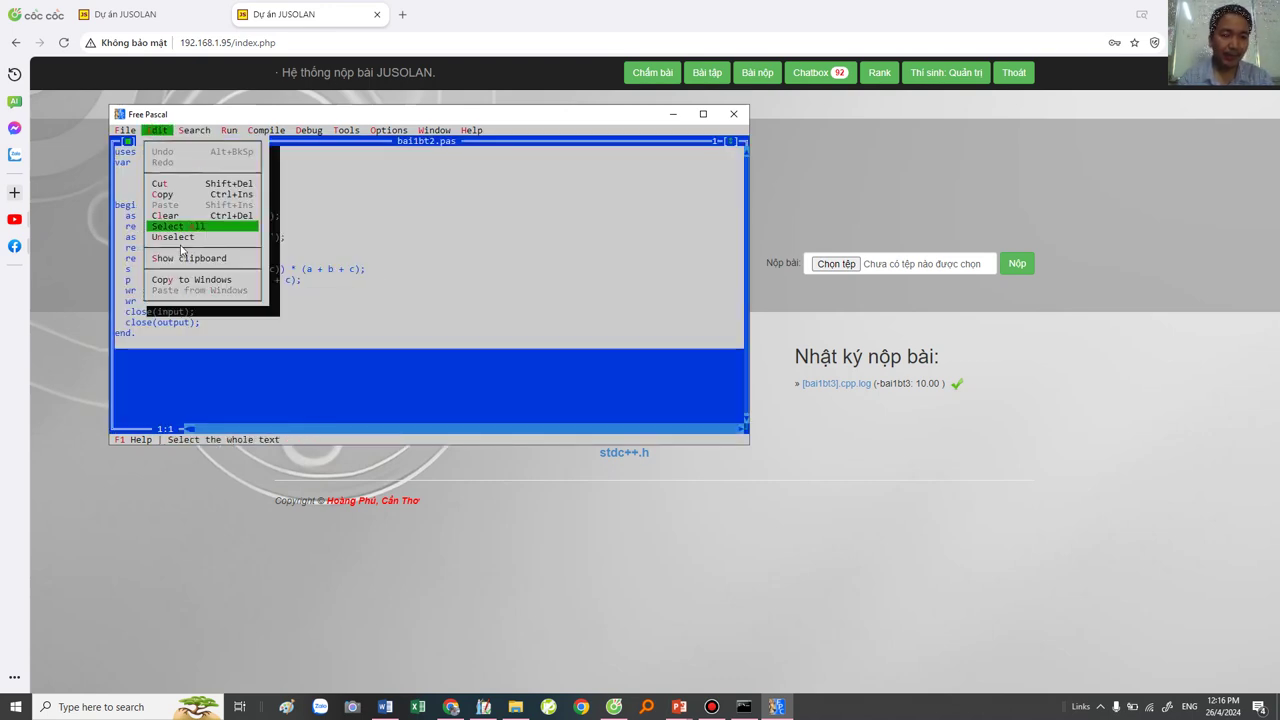
pyautogui.click(181, 285)
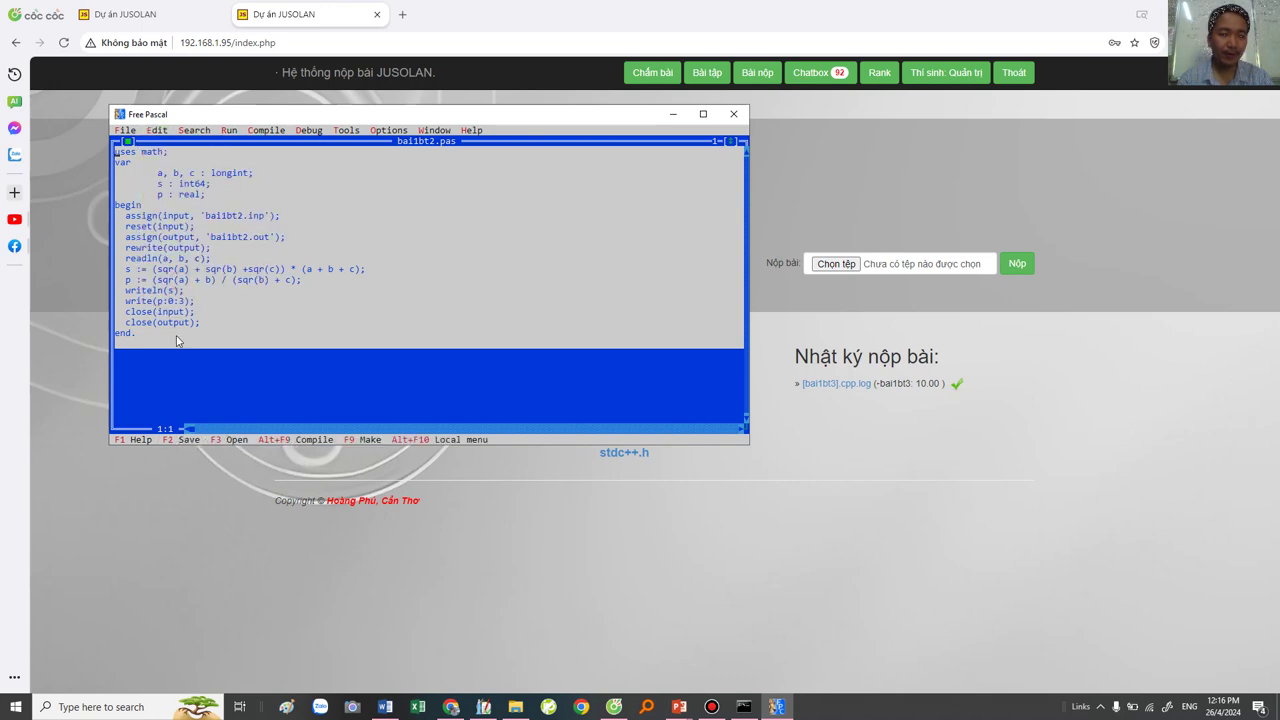
pyautogui.click(200, 528)
# Step: In the Chấm bài online editor, choose pas as the language and paste the program
pyautogui.click(650, 78)
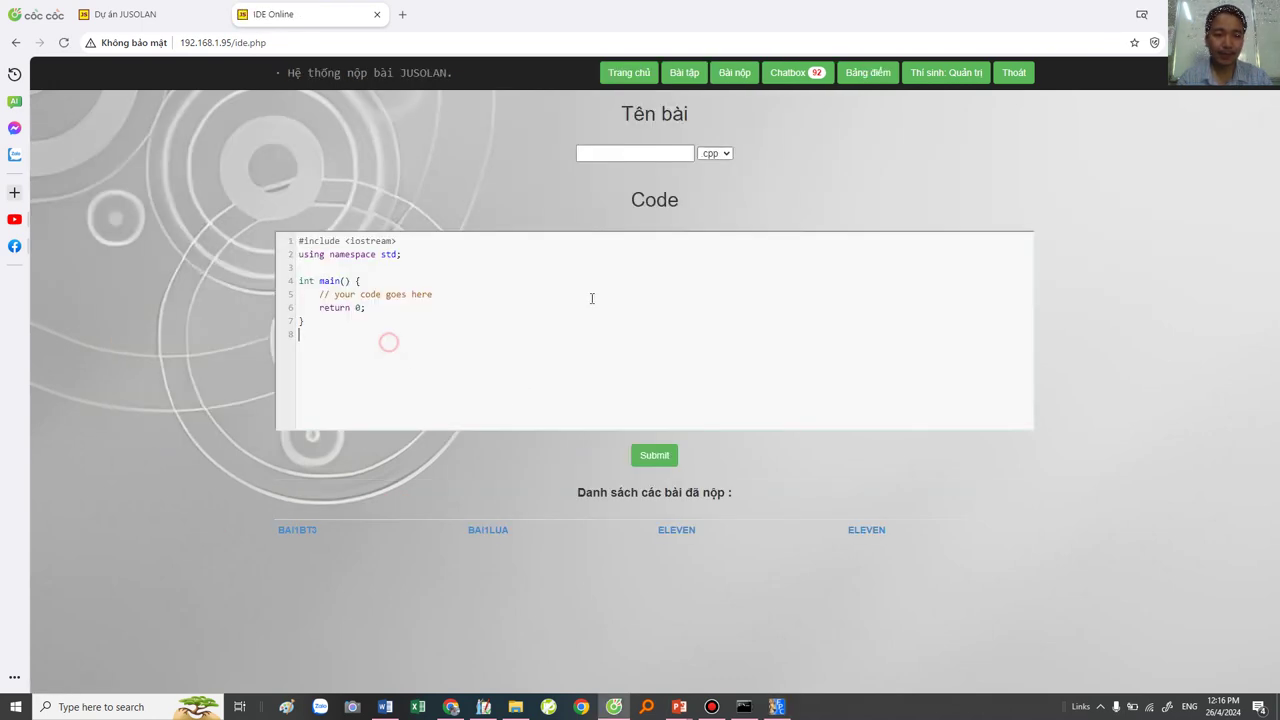
pyautogui.click(715, 154)
pyautogui.click(713, 179)
pyautogui.click(405, 272)
pyautogui.hotkey('ctrl', 'v')
# Step: Copy the name bai1bt2 from the code into the Tên bài field
pyautogui.scroll(2, 391, 340)
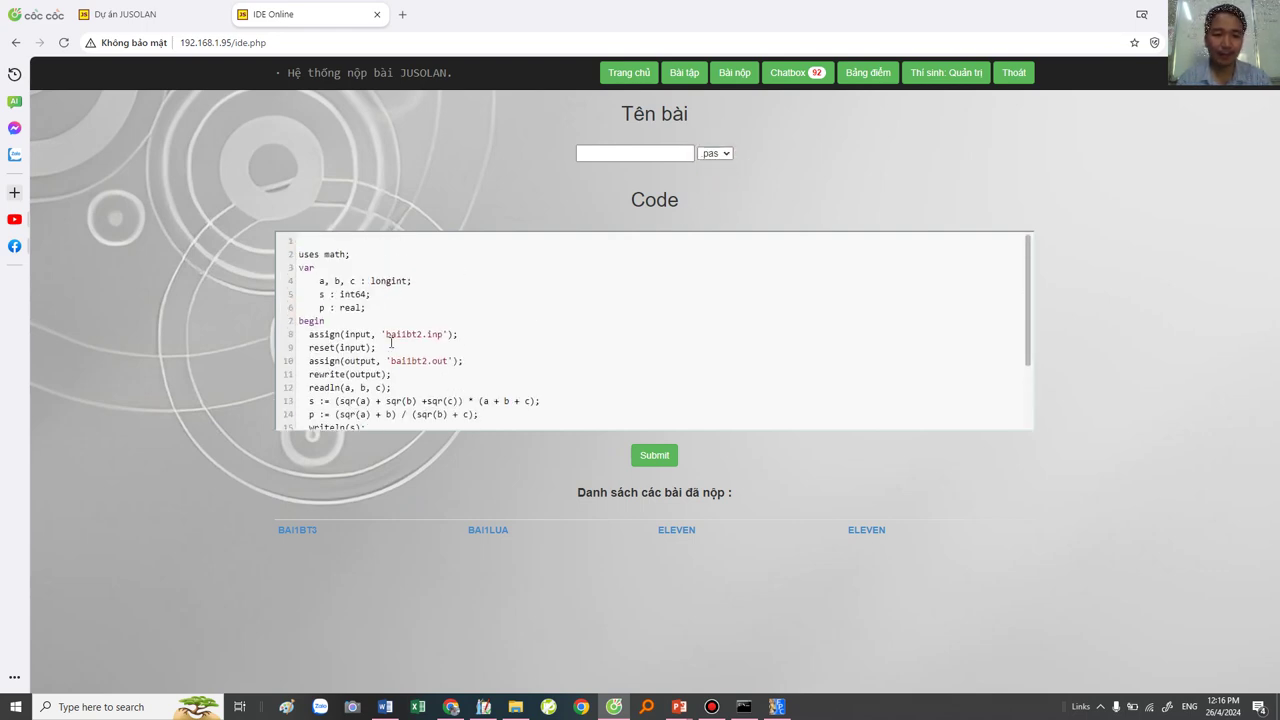
pyautogui.doubleClick(403, 334)
pyautogui.hotkey('ctrl', 'c')
pyautogui.click(607, 155)
pyautogui.hotkey('ctrl', 'v')
# Step: Submit the bai1bt2 Pascal solution and dismiss the success alert
pyautogui.moveTo(628, 157); pyautogui.dragTo(510, 158)
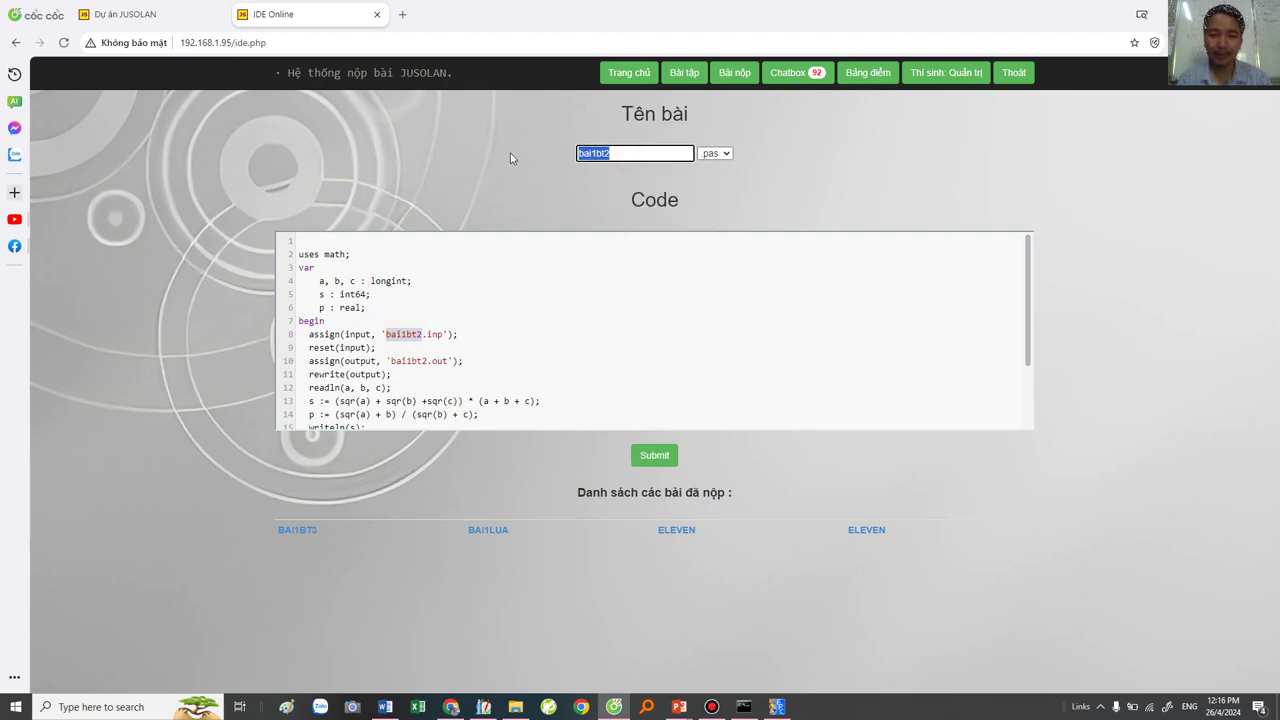
pyautogui.click(660, 463)
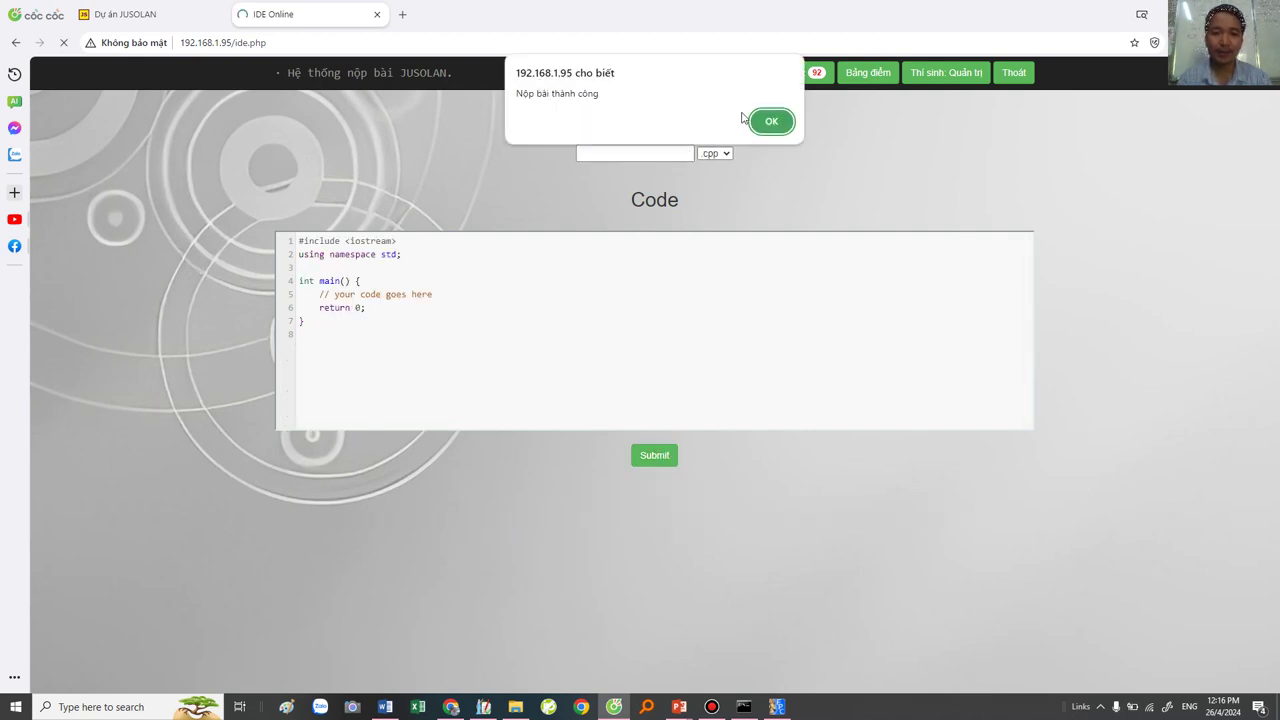
pyautogui.click(771, 122)
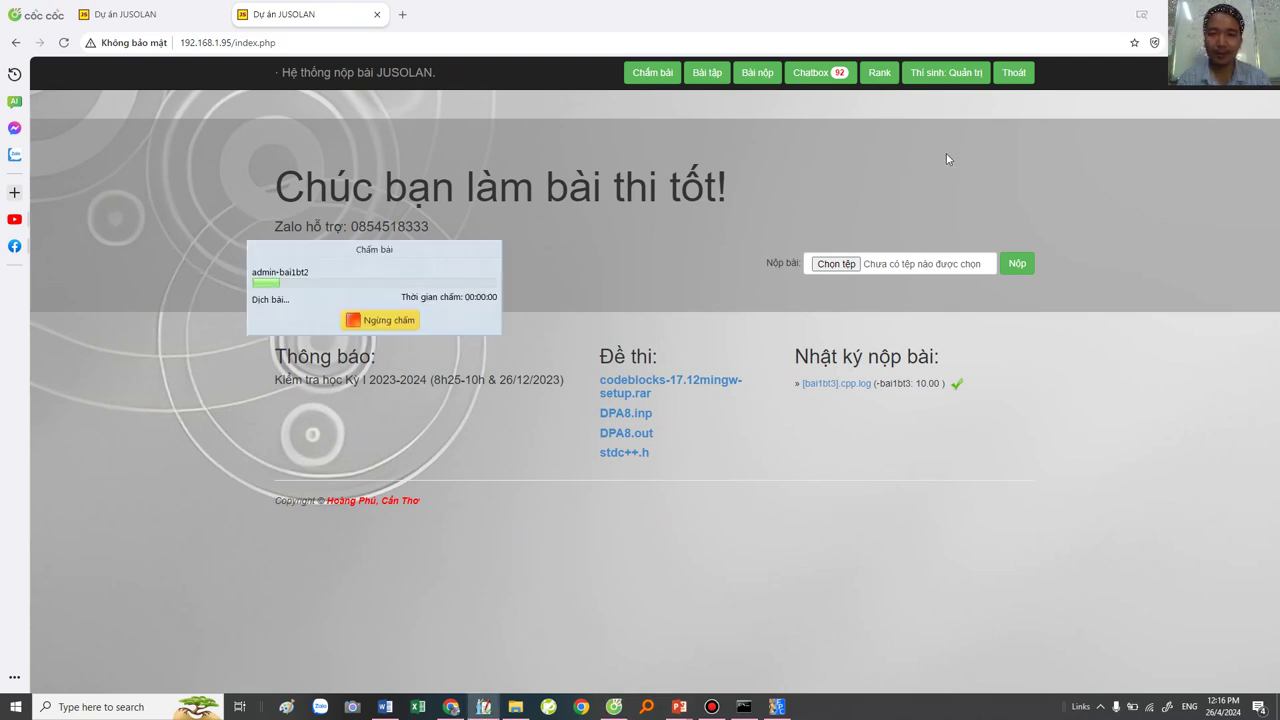
# Step: Switch to the Themis grader and wait for bai1bt2 grading to finish
pyautogui.click(430, 292)
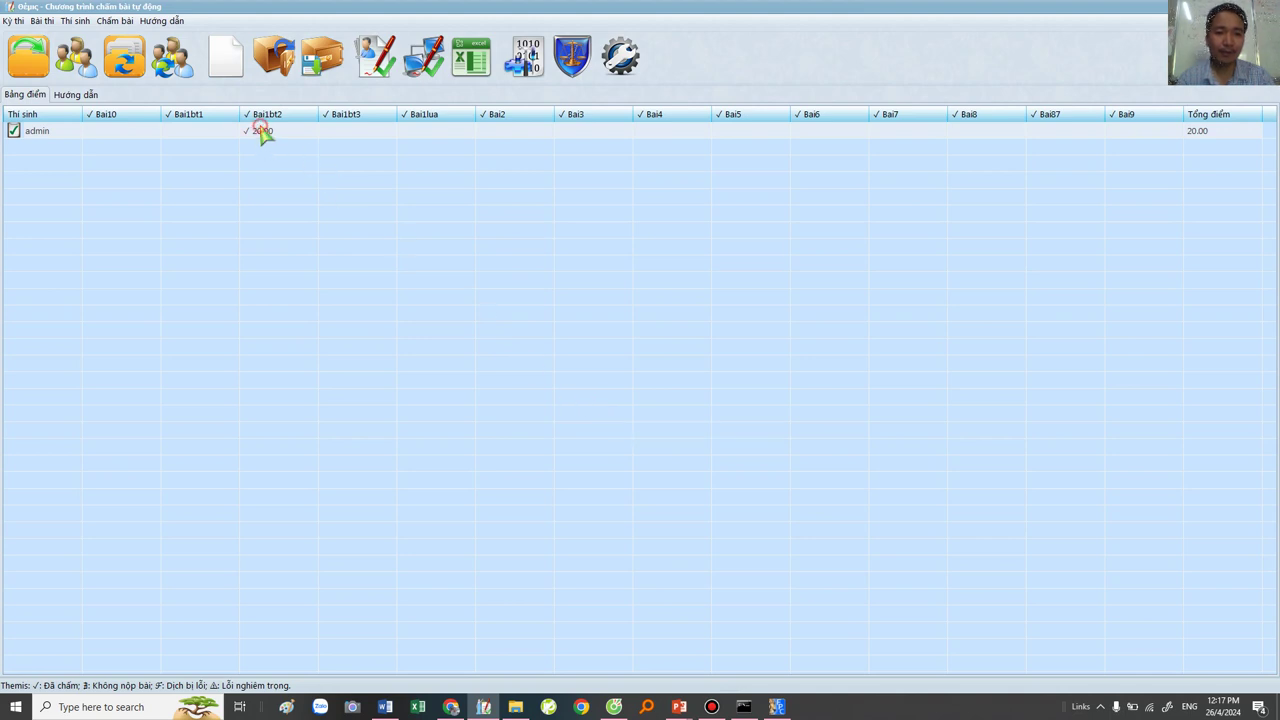
# Step: Check Bai1bt2's Chi tiết chấm in Themis, then return to the JUSOLAN browser window
pyautogui.click(263, 137)
pyautogui.doubleClick(263, 137)
pyautogui.scroll(-5, 532, 373)
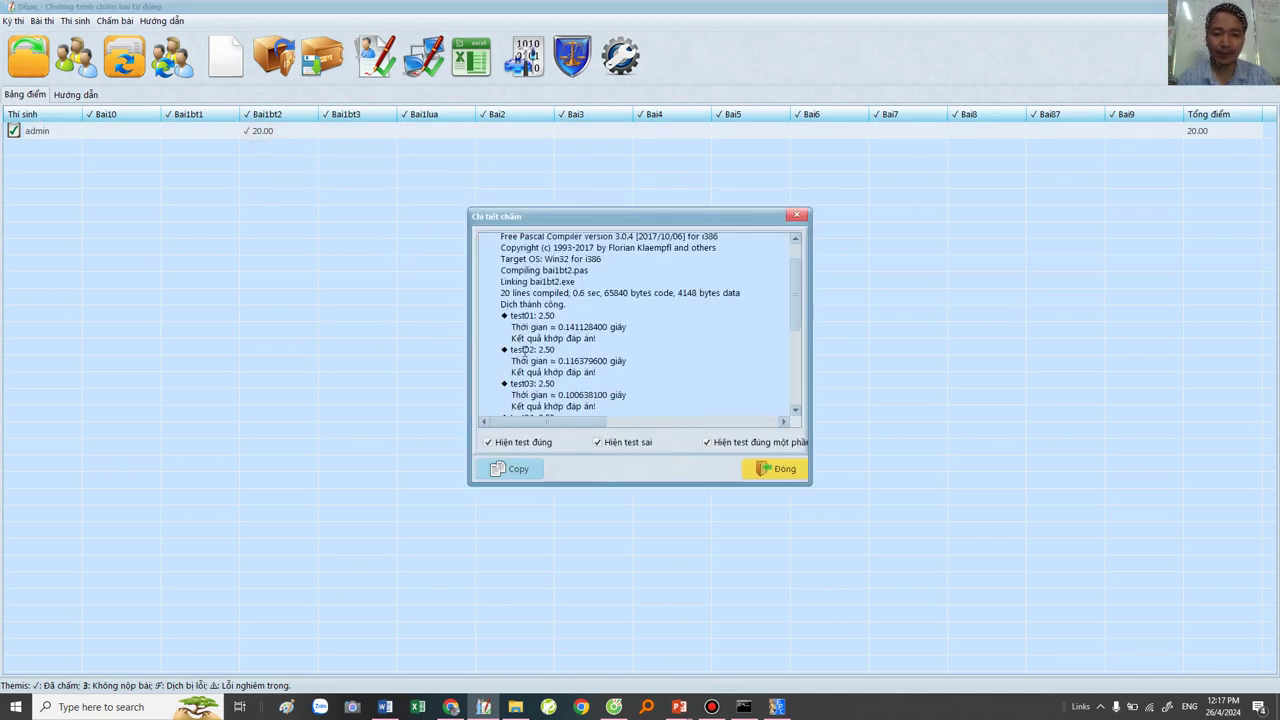
pyautogui.click(773, 470)
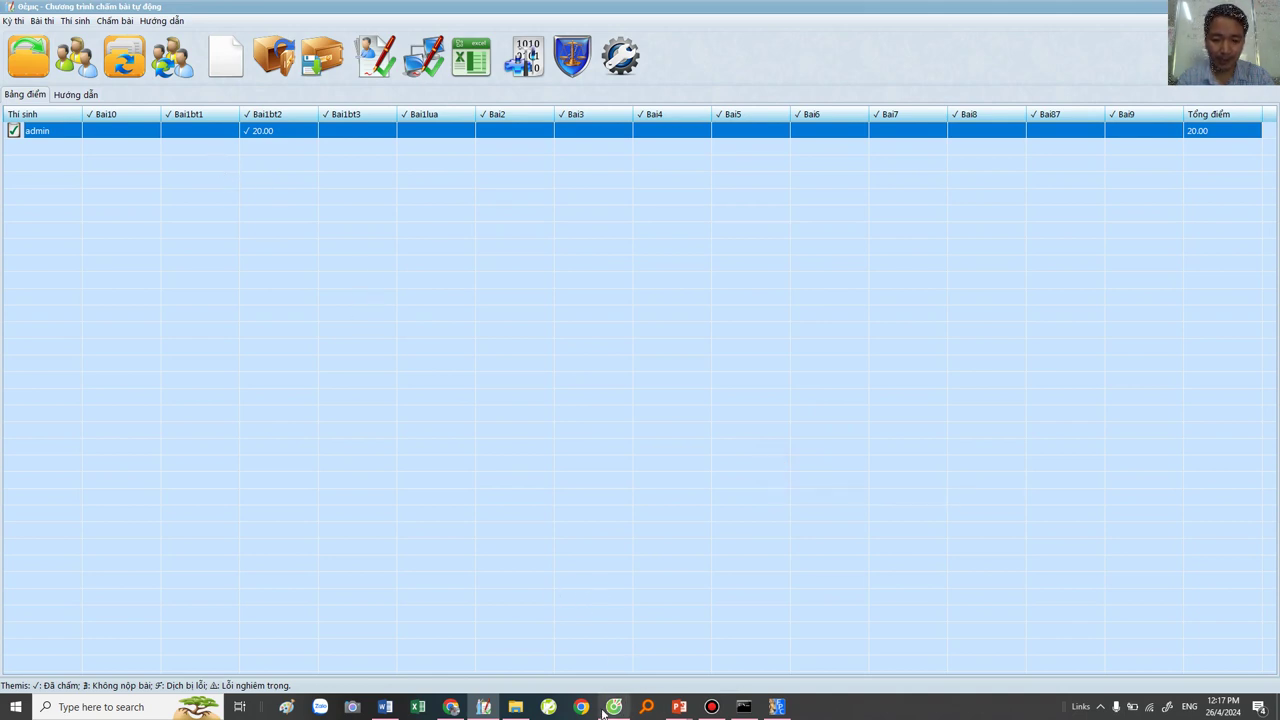
pyautogui.click(451, 707)
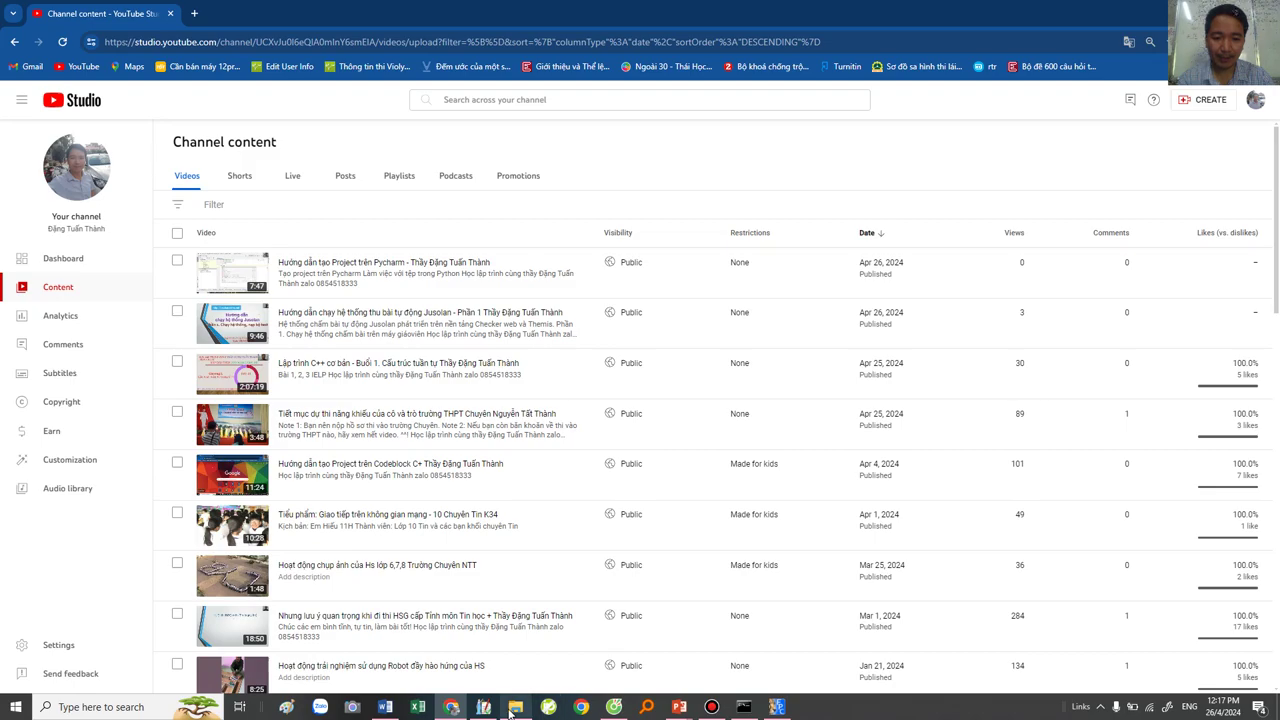
pyautogui.click(614, 707)
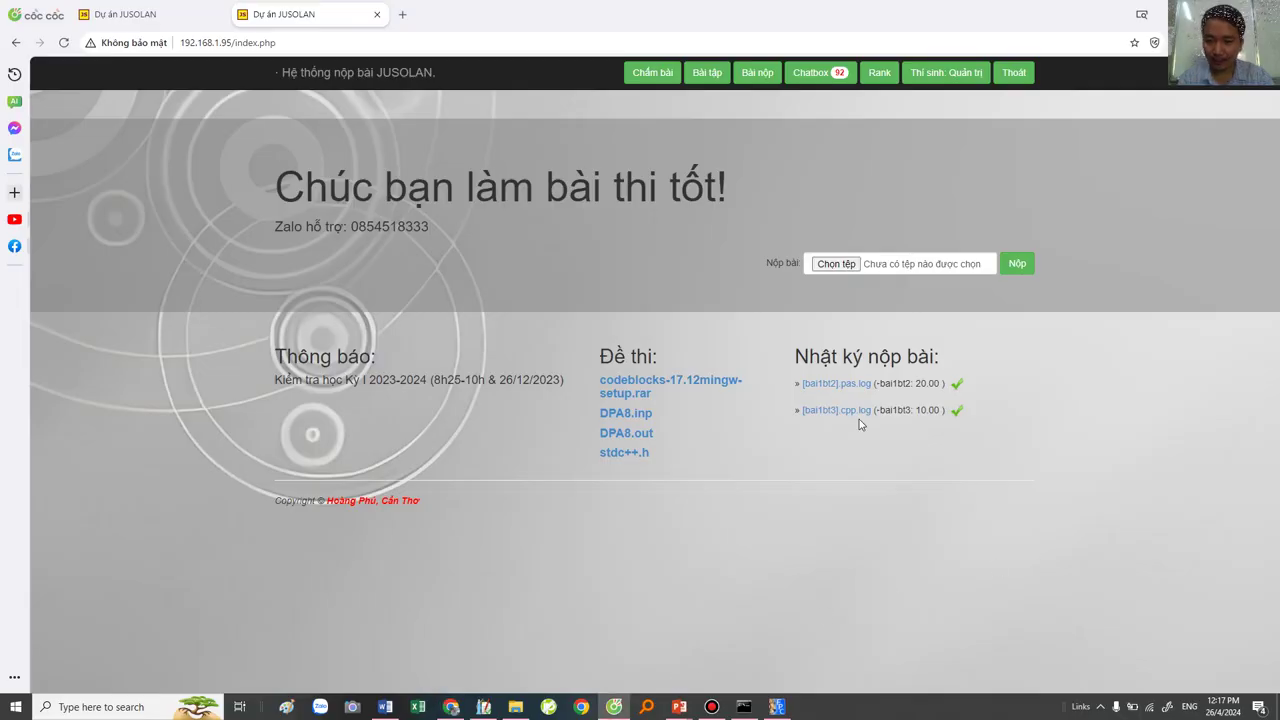
pyautogui.moveTo(804, 383); pyautogui.dragTo(911, 384)
pyautogui.click(913, 396)
pyautogui.click(878, 385)
pyautogui.click(940, 384)
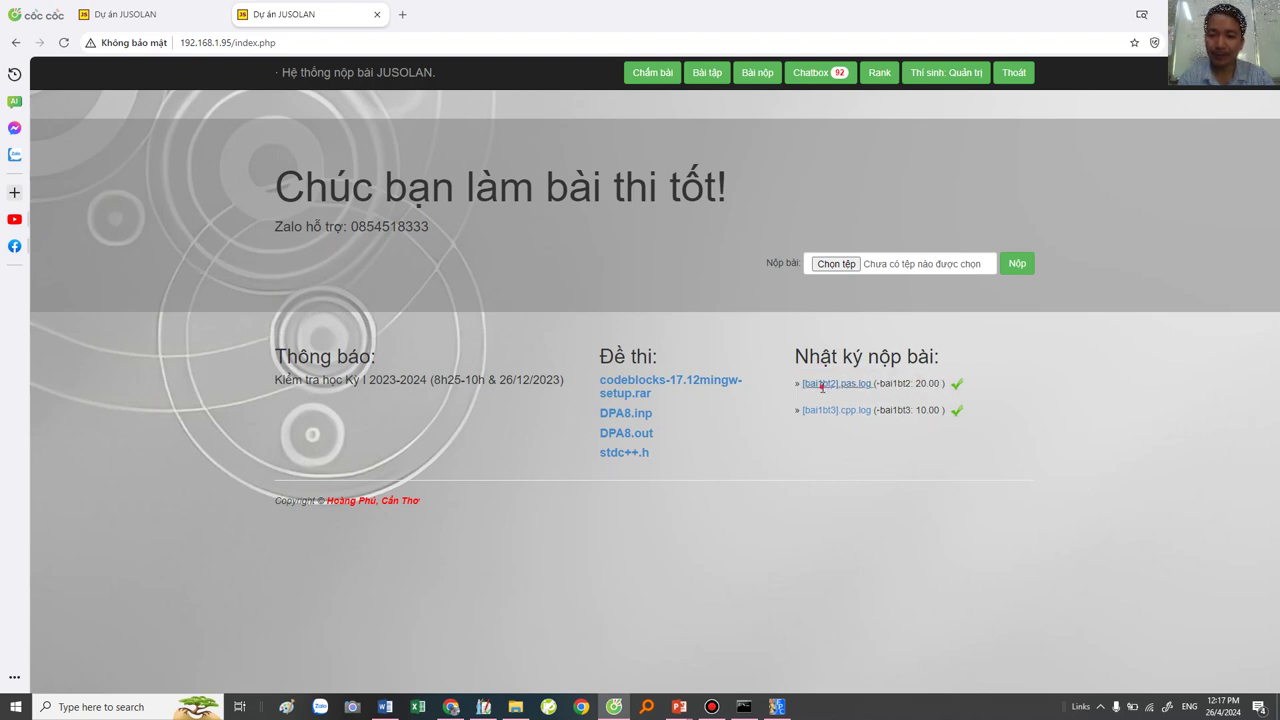
pyautogui.click(822, 384)
pyautogui.moveTo(406, 324); pyautogui.dragTo(479, 324)
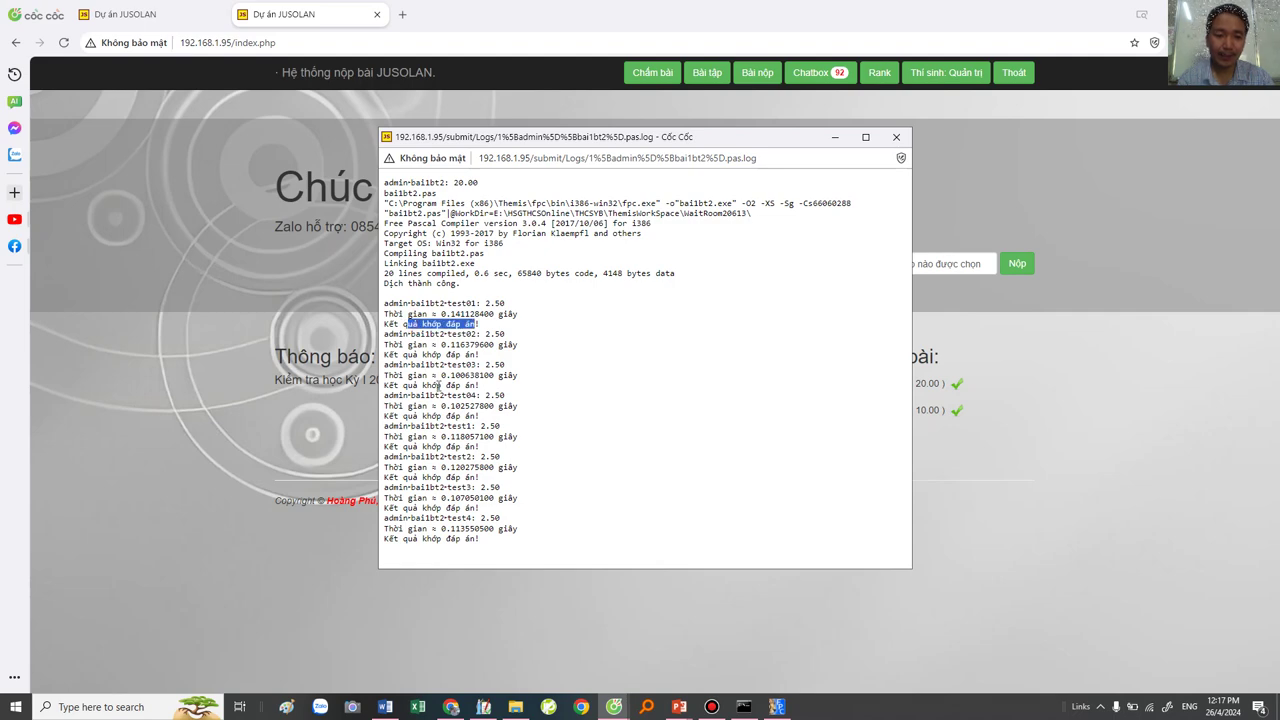
pyautogui.scroll(4, 437, 385)
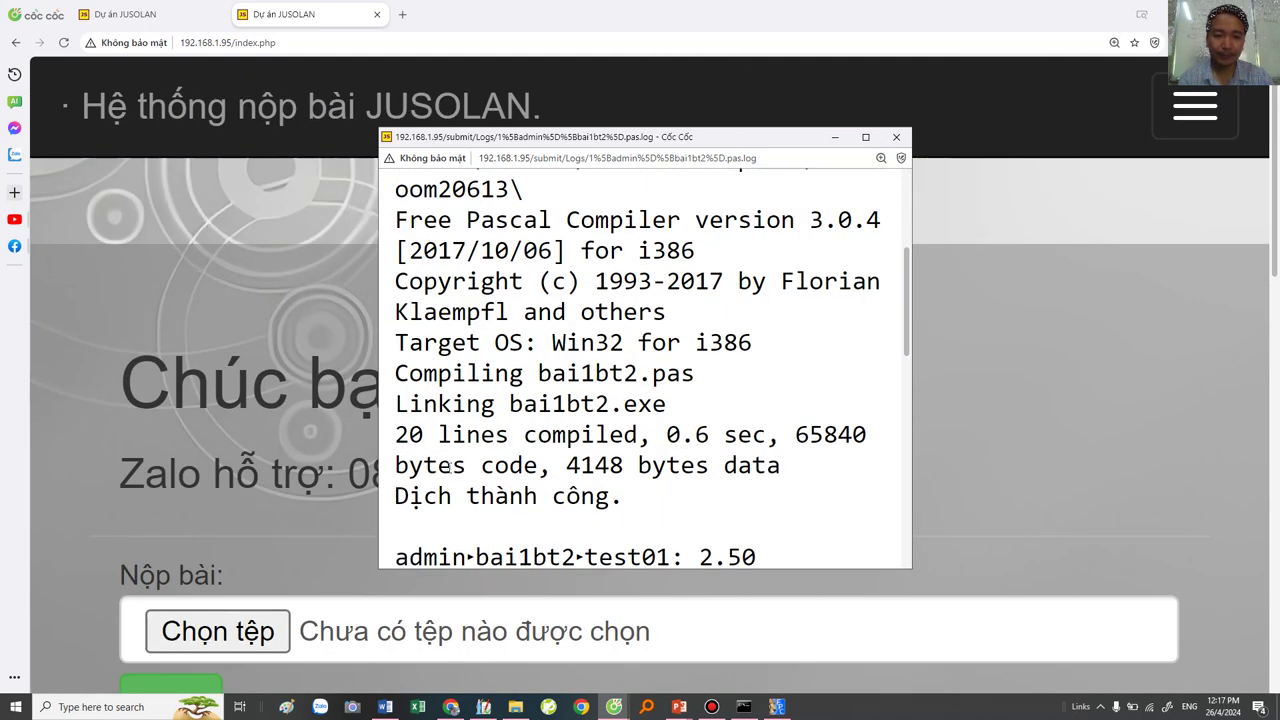
pyautogui.scroll(-3, 645, 360)
pyautogui.click(448, 368)
pyautogui.moveTo(438, 352); pyautogui.dragTo(680, 352)
pyautogui.moveTo(467, 441); pyautogui.dragTo(687, 427)
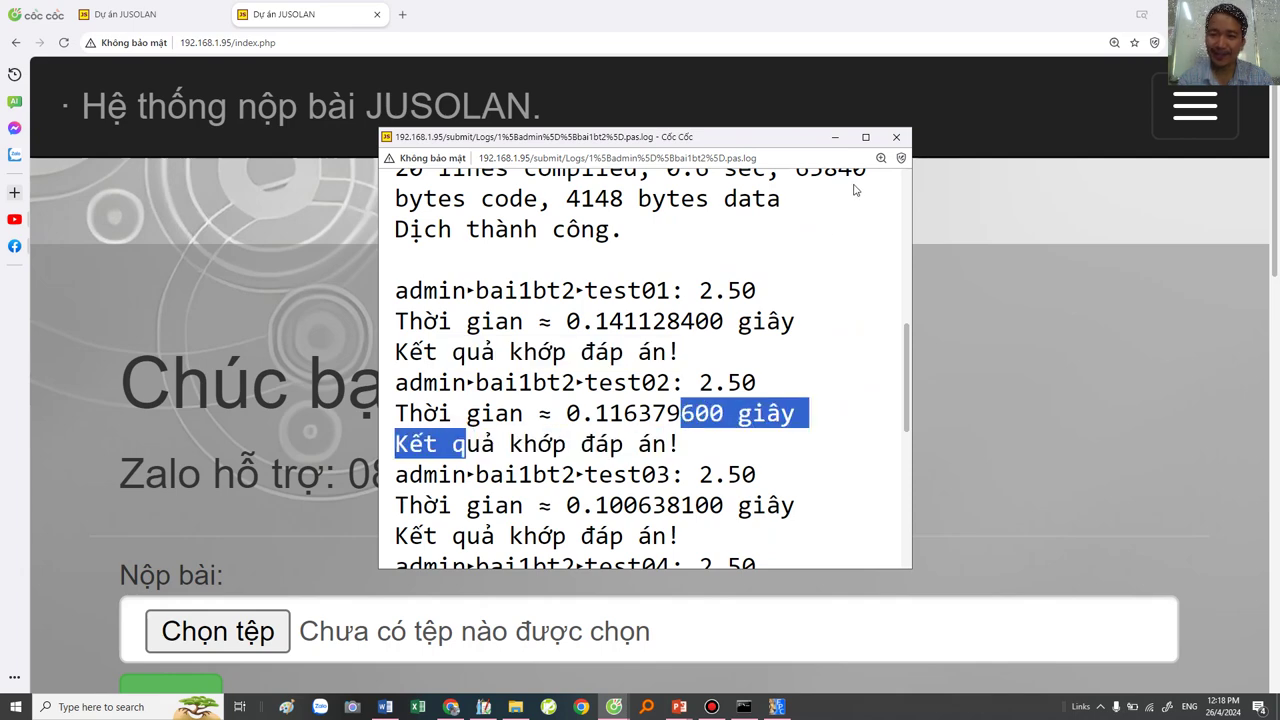
pyautogui.keyDown('ctrl'); pyautogui.scroll(-4, 716, 350); pyautogui.keyUp('ctrl')
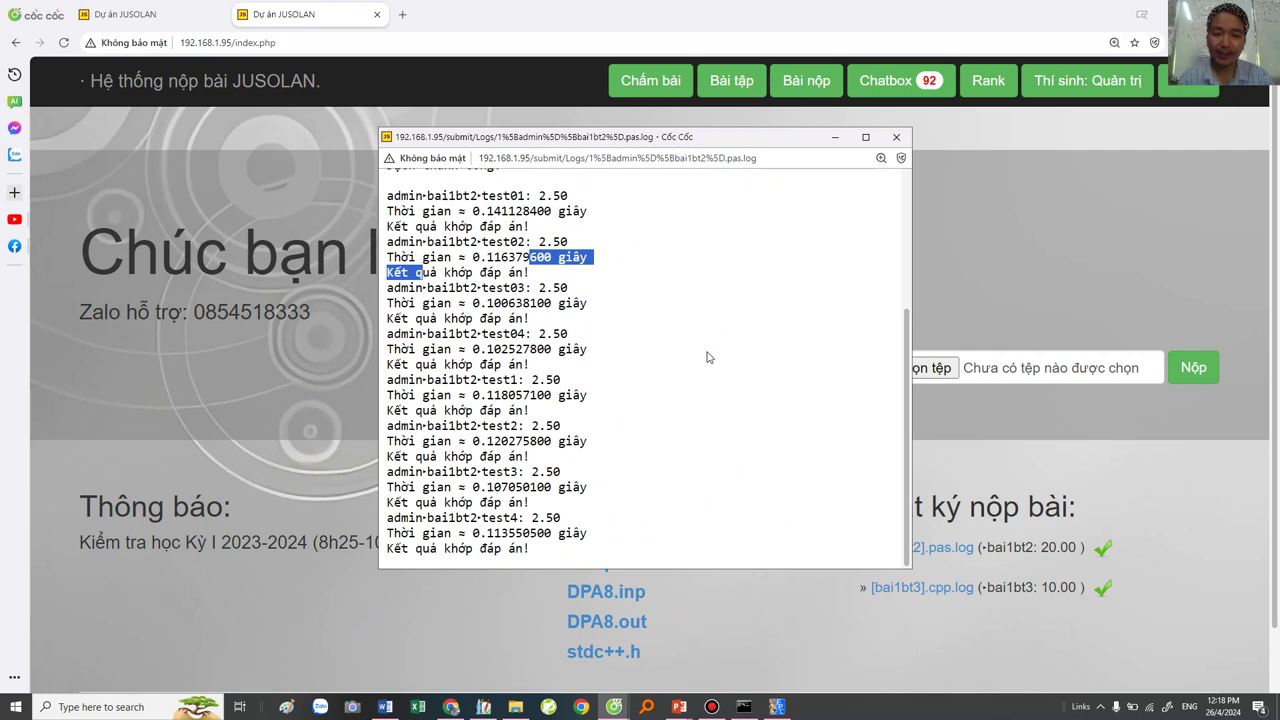
pyautogui.click(897, 138)
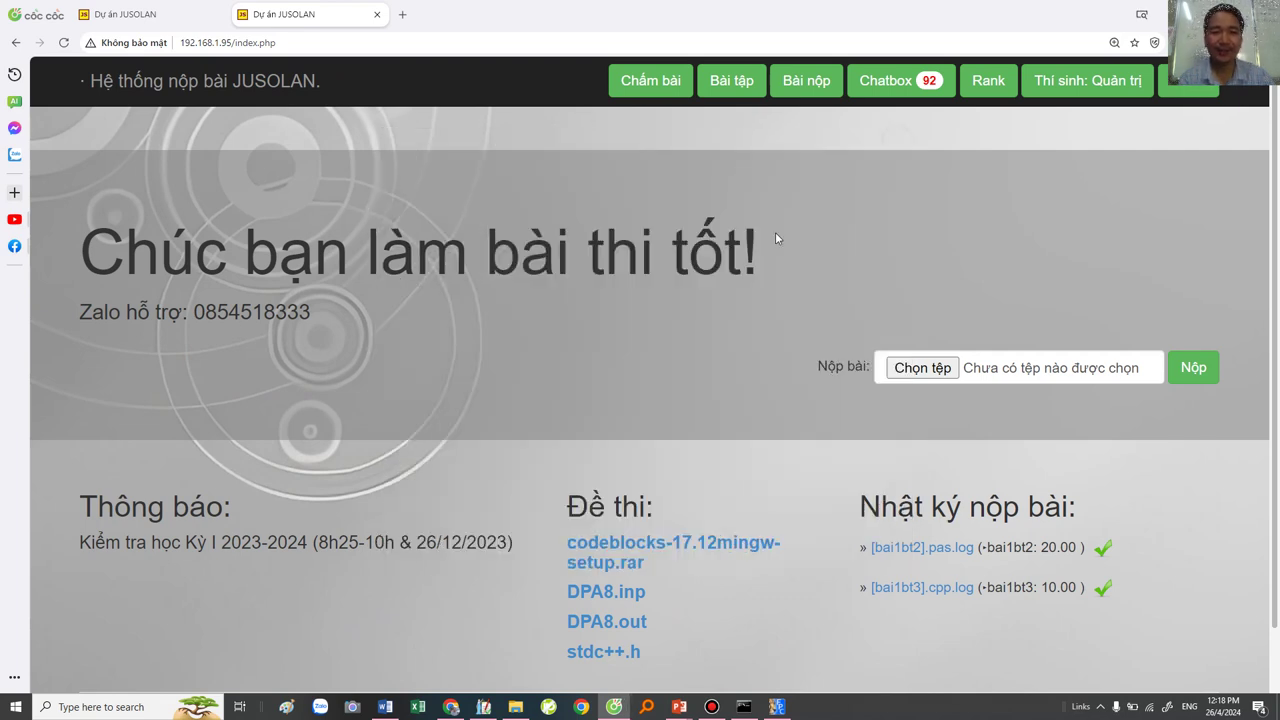
# Step: View JUSOLAN's Bài nộp list with bai1bt2.pas newest, then bring Themis forward
pyautogui.click(806, 84)
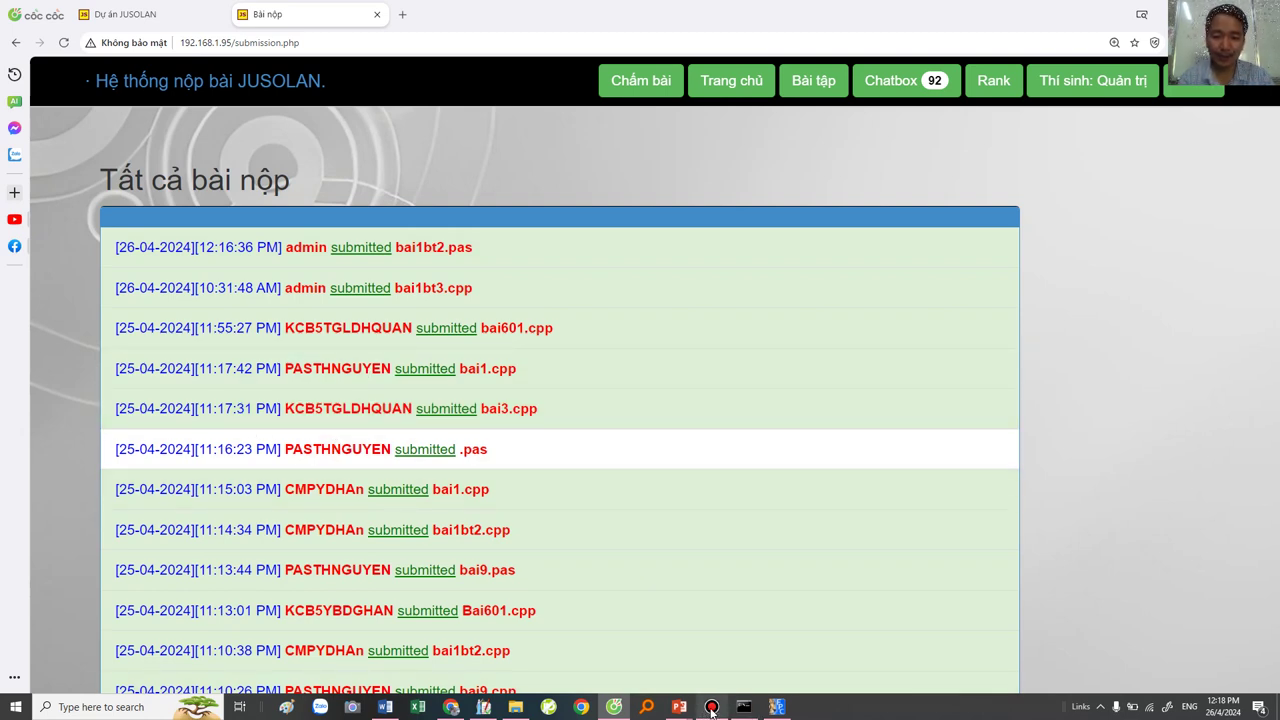
pyautogui.moveTo(487, 708)
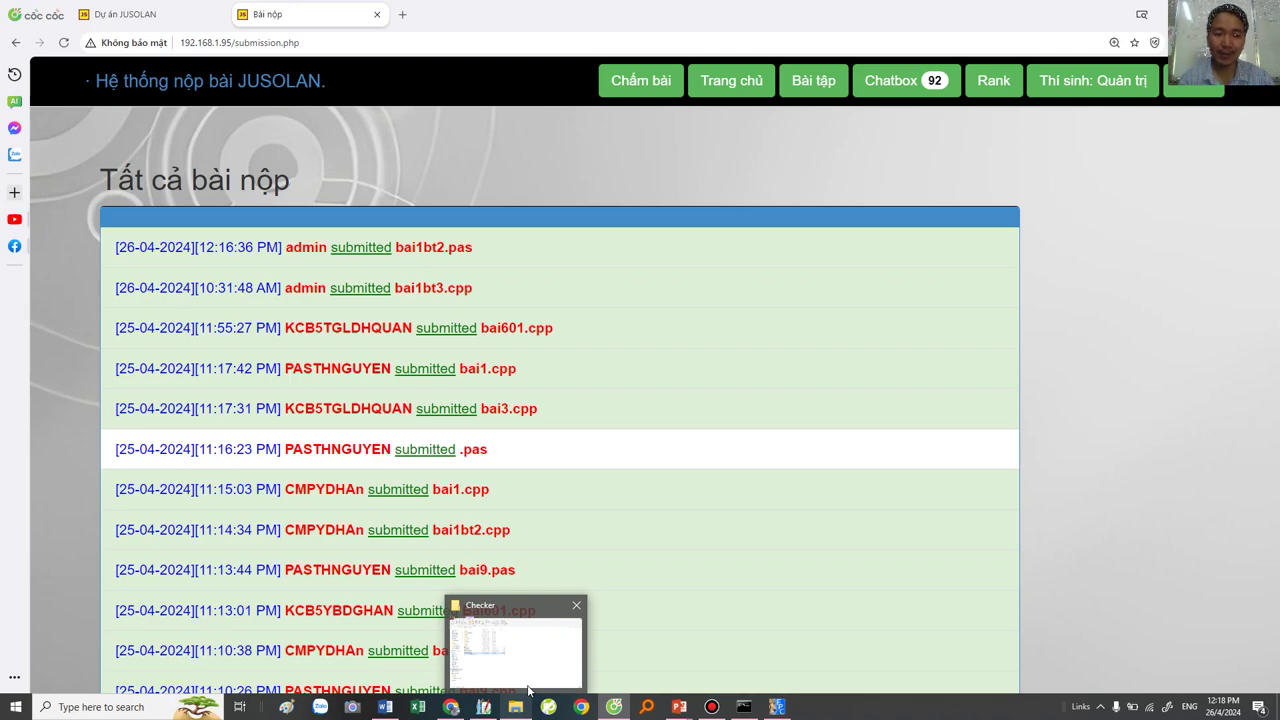
pyautogui.click(482, 707)
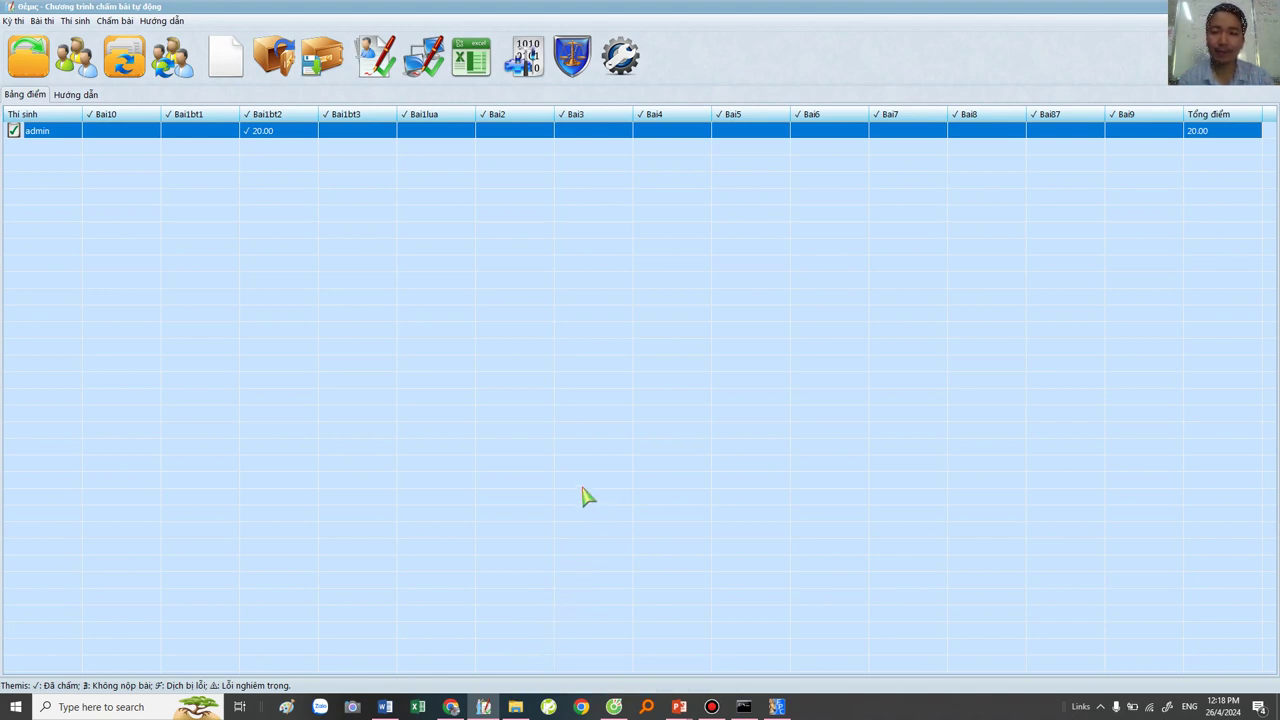
# Step: Set Bai1bt2 to 1.25 points per test, clear its old results, and choose Chấm lại
pyautogui.click(263, 119)
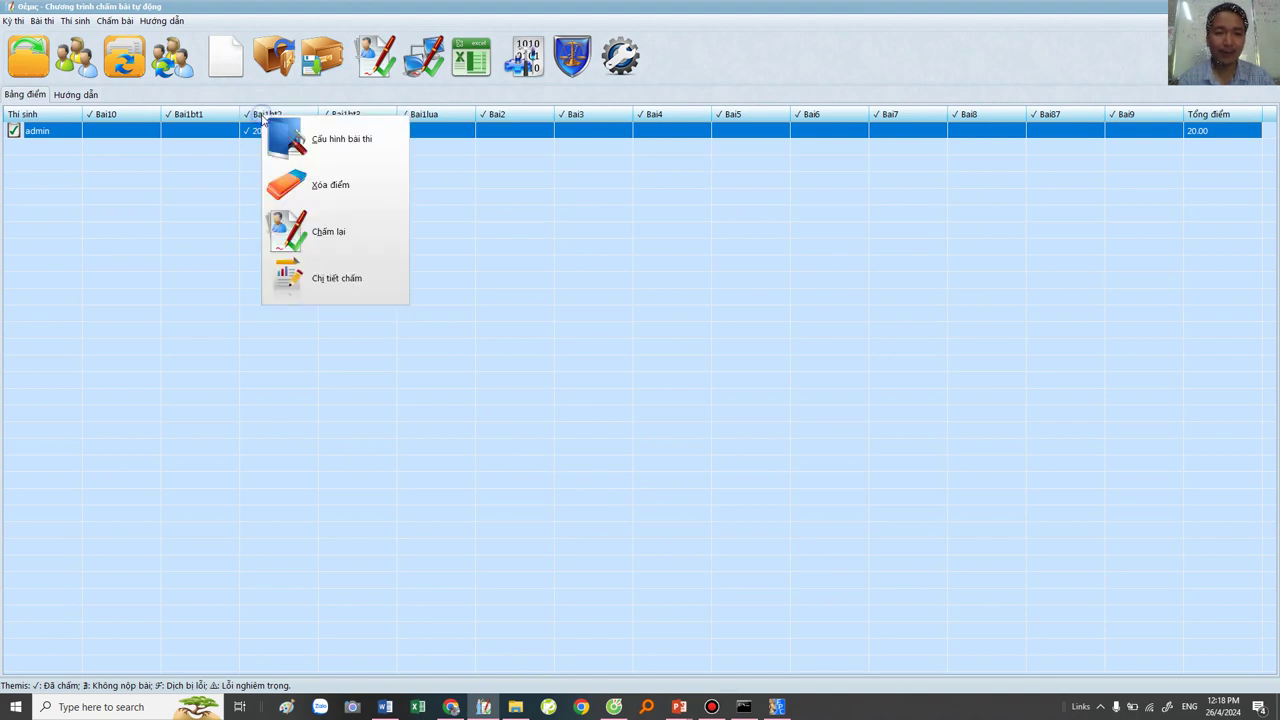
pyautogui.click(310, 131)
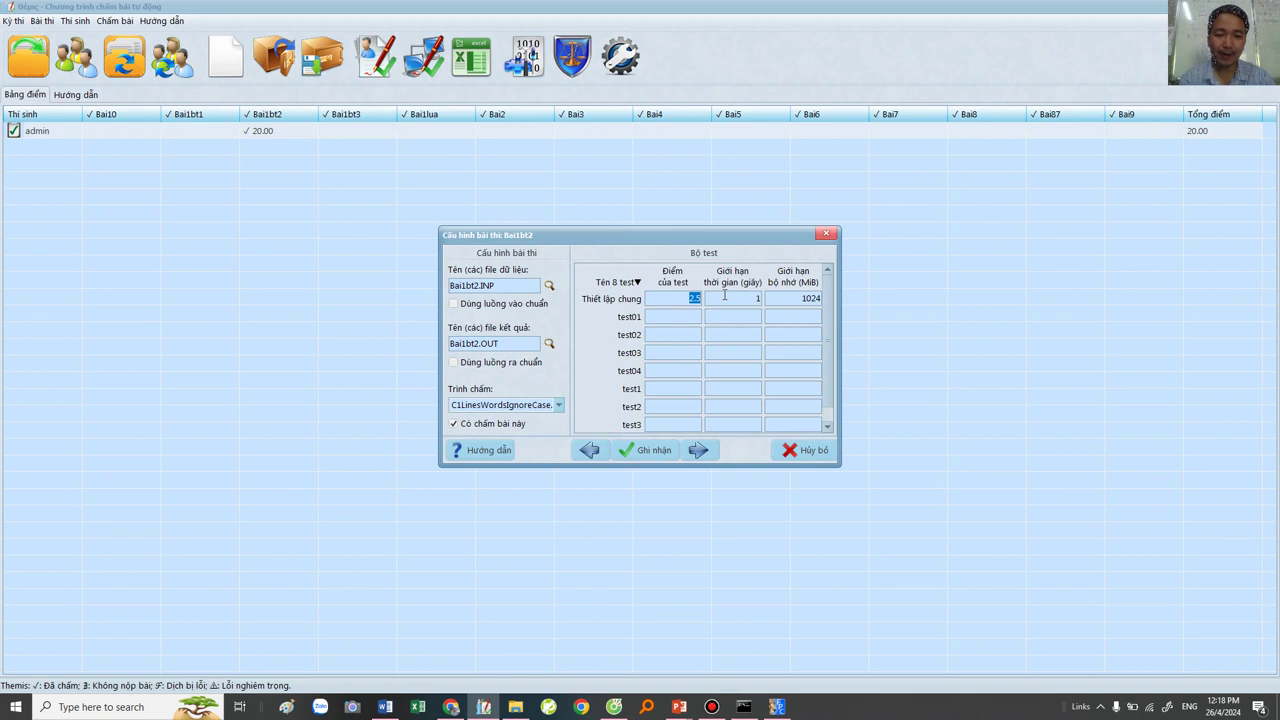
pyautogui.click(691, 298)
pyautogui.click(641, 452)
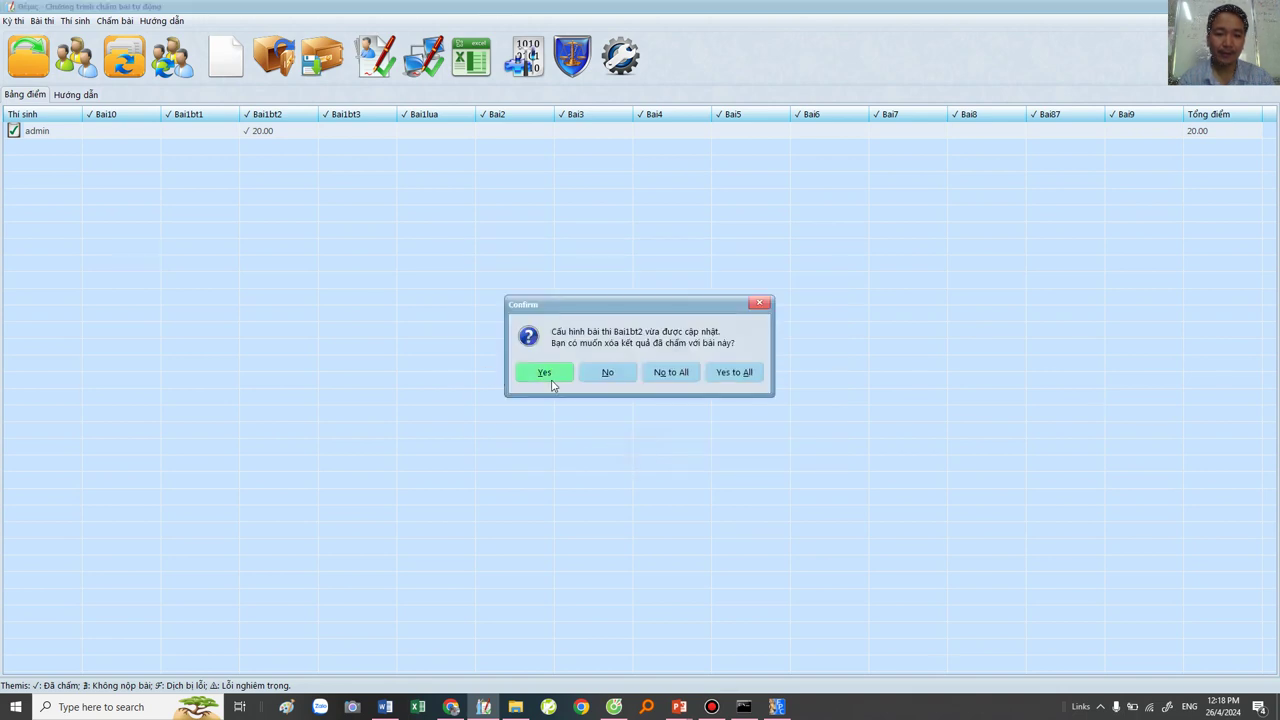
pyautogui.click(550, 378)
pyautogui.rightClick(266, 114)
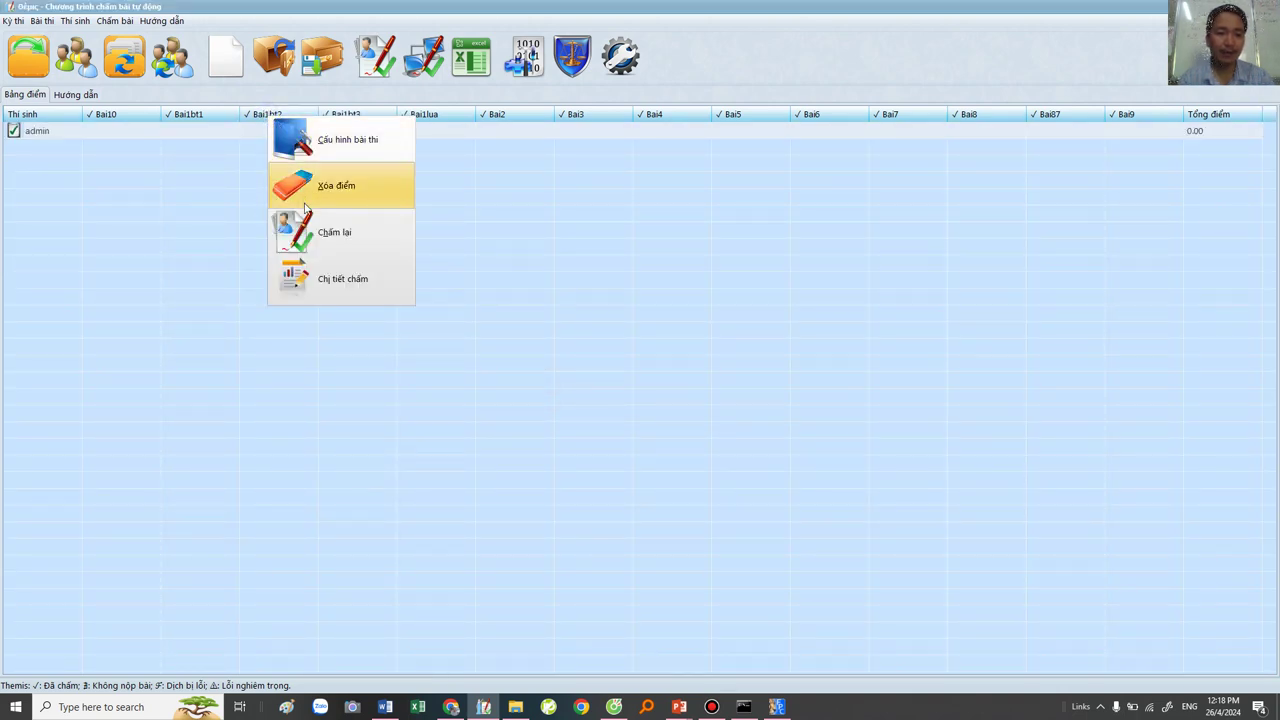
pyautogui.click(310, 231)
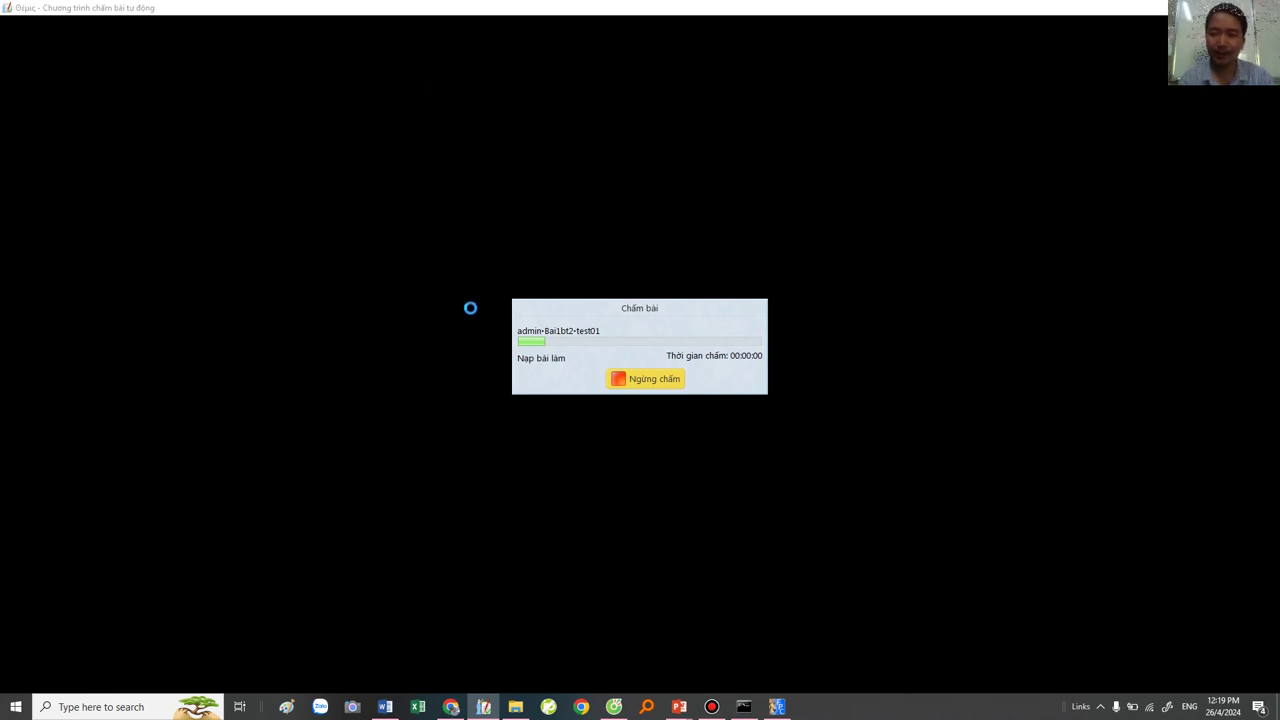
# Step: Close the Command Prompt and Free Pascal windows
pyautogui.click(744, 707)
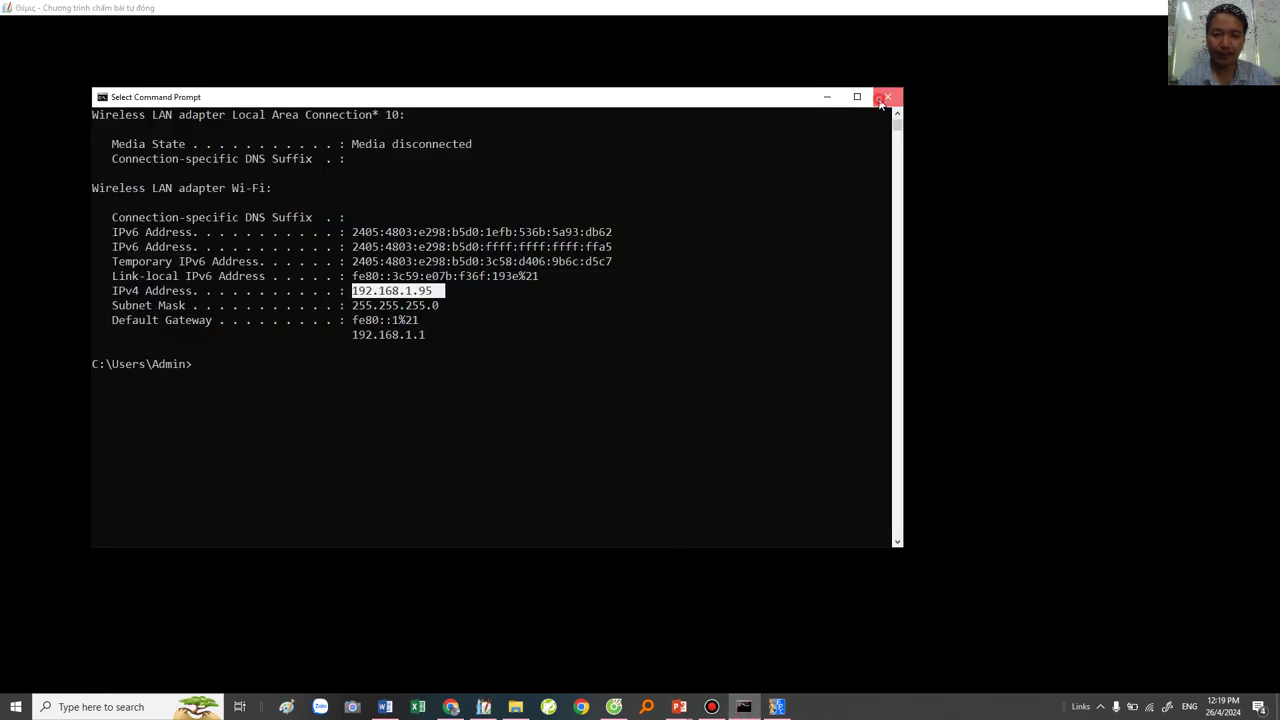
pyautogui.click(887, 97)
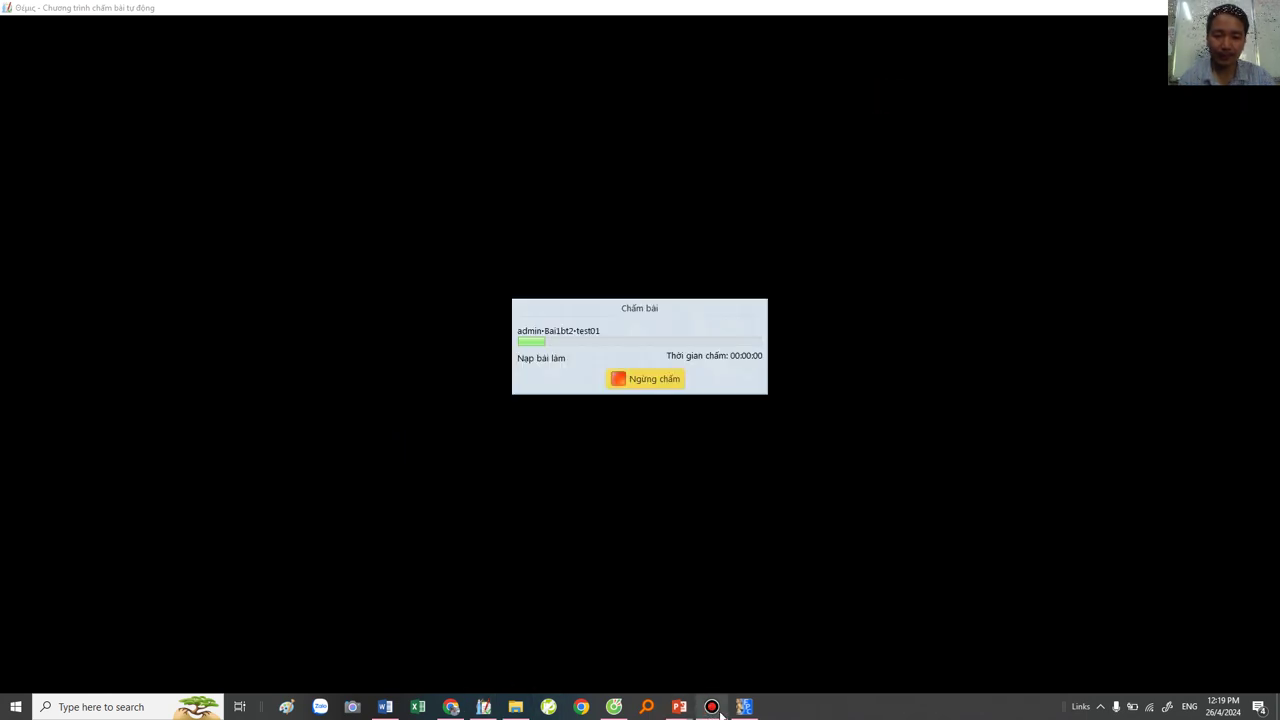
pyautogui.click(744, 707)
pyautogui.click(736, 111)
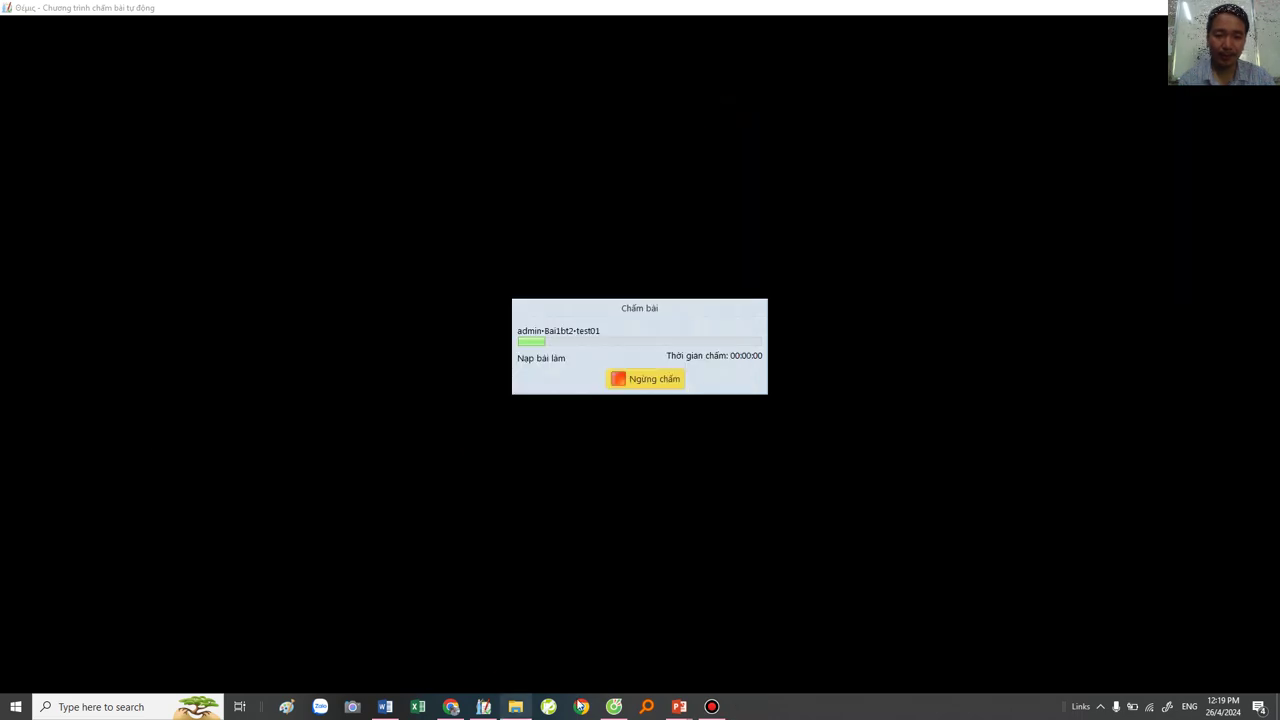
# Step: Close the submissions tab and the Cốc Cốc browser
pyautogui.click(614, 707)
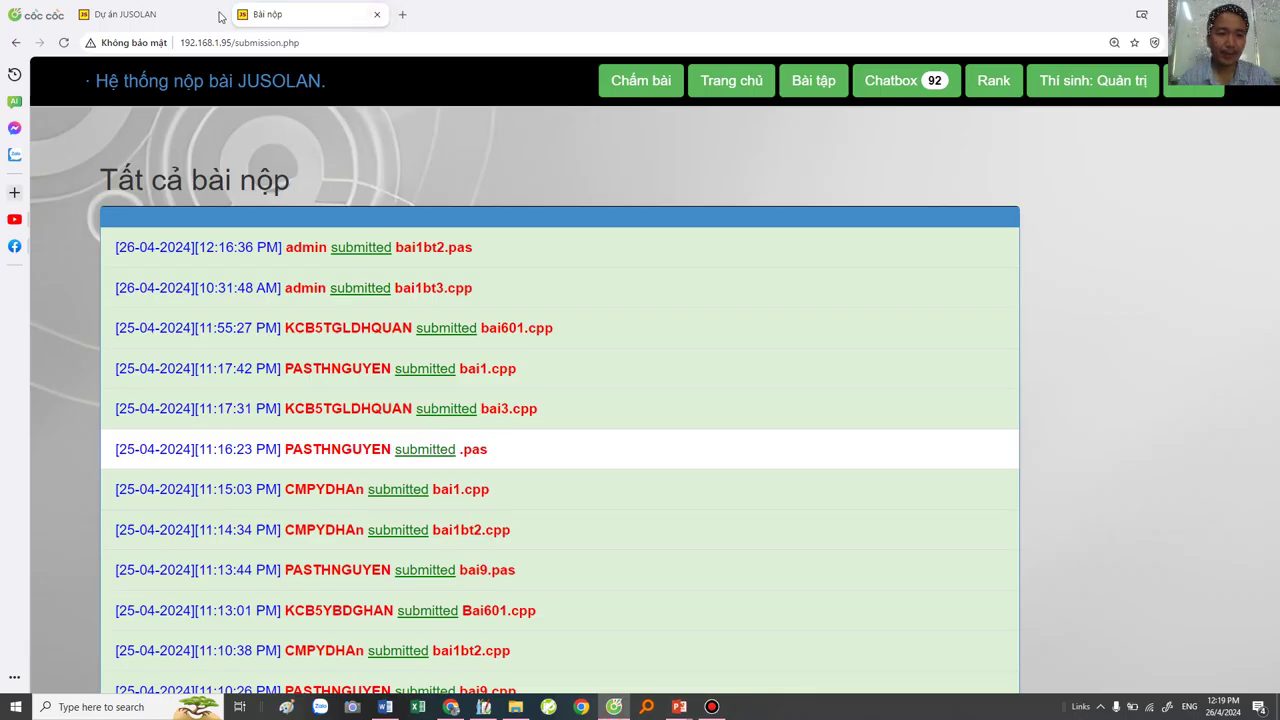
pyautogui.hotkey('ctrl', 'w')
pyautogui.hotkey('ctrl', 't')
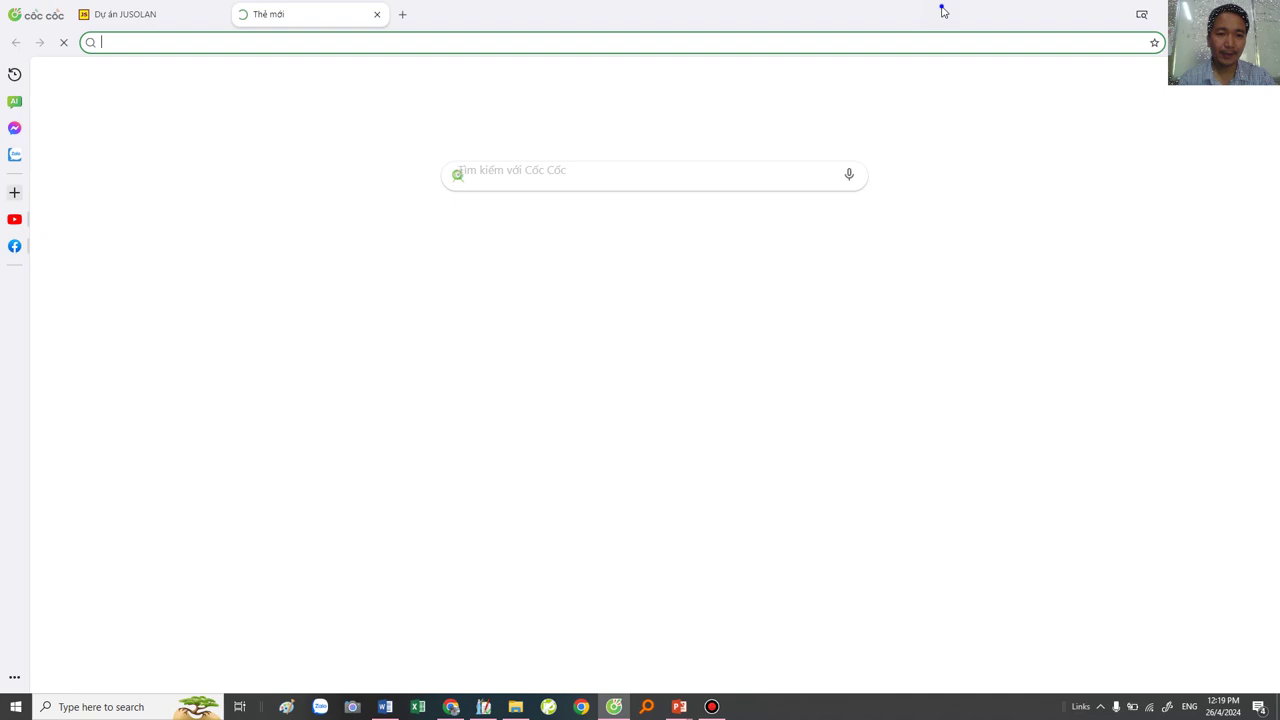
pyautogui.rightClick(943, 11)
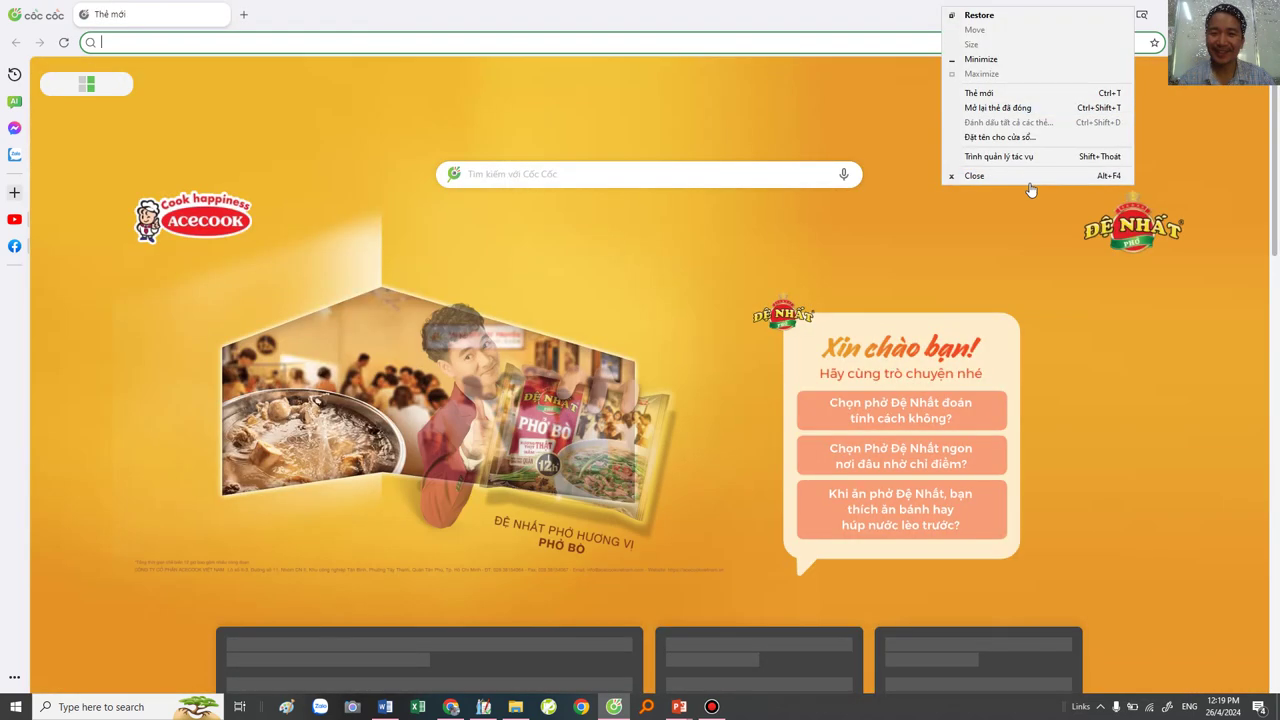
pyautogui.click(1019, 180)
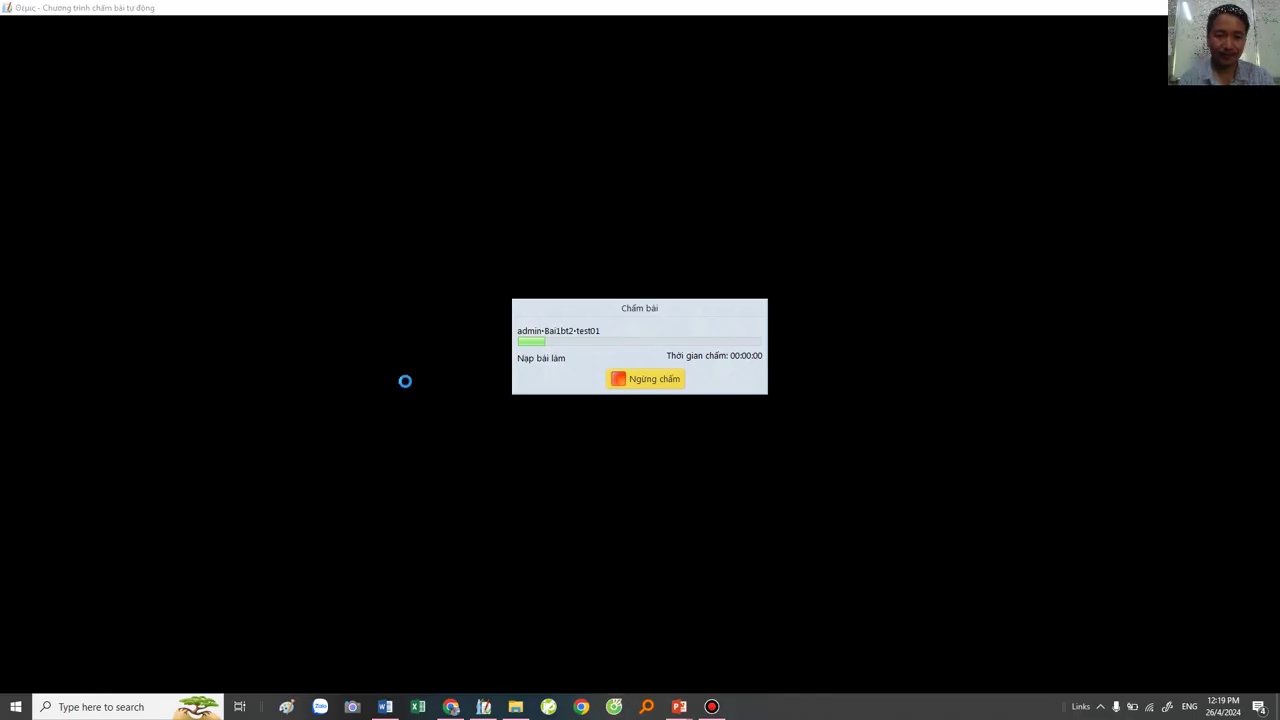
# Step: Close the Word document
pyautogui.click(385, 707)
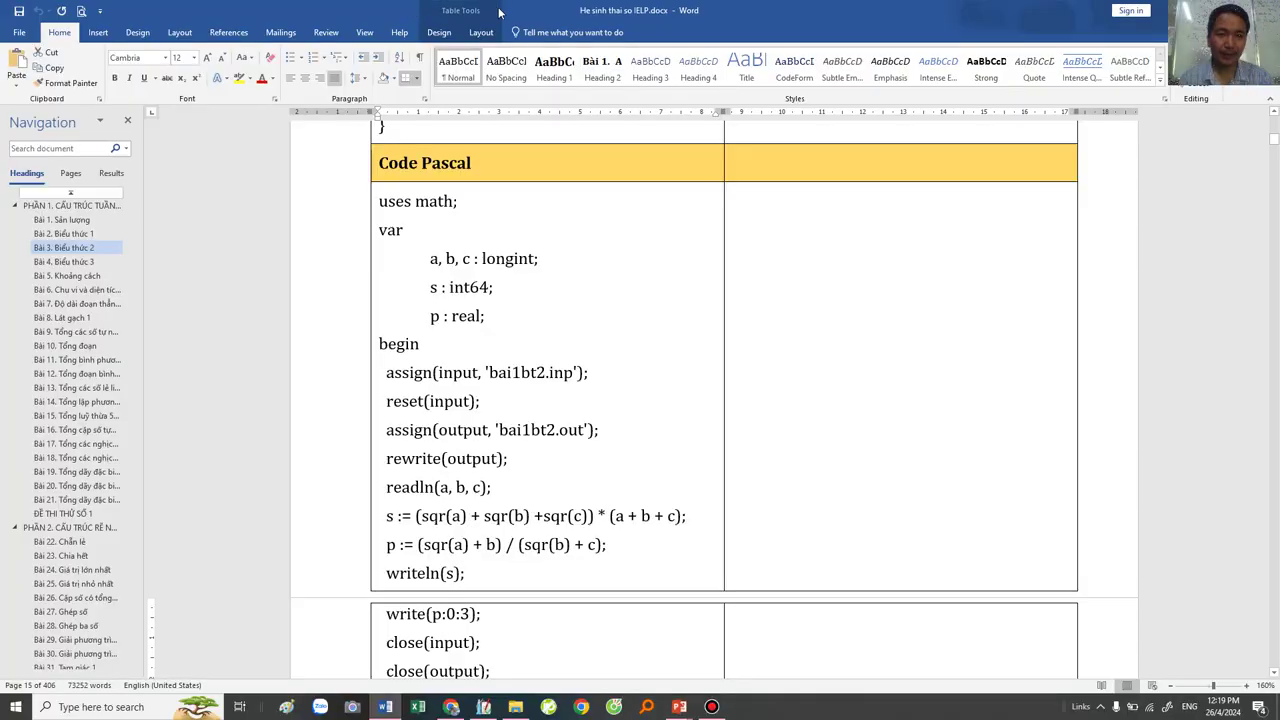
pyautogui.rightClick(864, 10)
pyautogui.click(880, 98)
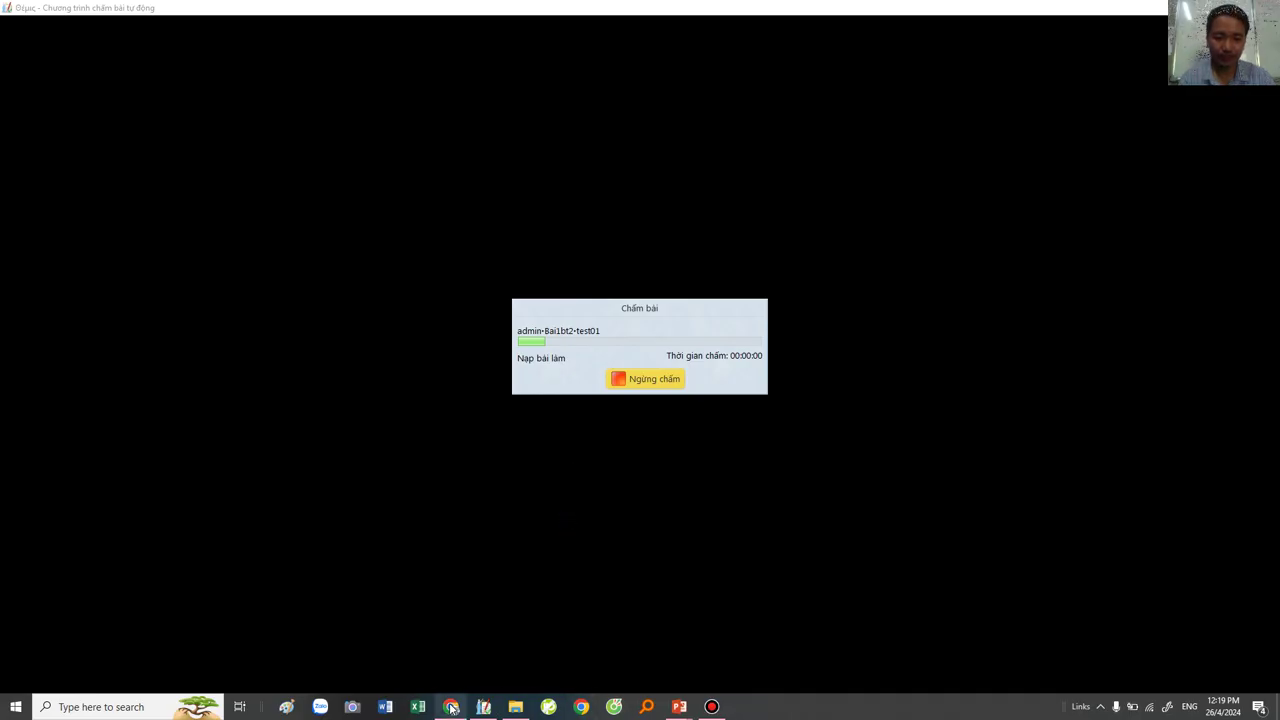
# Step: Minimize Chrome and bring the PowerPoint Part 2 title slide full-screen
pyautogui.moveTo(679, 707)
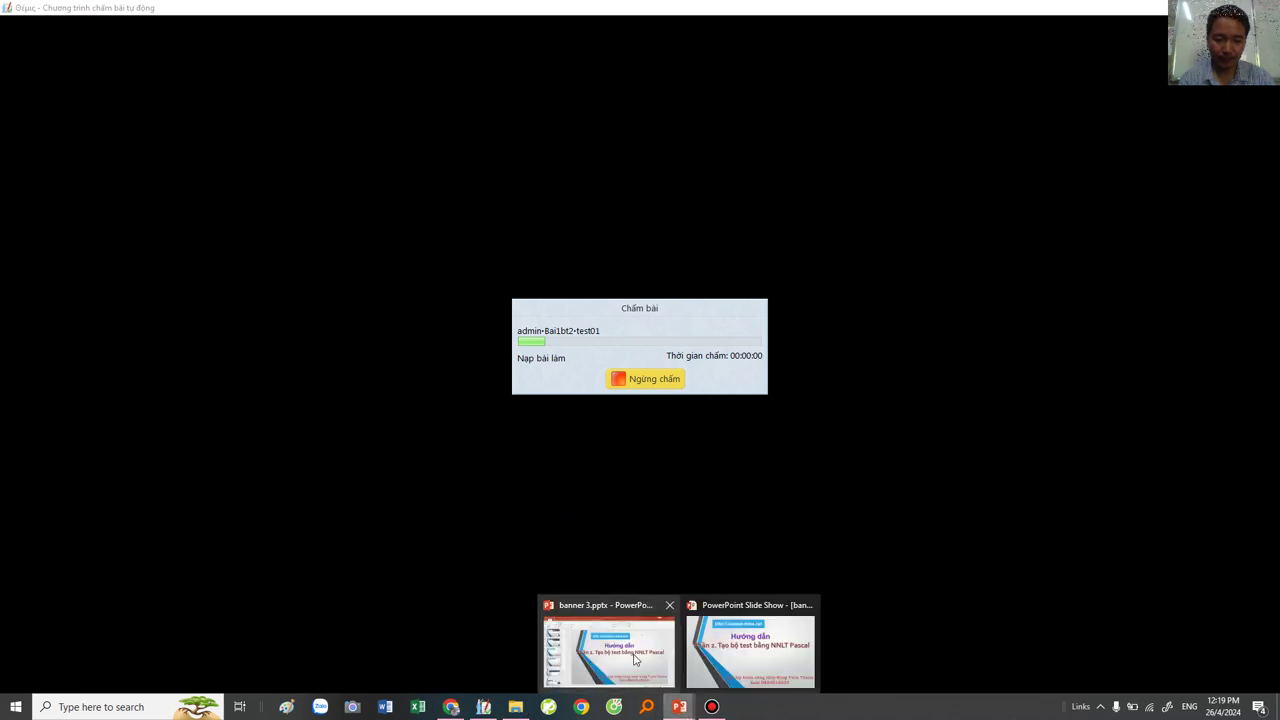
pyautogui.click(451, 707)
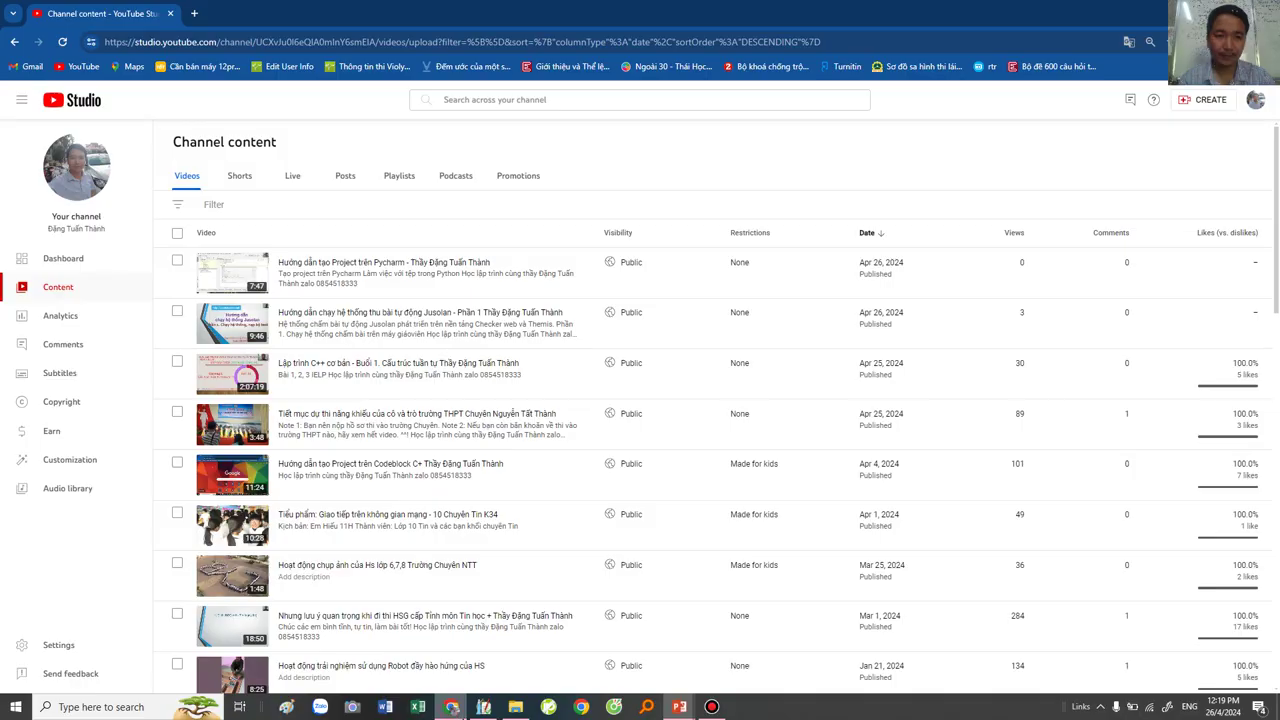
pyautogui.rightClick(963, 13)
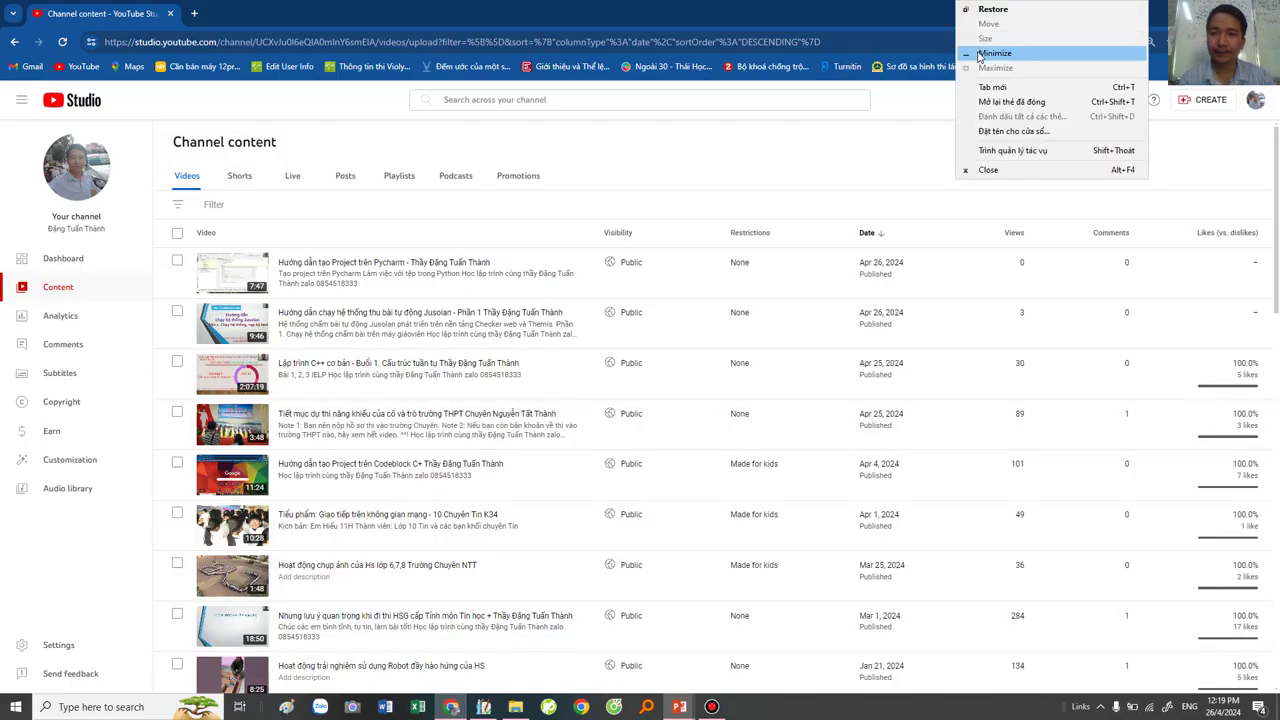
pyautogui.click(1000, 57)
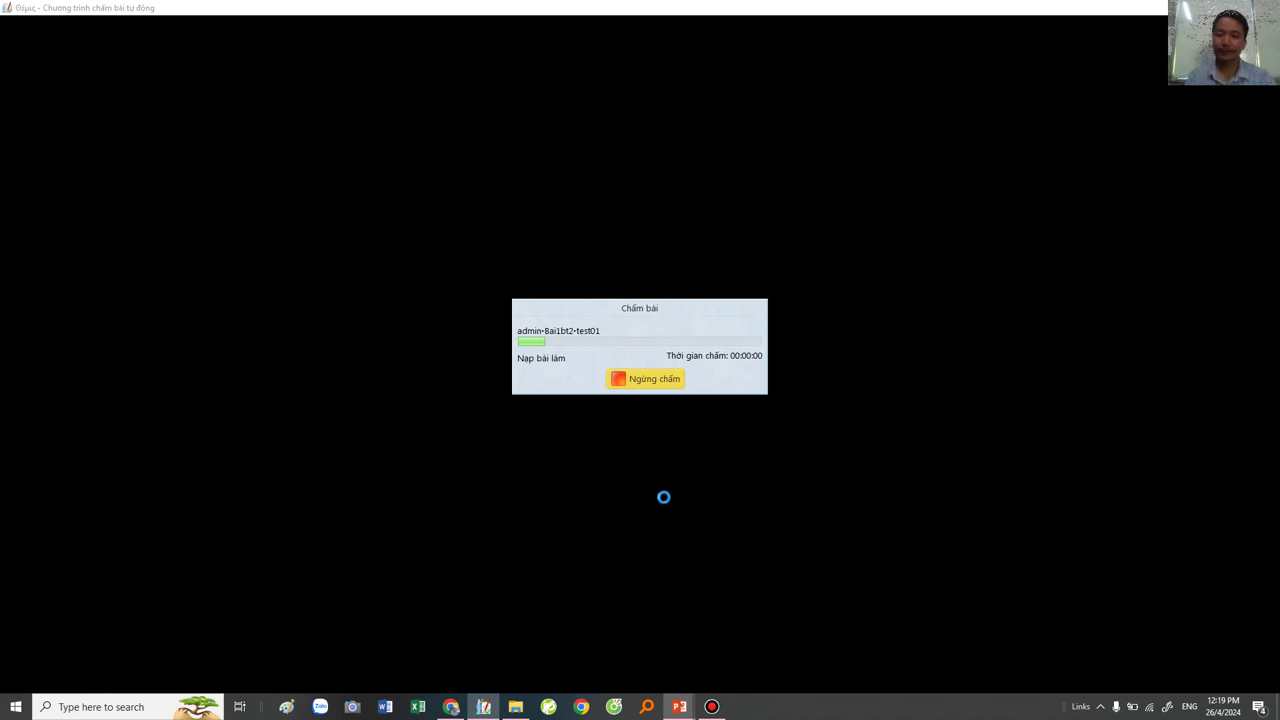
pyautogui.moveTo(679, 707)
pyautogui.click(744, 640)
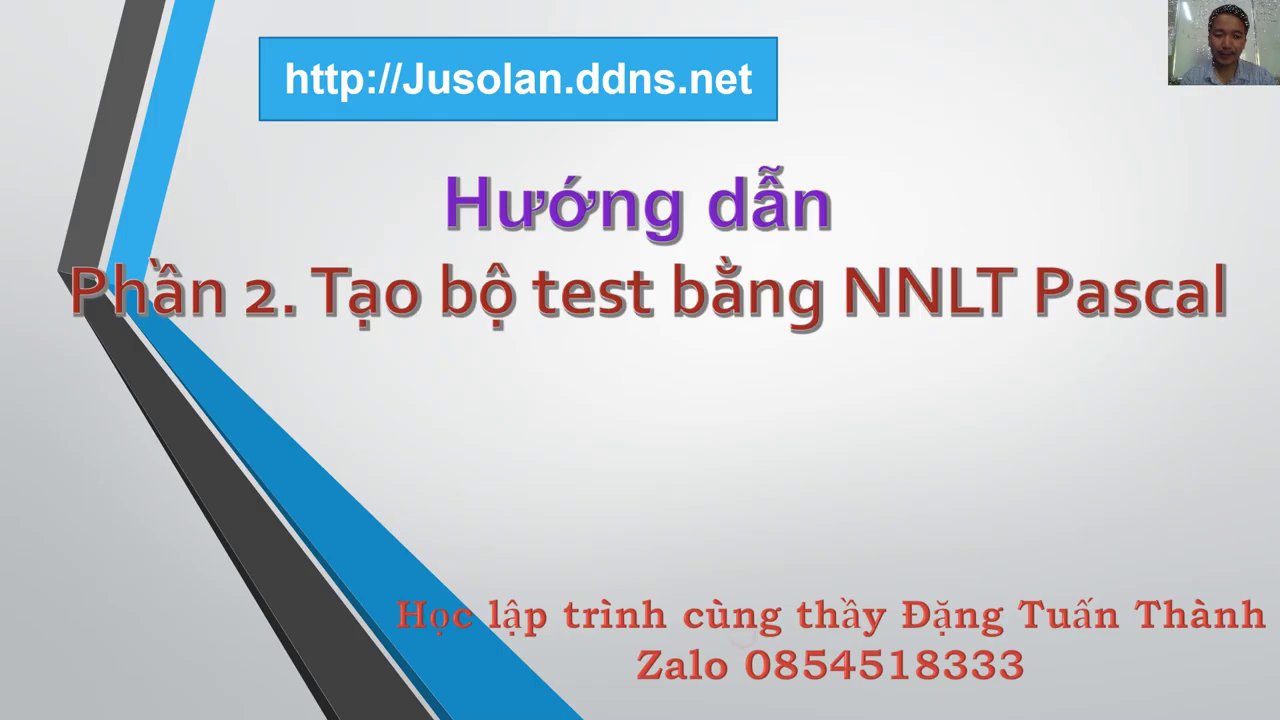